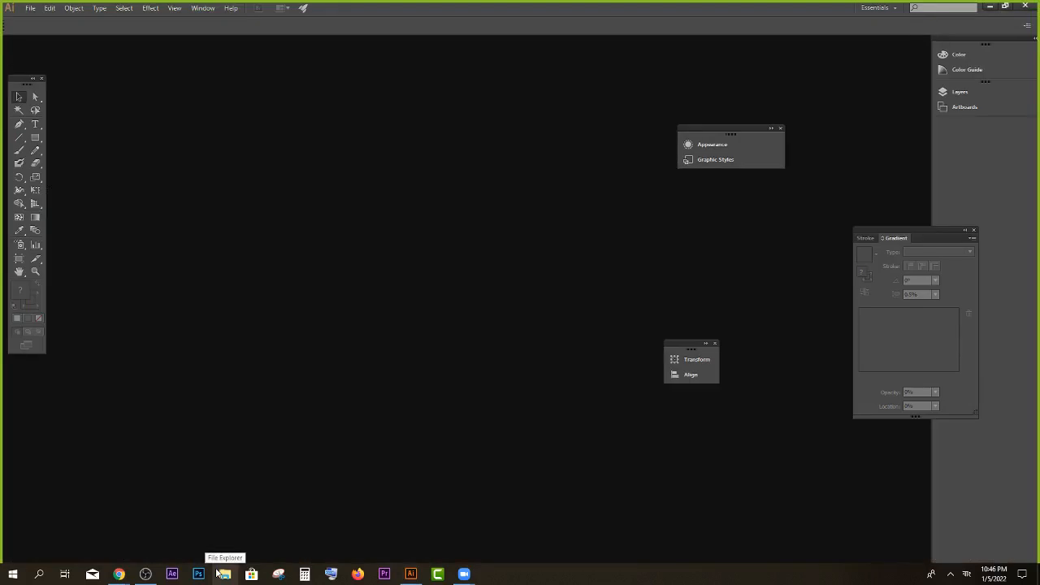
Step: Switch to the Behance profile in Chrome and look through its portfolio of logo, brochure, book cover and T-shirt projects
{"action": "left_click", "coordinate": [987, 7]}
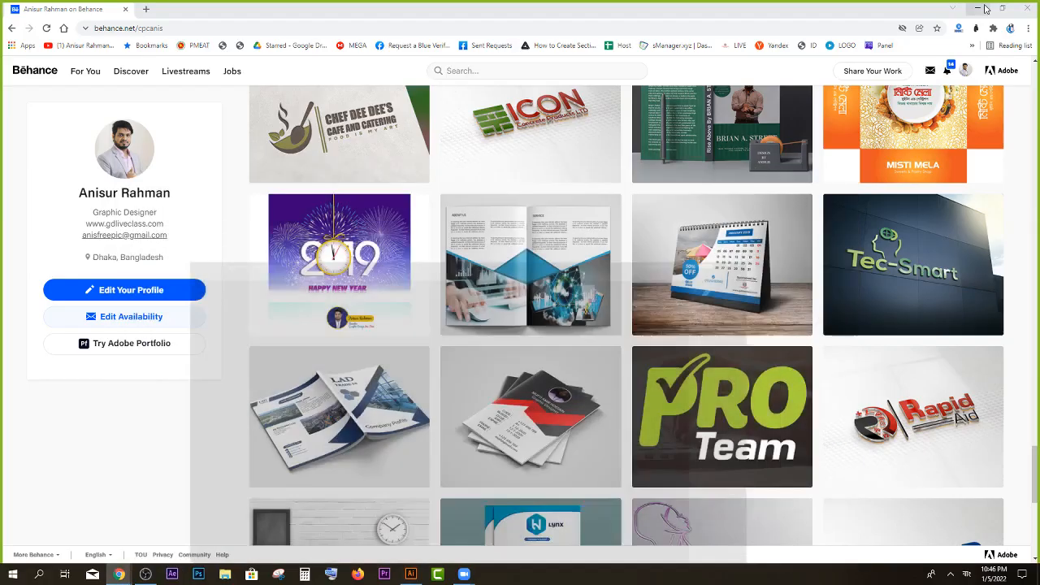
{"action": "scroll", "coordinate": [687, 321], "scroll_direction": "down", "scroll_amount": 4}
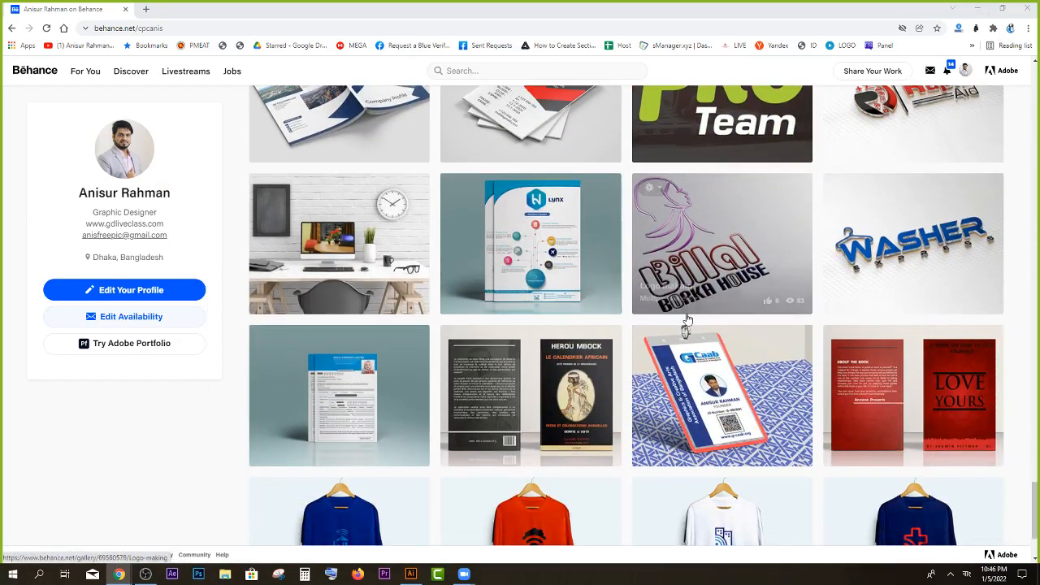
{"action": "scroll", "coordinate": [785, 325], "scroll_direction": "up", "scroll_amount": 3}
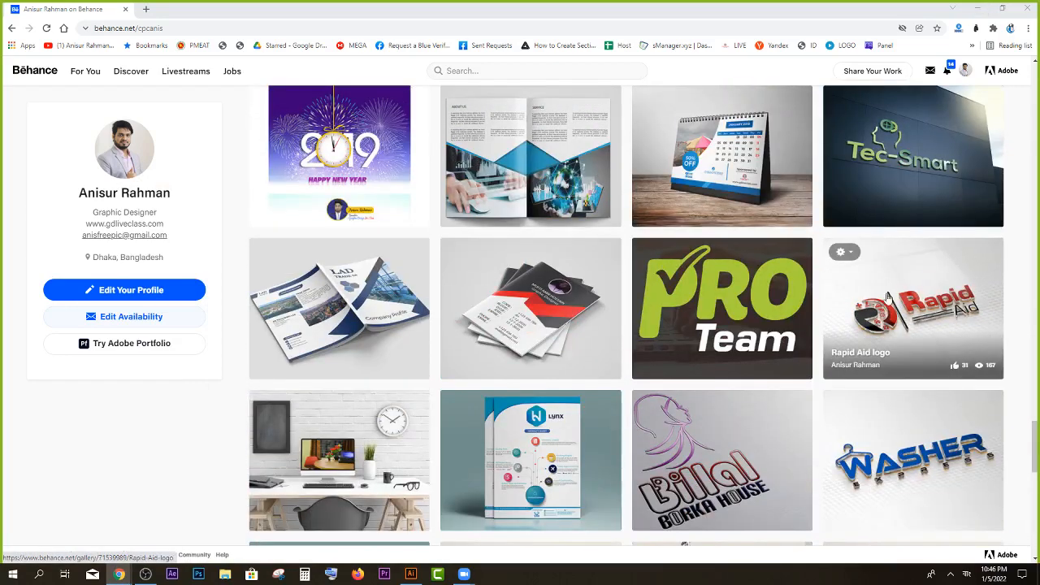
{"action": "scroll", "coordinate": [936, 299], "scroll_direction": "down", "scroll_amount": 1}
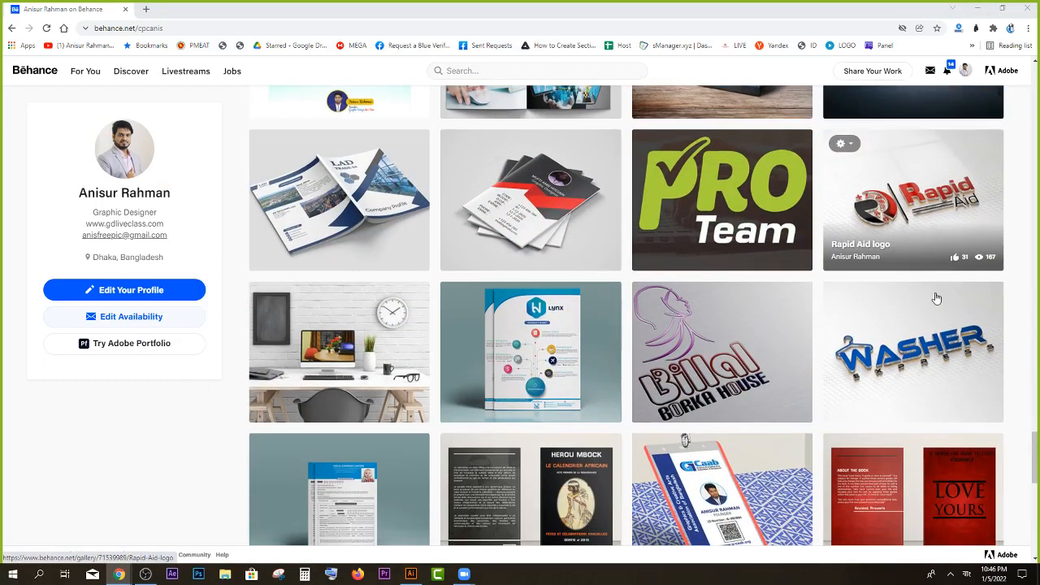
{"action": "scroll", "coordinate": [661, 399], "scroll_direction": "down", "scroll_amount": 5}
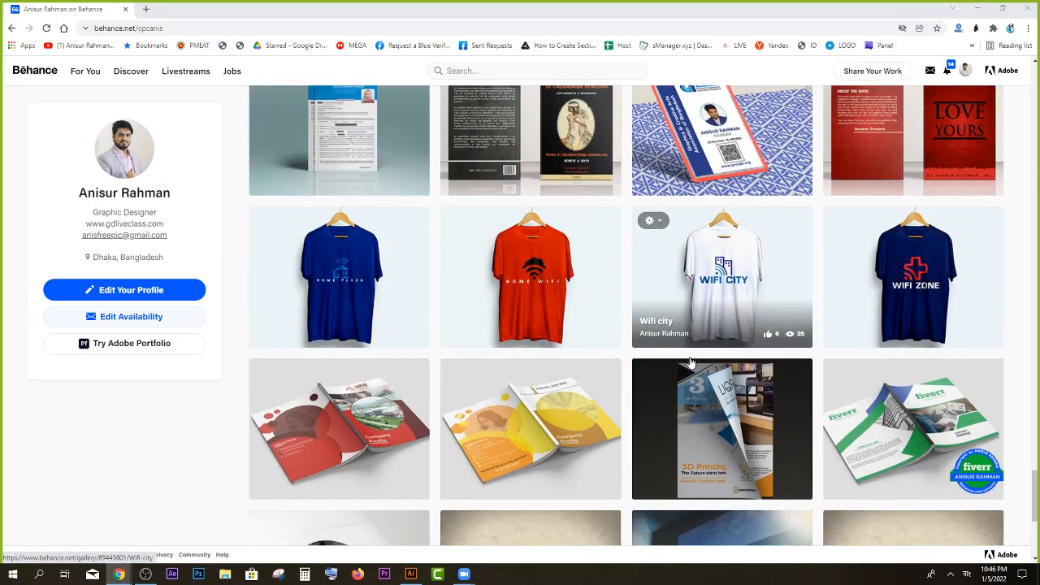
{"action": "scroll", "coordinate": [689, 361], "scroll_direction": "down", "scroll_amount": 3}
{"action": "scroll", "coordinate": [699, 358], "scroll_direction": "up", "scroll_amount": 4}
{"action": "scroll", "coordinate": [705, 355], "scroll_direction": "down", "scroll_amount": 5}
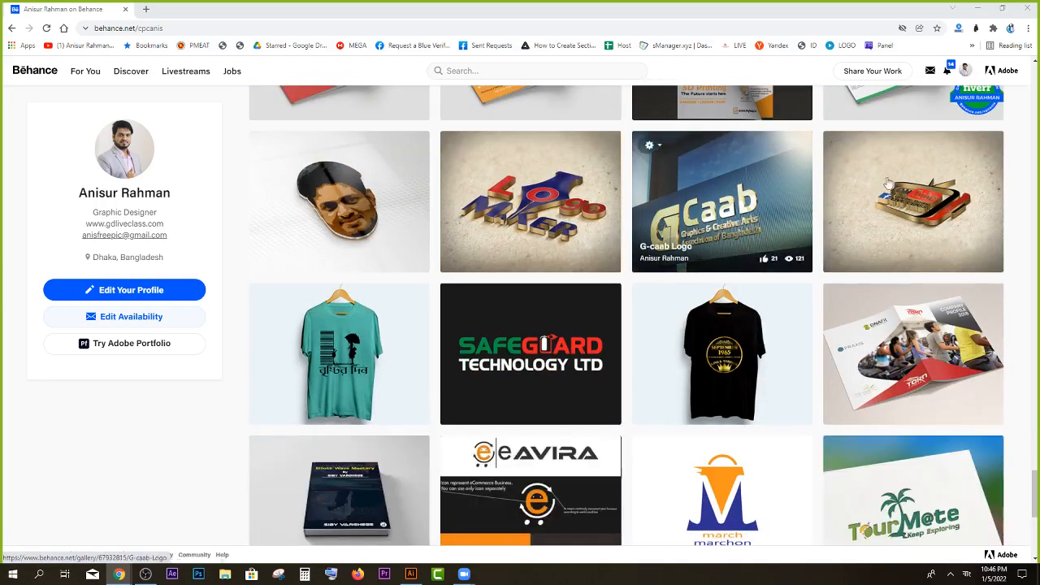
{"action": "scroll", "coordinate": [975, 193], "scroll_direction": "down", "scroll_amount": 3}
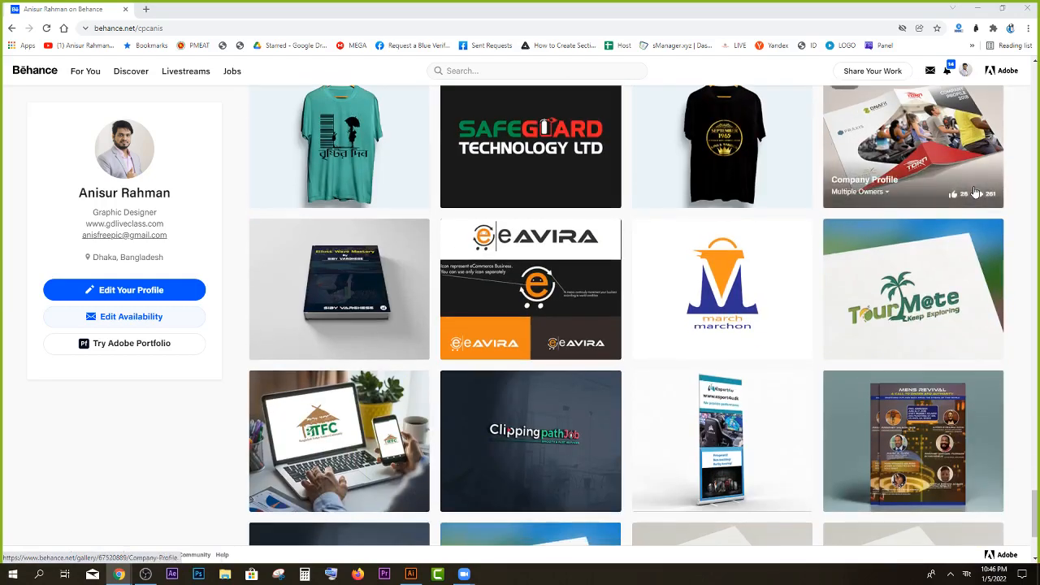
{"action": "scroll", "coordinate": [877, 260], "scroll_direction": "down", "scroll_amount": 2}
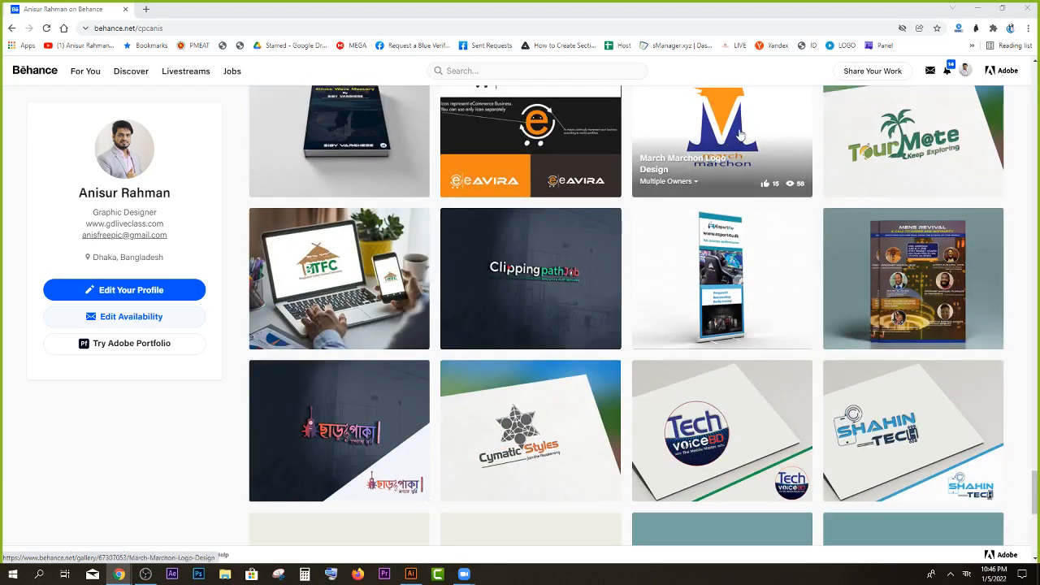
{"action": "scroll", "coordinate": [894, 195], "scroll_direction": "up", "scroll_amount": 5}
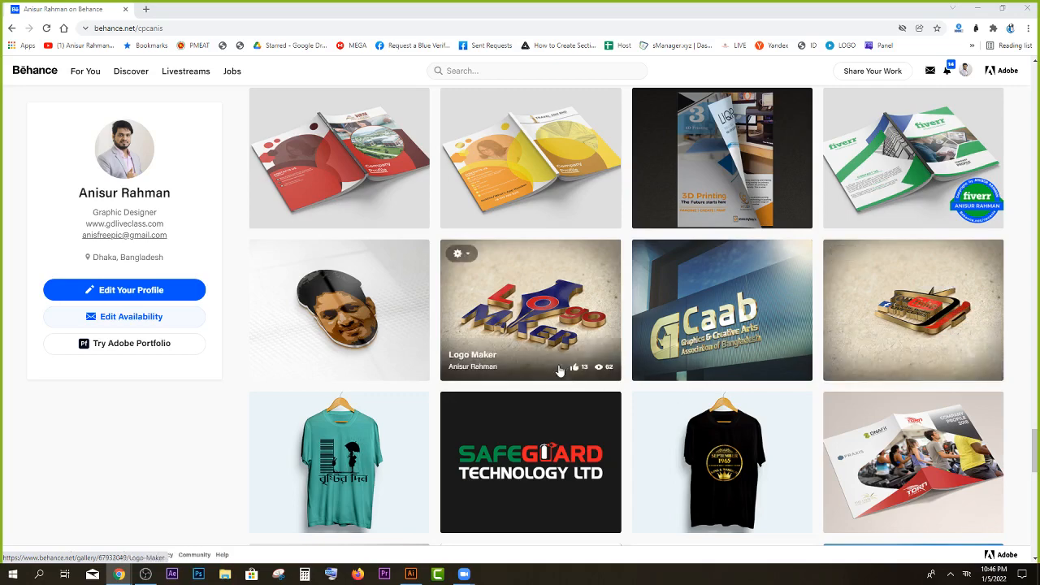
Step: Switch to Illustrator and create a 960 x 560 px document with the Web profile, with Align New Objects to Pixel Grid off
{"action": "left_click", "coordinate": [411, 574]}
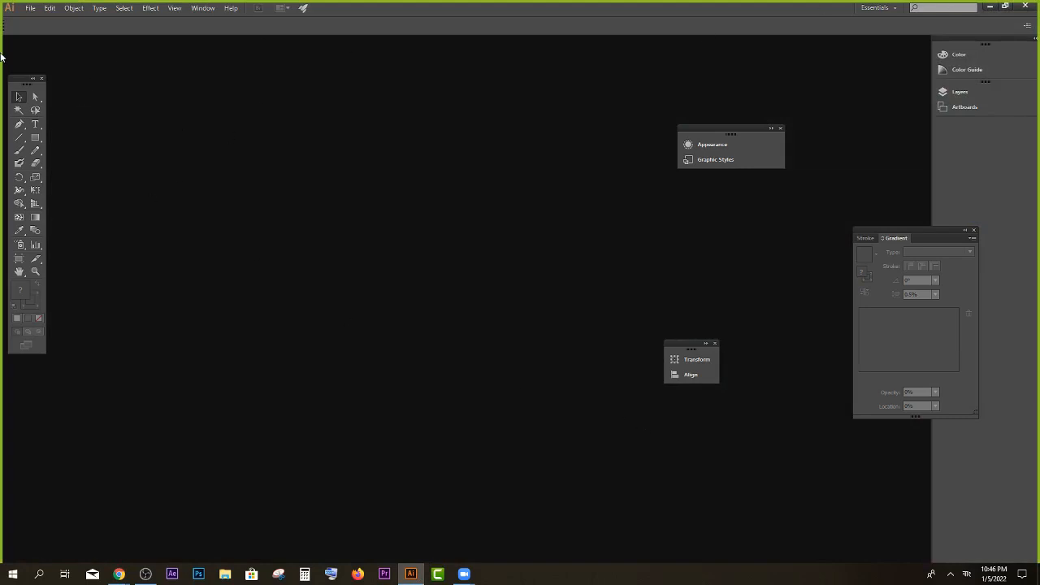
{"action": "left_click", "coordinate": [30, 8]}
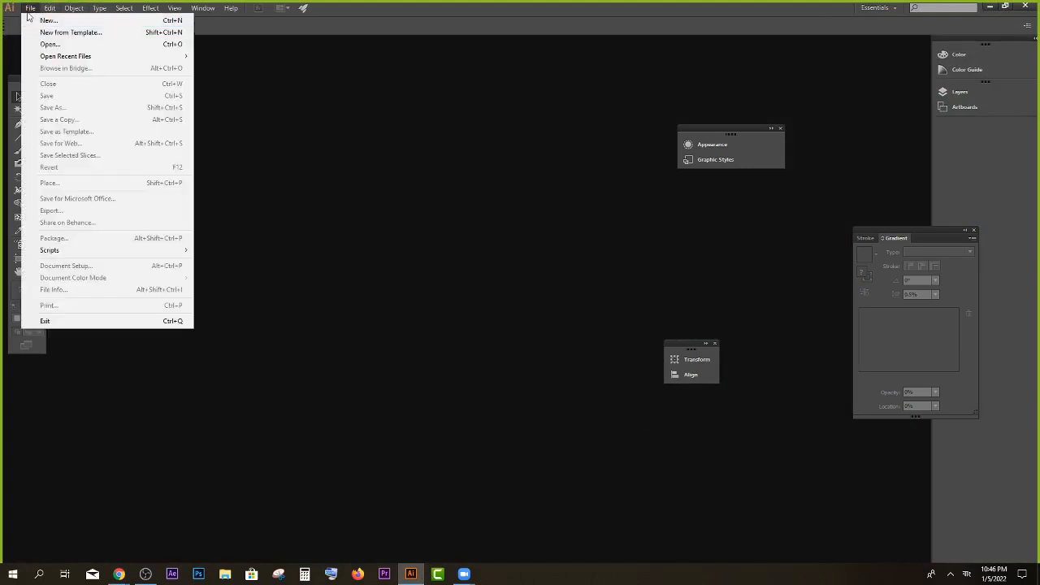
{"action": "left_click", "coordinate": [42, 23]}
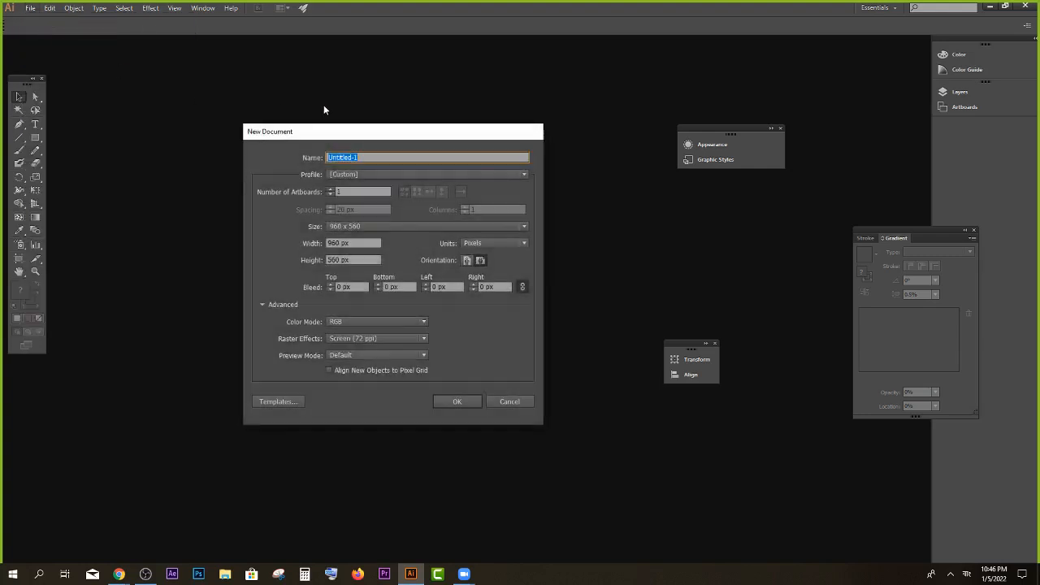
{"action": "left_click", "coordinate": [345, 174]}
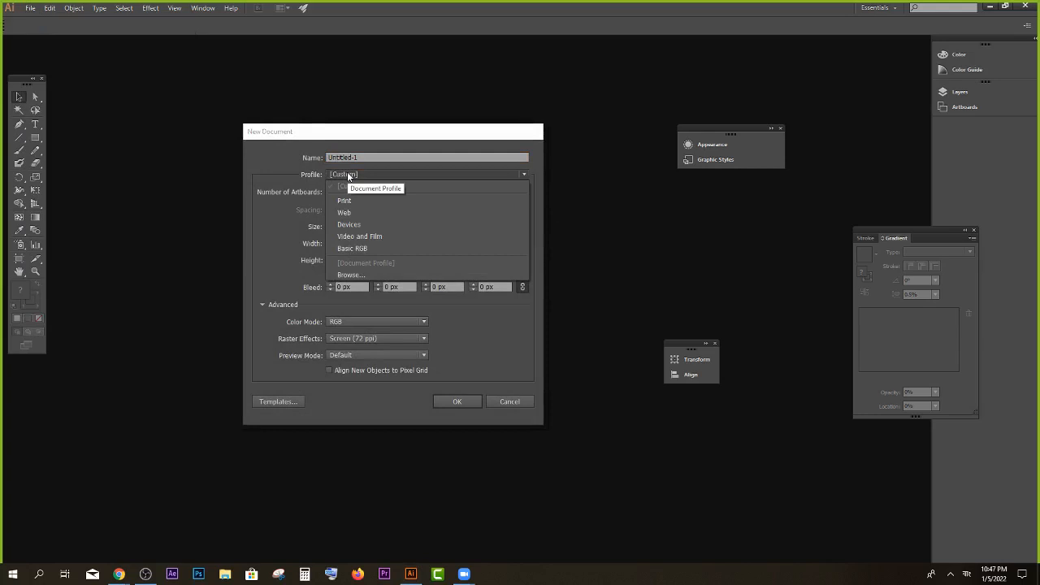
{"action": "left_click", "coordinate": [346, 213]}
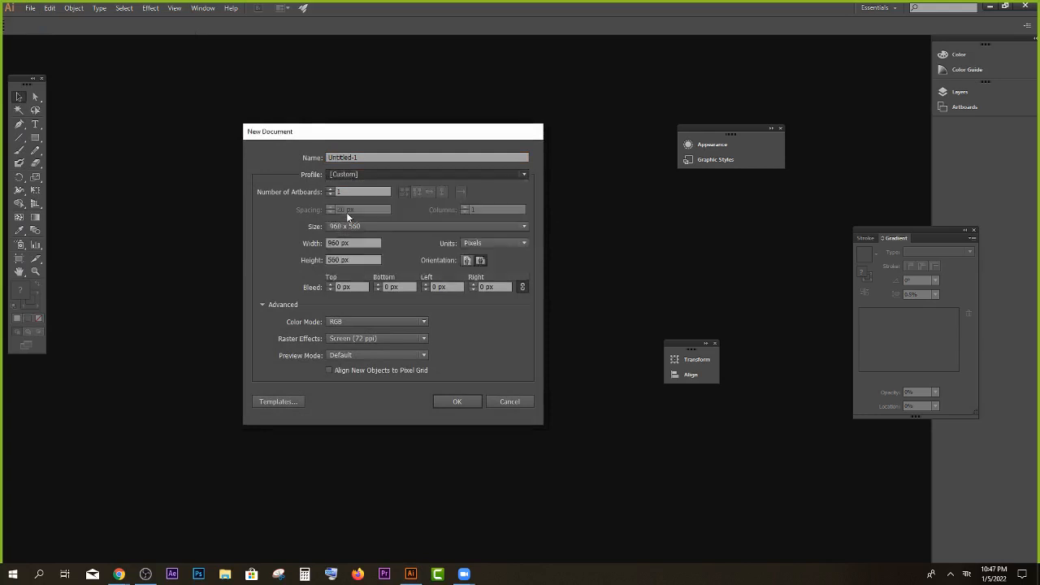
{"action": "left_click", "coordinate": [265, 302]}
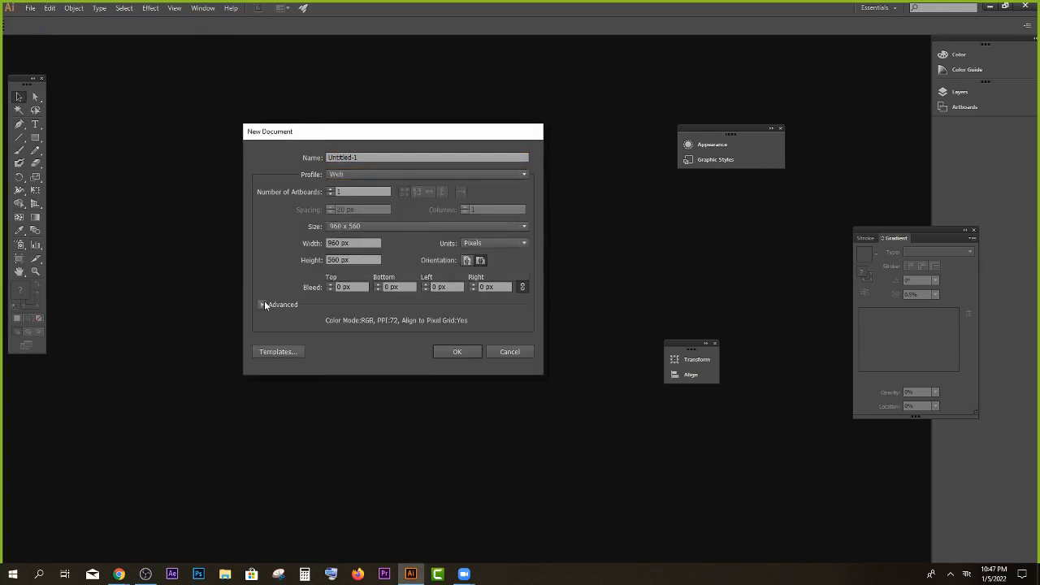
{"action": "left_click", "coordinate": [264, 302]}
{"action": "left_click", "coordinate": [263, 304]}
{"action": "left_click", "coordinate": [263, 304]}
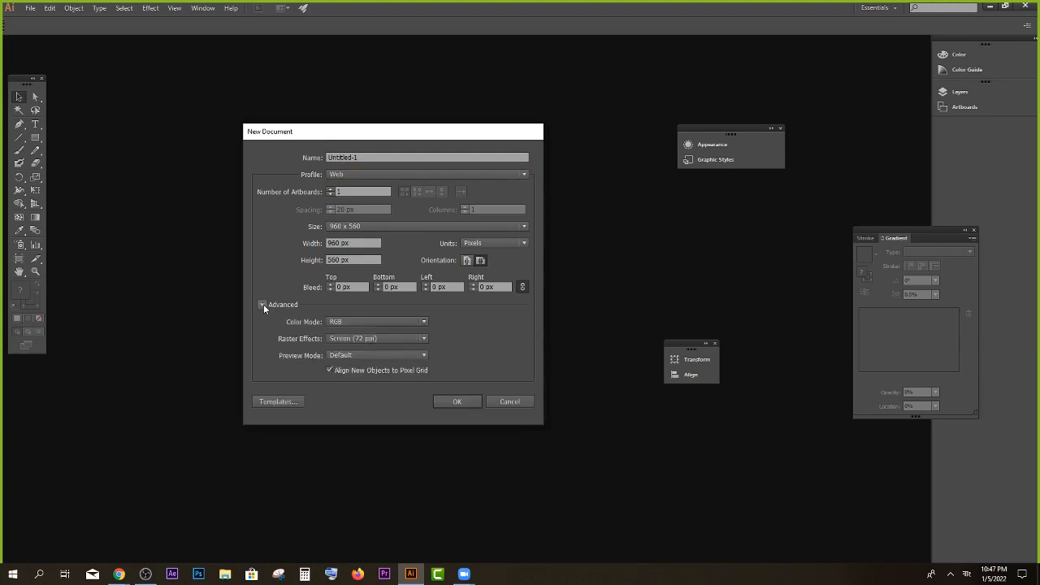
{"action": "left_click", "coordinate": [330, 371]}
{"action": "left_click", "coordinate": [461, 401]}
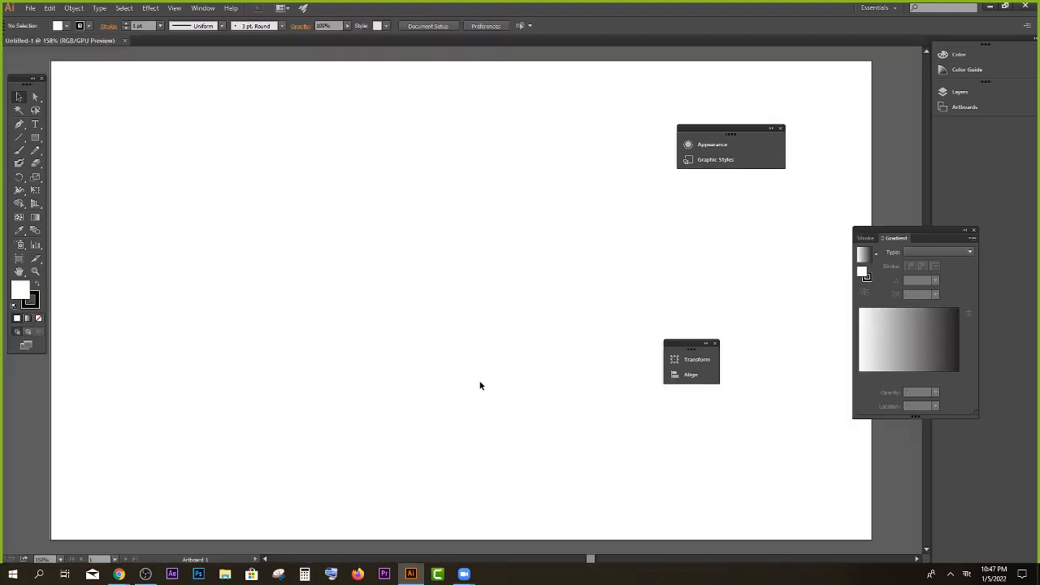
Step: Close the floating Appearance/Graphic Styles and Transform/Align panels covering the artboard
{"action": "left_click", "coordinate": [780, 129]}
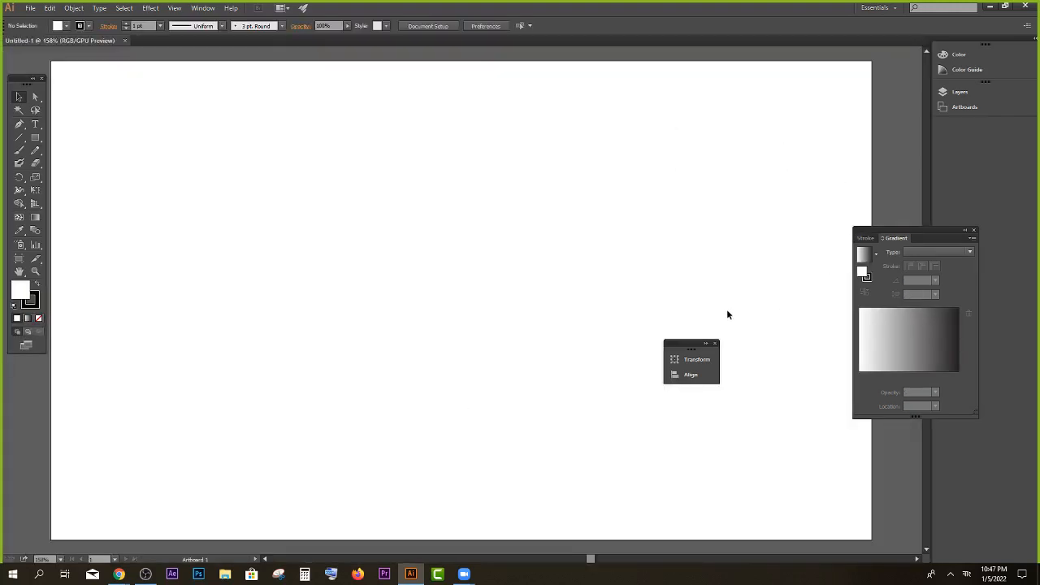
{"action": "left_click", "coordinate": [715, 343]}
{"action": "scroll", "coordinate": [371, 220], "scroll_direction": "down", "scroll_amount": 2}
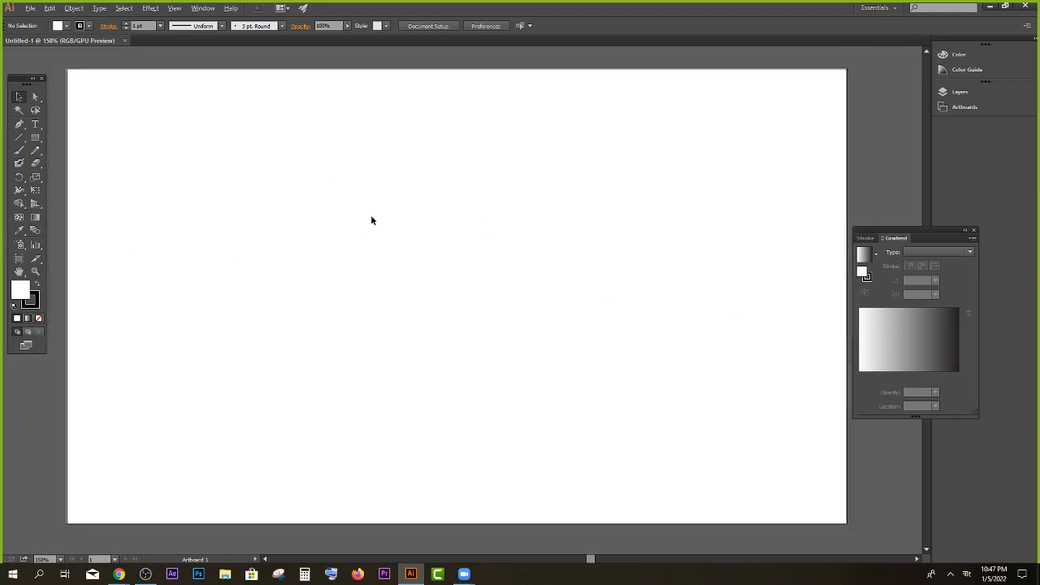
{"action": "scroll", "coordinate": [371, 220], "scroll_direction": "up", "scroll_amount": 3}
{"action": "scroll", "coordinate": [371, 219], "scroll_direction": "down", "scroll_amount": 3}
{"action": "scroll", "coordinate": [371, 220], "scroll_direction": "up", "scroll_amount": 3}
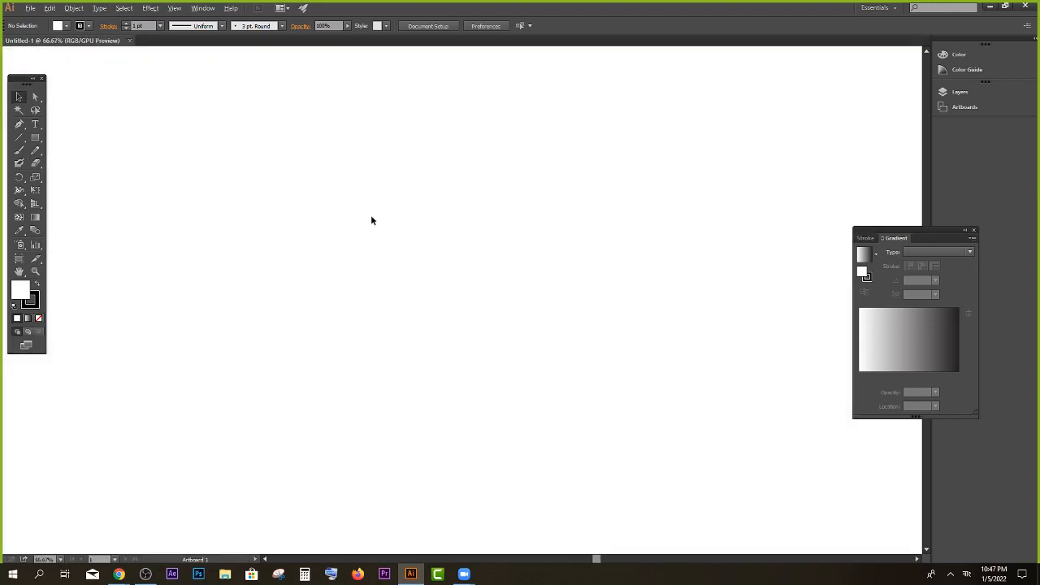
{"action": "scroll", "coordinate": [371, 220], "scroll_direction": "down", "scroll_amount": 4}
{"action": "scroll", "coordinate": [371, 219], "scroll_direction": "up", "scroll_amount": 3}
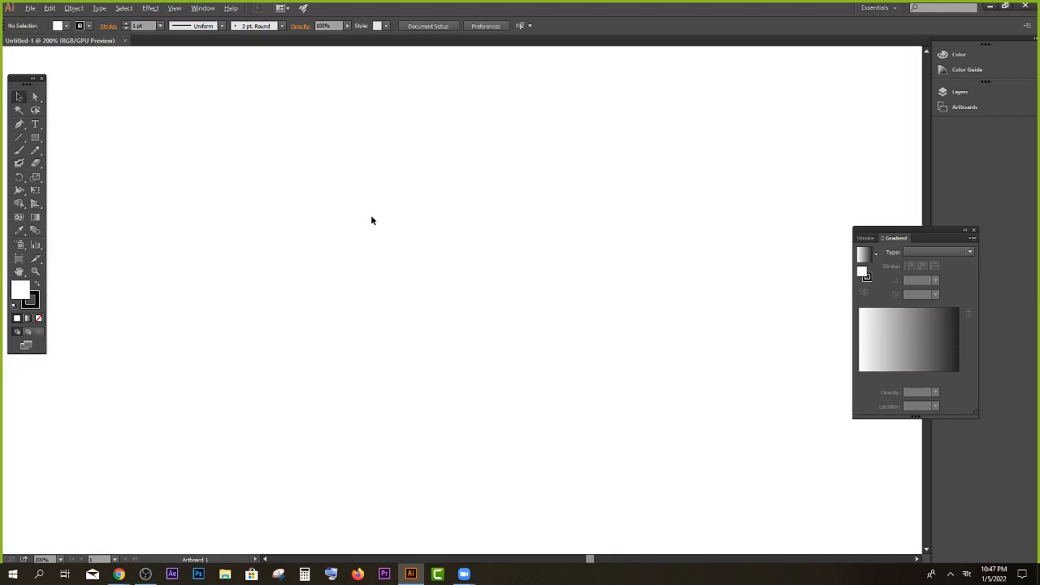
{"action": "key", "text": "alt"}
{"action": "key", "text": "alt"}
{"action": "scroll", "coordinate": [393, 217], "scroll_direction": "down", "scroll_amount": 7}
{"action": "scroll", "coordinate": [393, 217], "scroll_direction": "up", "scroll_amount": 5}
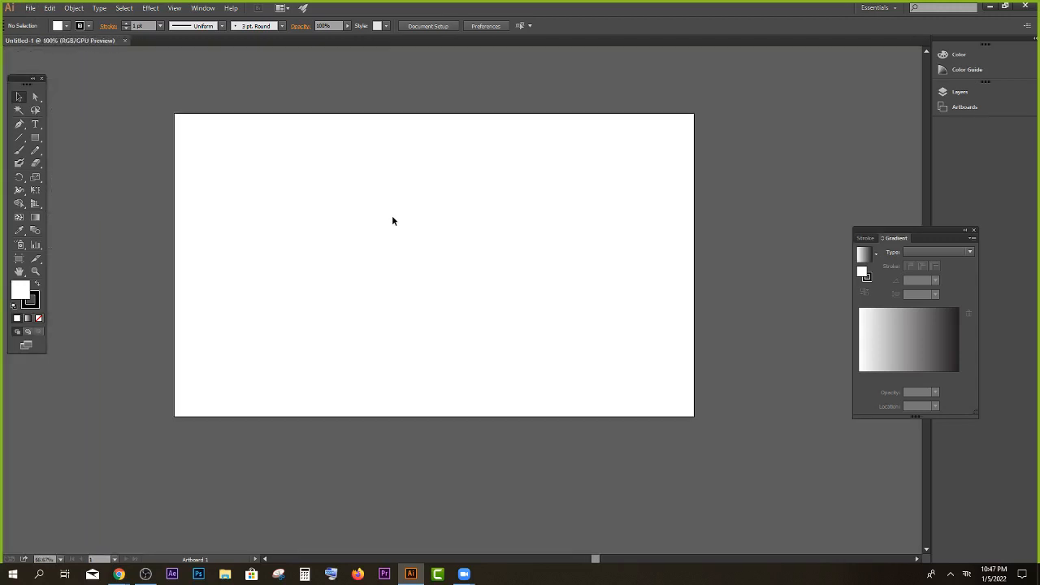
{"action": "scroll", "coordinate": [392, 220], "scroll_direction": "up", "scroll_amount": 2}
{"action": "scroll", "coordinate": [391, 220], "scroll_direction": "down", "scroll_amount": 4}
{"action": "scroll", "coordinate": [391, 220], "scroll_direction": "up", "scroll_amount": 4}
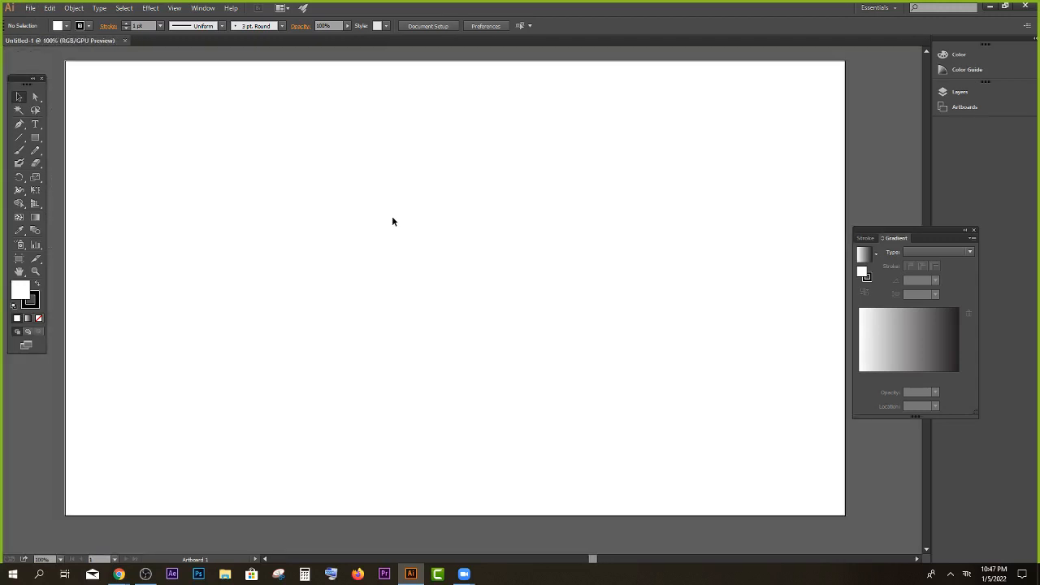
{"action": "scroll", "coordinate": [392, 219], "scroll_direction": "down", "scroll_amount": 2}
{"action": "scroll", "coordinate": [391, 219], "scroll_direction": "up", "scroll_amount": 2}
{"action": "scroll", "coordinate": [392, 219], "scroll_direction": "down", "scroll_amount": 2}
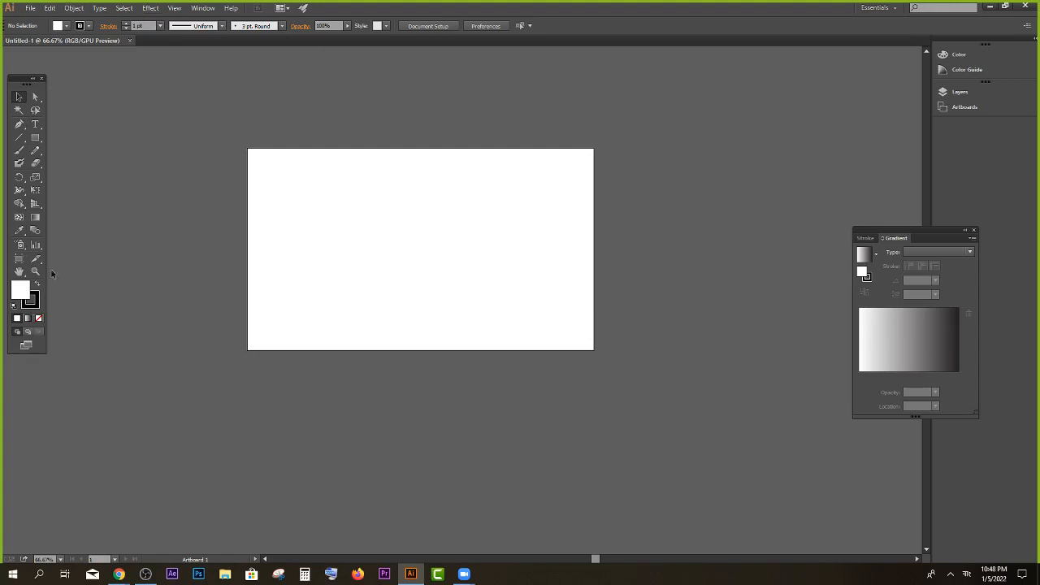
Step: Close the toolbox and bring the default Tools panel back
{"action": "left_click", "coordinate": [43, 78]}
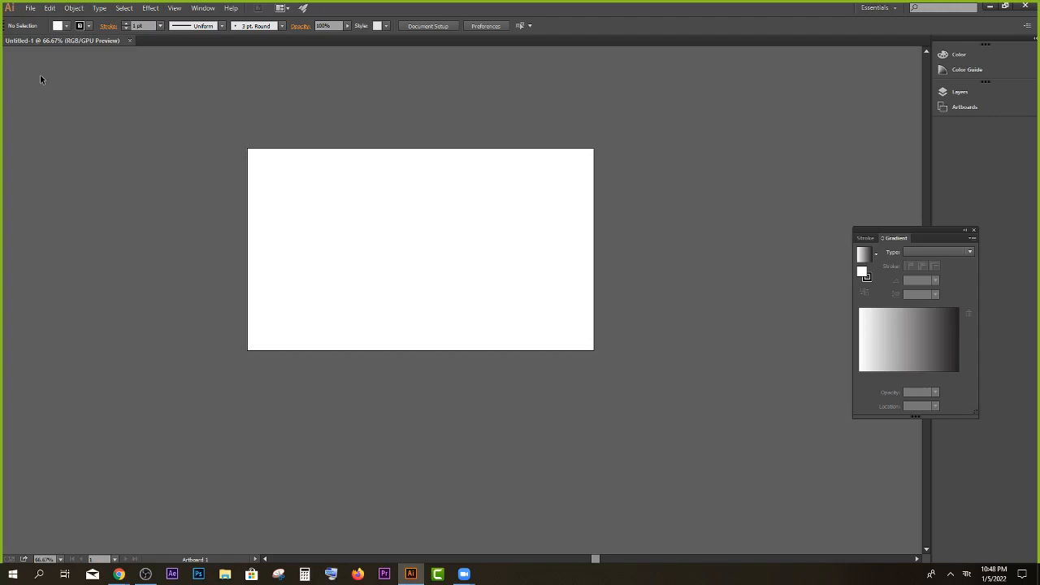
{"action": "left_click", "coordinate": [203, 9]}
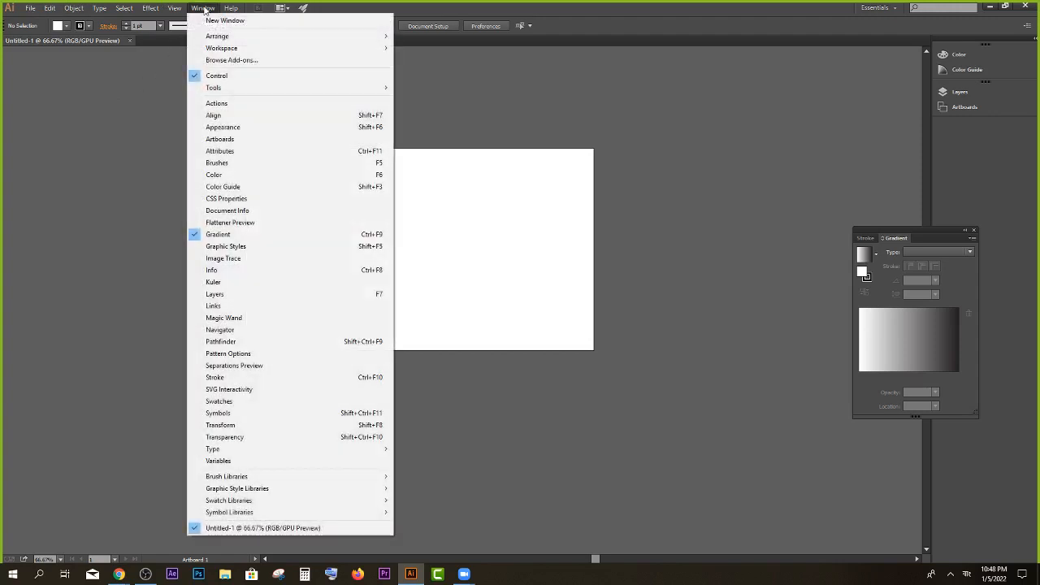
{"action": "mouse_move", "coordinate": [217, 90]}
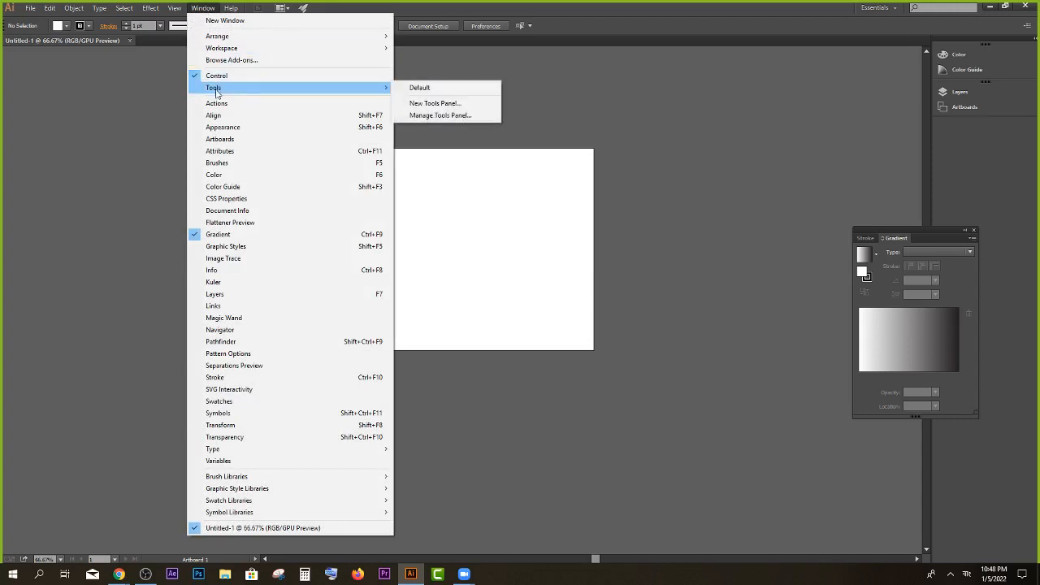
{"action": "left_click", "coordinate": [446, 90]}
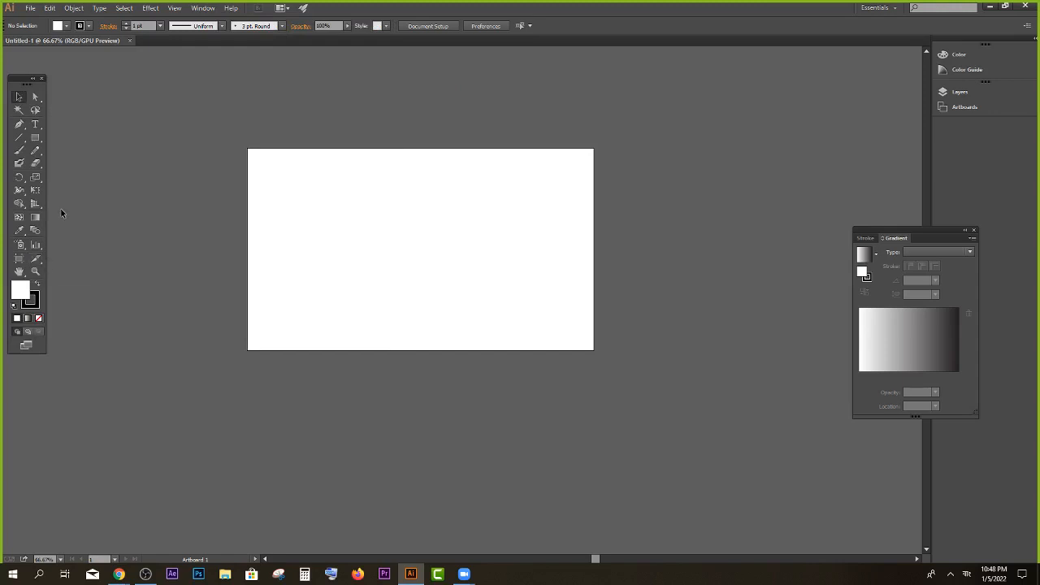
Step: Draw a tilted five-pointed star about 531 px wide and 556 px high, extending past the artboard's upper edge
{"action": "left_click", "coordinate": [41, 144]}
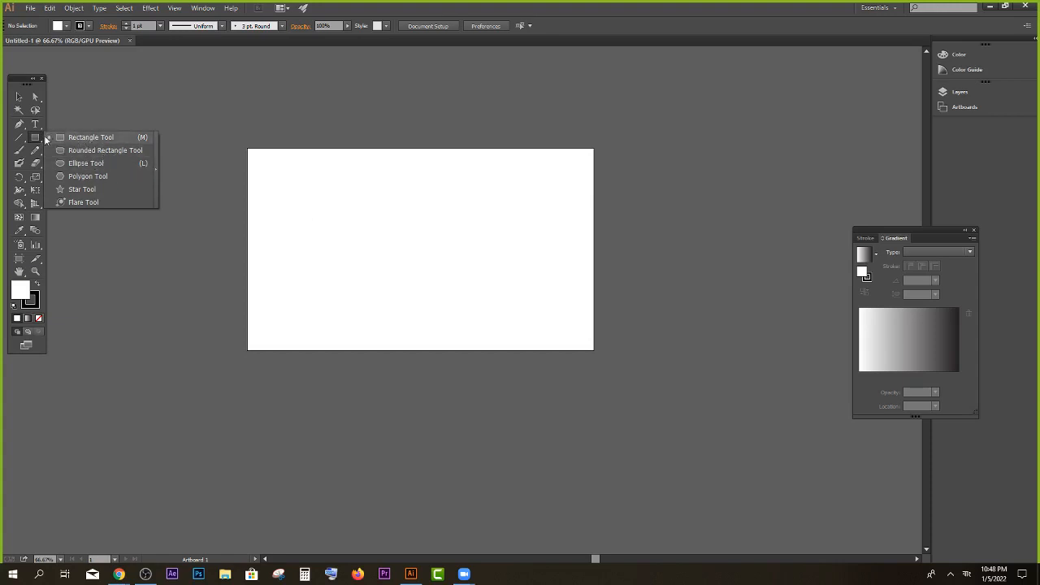
{"action": "left_click", "coordinate": [71, 189]}
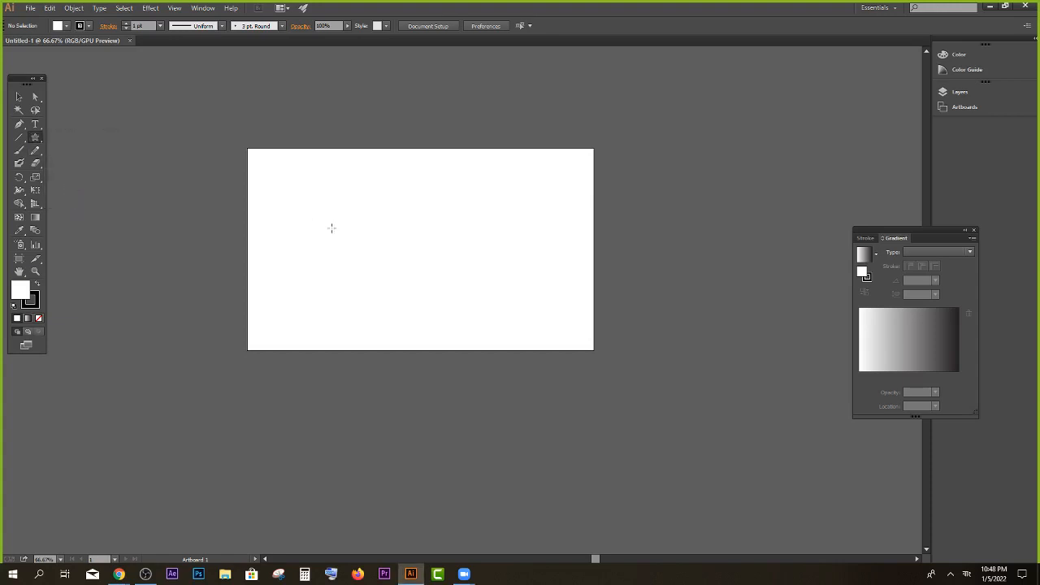
{"action": "left_click_drag", "start_coordinate": [399, 205], "coordinate": [483, 264]}
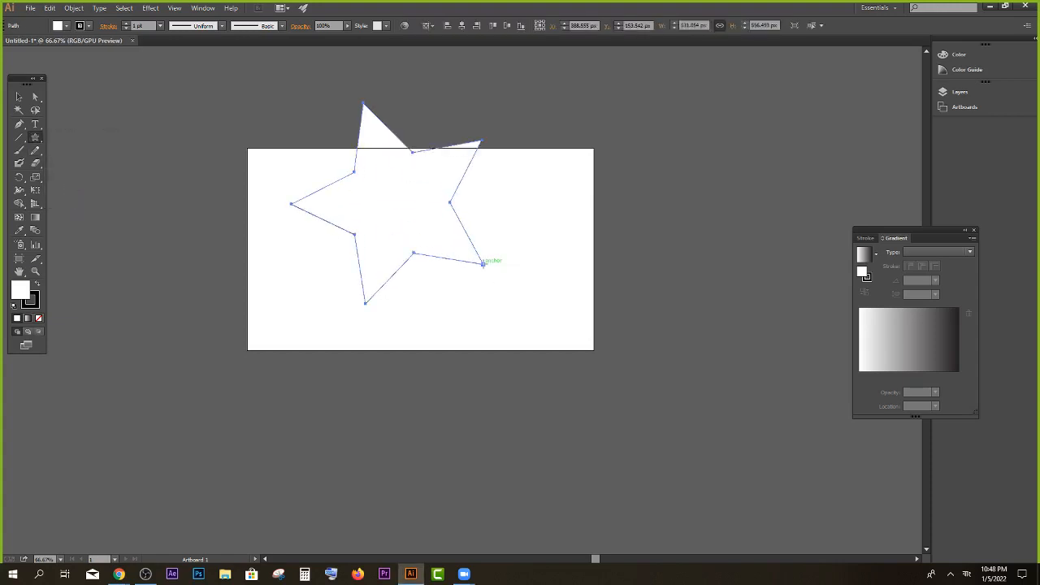
Step: Fill the star with dark blue and switch to the Selection tool
{"action": "left_click", "coordinate": [66, 26]}
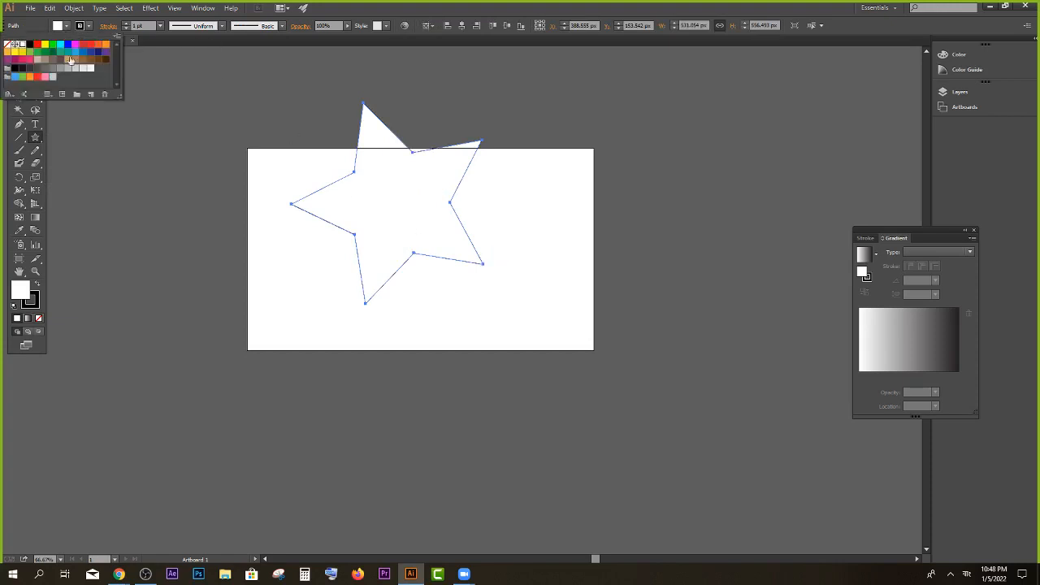
{"action": "left_click", "coordinate": [90, 51]}
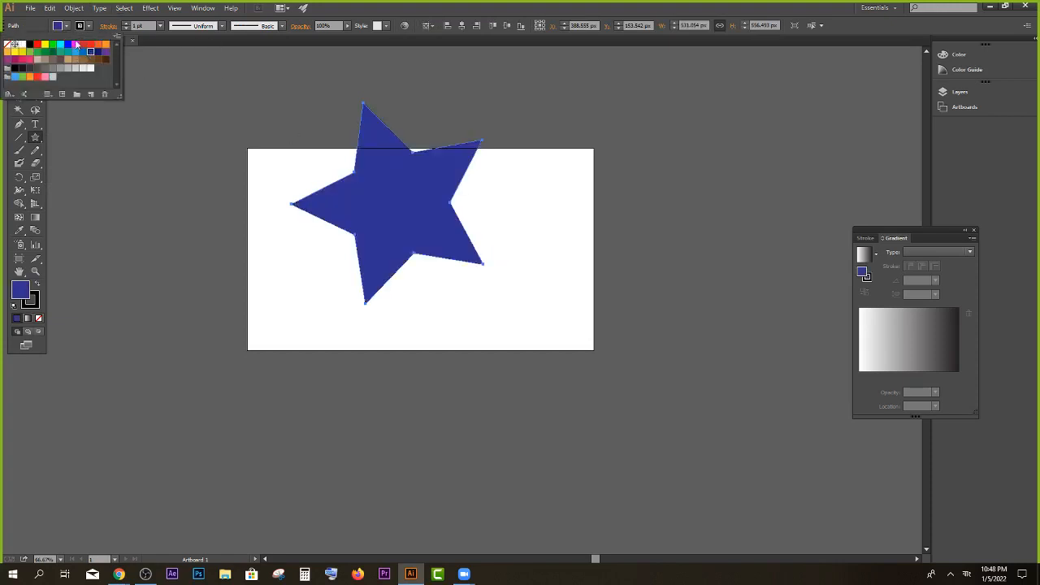
{"action": "left_click", "coordinate": [177, 123]}
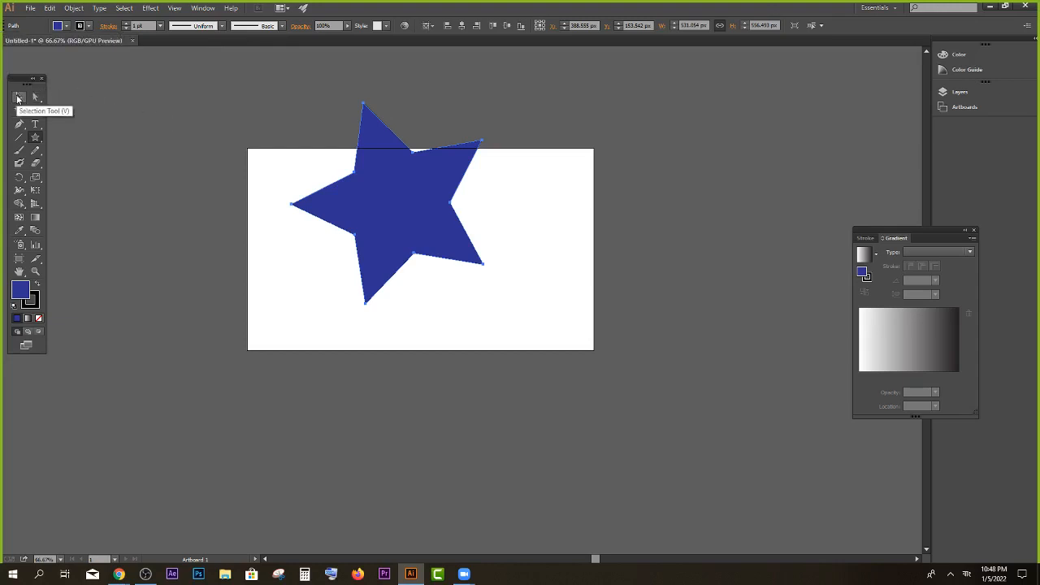
{"action": "left_click", "coordinate": [17, 98]}
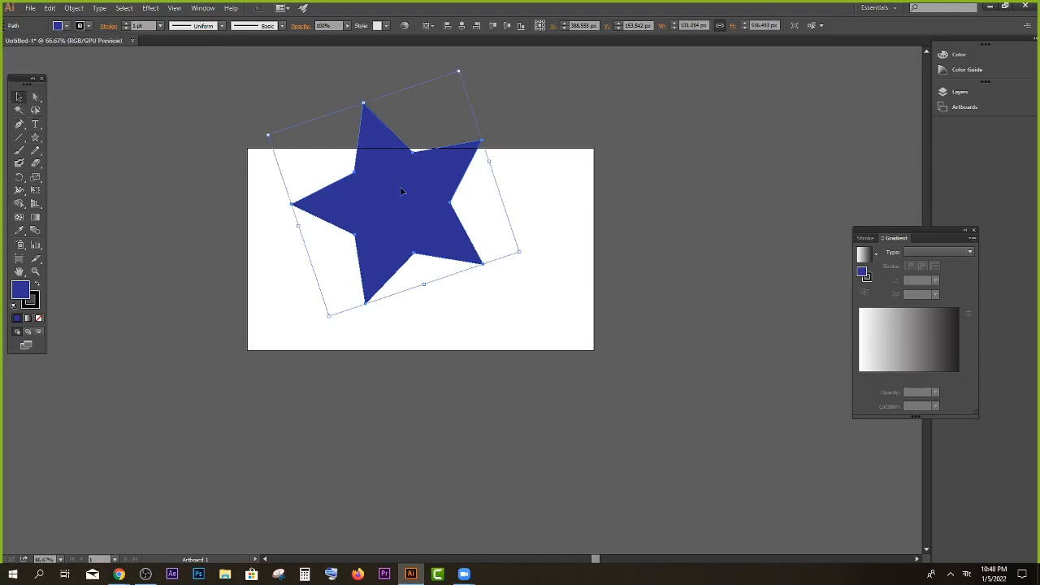
Step: Scale the star down to about 244 px wide and 256 px high and place it near the artboard's left edge
{"action": "left_click_drag", "start_coordinate": [400, 190], "coordinate": [476, 241]}
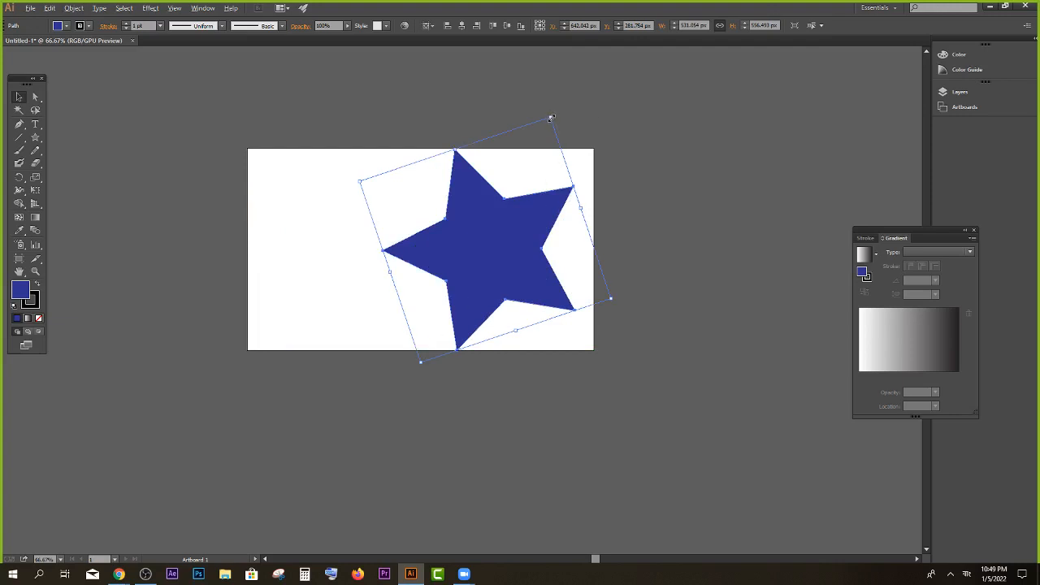
{"action": "left_click_drag", "start_coordinate": [551, 119], "coordinate": [515, 350]}
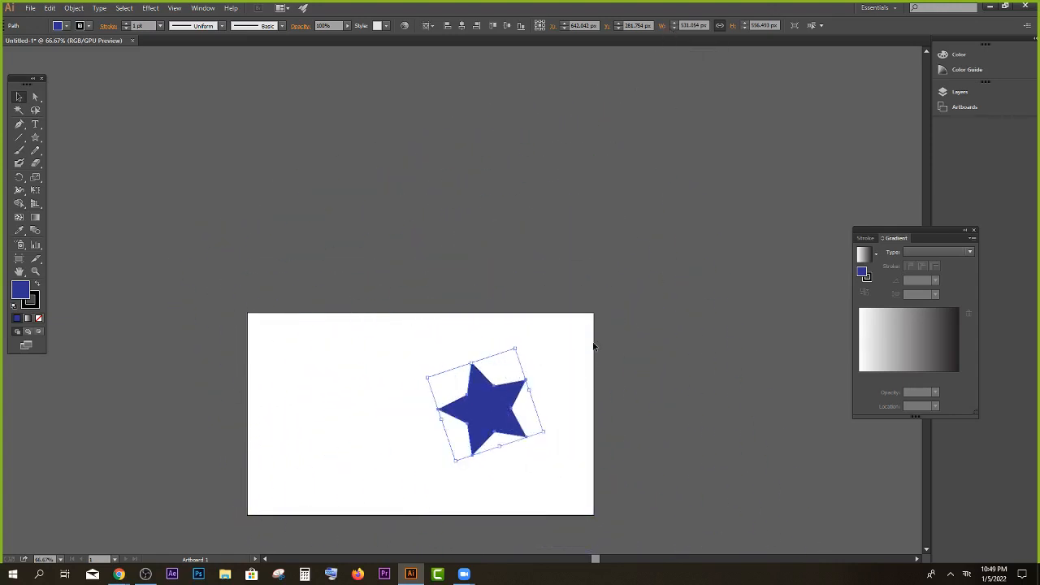
{"action": "left_click_drag", "start_coordinate": [504, 410], "coordinate": [324, 401]}
{"action": "scroll", "coordinate": [323, 402], "scroll_direction": "down", "scroll_amount": 2}
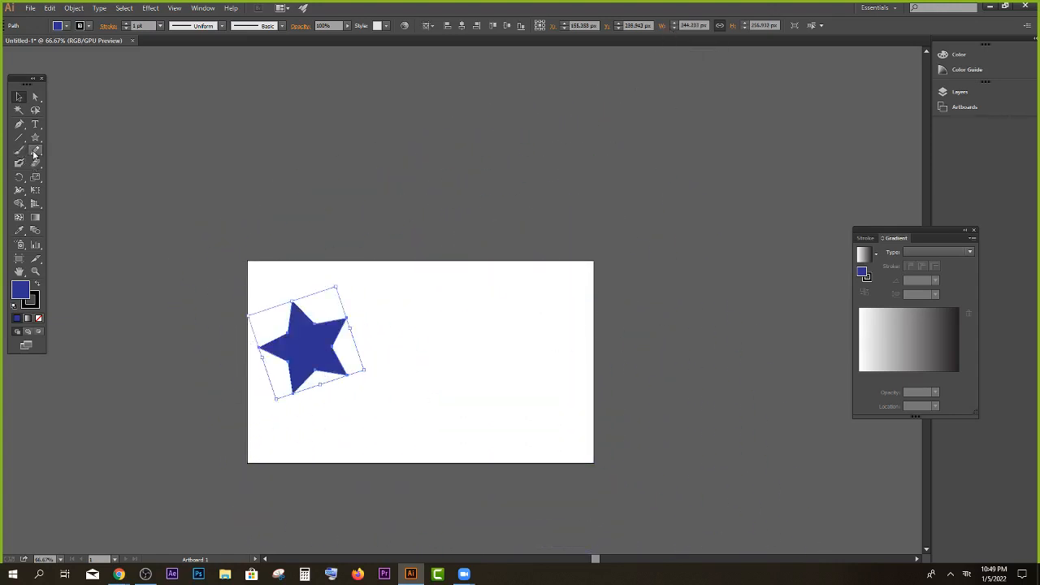
Step: Draw a rectangle about 255 px wide and 222 px high to the right of the star with the Rectangle tool
{"action": "left_click", "coordinate": [35, 138]}
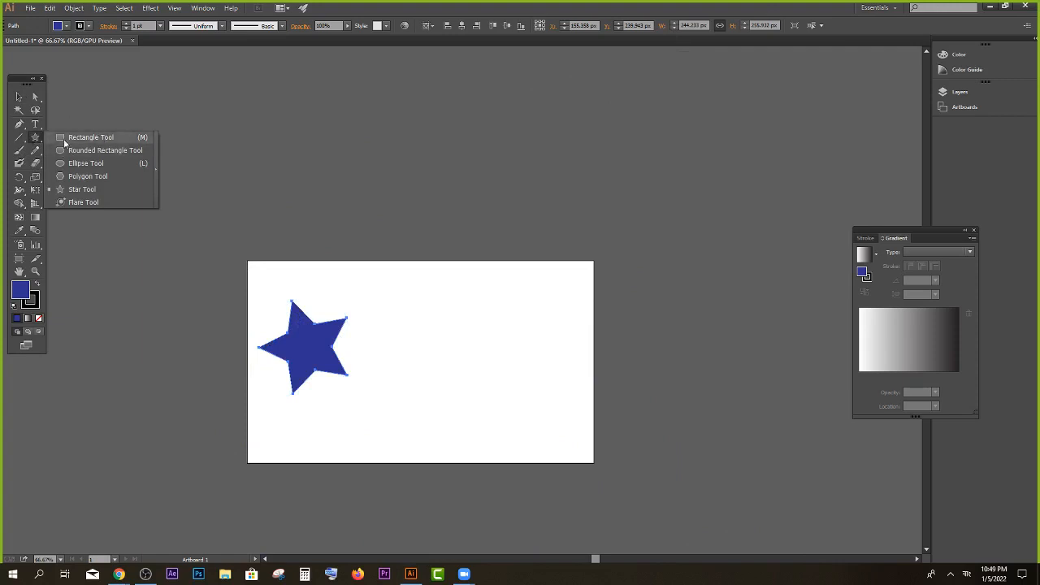
{"action": "left_click", "coordinate": [65, 141]}
{"action": "left_click_drag", "start_coordinate": [449, 308], "coordinate": [541, 390]}
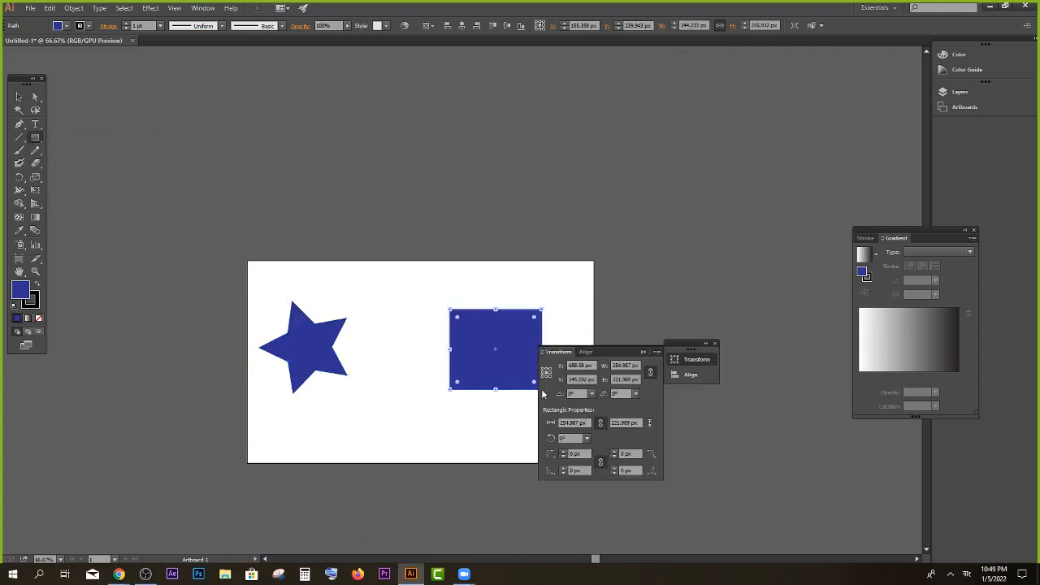
Step: Tear off the shape tools group as a floating panel and place it above the artboard
{"action": "left_click", "coordinate": [37, 140]}
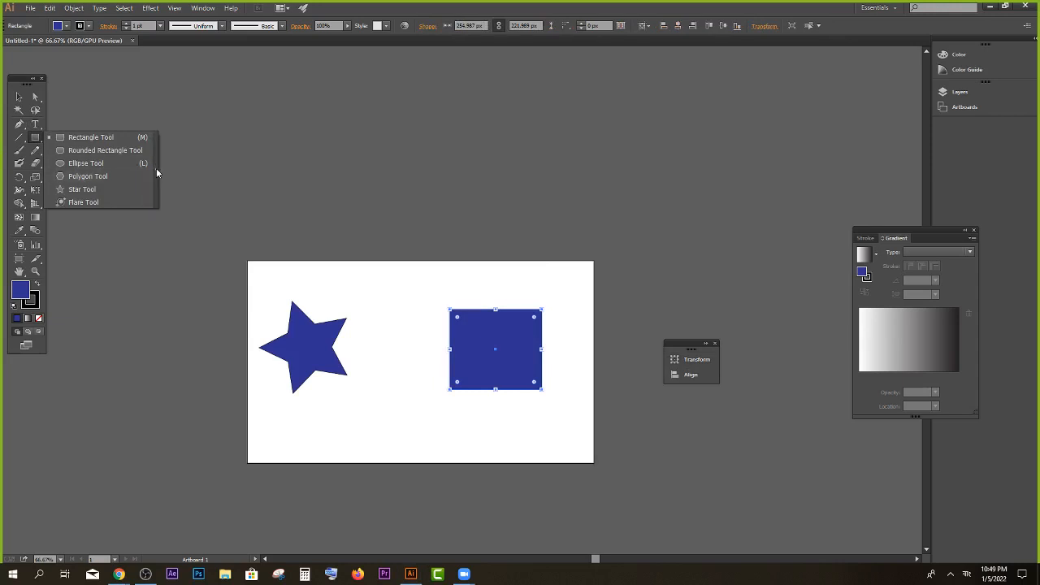
{"action": "left_click", "coordinate": [156, 168]}
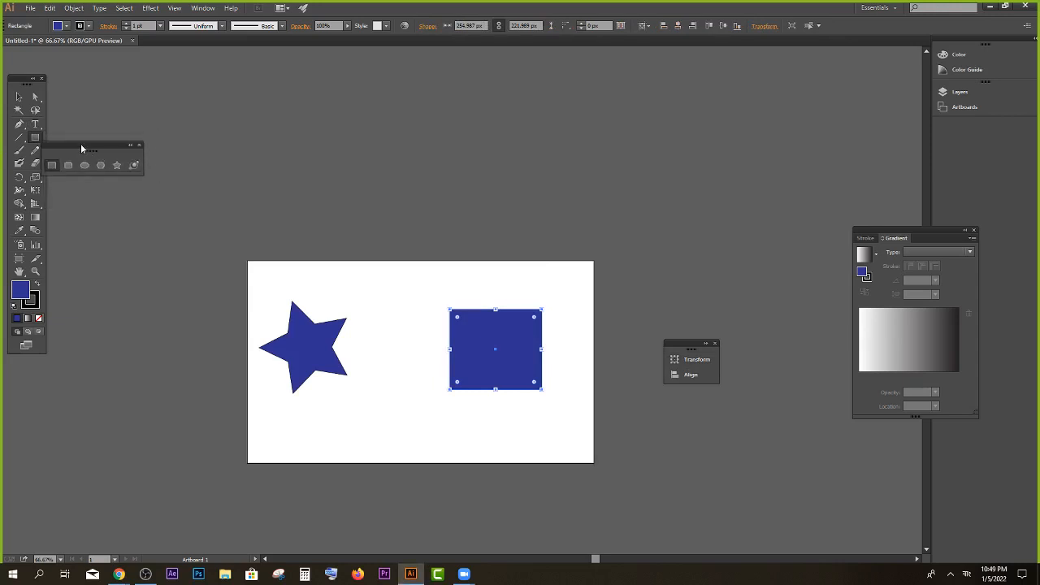
{"action": "left_click_drag", "start_coordinate": [82, 149], "coordinate": [559, 90]}
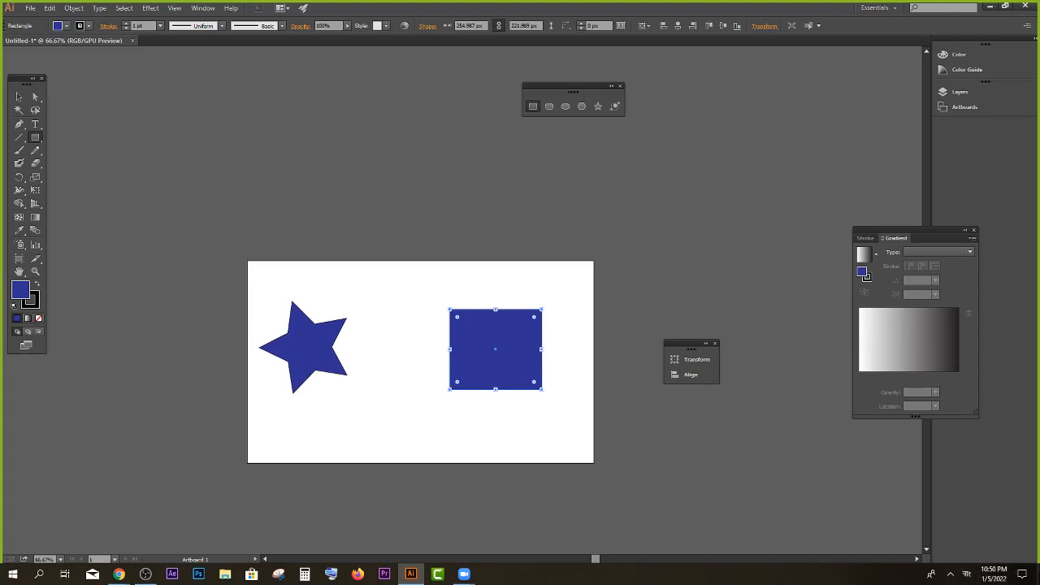
{"action": "scroll", "coordinate": [536, 276], "scroll_direction": "down", "scroll_amount": 2}
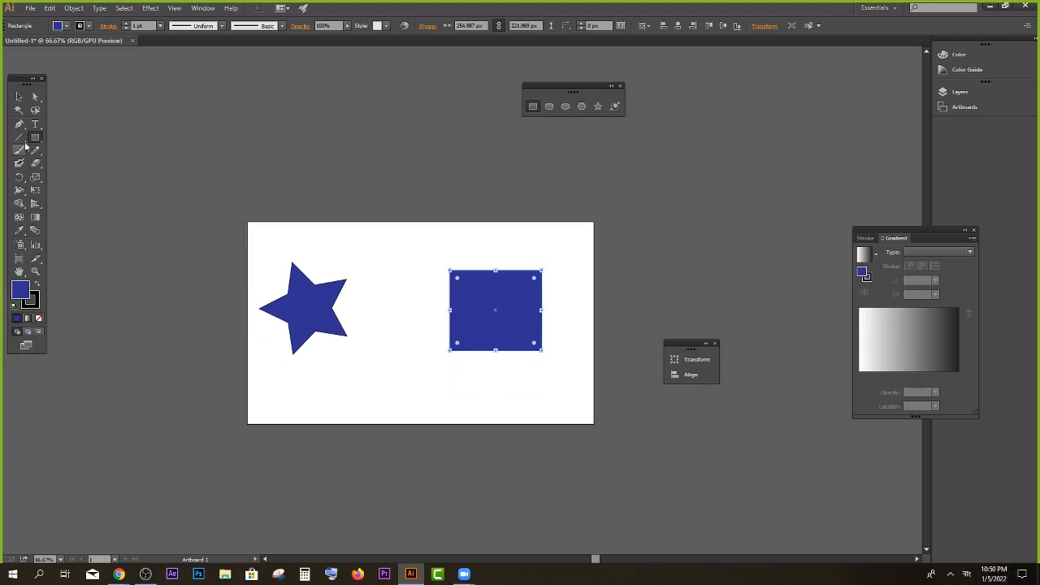
{"action": "left_click", "coordinate": [35, 137]}
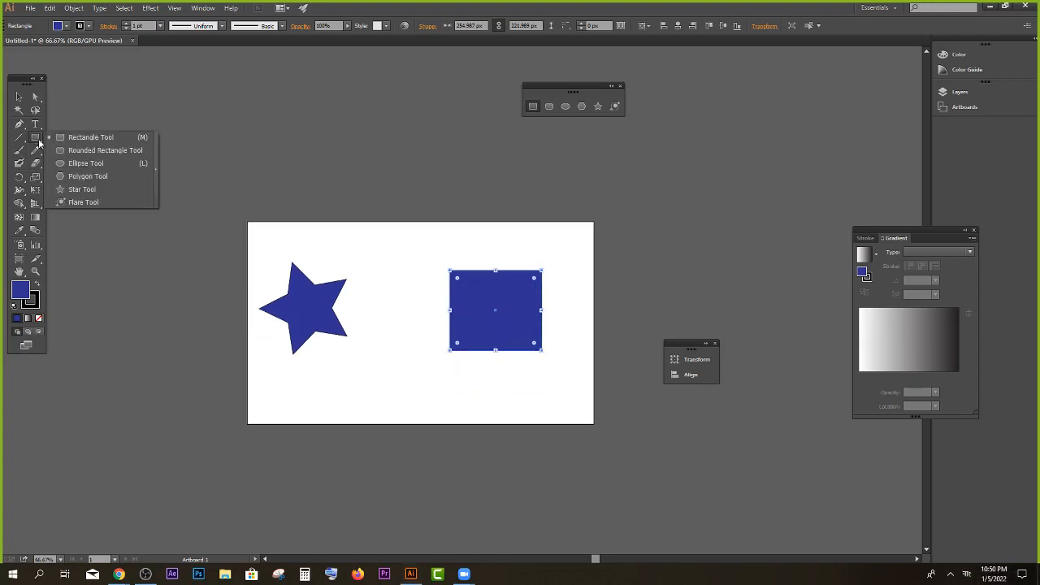
{"action": "left_click", "coordinate": [154, 166]}
{"action": "left_click_drag", "start_coordinate": [89, 142], "coordinate": [535, 109]}
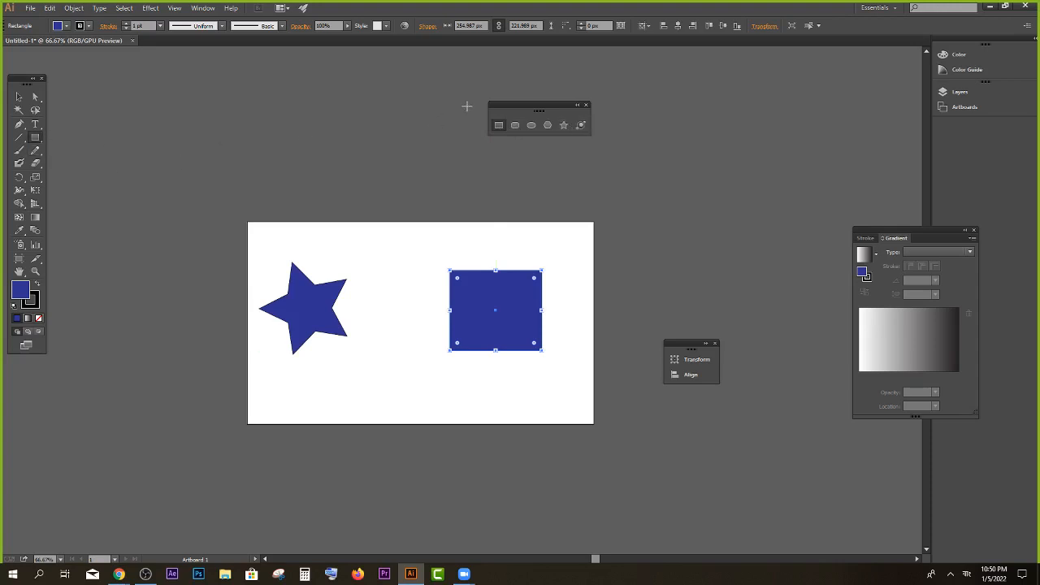
Step: Tear off the Eraser, Scissors and Knife tools as a floating panel beside the floating shape tools
{"action": "left_click", "coordinate": [42, 168]}
{"action": "left_click_drag", "start_coordinate": [41, 168], "coordinate": [143, 174]}
{"action": "mouse_move", "coordinate": [70, 173]}
{"action": "left_mouse_down"}
{"action": "mouse_move", "coordinate": [646, 119]}
{"action": "mouse_move", "coordinate": [635, 112]}
{"action": "left_mouse_up"}
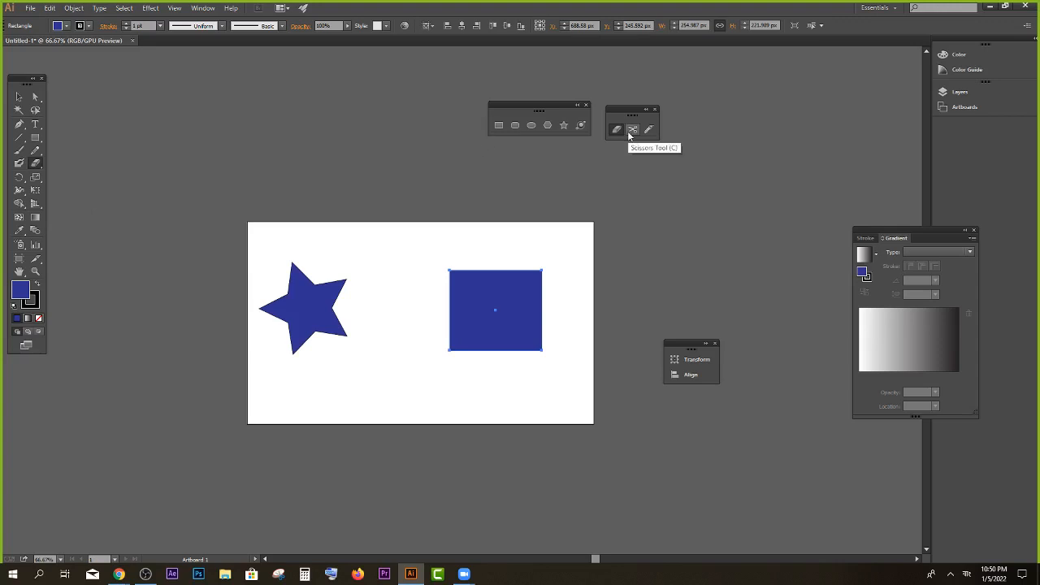
Step: Select the star and the rectangle together and delete them
{"action": "left_click", "coordinate": [19, 97]}
{"action": "left_click_drag", "start_coordinate": [239, 190], "coordinate": [559, 398]}
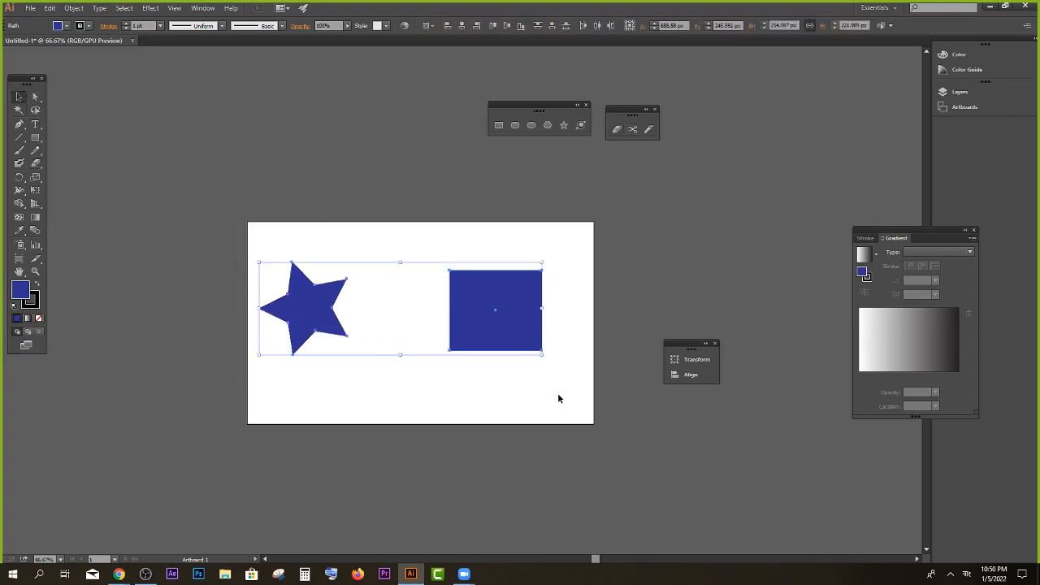
{"action": "key", "text": "Delete"}
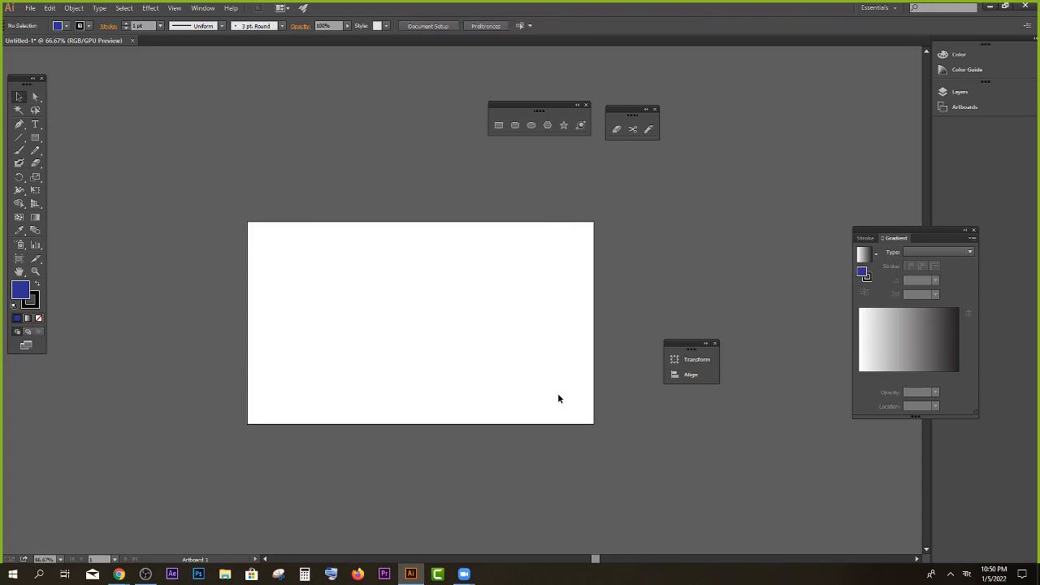
Step: Draw a circle about 279 px in diameter in the artboard's upper middle and fill it with red
{"action": "scroll", "coordinate": [557, 398], "scroll_direction": "down", "scroll_amount": 1}
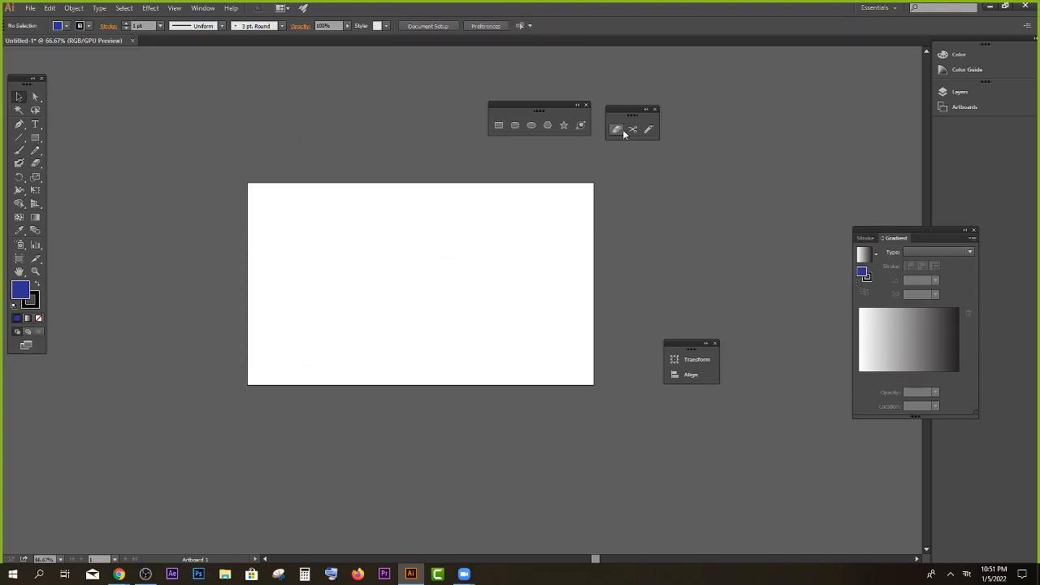
{"action": "left_click", "coordinate": [532, 124]}
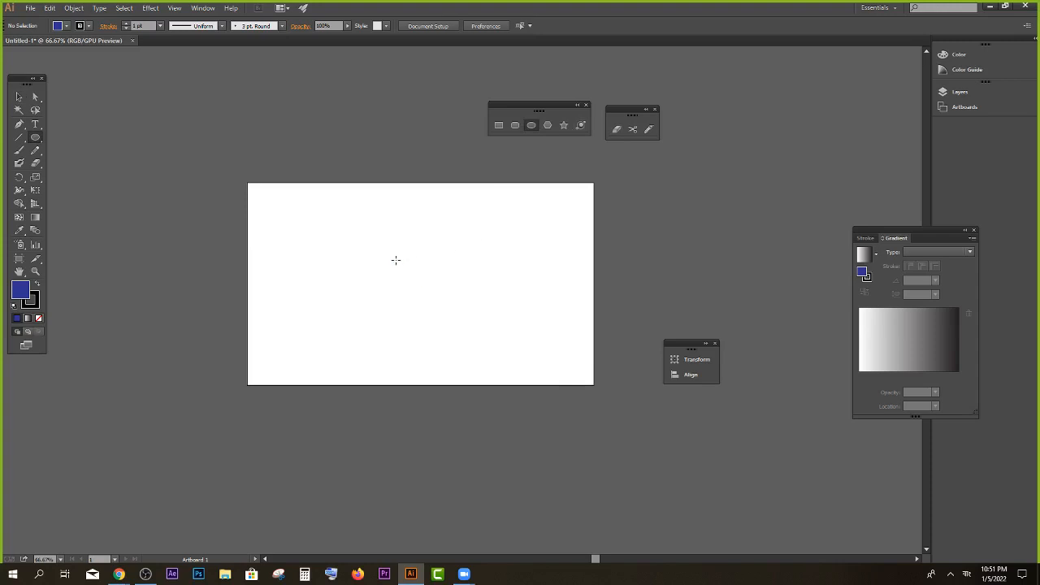
{"action": "left_click_drag", "start_coordinate": [395, 257], "coordinate": [446, 308]}
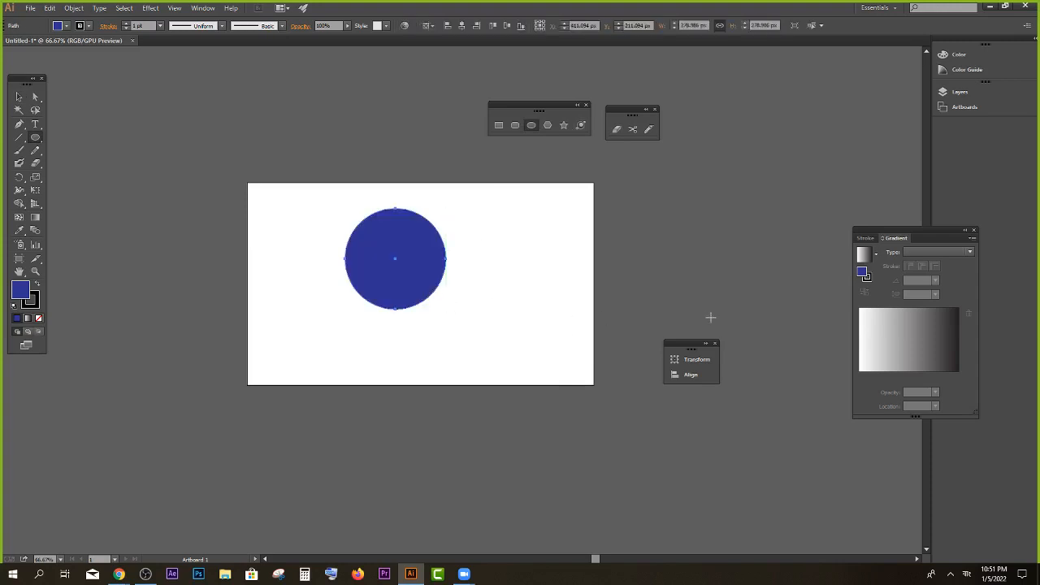
{"action": "left_click", "coordinate": [57, 26]}
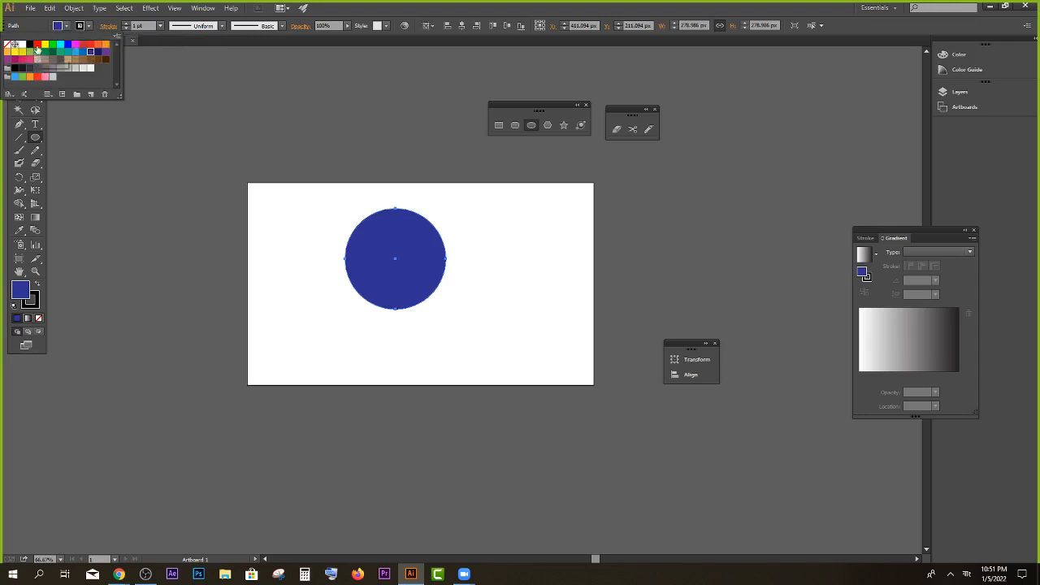
{"action": "left_click", "coordinate": [37, 44]}
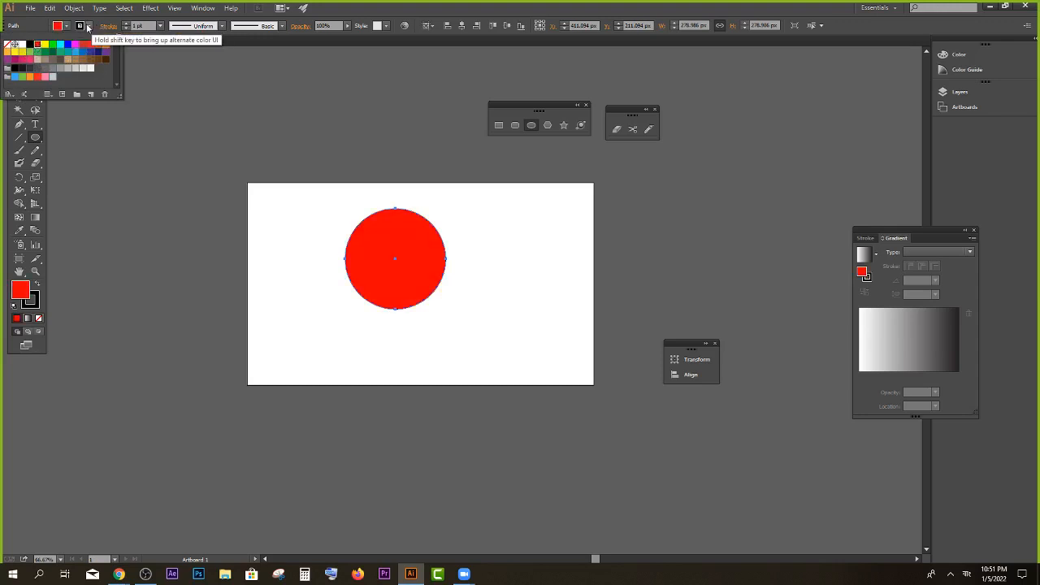
Step: Set the red circle's stroke weight to 20 pt
{"action": "left_click", "coordinate": [152, 23]}
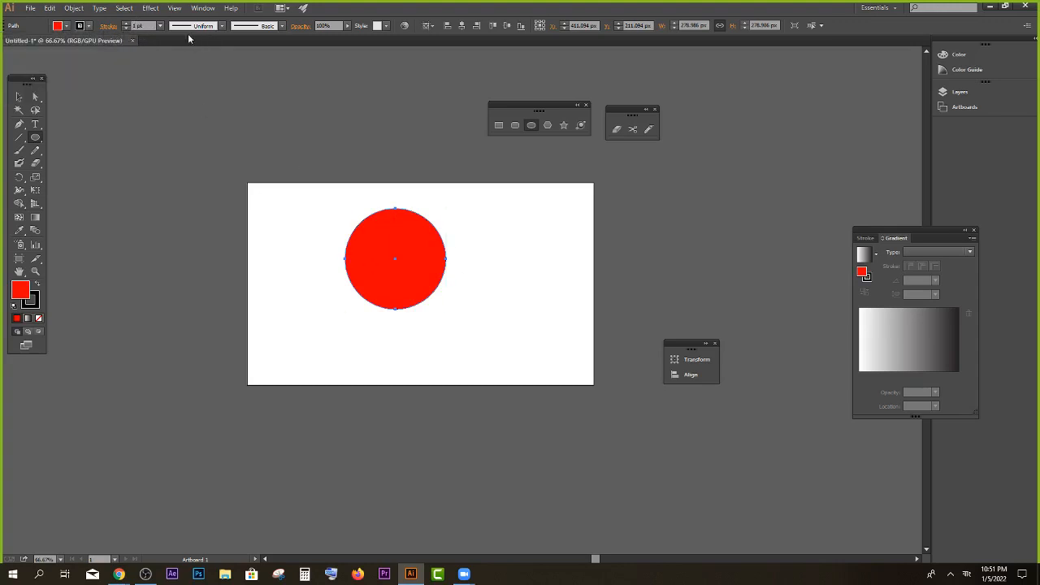
{"action": "left_click", "coordinate": [160, 26]}
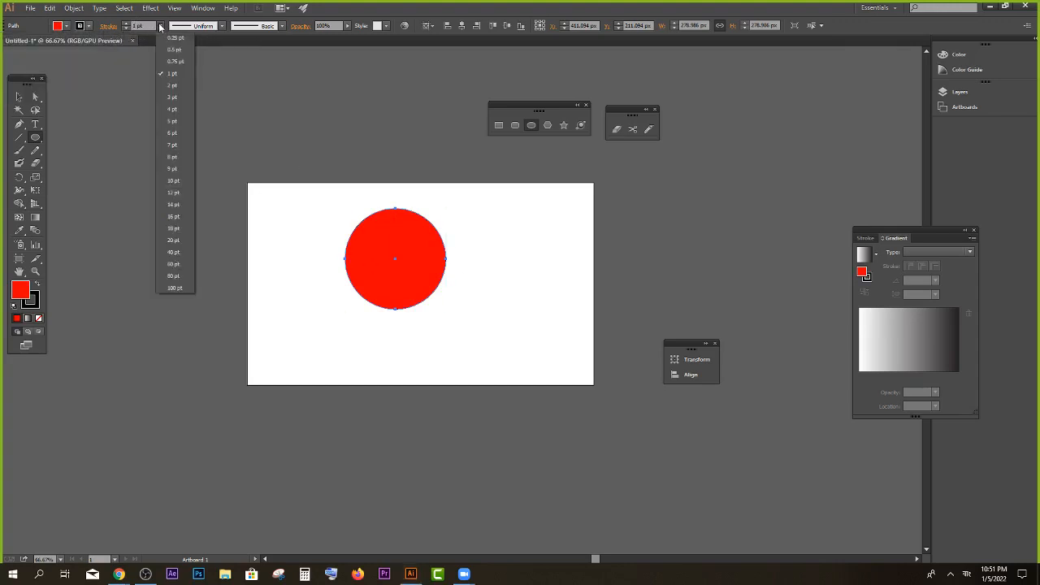
{"action": "left_click", "coordinate": [173, 239]}
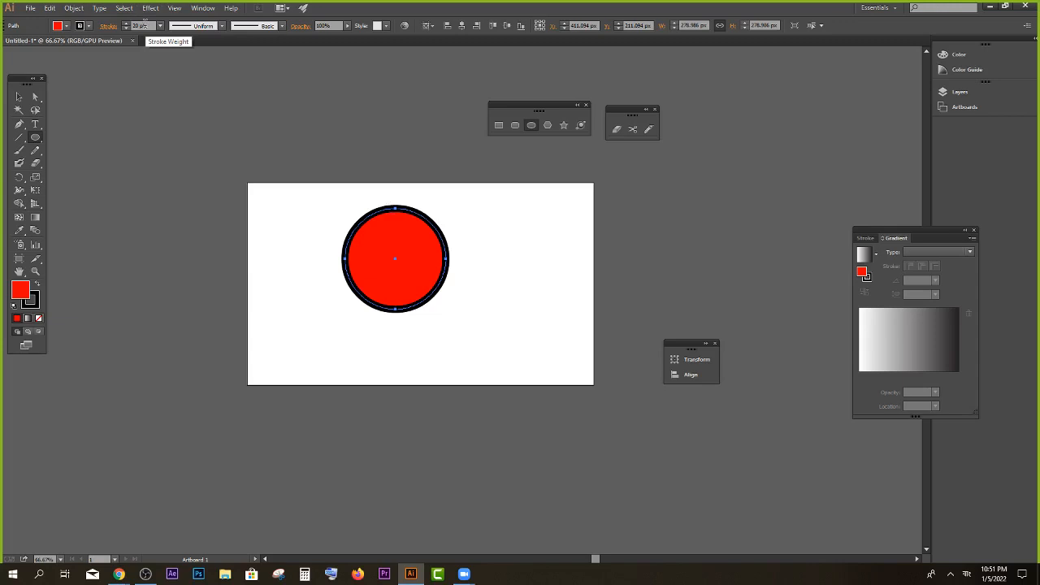
Step: Set the circle's stroke to None and move the circle to the right within the artboard
{"action": "left_click", "coordinate": [85, 27]}
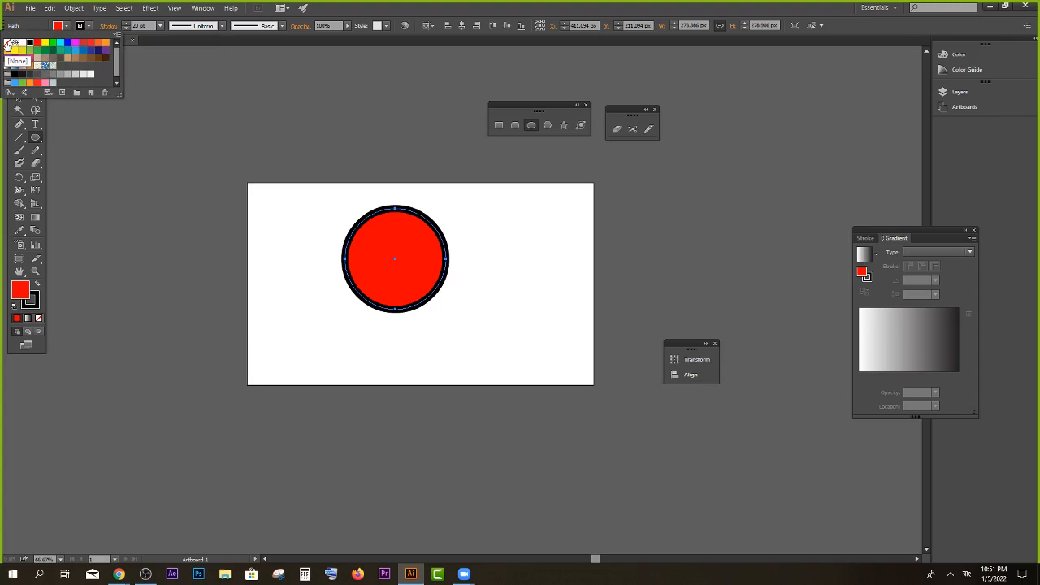
{"action": "left_click", "coordinate": [133, 27]}
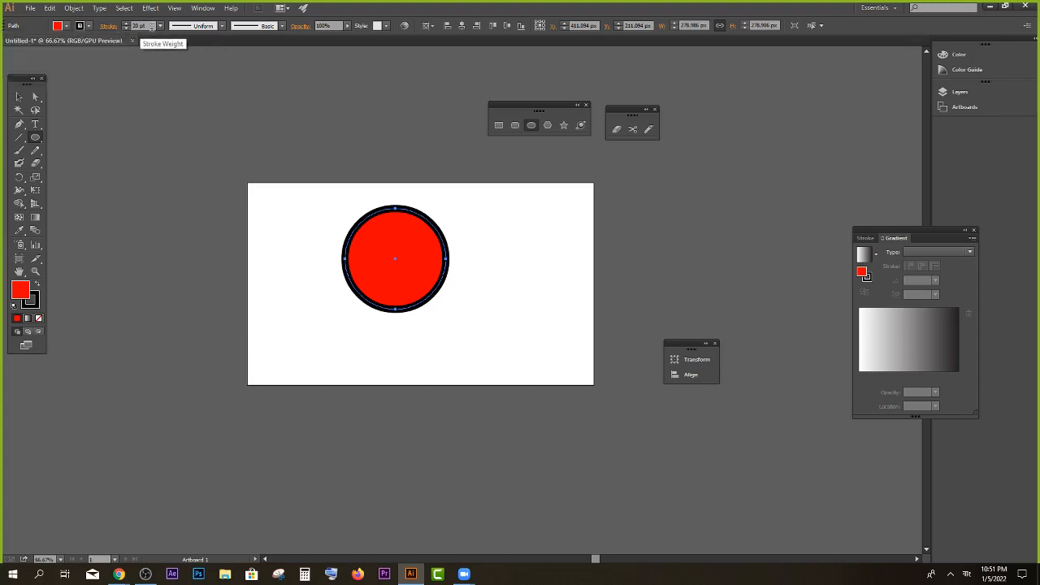
{"action": "left_click", "coordinate": [84, 27]}
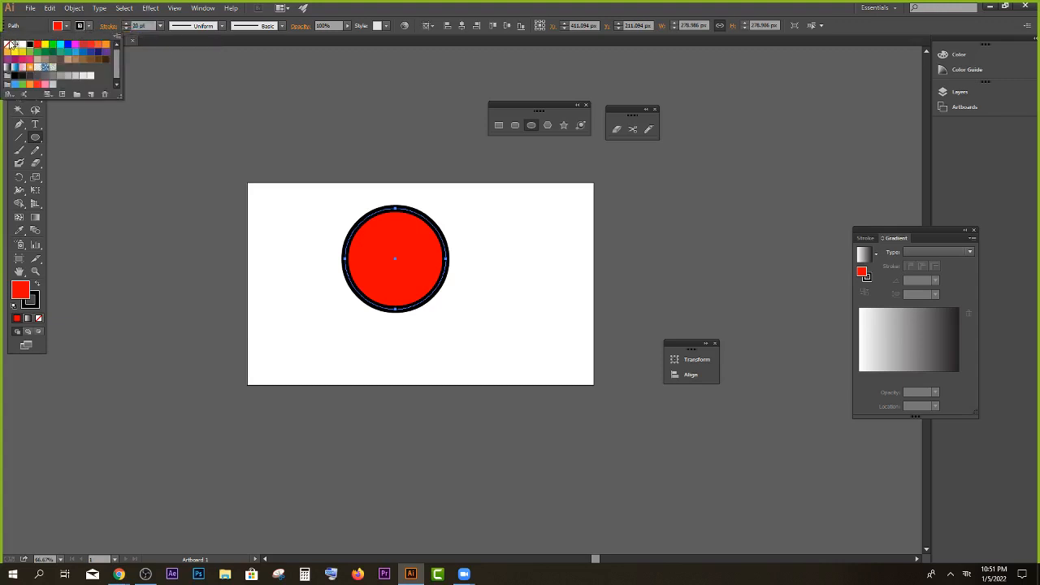
{"action": "left_click", "coordinate": [10, 46]}
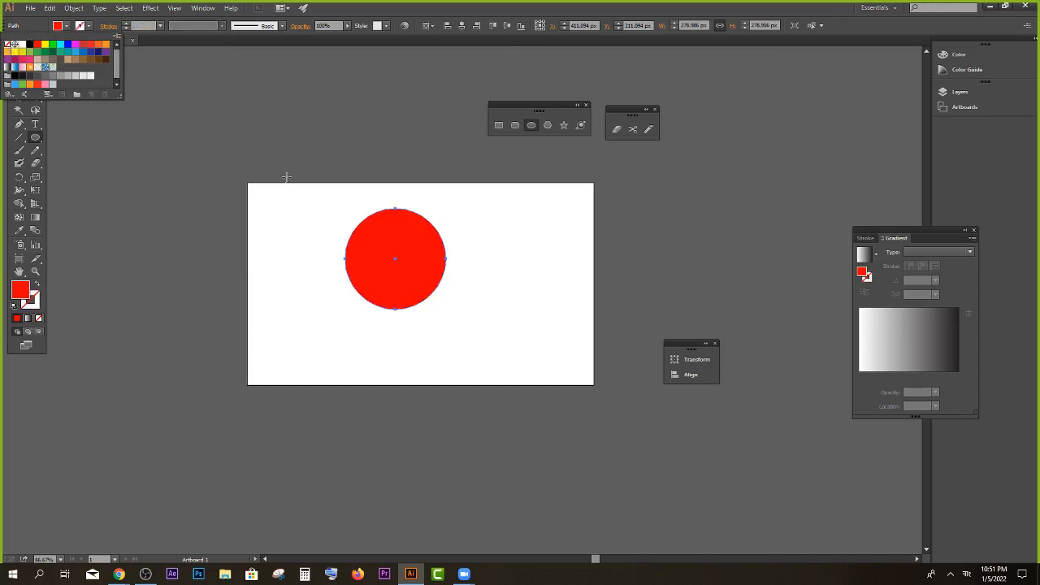
{"action": "left_click", "coordinate": [21, 97]}
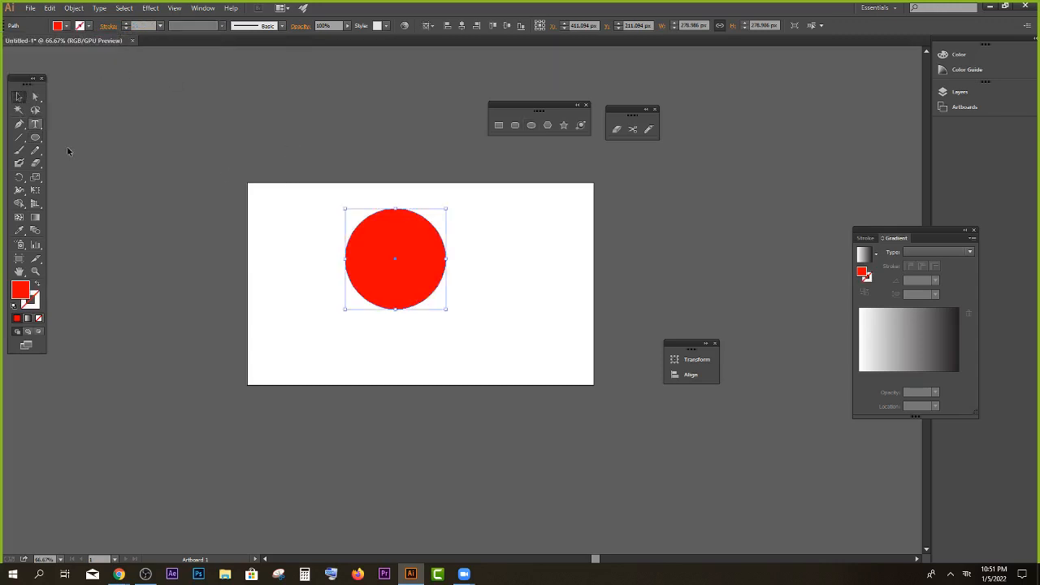
{"action": "left_click_drag", "start_coordinate": [378, 242], "coordinate": [451, 262]}
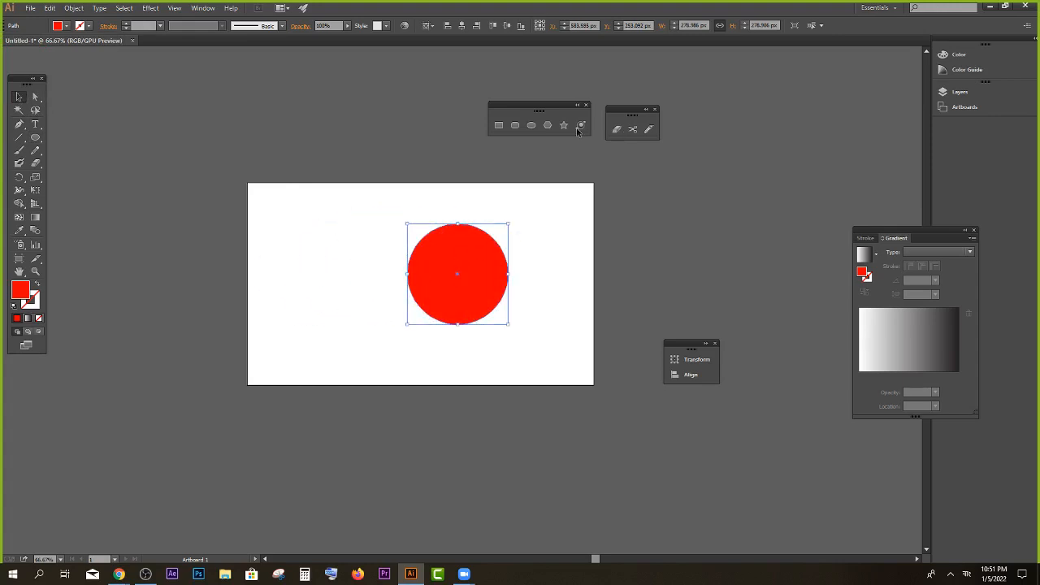
Step: Undo a straight diagonal trial stroke of the Eraser tool and erase an S-curved band across the red circle, splitting it in two
{"action": "left_click", "coordinate": [34, 165]}
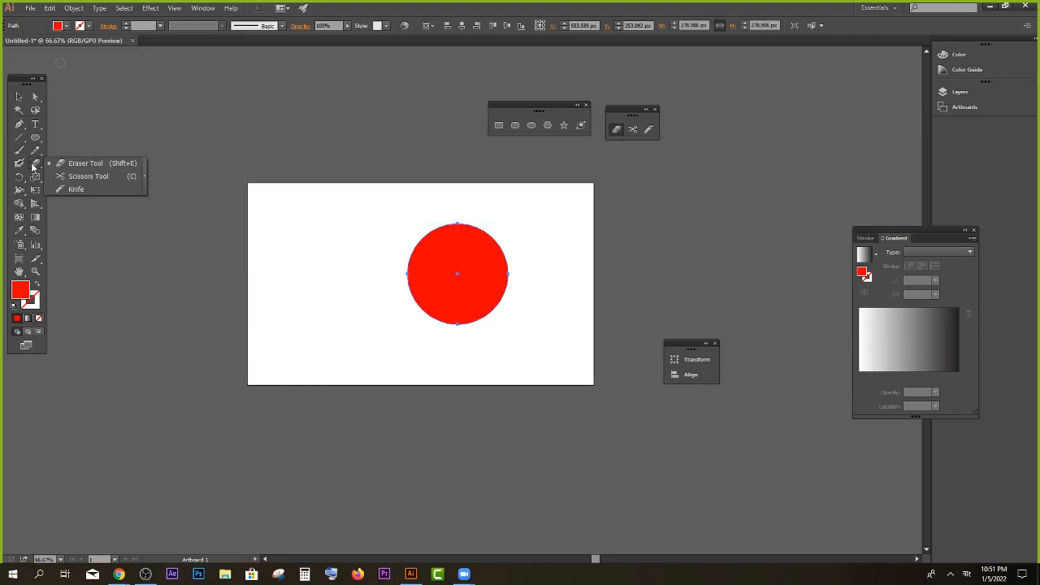
{"action": "left_click", "coordinate": [84, 166]}
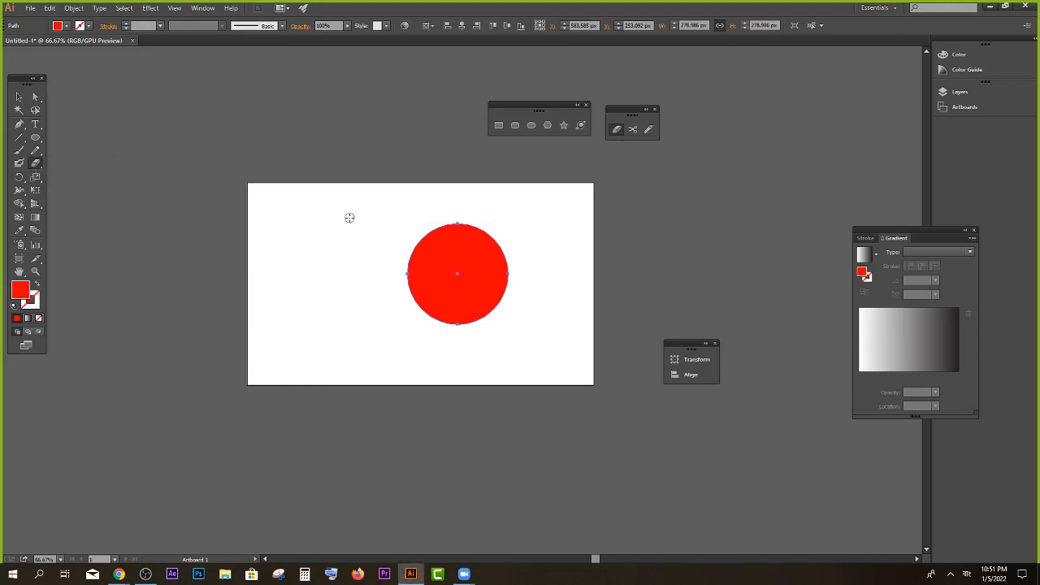
{"action": "mouse_move", "coordinate": [441, 193]}
{"action": "left_mouse_down"}
{"action": "mouse_move", "coordinate": [365, 497]}
{"action": "mouse_move", "coordinate": [186, 529]}
{"action": "left_mouse_up"}
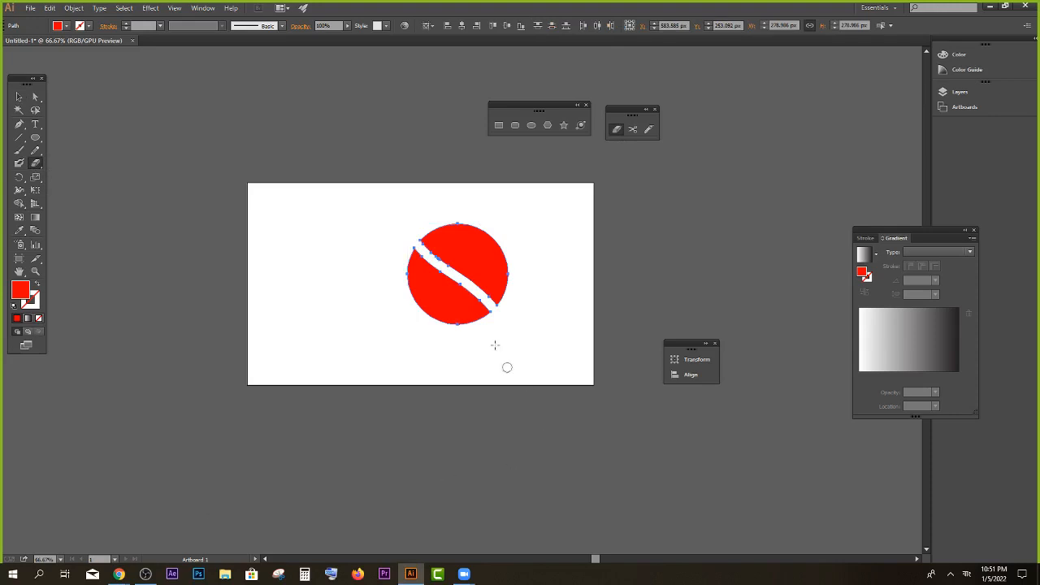
{"action": "key", "text": "ctrl+z"}
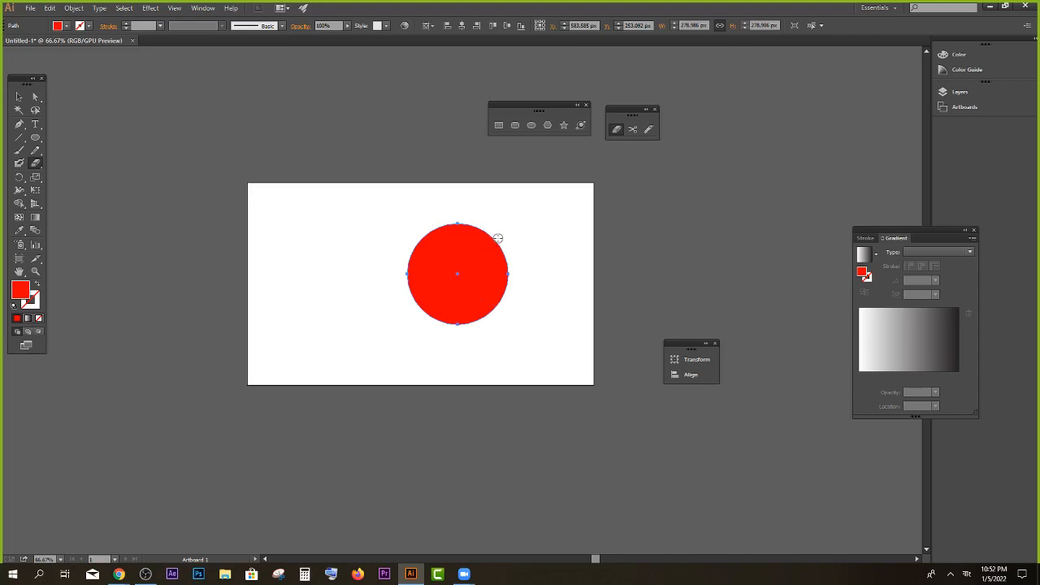
{"action": "mouse_move", "coordinate": [471, 219]}
{"action": "left_mouse_down"}
{"action": "mouse_move", "coordinate": [450, 262]}
{"action": "mouse_move", "coordinate": [497, 307]}
{"action": "left_mouse_up"}
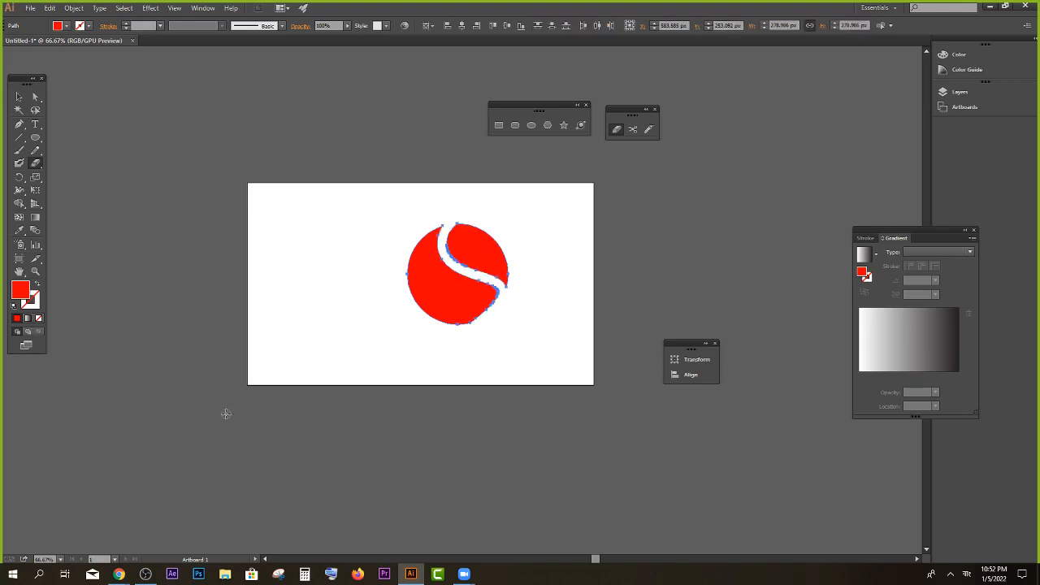
Step: Select only the upper-right piece of the split circle and fill it with blue
{"action": "left_click", "coordinate": [19, 97]}
{"action": "left_click", "coordinate": [591, 206]}
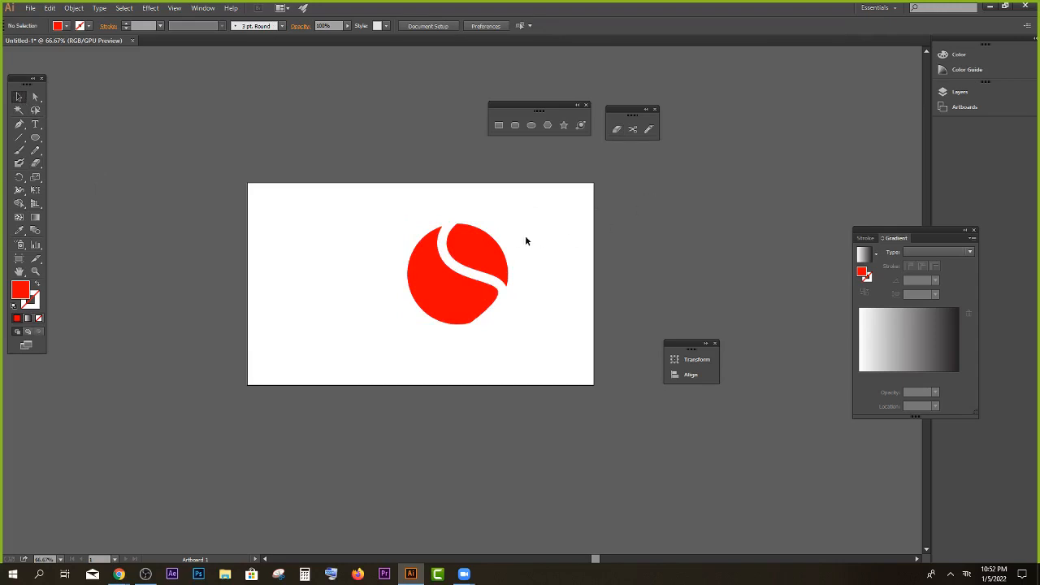
{"action": "left_click", "coordinate": [490, 264]}
{"action": "left_click", "coordinate": [65, 26]}
{"action": "left_click", "coordinate": [87, 52]}
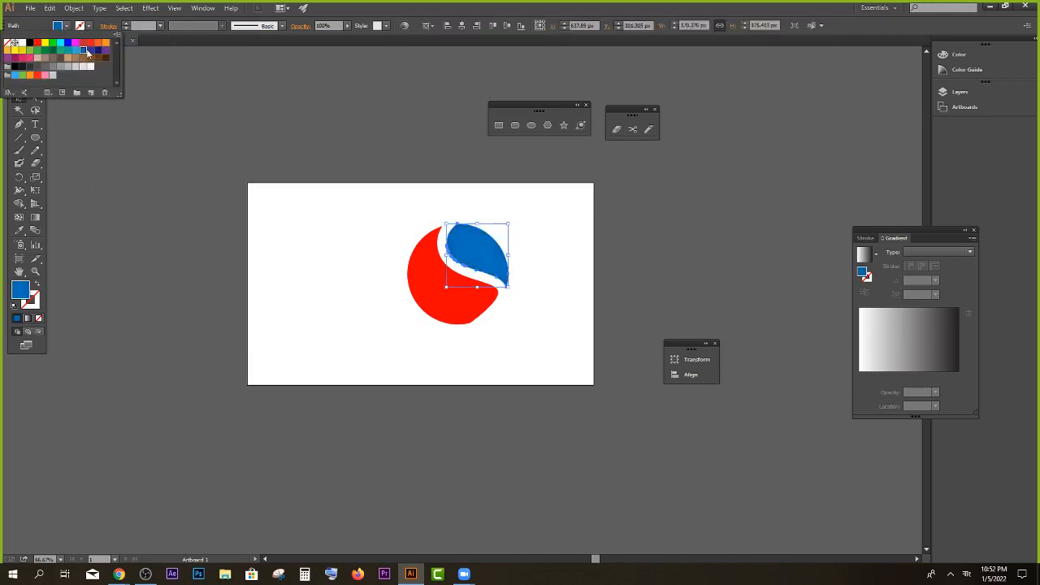
Step: Deselect the blue piece, and undo its fill and the erased band to restore the whole red circle
{"action": "left_click", "coordinate": [244, 215]}
{"action": "left_click", "coordinate": [244, 215]}
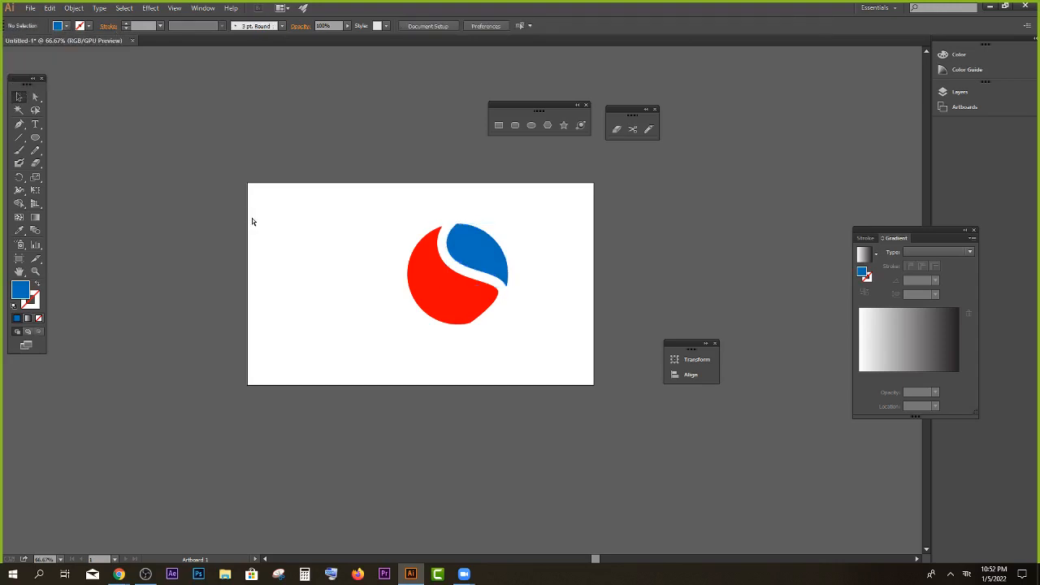
{"action": "key", "text": "ctrl+z"}
{"action": "key", "text": "ctrl+z"}
{"action": "key", "text": "ctrl+z"}
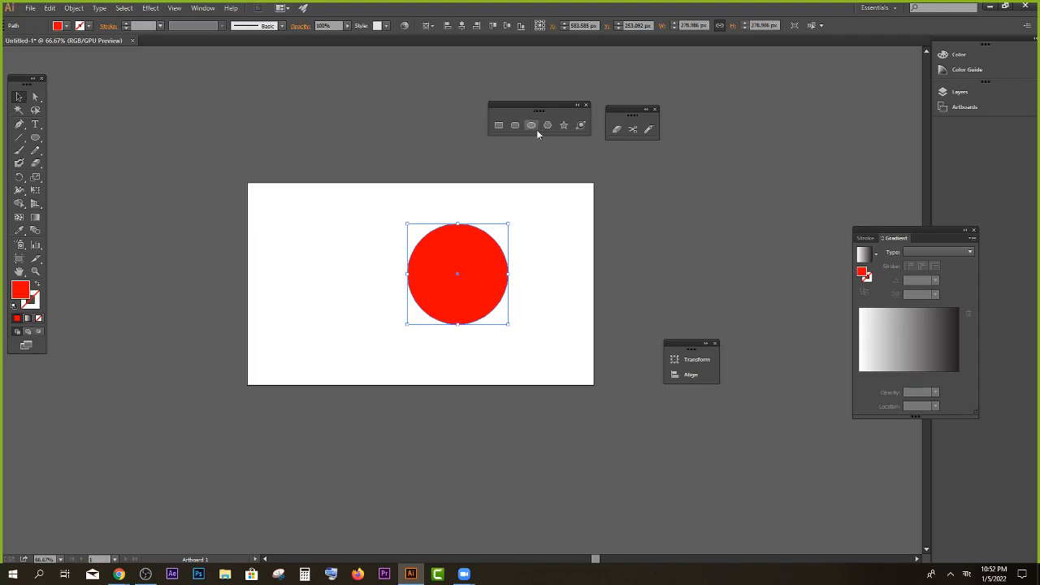
Step: Try erasing a curved band and a diagonal branch across the red circle with the Eraser tool, and undo both strokes
{"action": "left_click", "coordinate": [618, 133]}
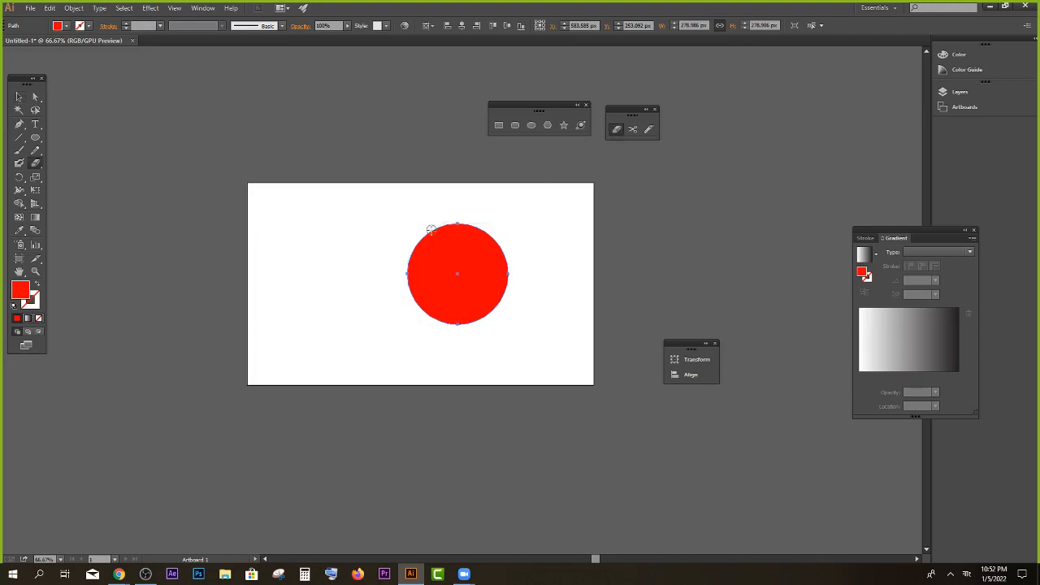
{"action": "mouse_move", "coordinate": [431, 223]}
{"action": "left_mouse_down"}
{"action": "mouse_move", "coordinate": [510, 285]}
{"action": "mouse_move", "coordinate": [411, 323]}
{"action": "left_mouse_up"}
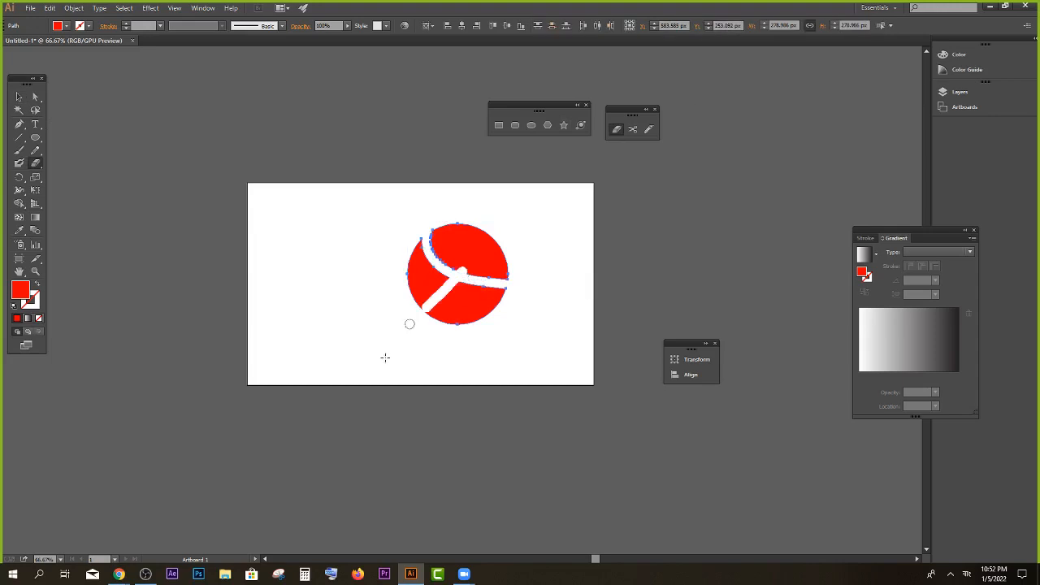
{"action": "key", "text": "ctrl+z"}
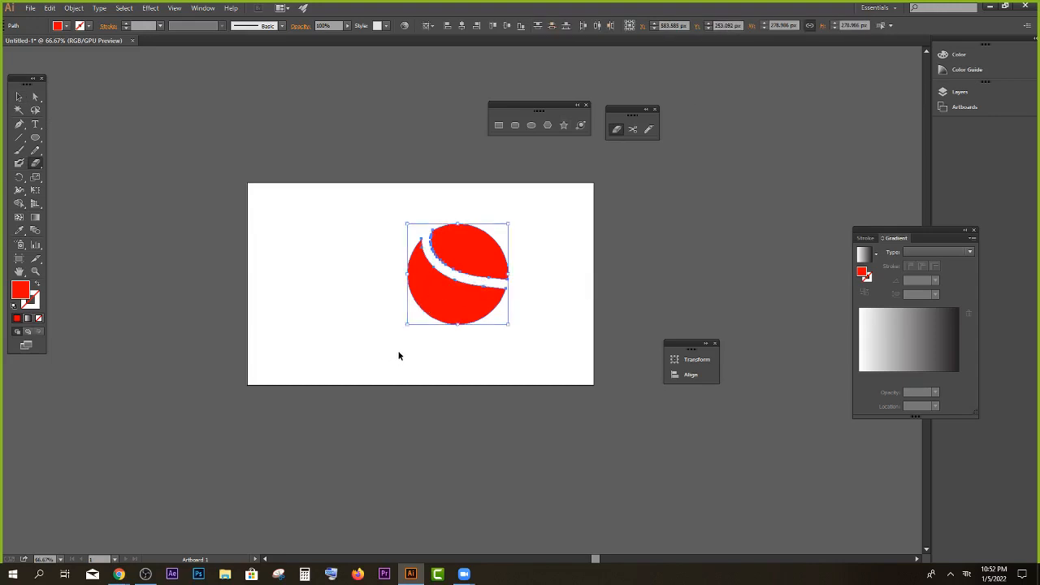
{"action": "key", "text": "ctrl+z"}
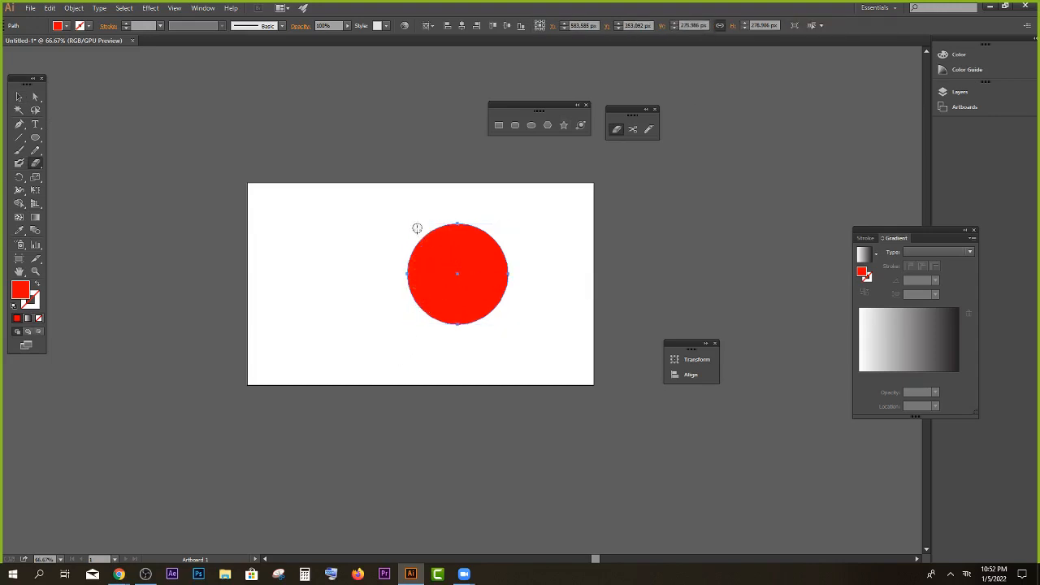
Step: Erase a curved band across the red circle and a straight branch to its lower-left edge, splitting it into three pieces, and deselect them
{"action": "mouse_move", "coordinate": [416, 232]}
{"action": "left_mouse_down"}
{"action": "mouse_move", "coordinate": [583, 278]}
{"action": "mouse_move", "coordinate": [386, 398]}
{"action": "left_mouse_up"}
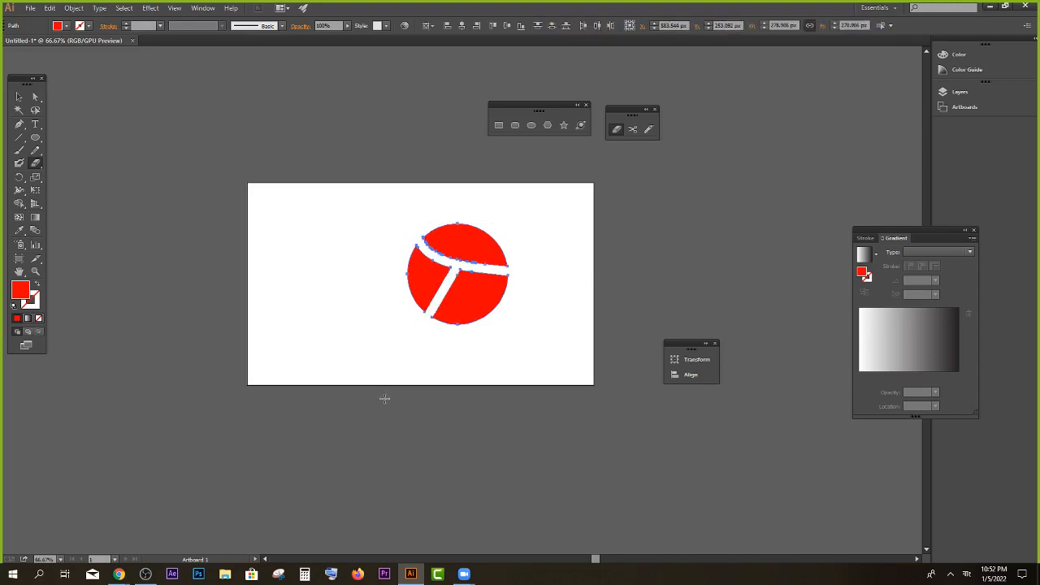
{"action": "left_click", "coordinate": [19, 97]}
{"action": "left_click", "coordinate": [286, 180]}
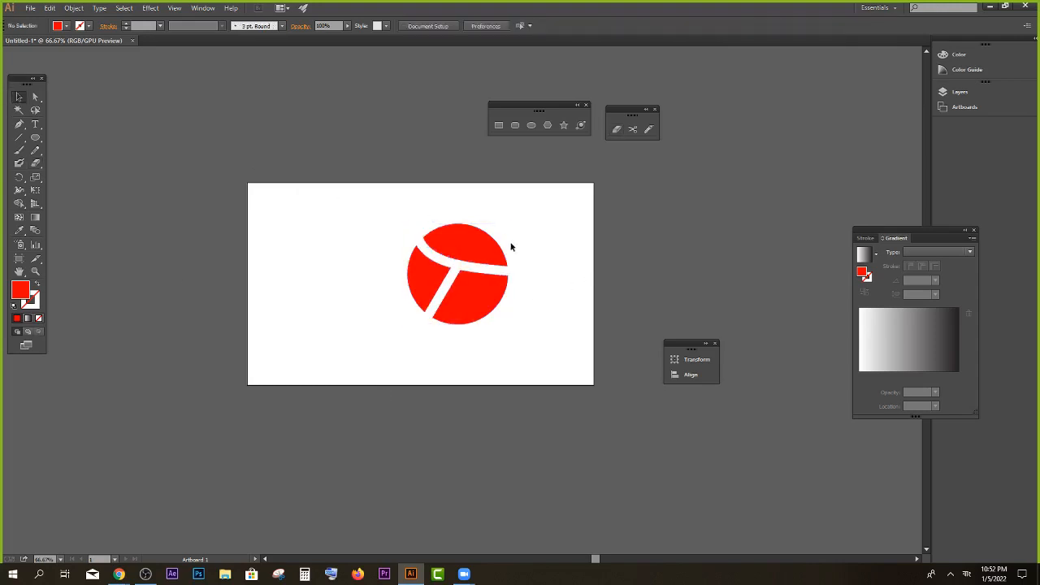
Step: Fill the lower-right piece of the split circle with dark blue and the upper piece with black
{"action": "scroll", "coordinate": [487, 271], "scroll_direction": "up", "scroll_amount": 2}
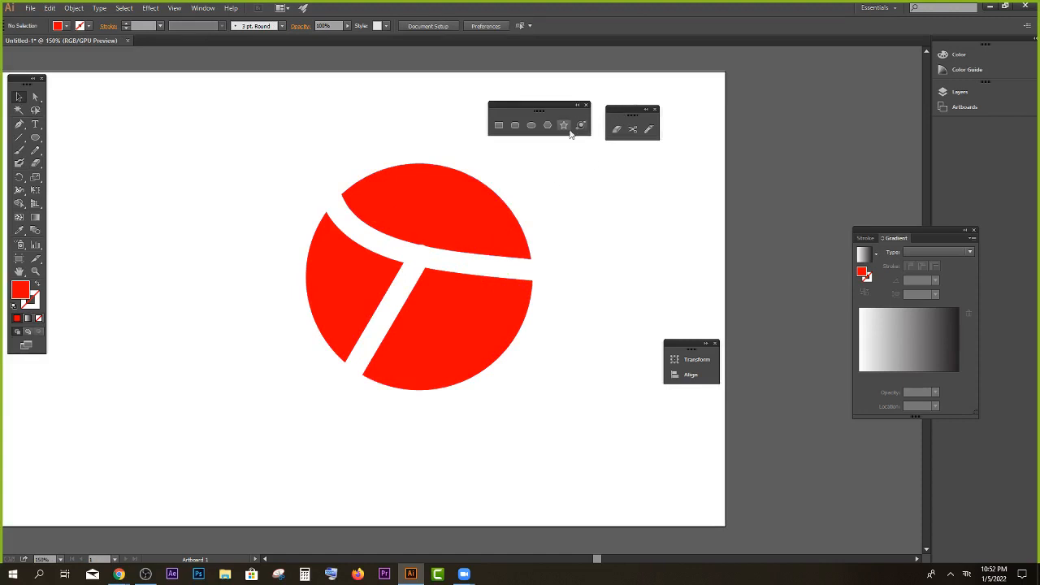
{"action": "left_click", "coordinate": [431, 322]}
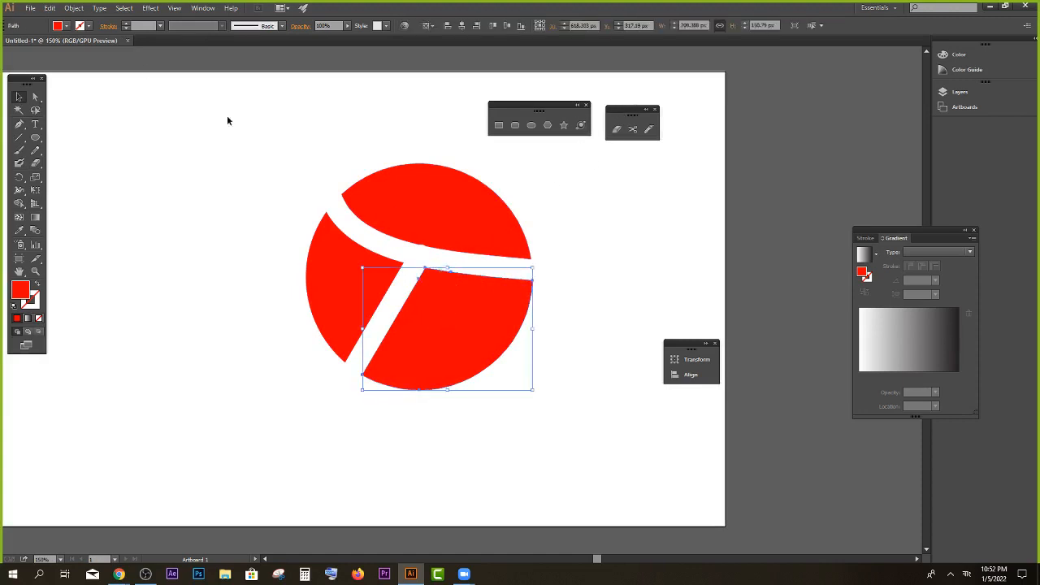
{"action": "left_click", "coordinate": [58, 25]}
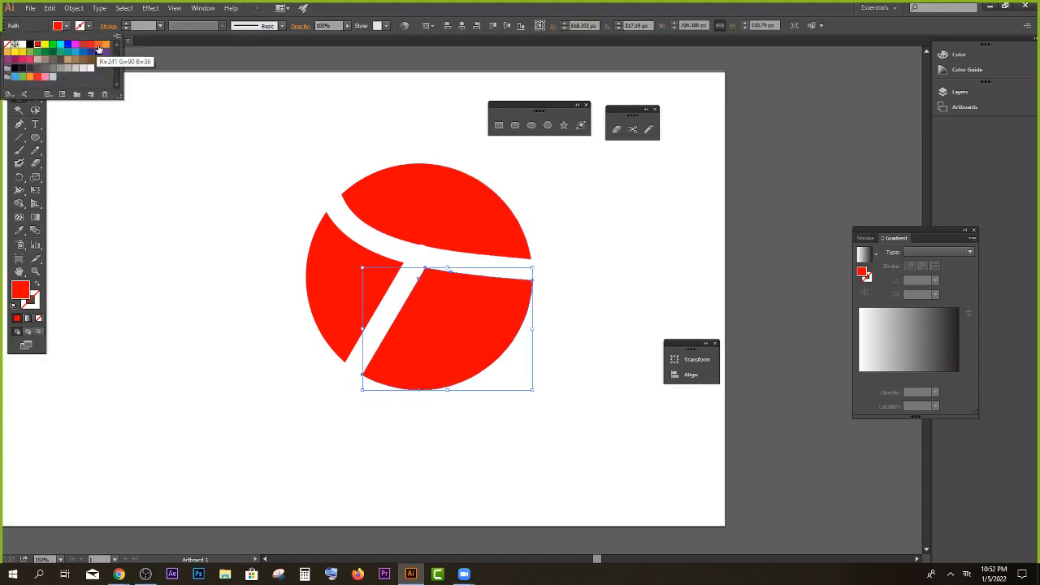
{"action": "left_click", "coordinate": [95, 51]}
{"action": "left_click", "coordinate": [440, 191]}
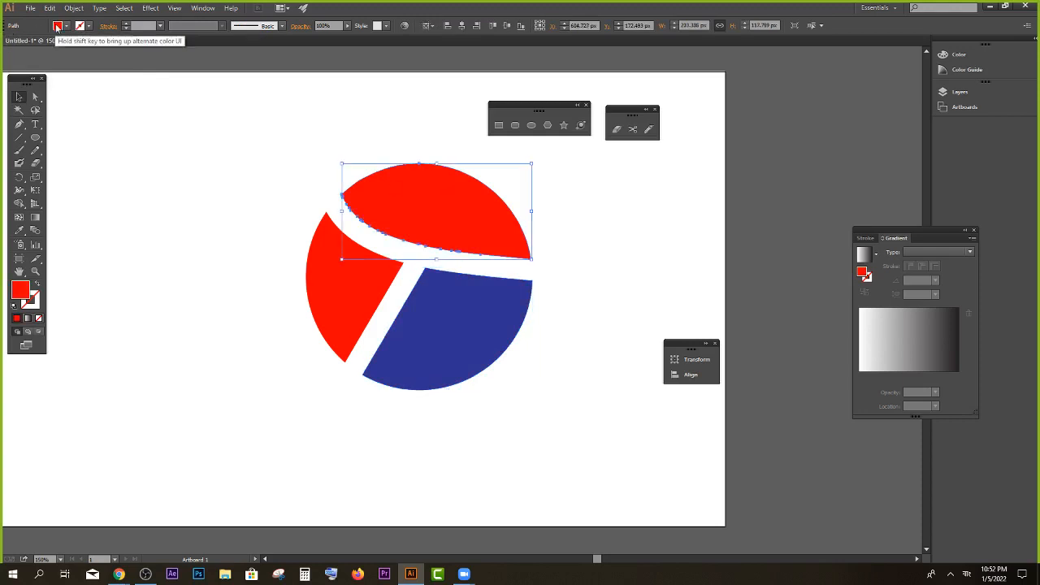
{"action": "left_click", "coordinate": [58, 25]}
{"action": "left_click", "coordinate": [22, 66]}
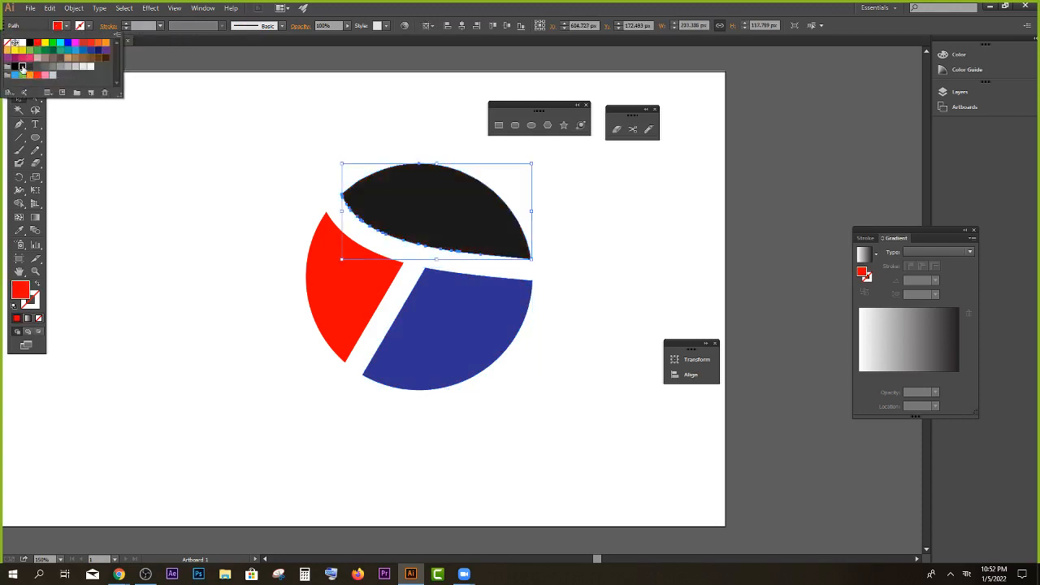
Step: Group the three coloured circle pieces and reposition the group in the right half of the artboard
{"action": "left_click", "coordinate": [221, 193]}
{"action": "key", "text": "ctrl+minus"}
{"action": "key", "text": "ctrl+minus"}
{"action": "left_click_drag", "start_coordinate": [221, 180], "coordinate": [433, 322]}
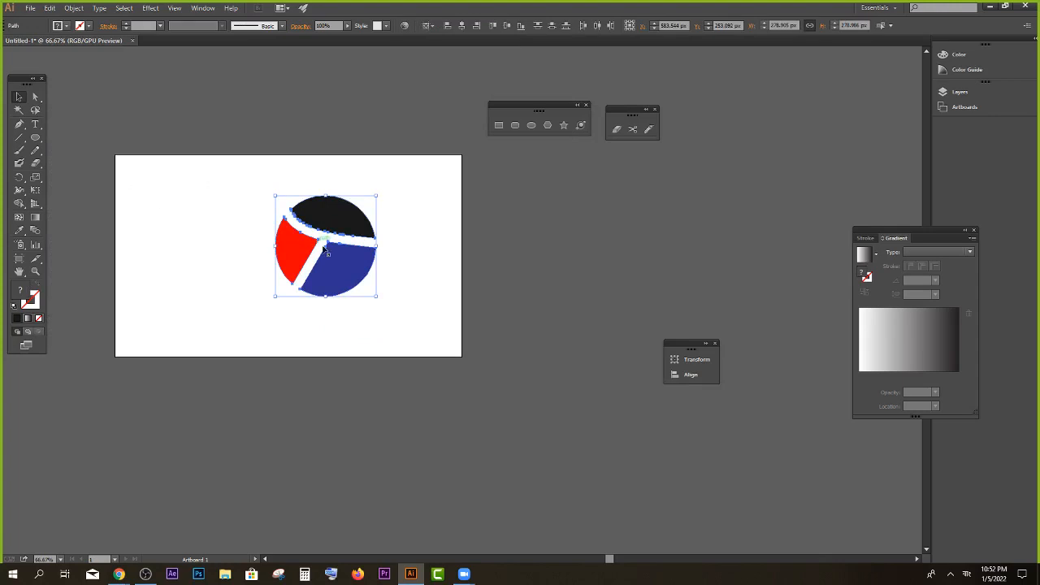
{"action": "left_click", "coordinate": [231, 195]}
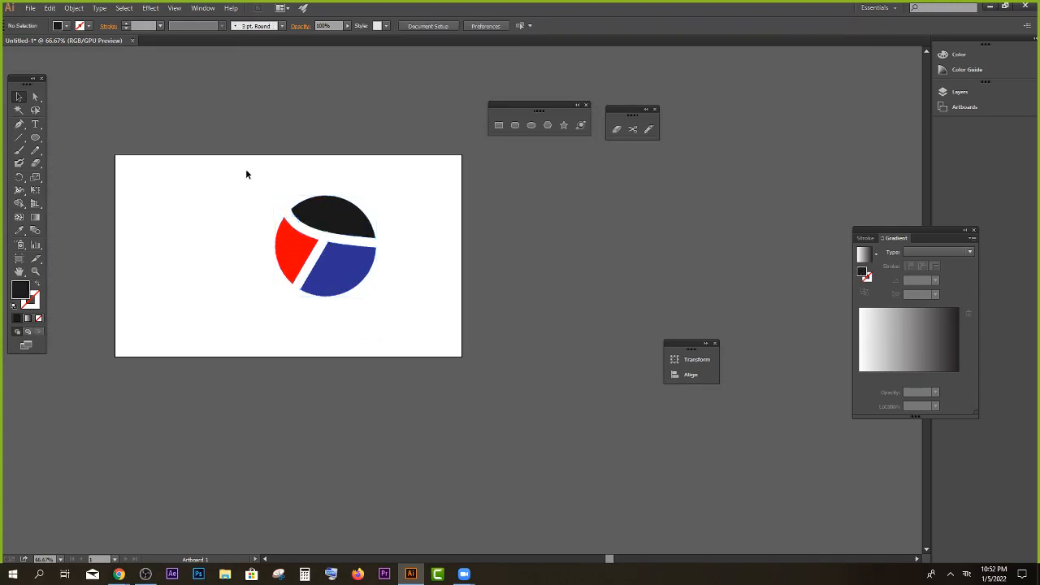
{"action": "left_click_drag", "start_coordinate": [227, 157], "coordinate": [408, 318]}
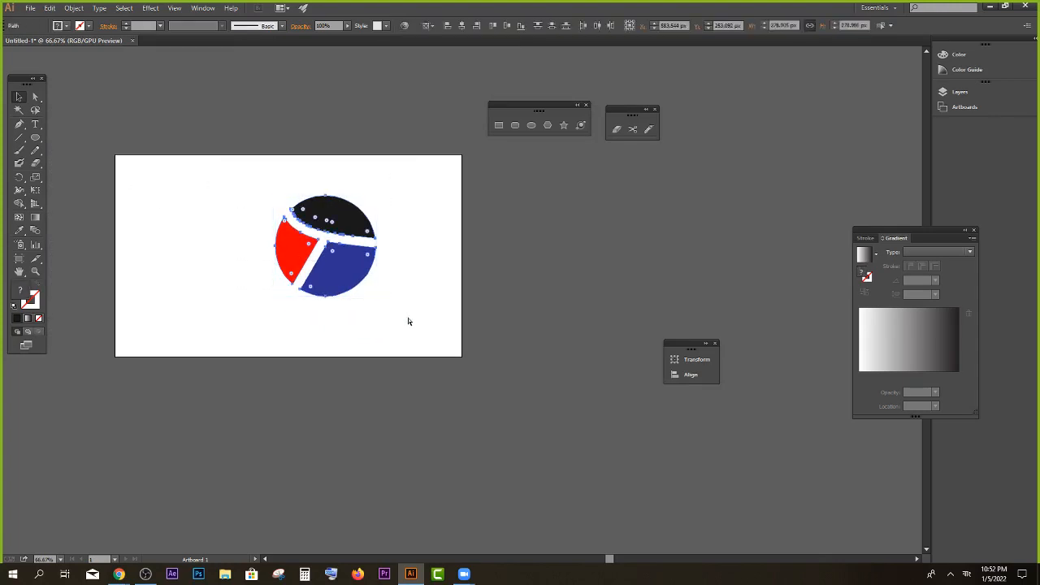
{"action": "left_click_drag", "start_coordinate": [349, 262], "coordinate": [432, 270]}
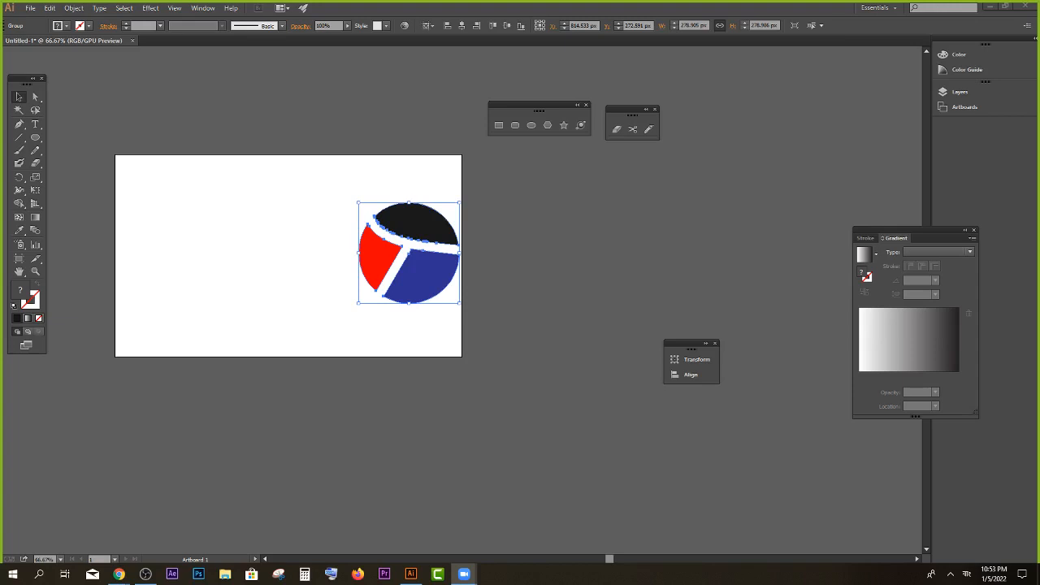
{"action": "left_click_drag", "start_coordinate": [321, 171], "coordinate": [460, 329]}
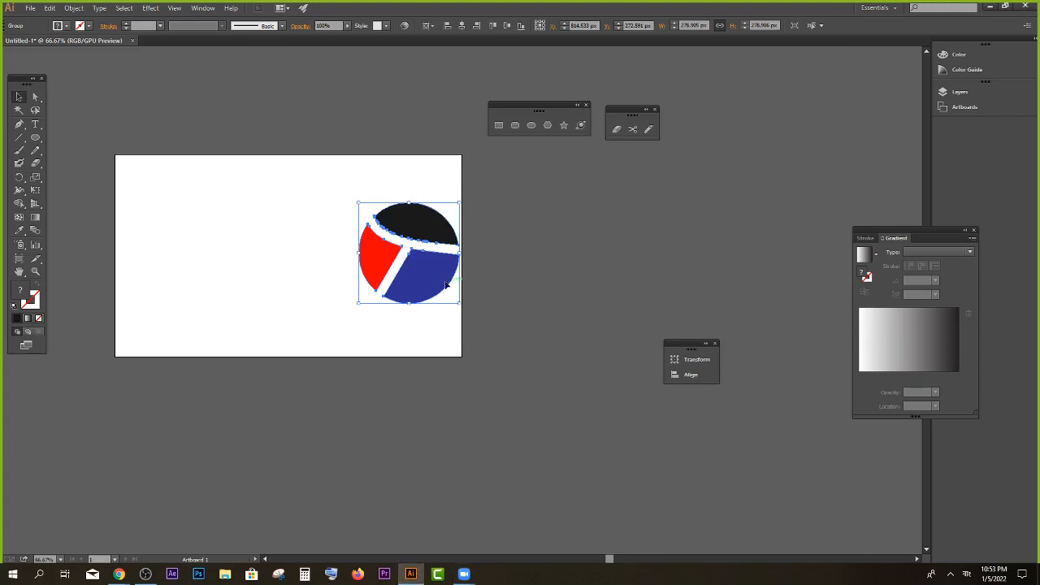
{"action": "left_click_drag", "start_coordinate": [435, 274], "coordinate": [392, 289]}
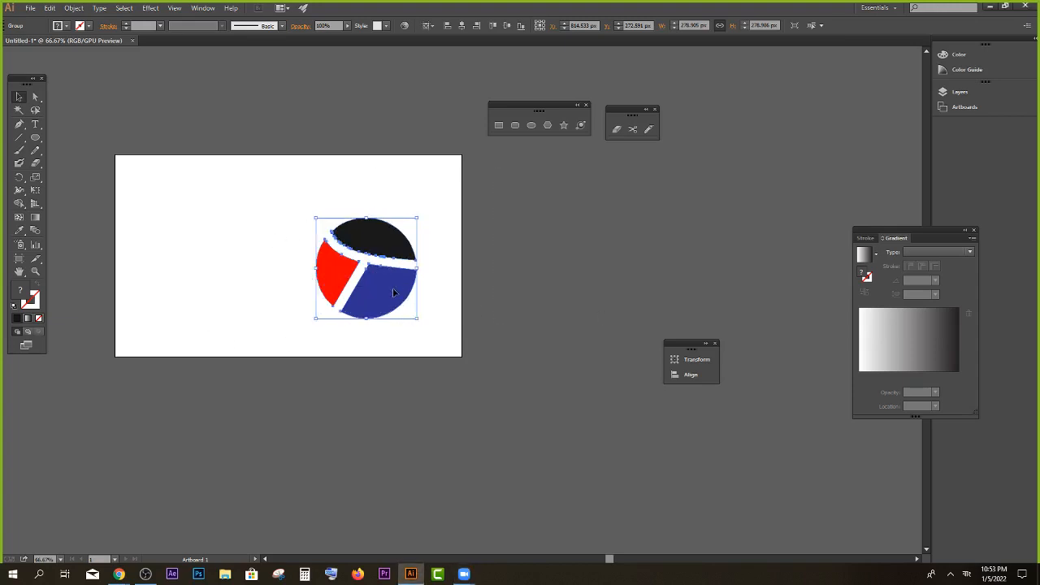
{"action": "left_click", "coordinate": [261, 255]}
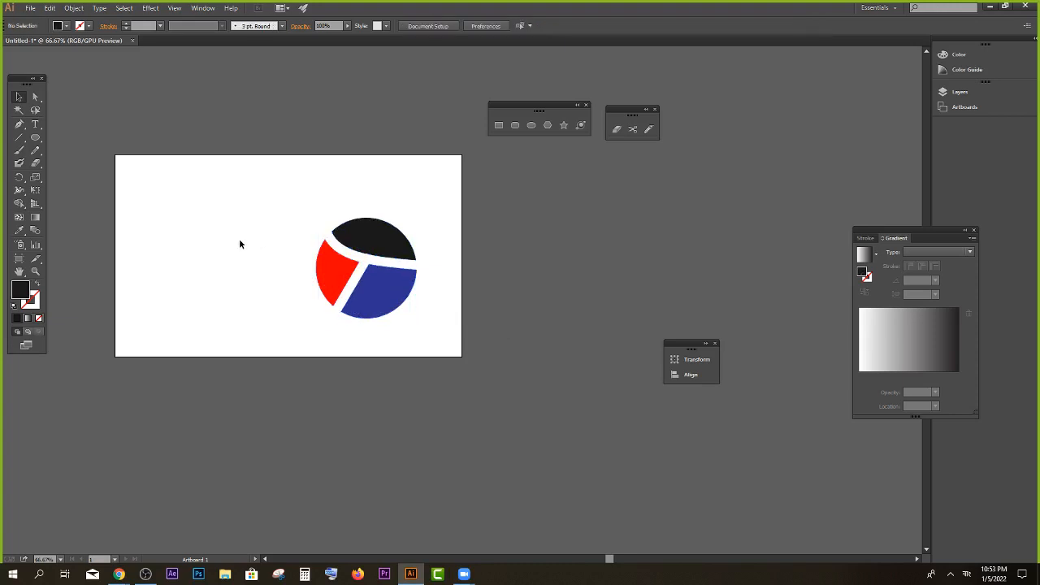
Step: Draw a black circle about 300 px in diameter on the artboard's left half and move it slightly down and right
{"action": "left_click", "coordinate": [531, 125]}
{"action": "left_click_drag", "start_coordinate": [198, 208], "coordinate": [252, 249]}
{"action": "key", "text": "v"}
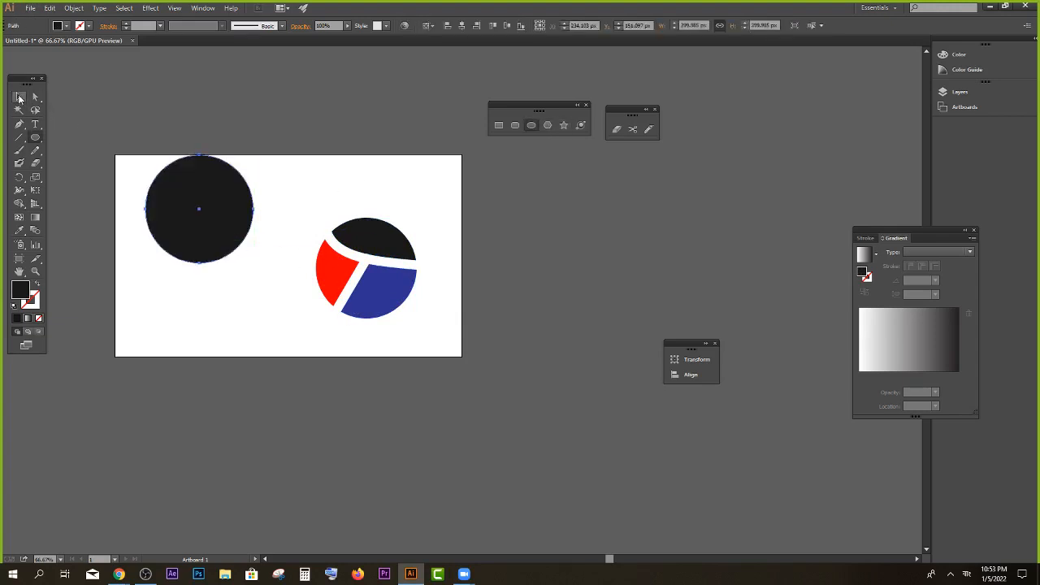
{"action": "left_click_drag", "start_coordinate": [197, 197], "coordinate": [212, 222]}
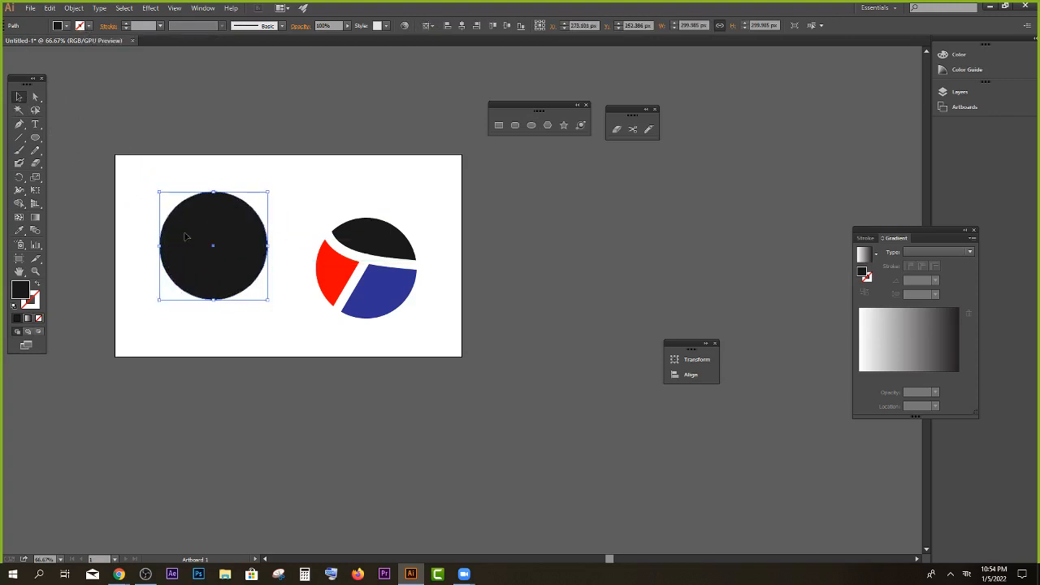
Step: Try erasing a curved diagonal band across the black circle, and undo the stroke
{"action": "left_click", "coordinate": [616, 130]}
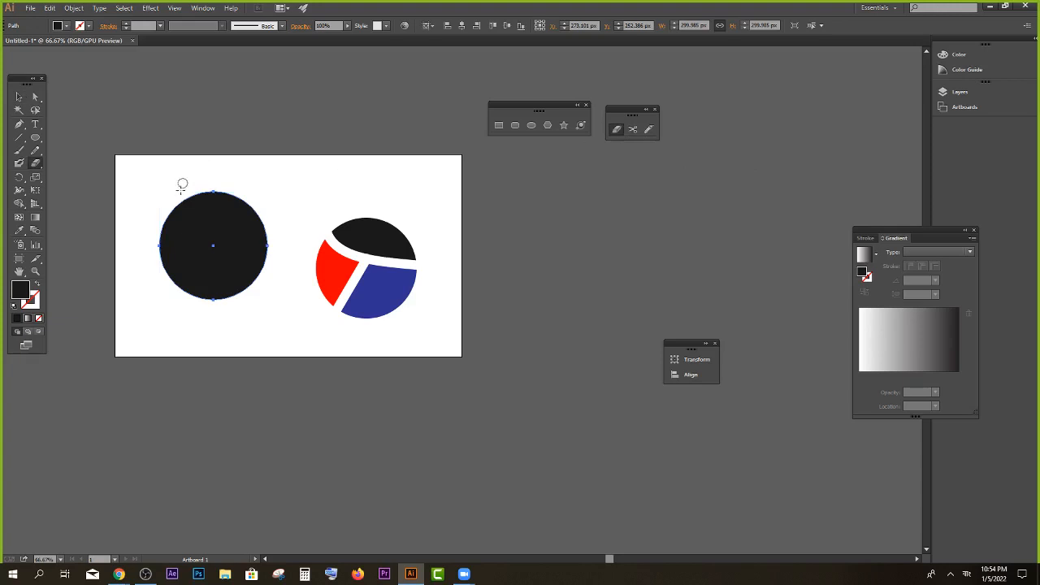
{"action": "mouse_move", "coordinate": [181, 186]}
{"action": "left_mouse_down"}
{"action": "mouse_move", "coordinate": [205, 229]}
{"action": "mouse_move", "coordinate": [270, 282]}
{"action": "left_mouse_up"}
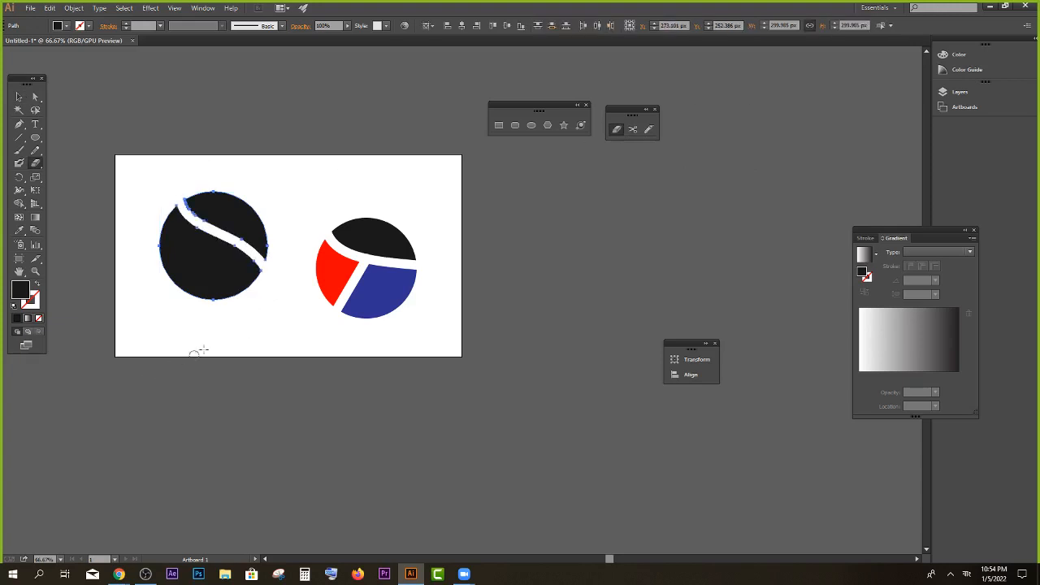
{"action": "key", "text": "ctrl+z"}
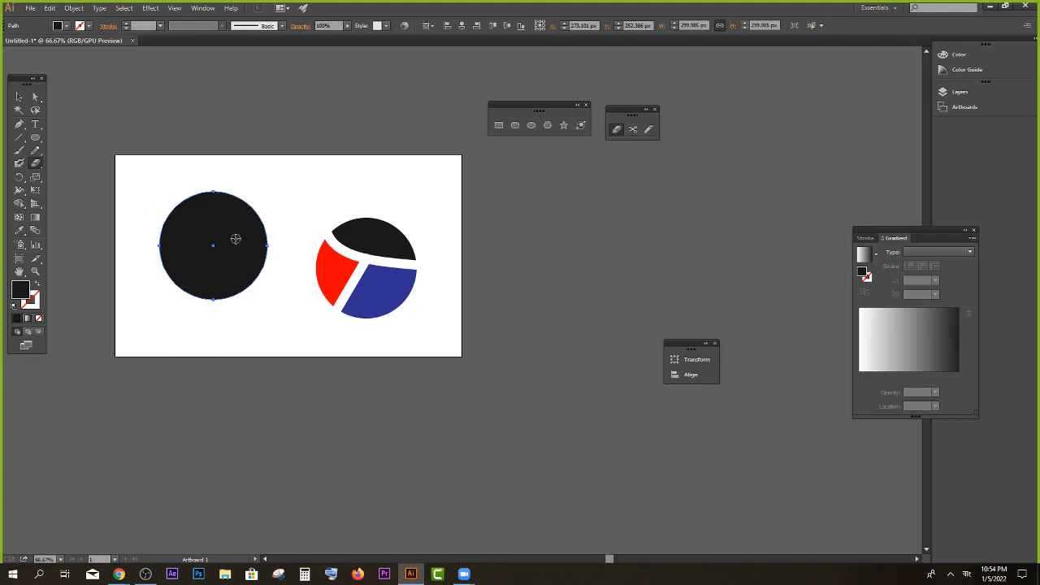
Step: Increase the Eraser tool's size to 31 pt in its options, and enlarge it slightly further in a second adjustment
{"action": "double_click", "coordinate": [617, 132]}
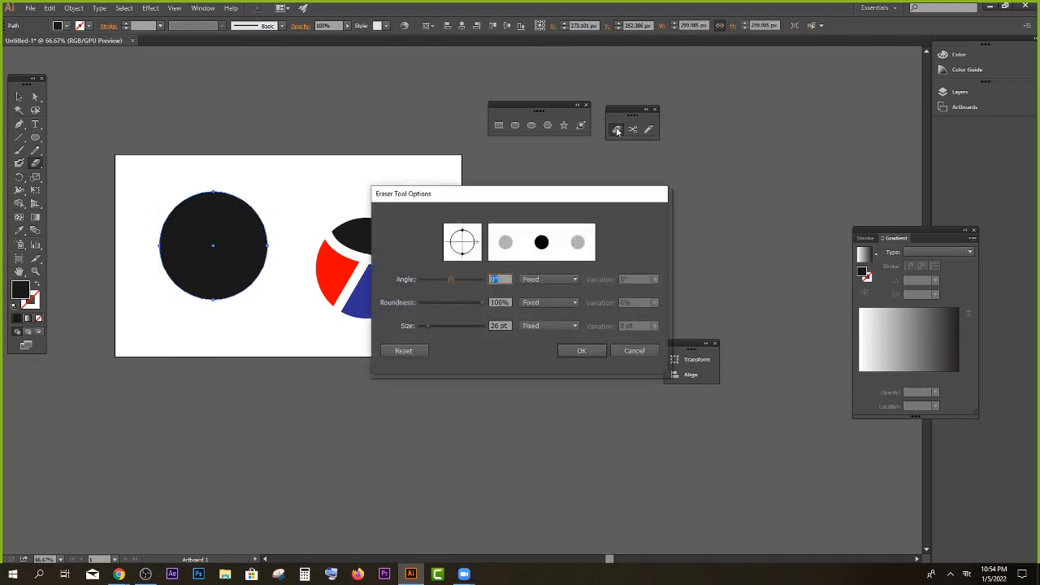
{"action": "left_click_drag", "start_coordinate": [575, 200], "coordinate": [782, 161]}
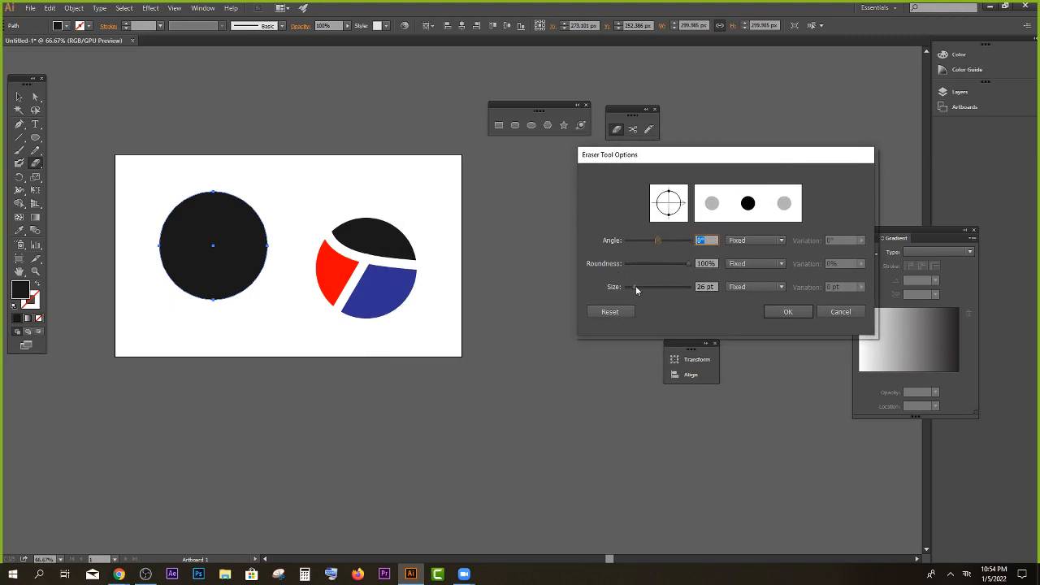
{"action": "left_click_drag", "start_coordinate": [636, 287], "coordinate": [637, 287]}
{"action": "left_click", "coordinate": [810, 313]}
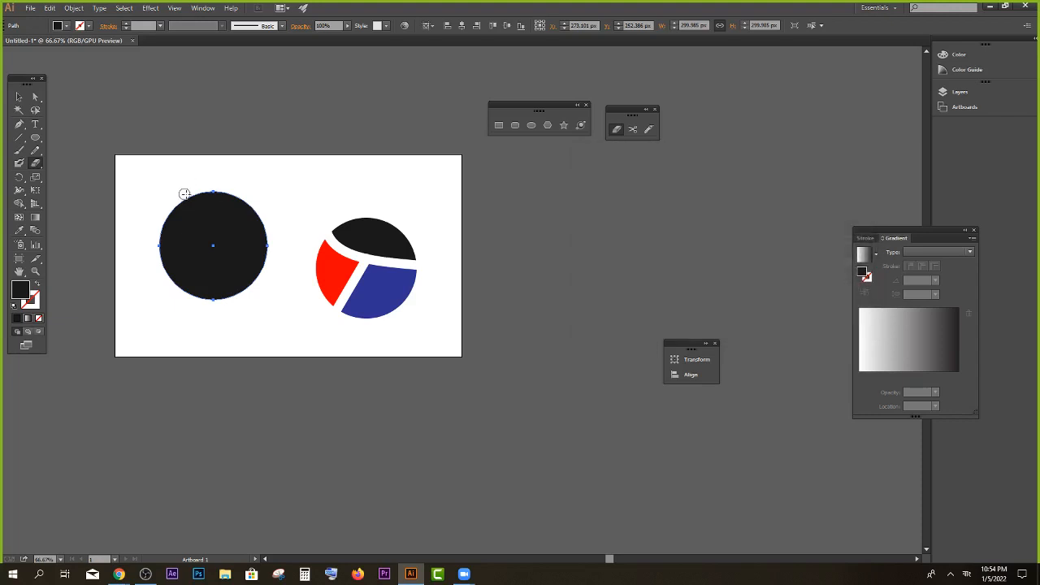
{"action": "double_click", "coordinate": [616, 129]}
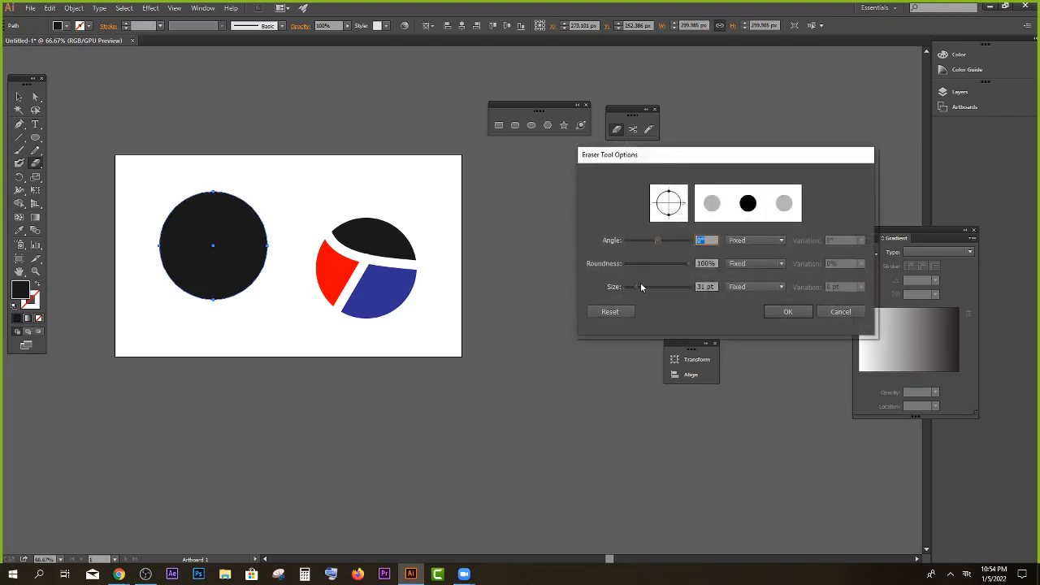
{"action": "left_click_drag", "start_coordinate": [638, 286], "coordinate": [640, 287]}
{"action": "left_click", "coordinate": [785, 312]}
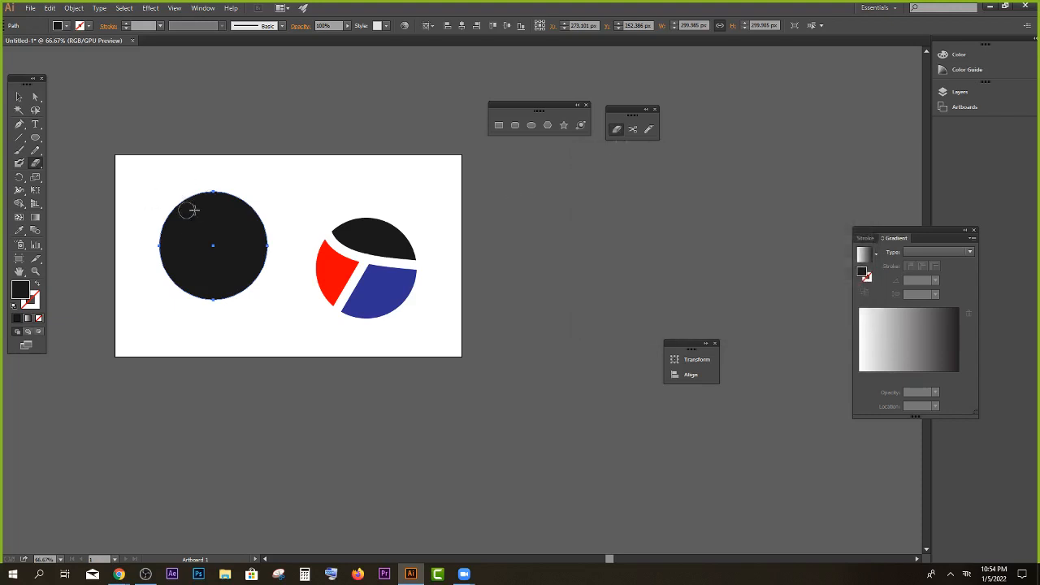
Step: Try wider eraser strokes of different shapes across the black circle, undoing each one
{"action": "mouse_move", "coordinate": [204, 183]}
{"action": "left_mouse_down"}
{"action": "mouse_move", "coordinate": [183, 213]}
{"action": "mouse_move", "coordinate": [241, 317]}
{"action": "left_mouse_up"}
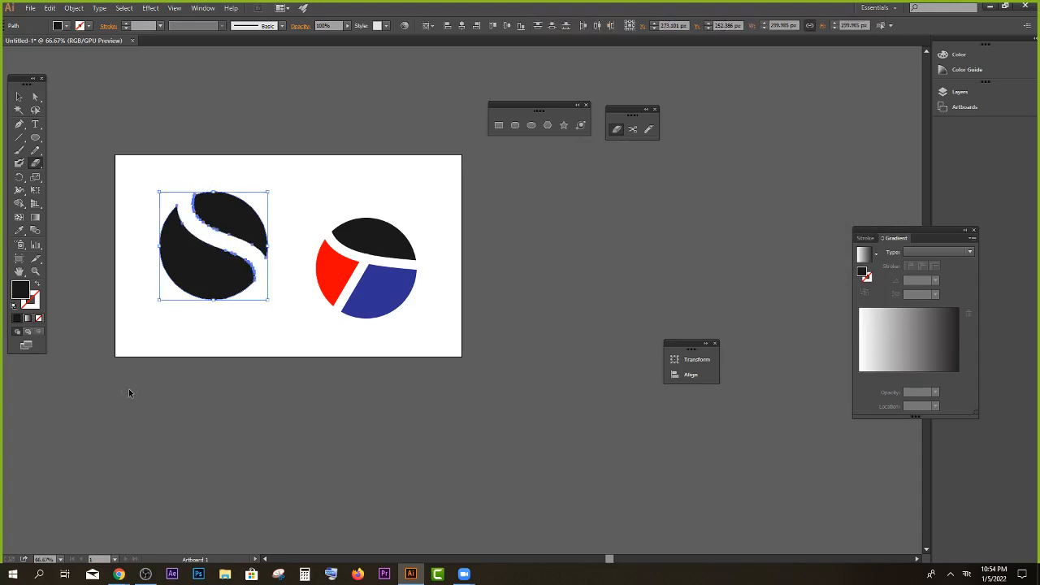
{"action": "key", "text": "ctrl+z"}
{"action": "mouse_move", "coordinate": [163, 292]}
{"action": "left_mouse_down"}
{"action": "mouse_move", "coordinate": [191, 223]}
{"action": "mouse_move", "coordinate": [248, 291]}
{"action": "left_mouse_up"}
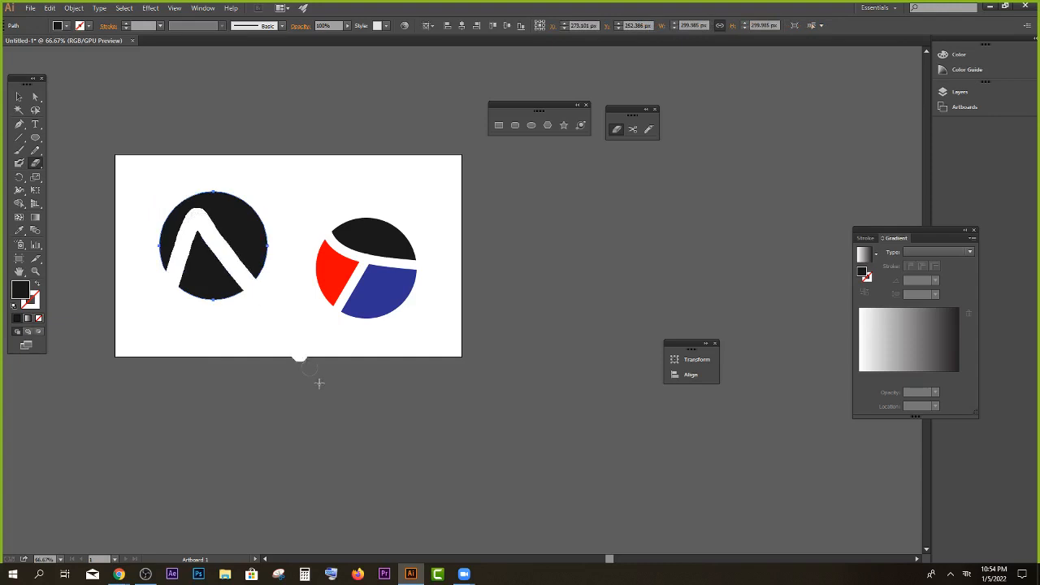
{"action": "key", "text": "ctrl+z"}
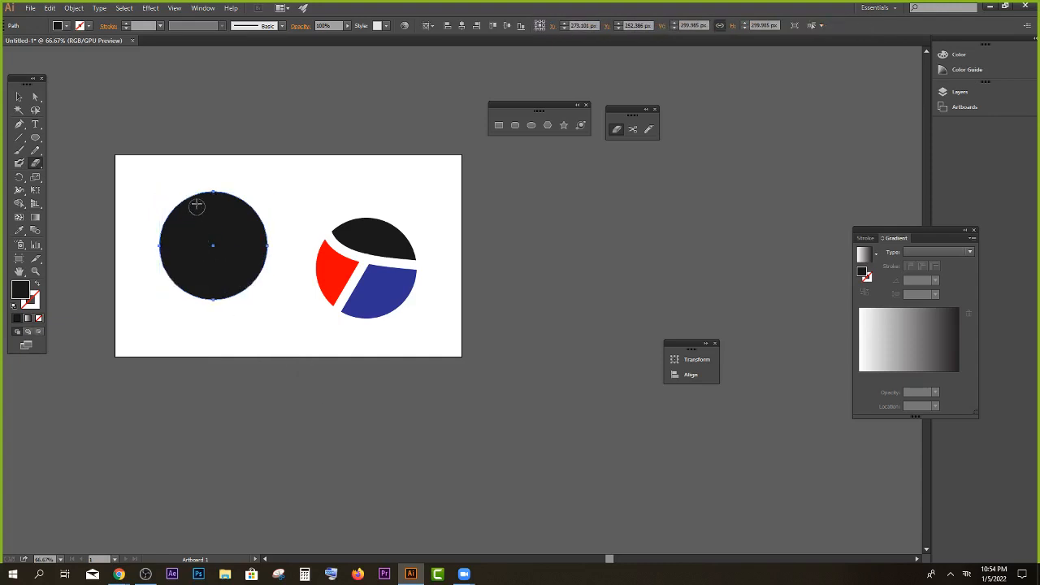
{"action": "mouse_move", "coordinate": [200, 165]}
{"action": "left_mouse_down"}
{"action": "mouse_move", "coordinate": [242, 254]}
{"action": "mouse_move", "coordinate": [160, 355]}
{"action": "left_mouse_up"}
{"action": "key", "text": "ctrl+z"}
Step: Erase a wide, near-vertical S-shaped band through the black circle, splitting it into two pieces, and deselect them
{"action": "mouse_move", "coordinate": [262, 184]}
{"action": "left_mouse_down"}
{"action": "mouse_move", "coordinate": [209, 198]}
{"action": "mouse_move", "coordinate": [238, 263]}
{"action": "mouse_move", "coordinate": [113, 340]}
{"action": "left_mouse_up"}
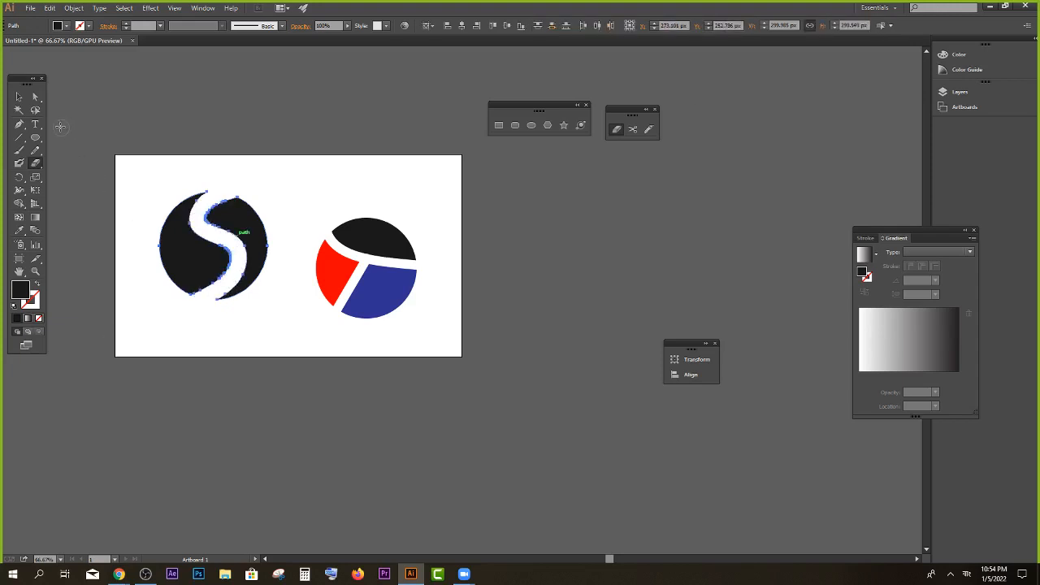
{"action": "left_click", "coordinate": [18, 96]}
{"action": "left_click", "coordinate": [193, 173]}
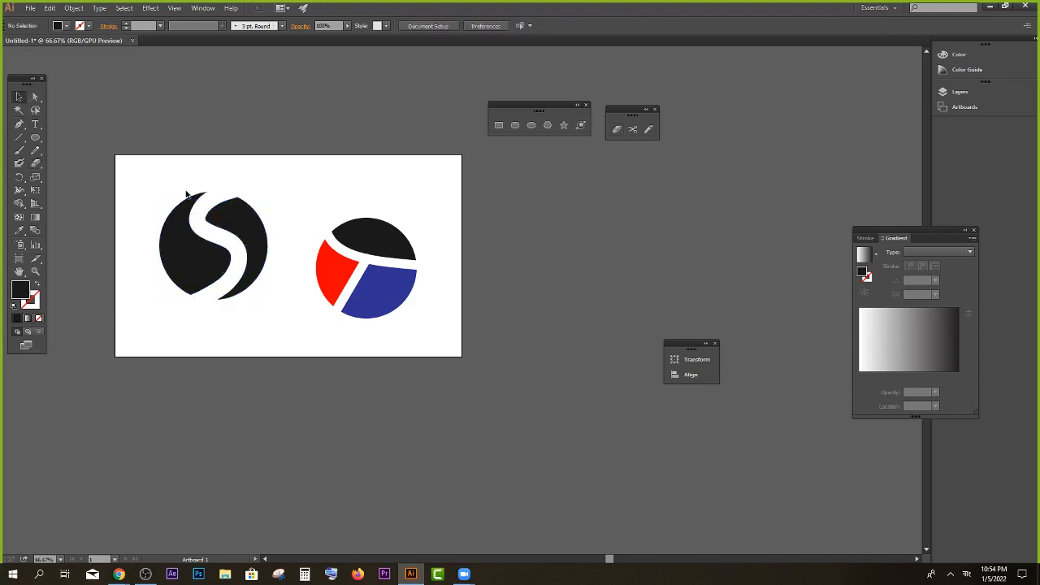
Step: Fill the right-hand piece of the S-split black circle with dark blue and deselect it
{"action": "left_click", "coordinate": [256, 232]}
{"action": "left_click", "coordinate": [66, 26]}
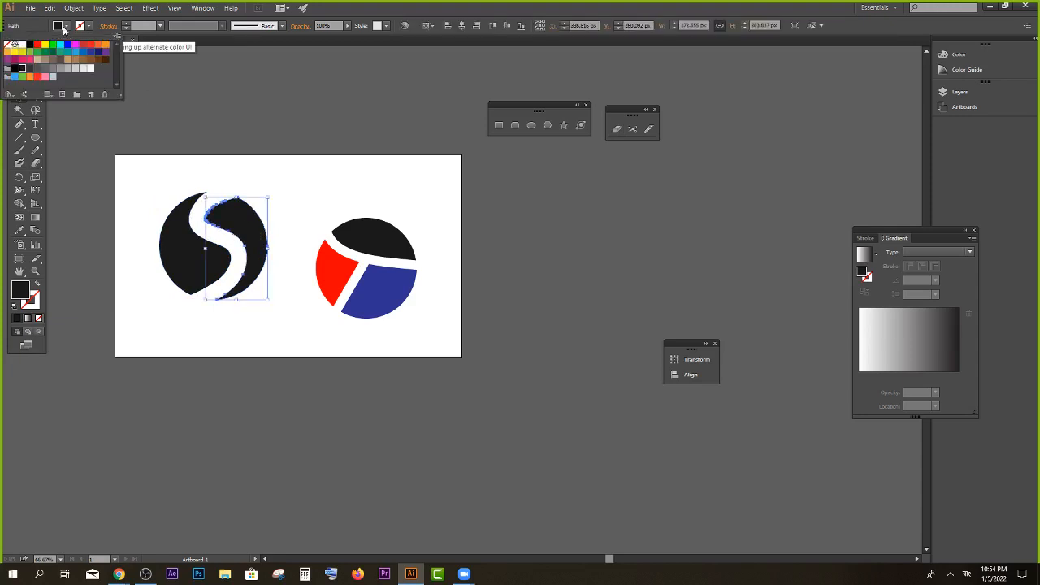
{"action": "left_click", "coordinate": [87, 55]}
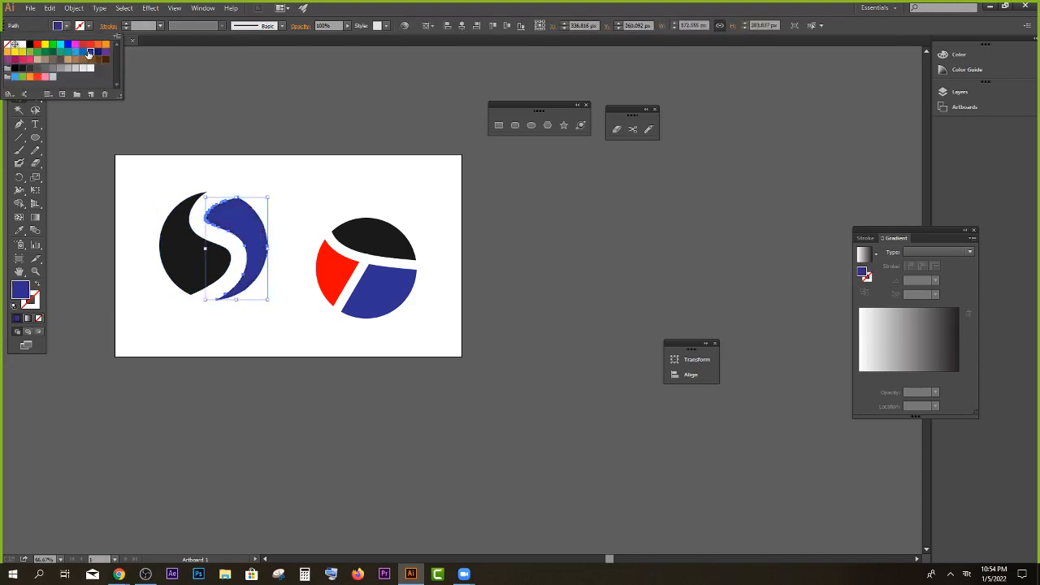
{"action": "left_click", "coordinate": [252, 144]}
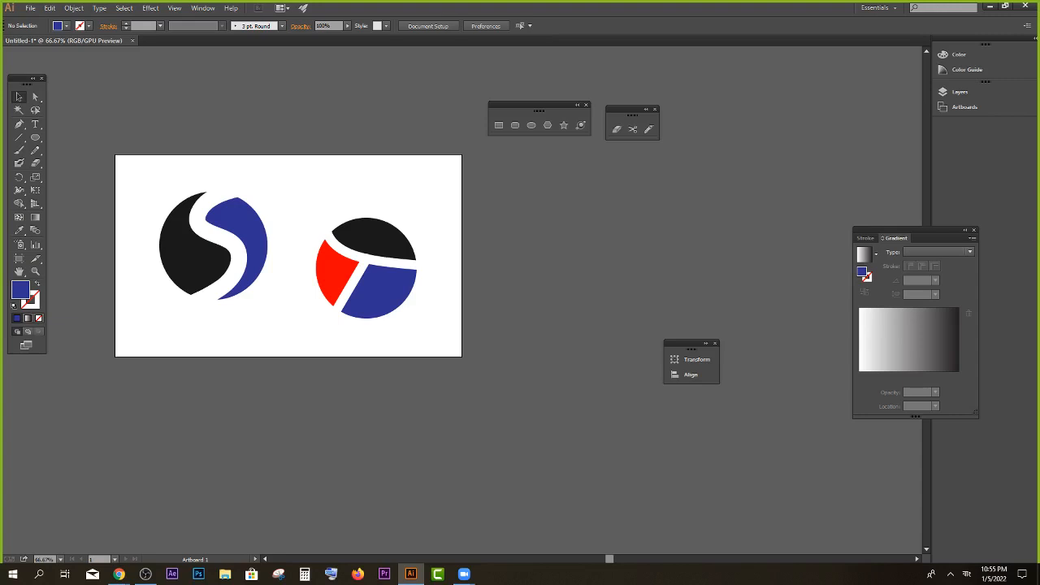
Step: Move both split-circle designs together off the artboard onto the empty canvas beside its right edge
{"action": "key", "text": "alt+Tab"}
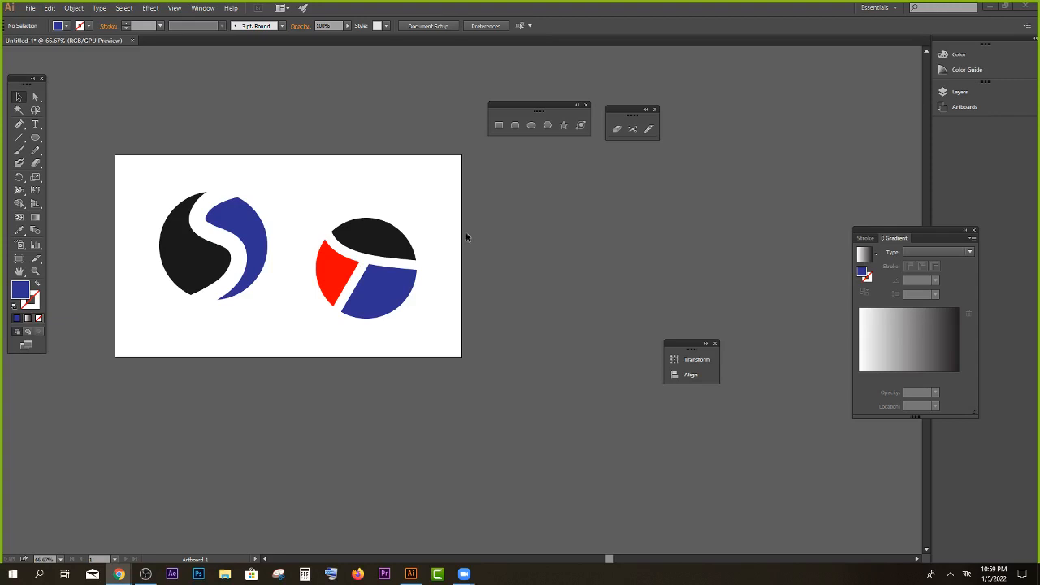
{"action": "left_click", "coordinate": [111, 174]}
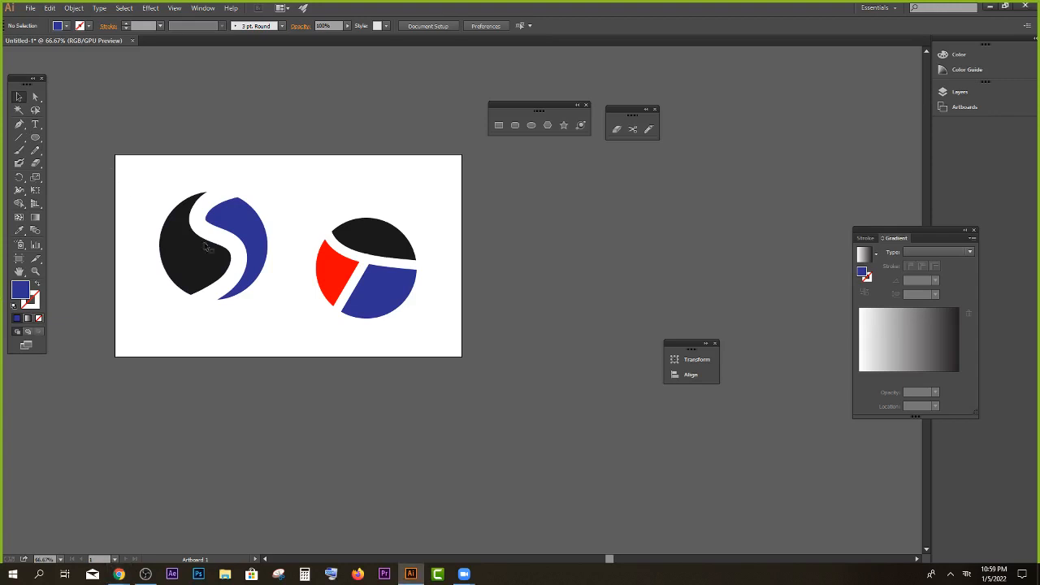
{"action": "left_click_drag", "start_coordinate": [131, 157], "coordinate": [421, 335]}
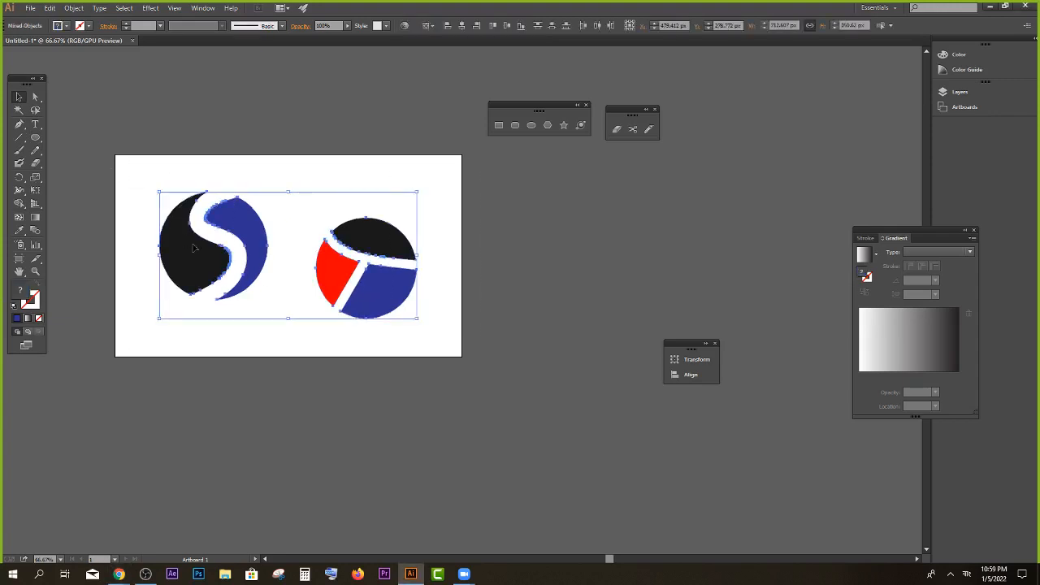
{"action": "left_click_drag", "start_coordinate": [194, 248], "coordinate": [498, 248]}
{"action": "left_click", "coordinate": [236, 270]}
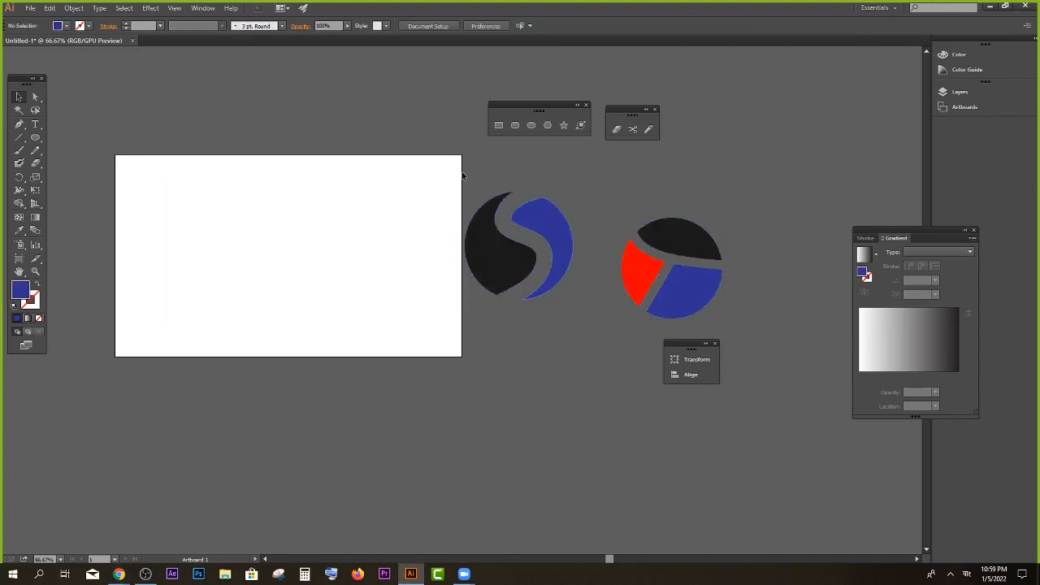
{"action": "scroll", "coordinate": [243, 182], "scroll_direction": "up", "scroll_amount": 1}
{"action": "scroll", "coordinate": [300, 201], "scroll_direction": "down", "scroll_amount": 2}
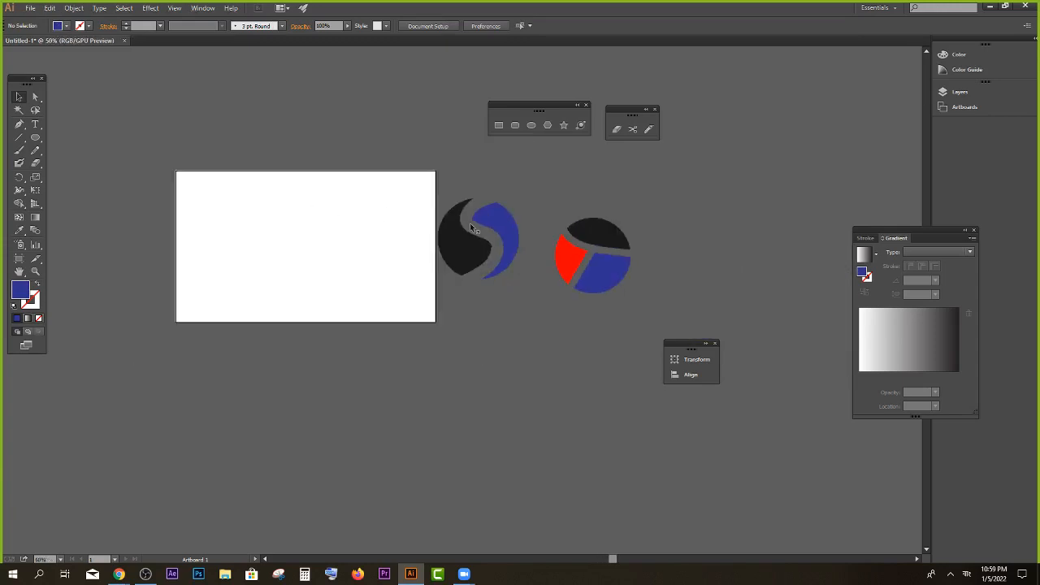
Step: Place a copy of the S-logo's blue curved piece in the middle of the artboard, and select it
{"action": "left_click", "coordinate": [511, 221]}
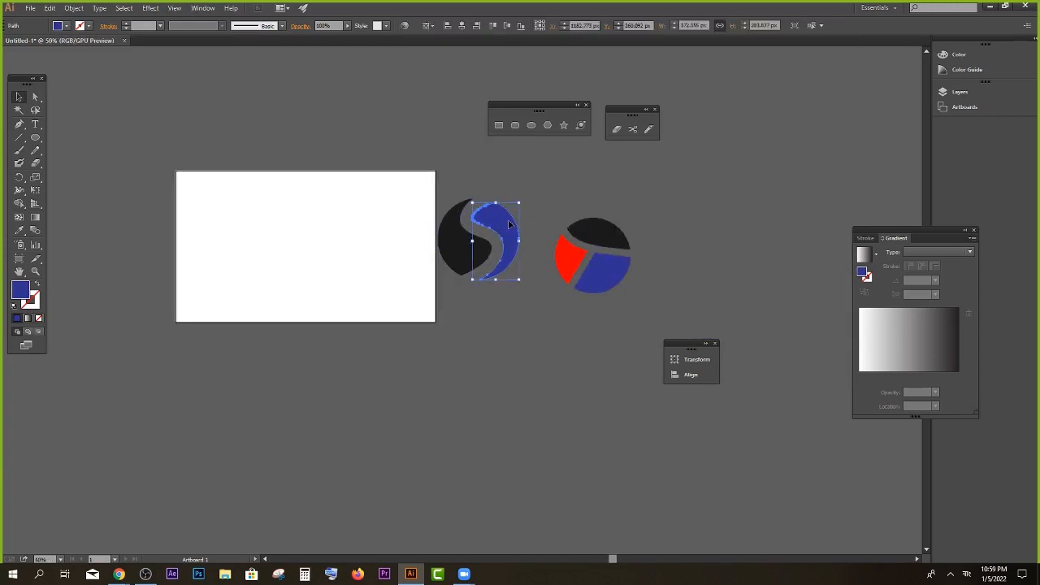
{"action": "left_click_drag", "start_coordinate": [511, 224], "coordinate": [314, 257]}
{"action": "left_click", "coordinate": [355, 222]}
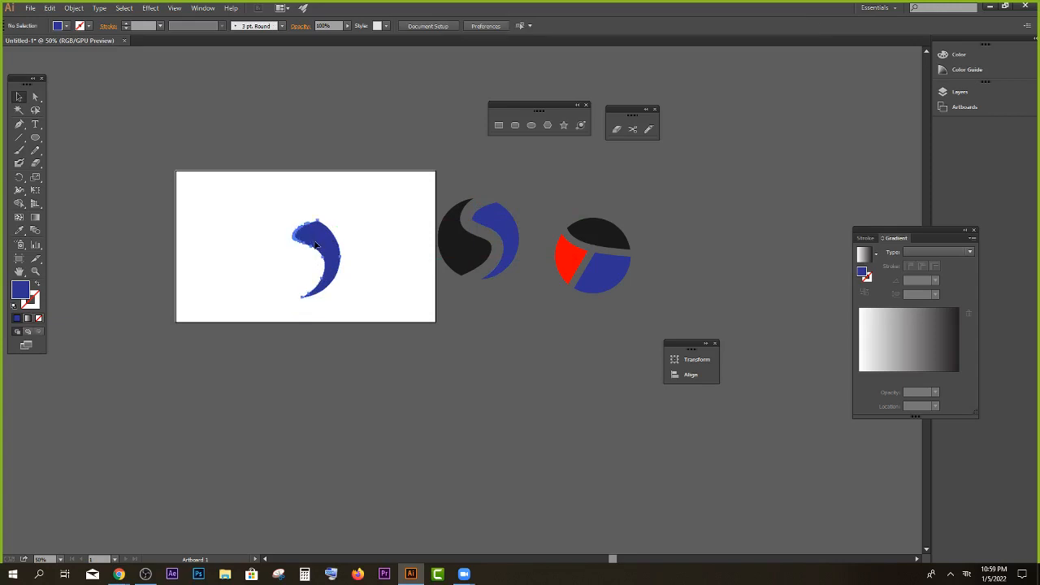
{"action": "left_click", "coordinate": [315, 243]}
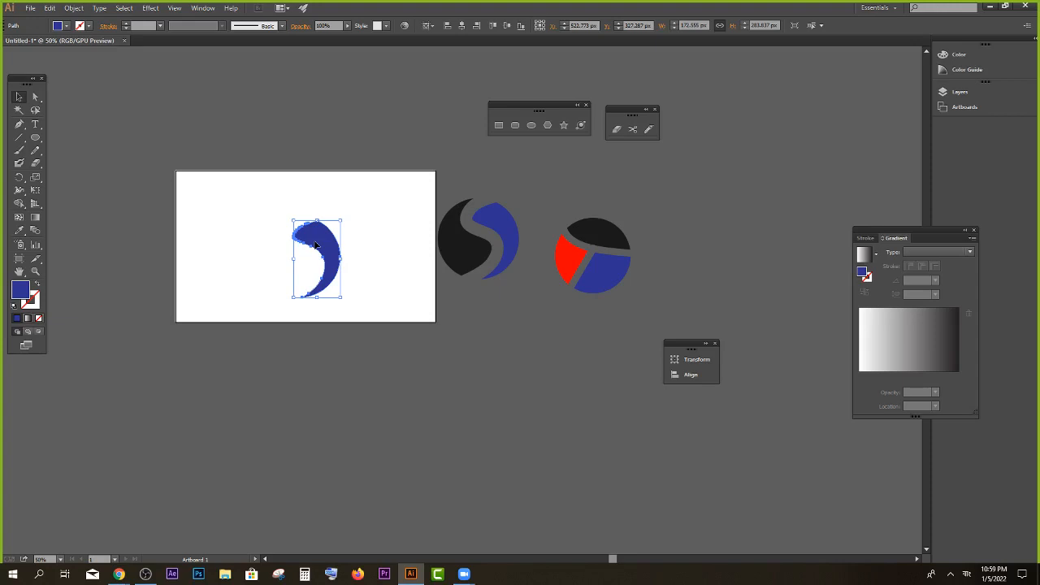
Step: Rotate a copy of the blue curved piece about a point near its upper-left tip, and repeat the transformation six times to form a pinwheel
{"action": "left_click", "coordinate": [18, 178]}
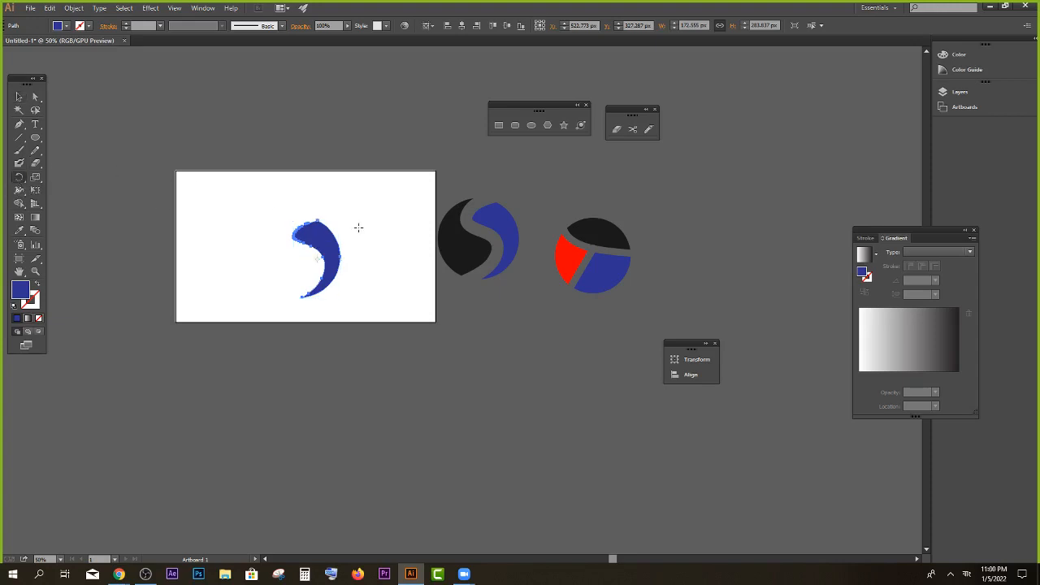
{"action": "left_click", "coordinate": [290, 230]}
{"action": "left_click_drag", "start_coordinate": [331, 248], "coordinate": [330, 180]}
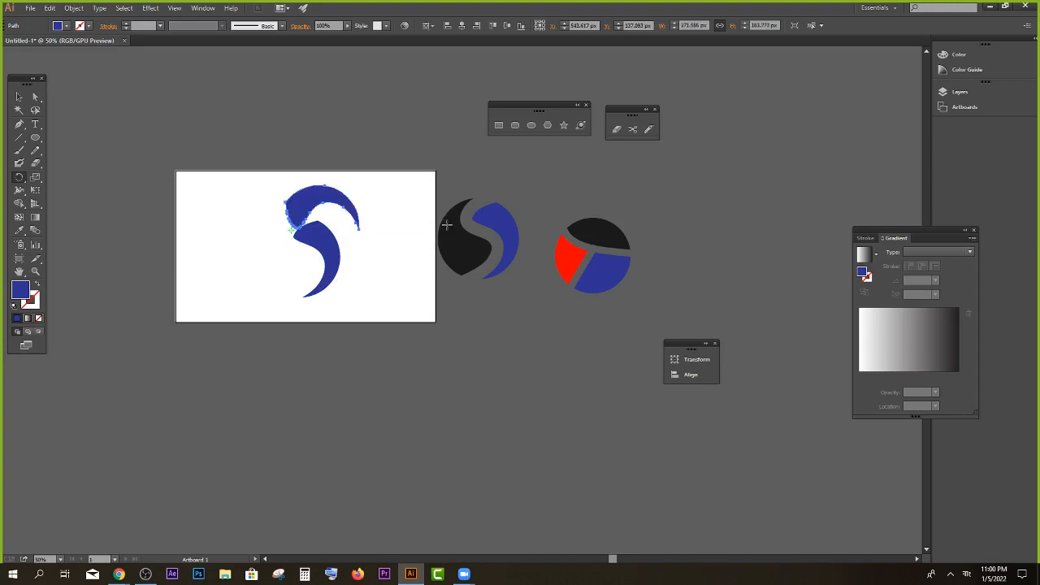
{"action": "key", "text": "ctrl+d"}
{"action": "key", "text": "ctrl+d"}
{"action": "key", "text": "ctrl+d"}
{"action": "key", "text": "ctrl+d"}
{"action": "key", "text": "ctrl+d"}
{"action": "key", "text": "ctrl+d"}
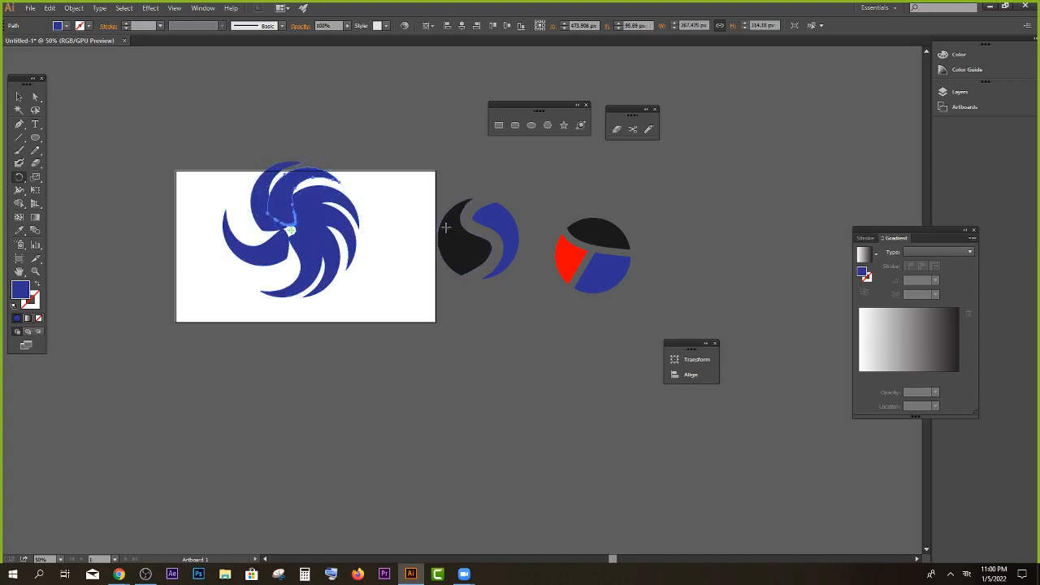
Step: Select all the pinwheel blades on the artboard and delete them
{"action": "left_click", "coordinate": [20, 95]}
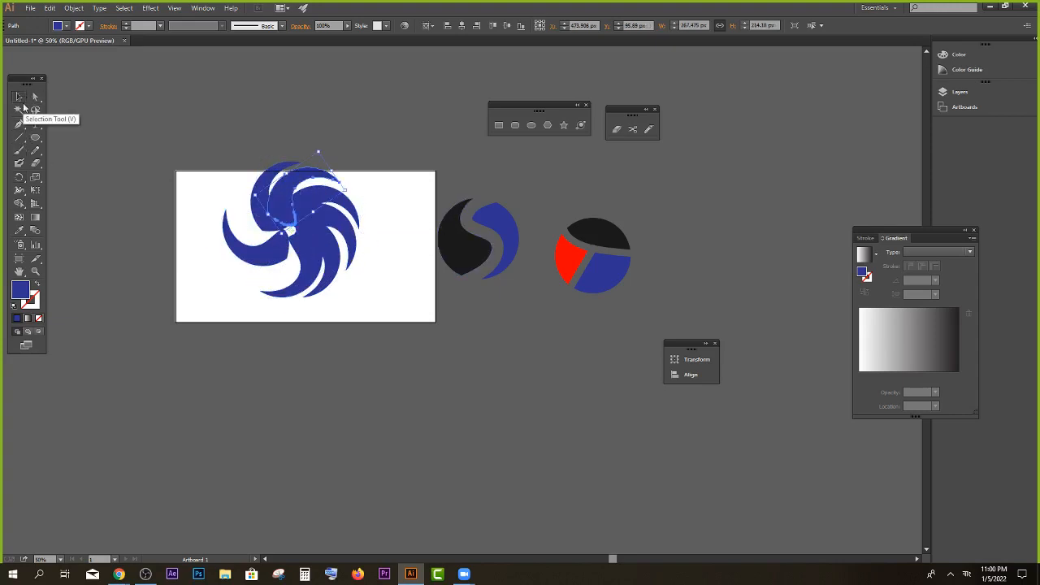
{"action": "left_click_drag", "start_coordinate": [186, 136], "coordinate": [360, 323]}
{"action": "key", "text": "Delete"}
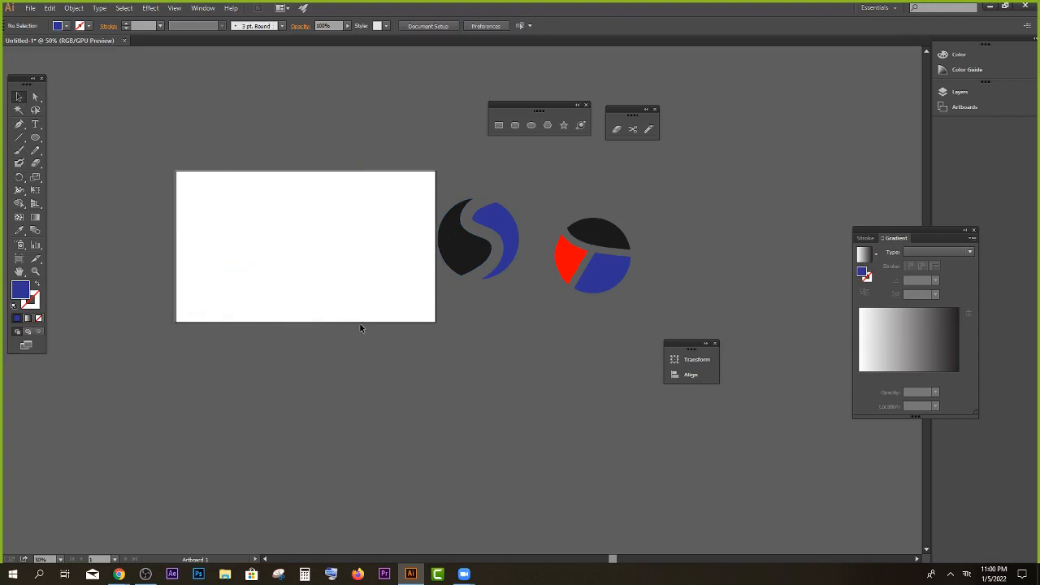
Step: Draw a dark blue circle about 384 px across on the artboard, and overlay a copy slightly down and to the right
{"action": "left_click", "coordinate": [531, 125]}
{"action": "left_click_drag", "start_coordinate": [278, 211], "coordinate": [330, 262]}
{"action": "key", "text": "v"}
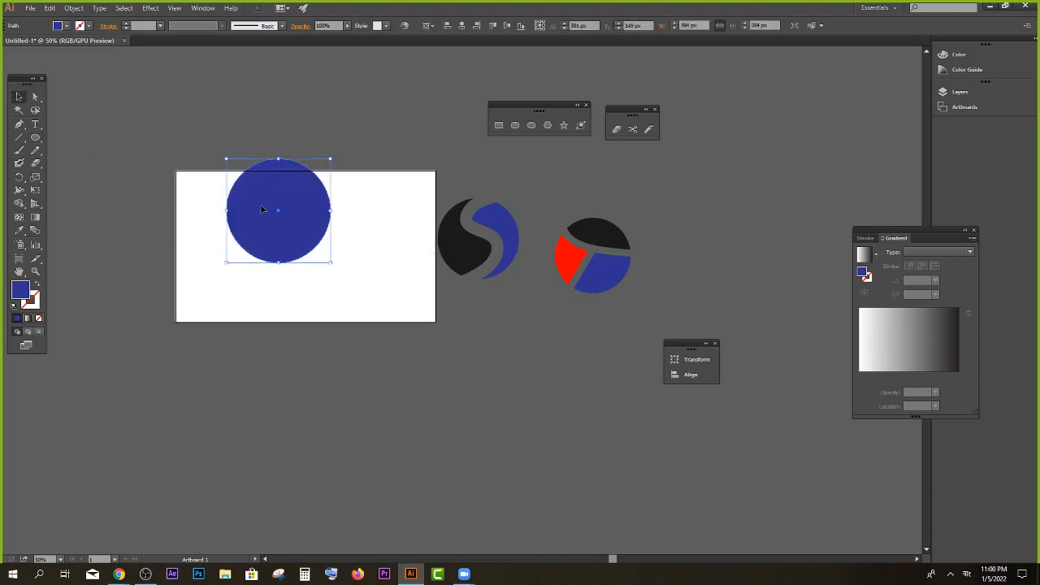
{"action": "left_click_drag", "start_coordinate": [271, 205], "coordinate": [264, 239]}
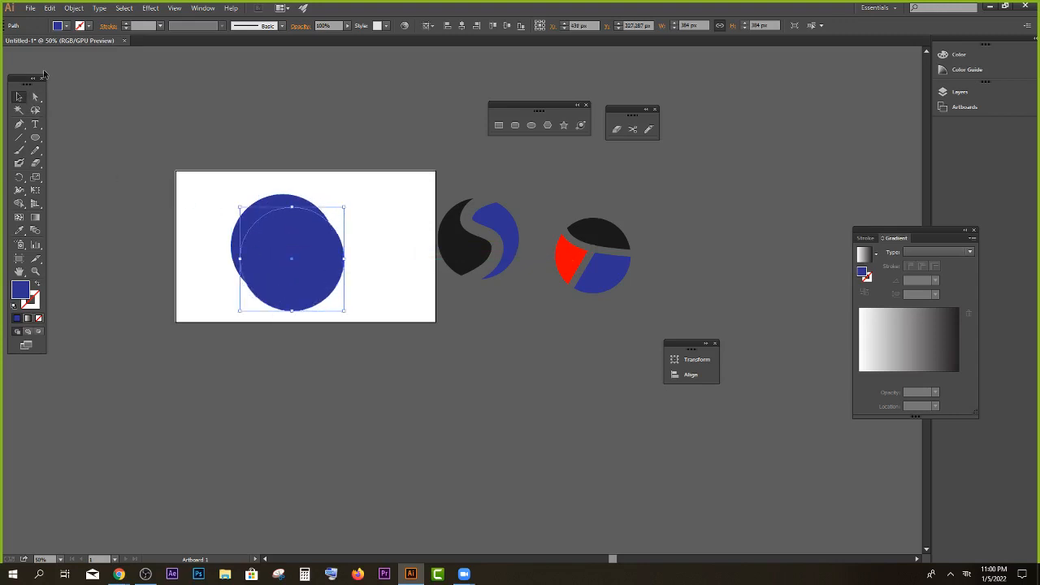
Step: Change the front circle's fill to a lighter blue swatch and deselect it
{"action": "left_click", "coordinate": [64, 26]}
{"action": "left_click", "coordinate": [82, 50]}
{"action": "left_click", "coordinate": [186, 143]}
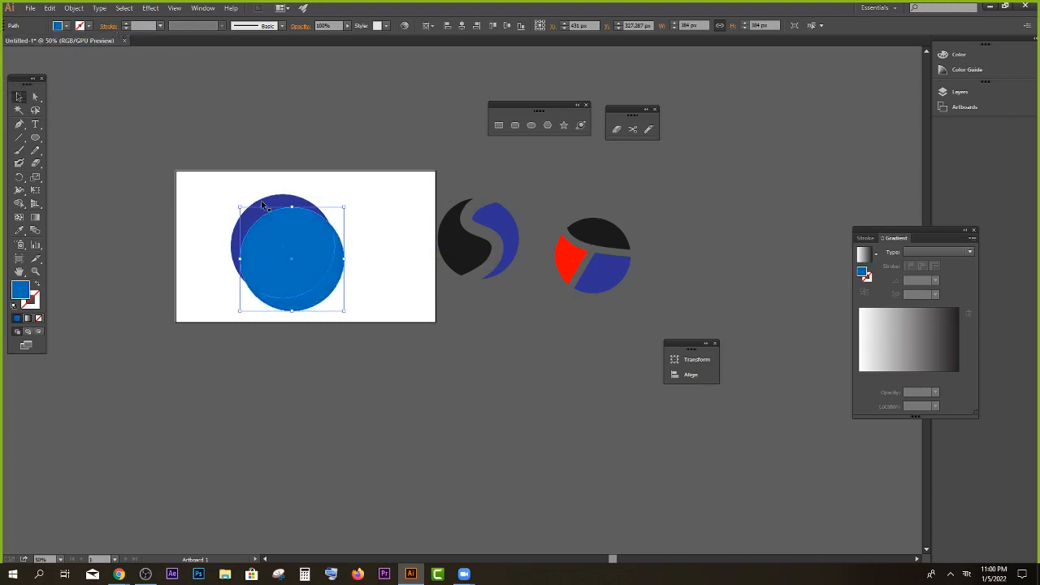
{"action": "left_click", "coordinate": [236, 188]}
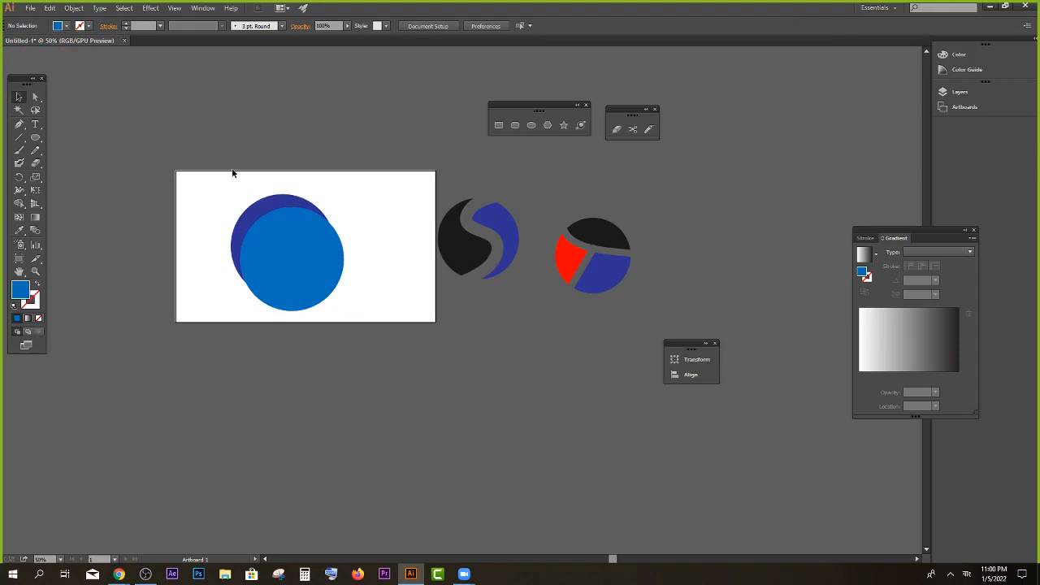
Step: Remove the overlap and the lighter blue remainder with the Shape Builder tool, keeping only the dark blue crescent
{"action": "left_click_drag", "start_coordinate": [217, 171], "coordinate": [382, 314]}
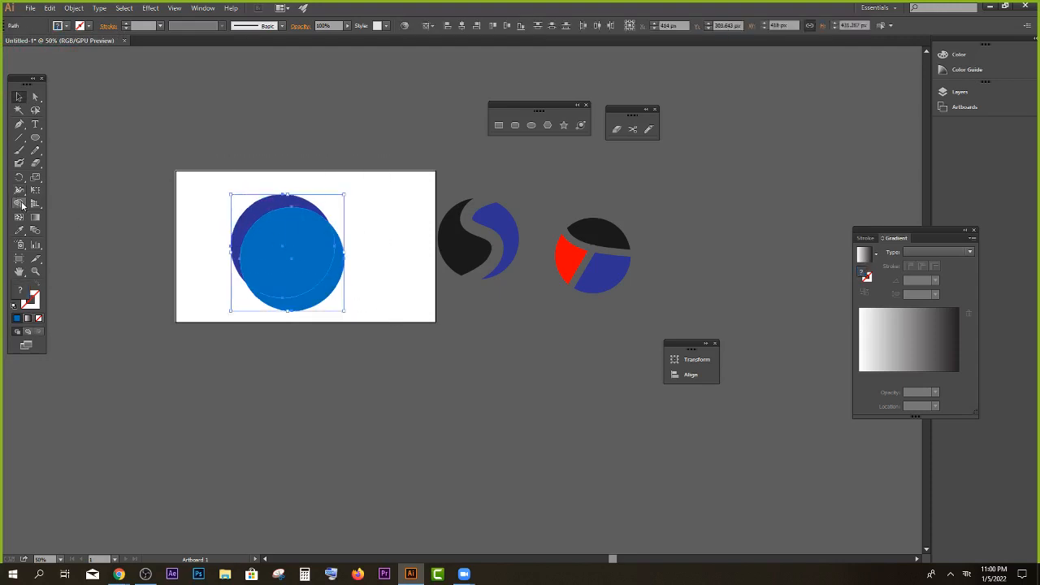
{"action": "left_click_drag", "start_coordinate": [20, 204], "coordinate": [78, 205]}
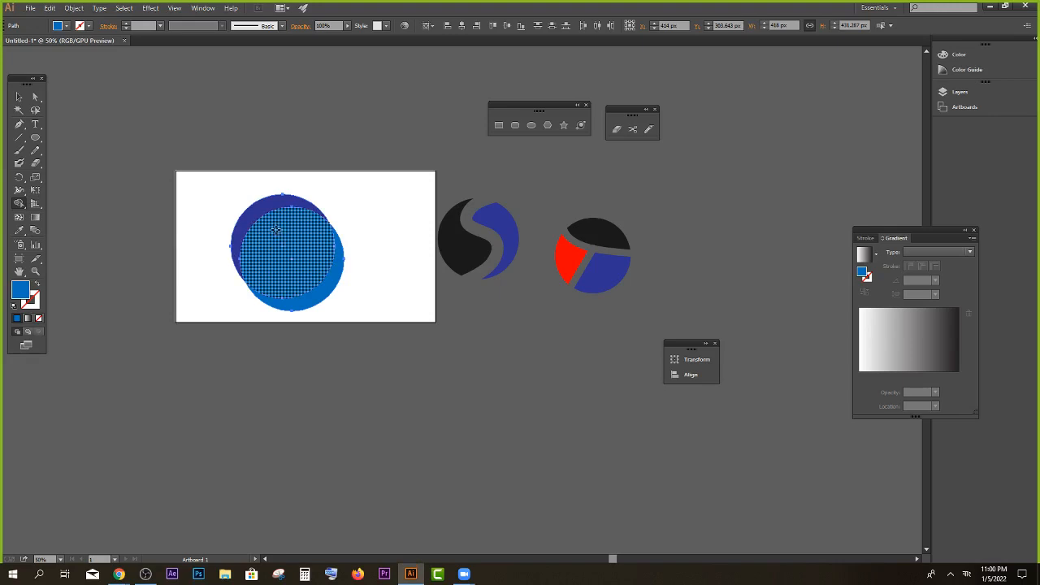
{"action": "left_click_drag", "start_coordinate": [277, 230], "coordinate": [384, 364]}
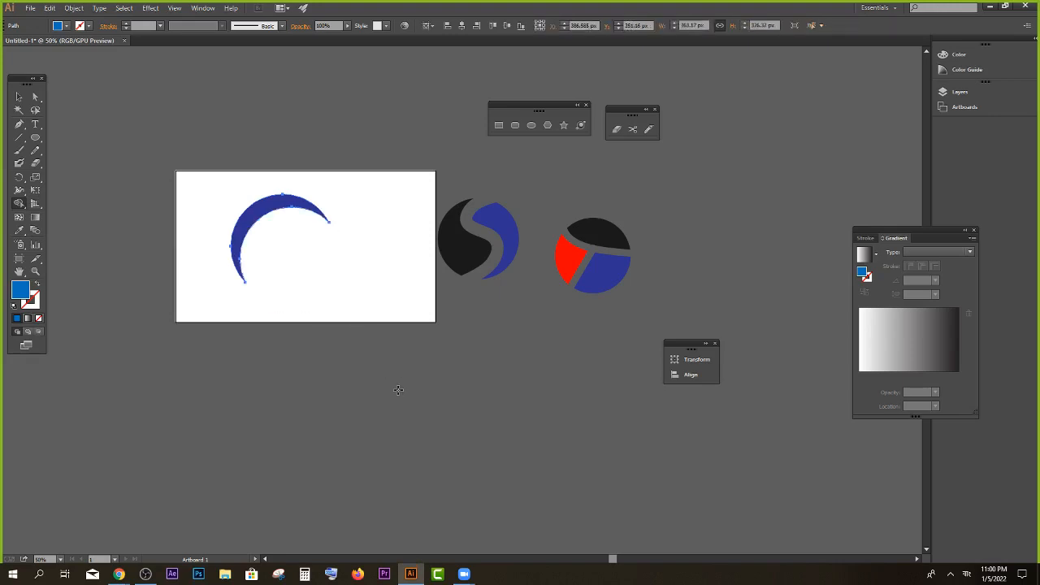
Step: Move the crescent slightly down and to the left on the artboard, and activate the Rotate tool for it
{"action": "left_click", "coordinate": [19, 95]}
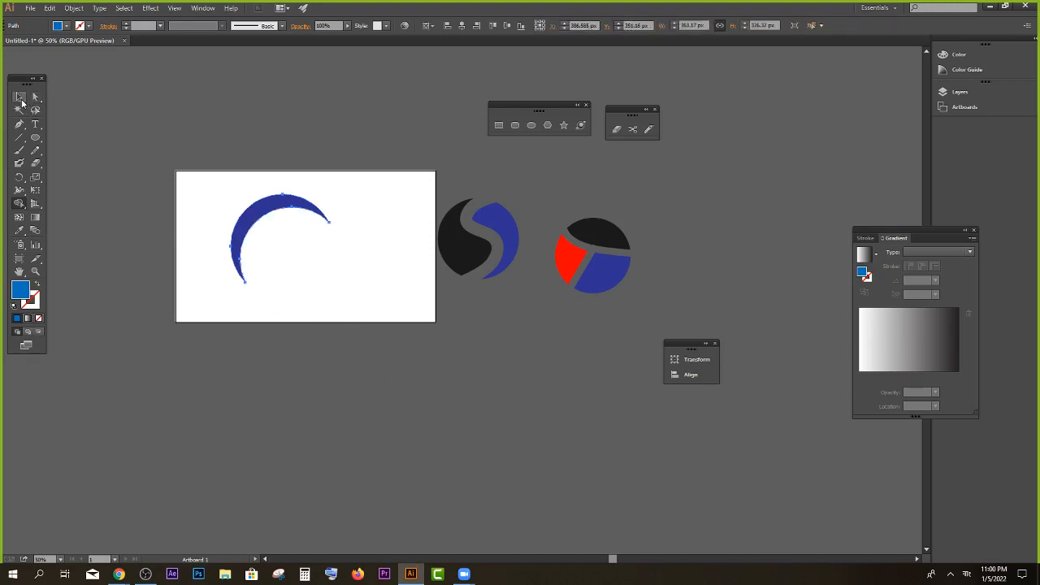
{"action": "left_click", "coordinate": [225, 204]}
{"action": "left_click_drag", "start_coordinate": [306, 206], "coordinate": [290, 216]}
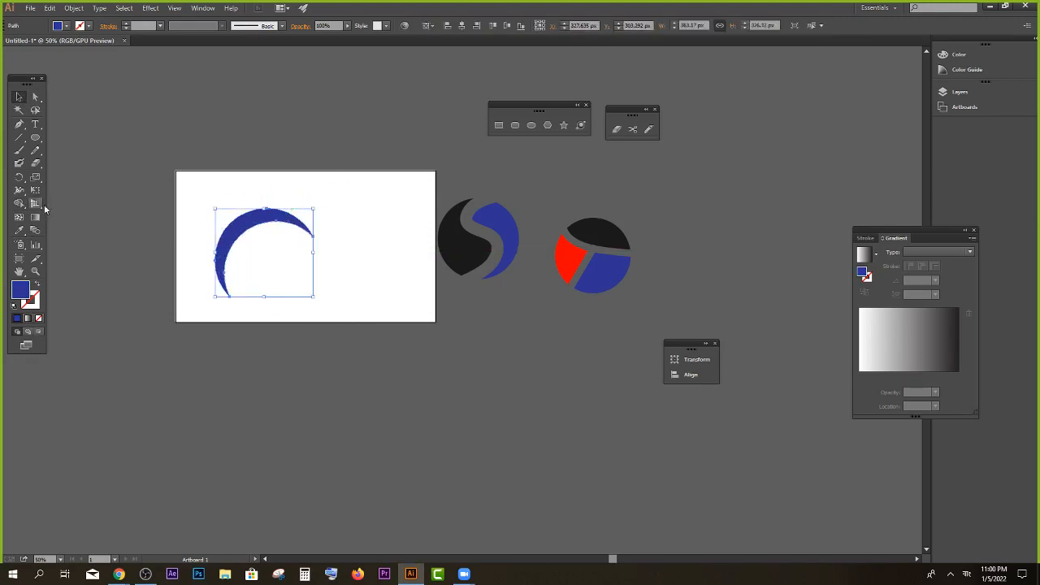
{"action": "left_click", "coordinate": [19, 177]}
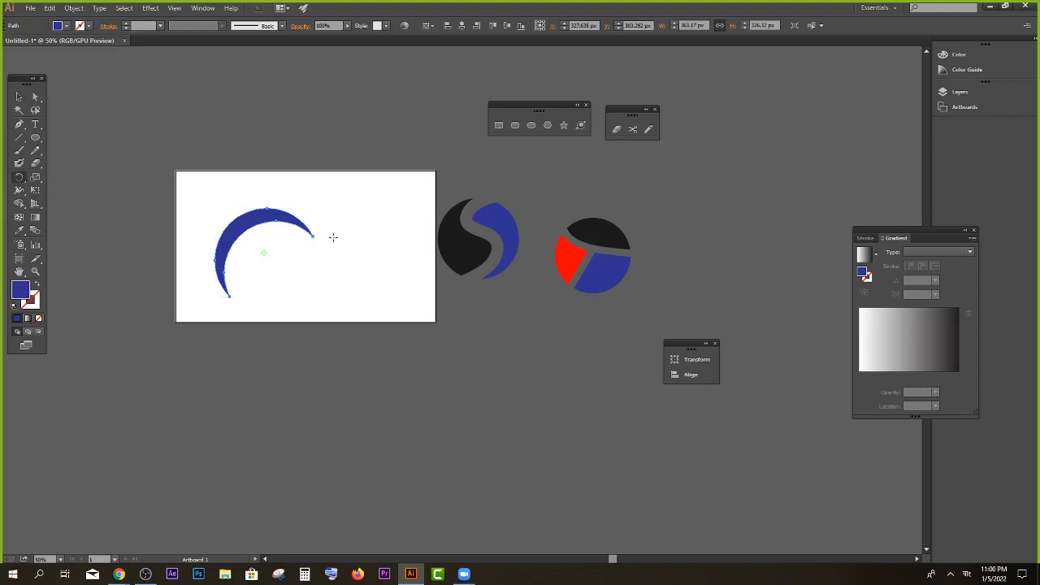
Step: Switch to Zoom, start the scheduled logo design class meeting, and minimise its window
{"action": "left_click", "coordinate": [652, 220]}
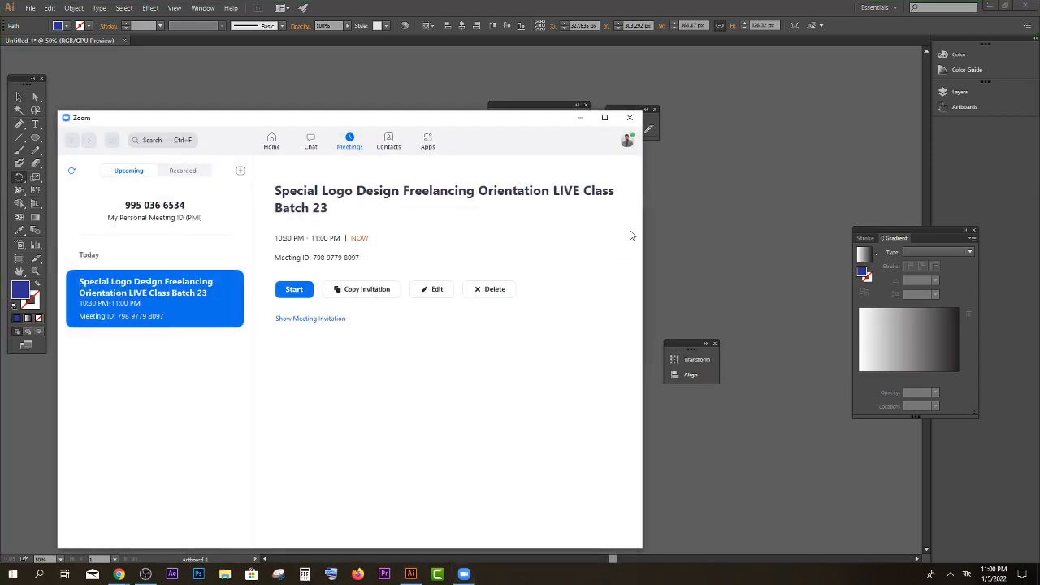
{"action": "left_click", "coordinate": [294, 291]}
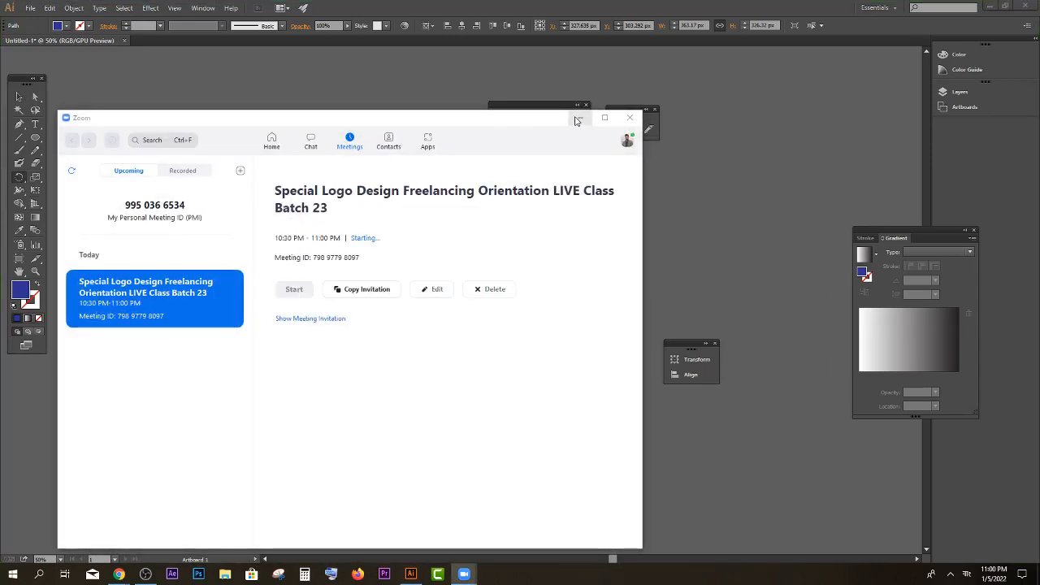
{"action": "left_click", "coordinate": [580, 118]}
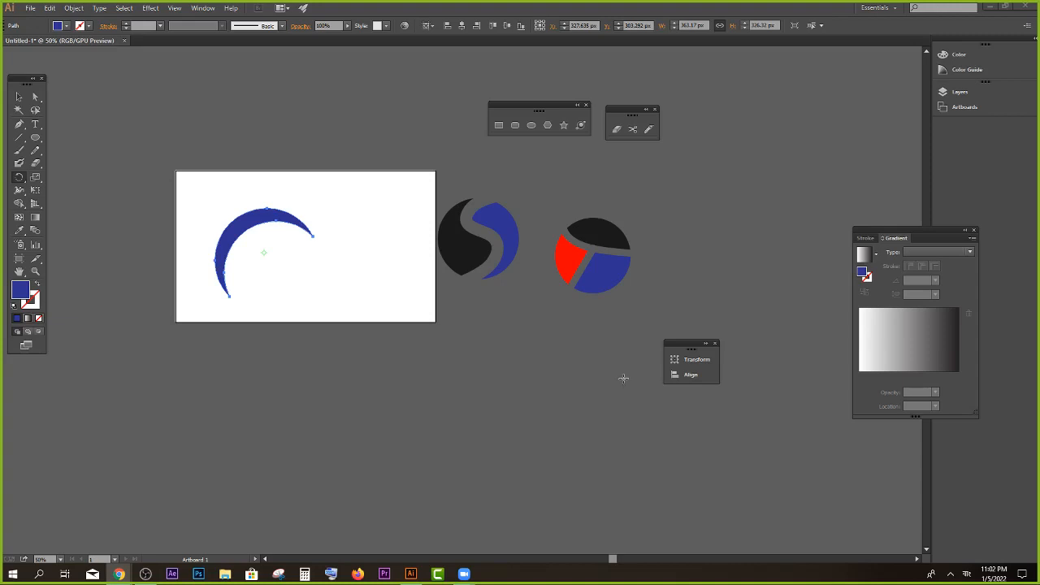
Step: Select the dark blue crescent on the artboard and delete it
{"action": "left_click", "coordinate": [19, 96]}
{"action": "left_click", "coordinate": [206, 165]}
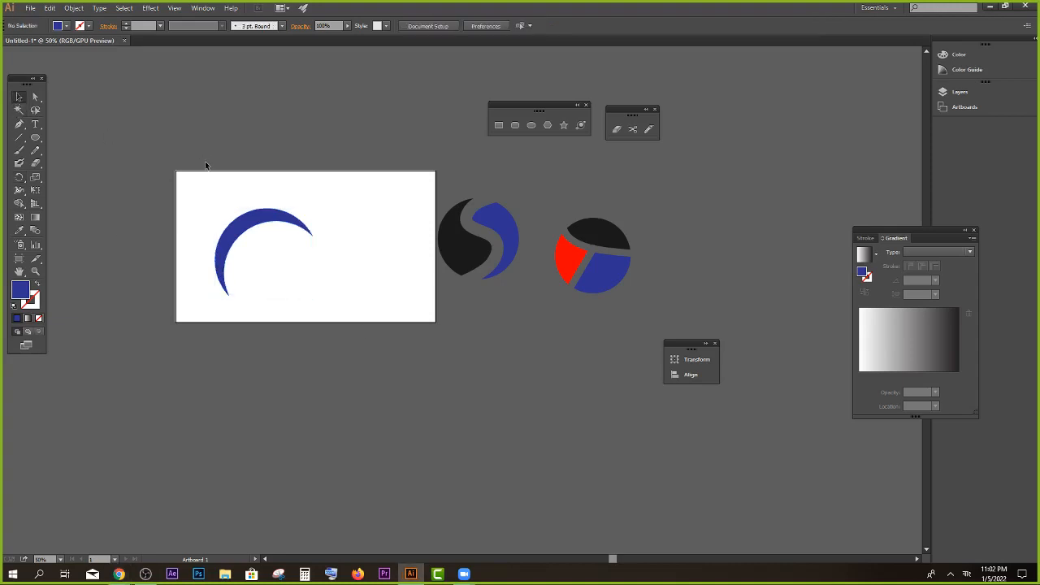
{"action": "left_click_drag", "start_coordinate": [203, 169], "coordinate": [348, 291]}
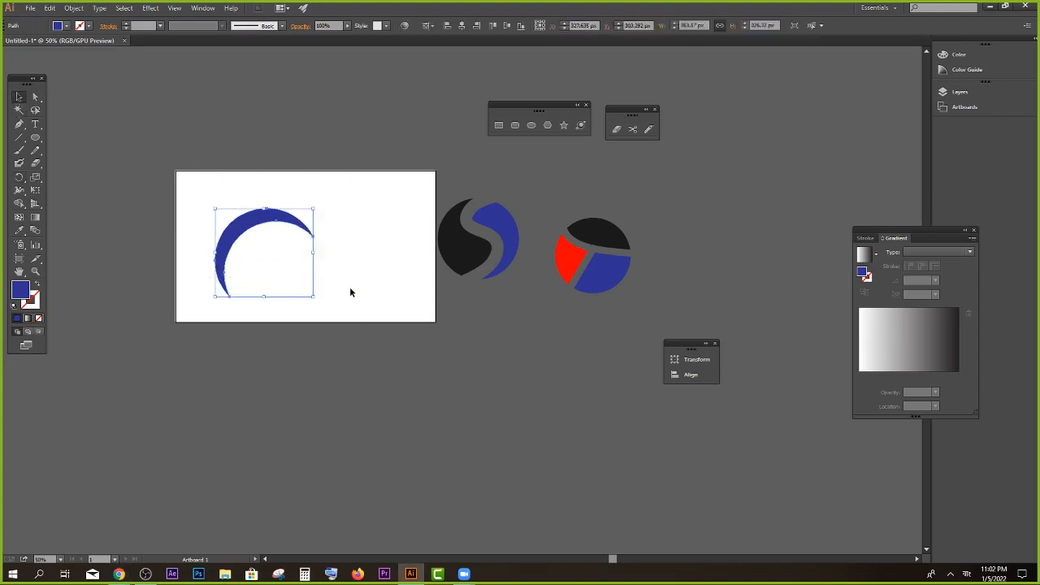
{"action": "key", "text": "Delete"}
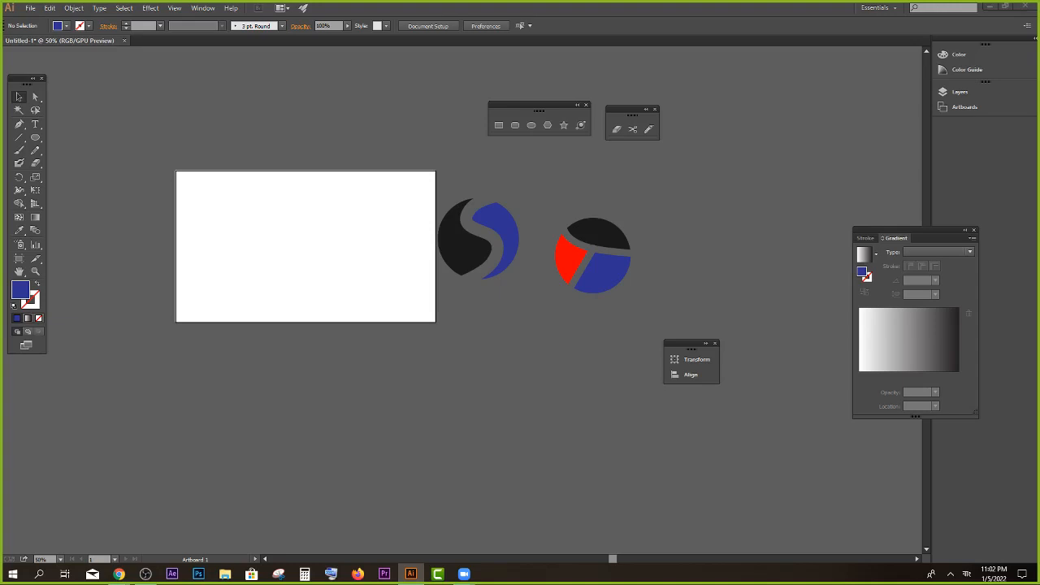
Step: Draw a dark blue circle about 253 px across on the artboard, and overlay a copy slightly down and to the right
{"action": "left_click", "coordinate": [531, 126]}
{"action": "scroll", "coordinate": [186, 271], "scroll_direction": "up", "scroll_amount": 3, "text": "alt"}
{"action": "left_click_drag", "start_coordinate": [328, 184], "coordinate": [427, 262]}
{"action": "scroll", "coordinate": [196, 232], "scroll_direction": "down", "scroll_amount": 2}
{"action": "left_click", "coordinate": [19, 97]}
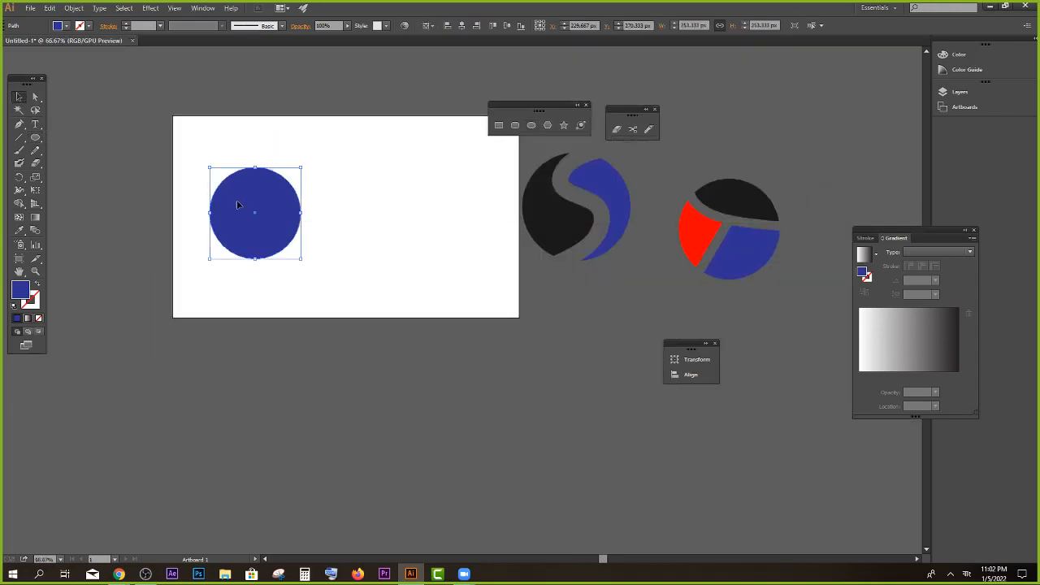
{"action": "left_click_drag", "start_coordinate": [233, 197], "coordinate": [244, 212]}
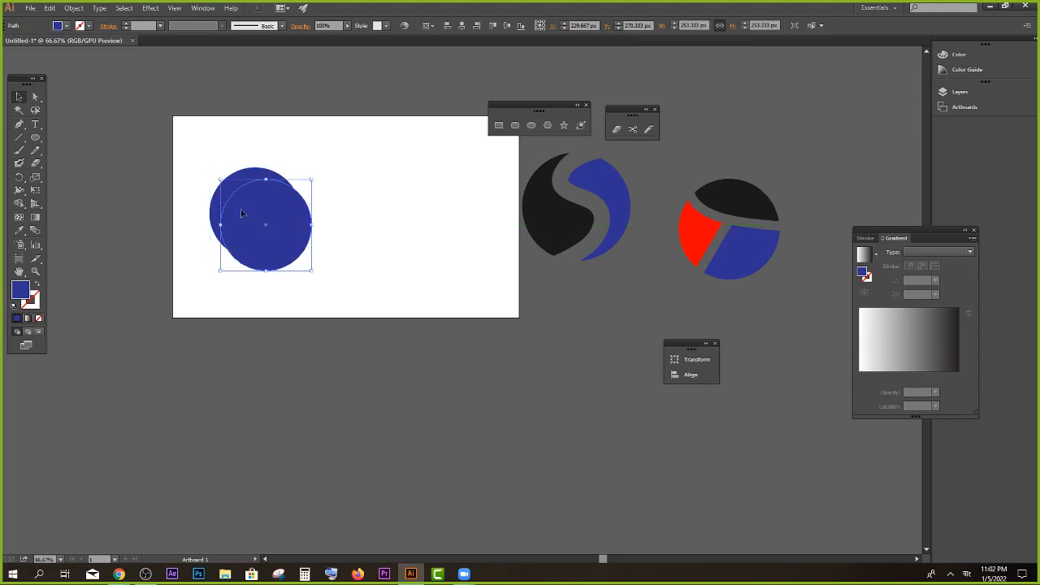
Step: Recolour the front circle a brighter blue and move it slightly up and to the left over the dark blue circle
{"action": "left_click", "coordinate": [58, 26]}
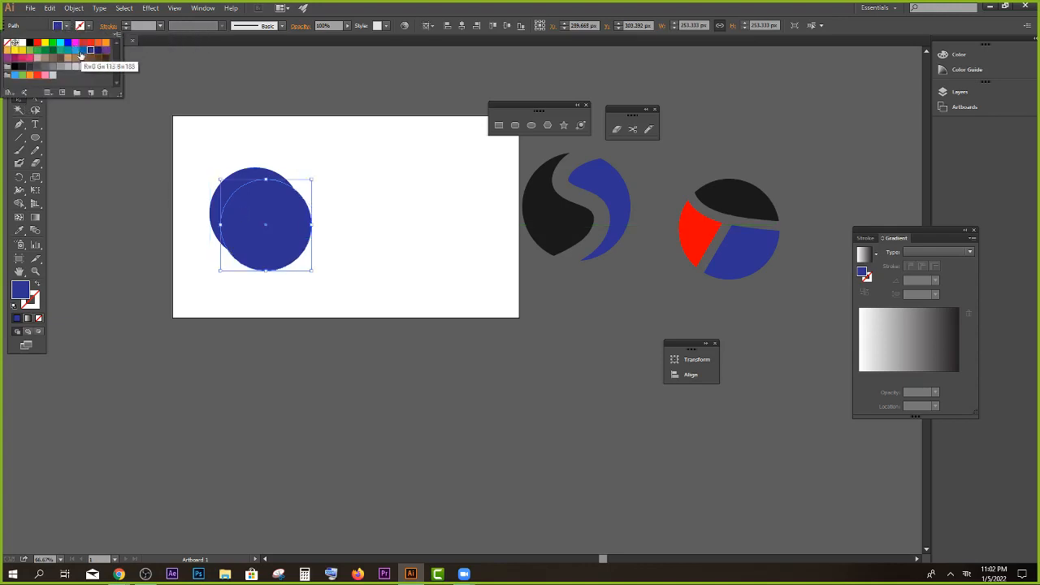
{"action": "left_click", "coordinate": [83, 49]}
{"action": "scroll", "coordinate": [199, 170], "scroll_direction": "up", "scroll_amount": 1}
{"action": "left_click", "coordinate": [200, 171]}
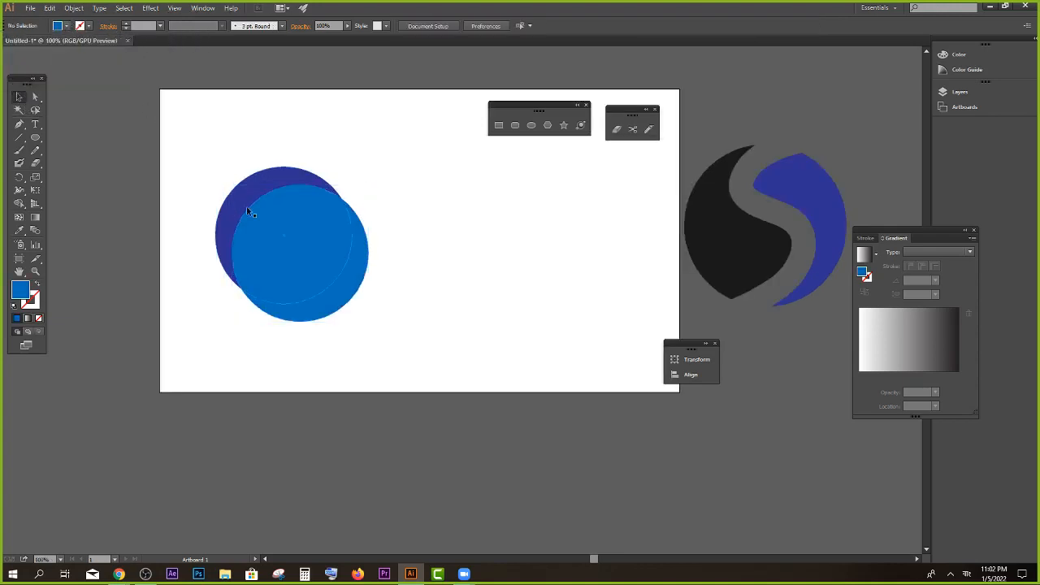
{"action": "left_click_drag", "start_coordinate": [294, 225], "coordinate": [284, 248]}
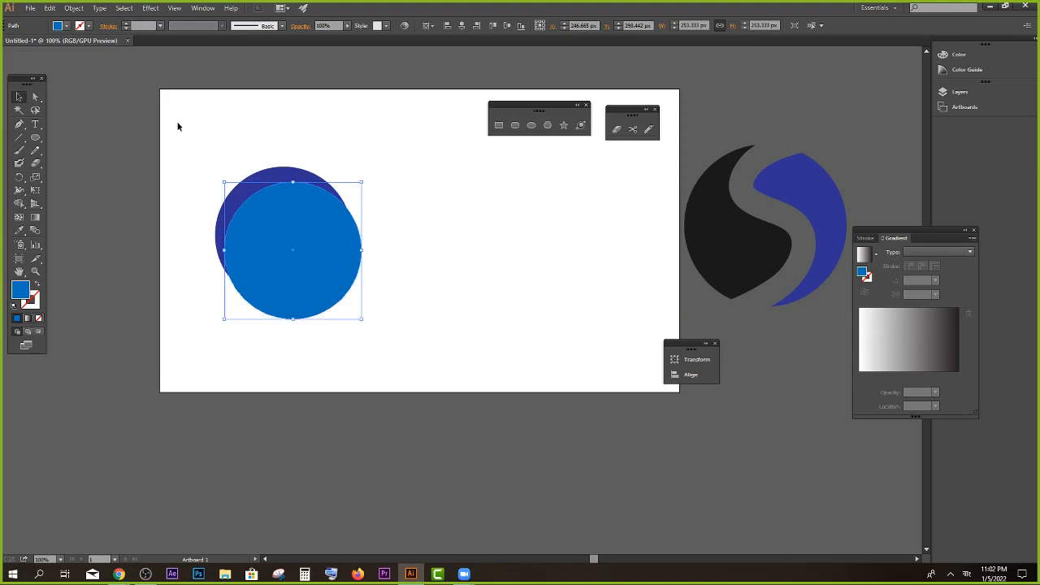
Step: Use Shape Builder on both circles to remove the overlap and the brighter blue part, keeping the dark blue crescent
{"action": "left_click_drag", "start_coordinate": [178, 126], "coordinate": [462, 368]}
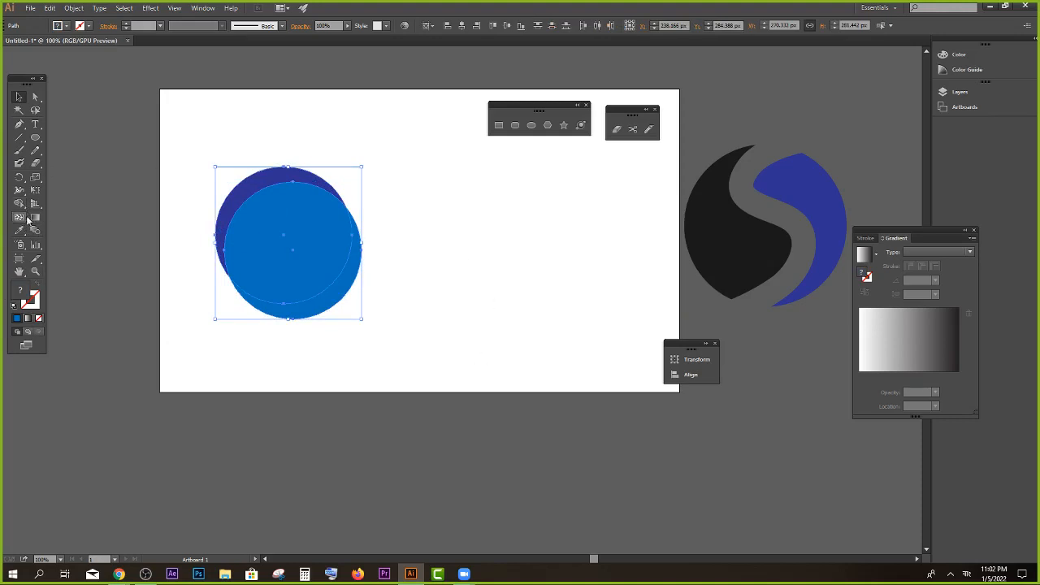
{"action": "left_click_drag", "start_coordinate": [21, 205], "coordinate": [75, 210]}
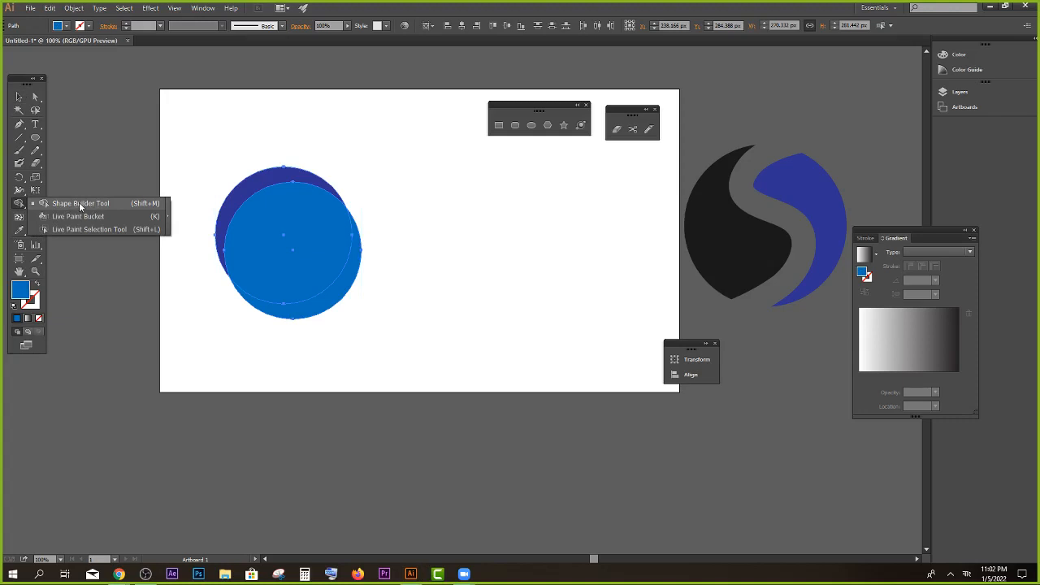
{"action": "left_click_drag", "start_coordinate": [79, 201], "coordinate": [79, 202]}
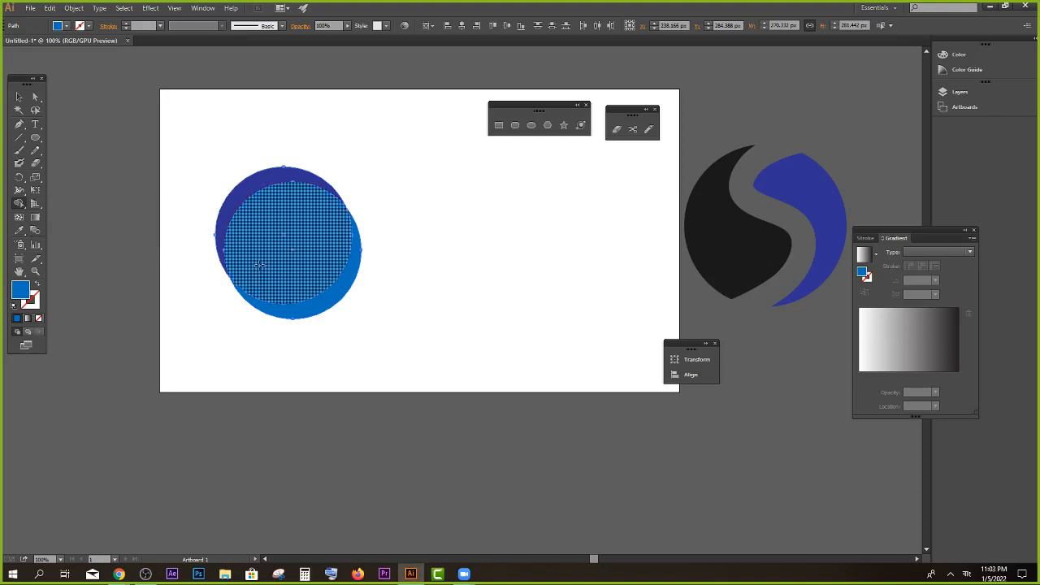
{"action": "left_click_drag", "start_coordinate": [266, 217], "coordinate": [354, 365]}
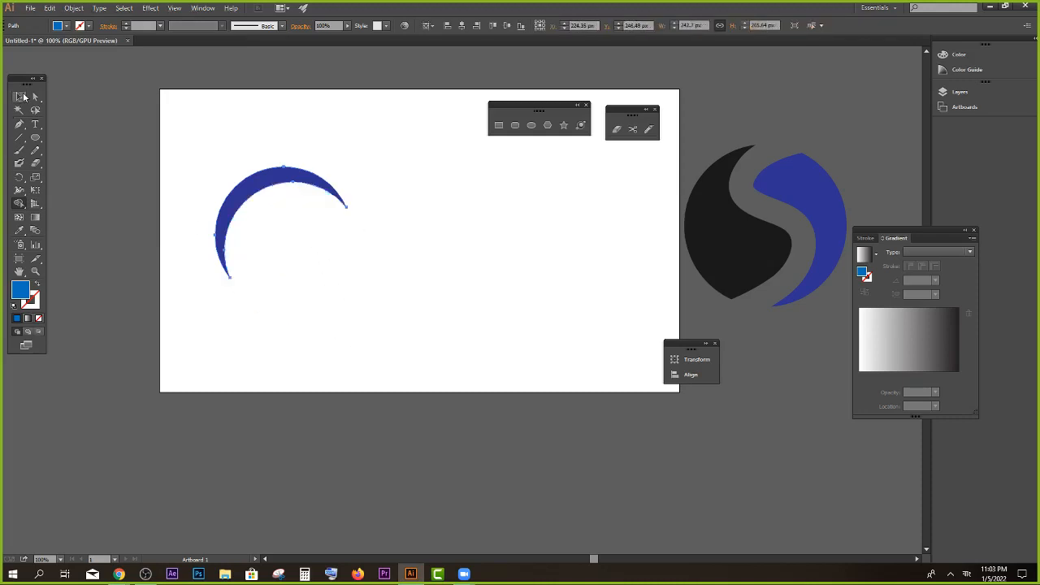
Step: Move the dark blue crescent about 102 px straight down on the artboard
{"action": "left_click", "coordinate": [19, 96]}
{"action": "left_click", "coordinate": [273, 170]}
{"action": "left_click_drag", "start_coordinate": [269, 184], "coordinate": [269, 240]}
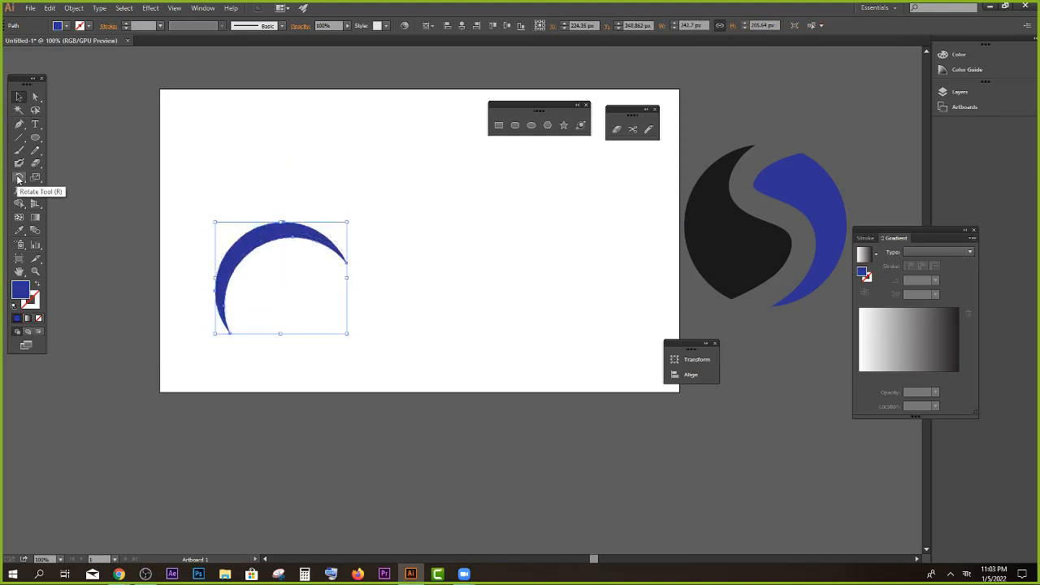
Step: Rotate a copy of the crescent freehand clockwise about its right tip, and repeat the transformation until the copies complete a ring
{"action": "left_click", "coordinate": [17, 180]}
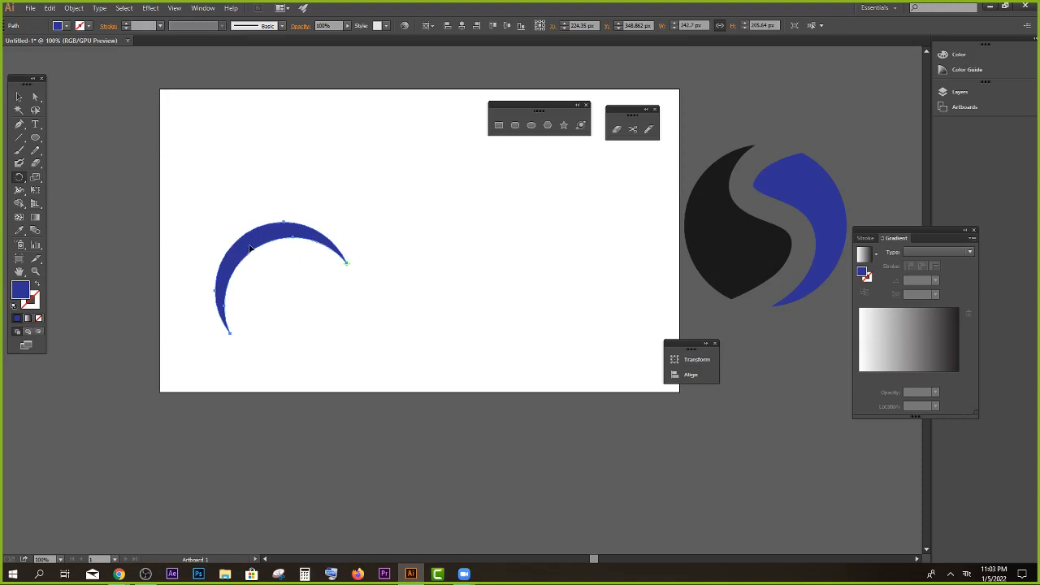
{"action": "left_click_drag", "start_coordinate": [249, 248], "coordinate": [251, 196]}
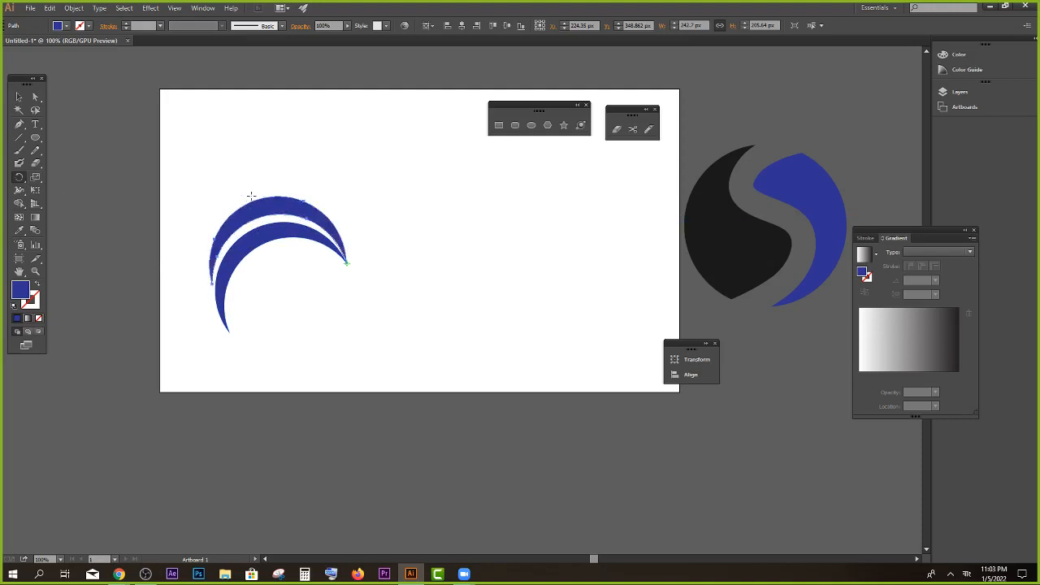
{"action": "key", "text": "v"}
{"action": "key", "text": "ctrl+d"}
{"action": "key", "text": "ctrl+d"}
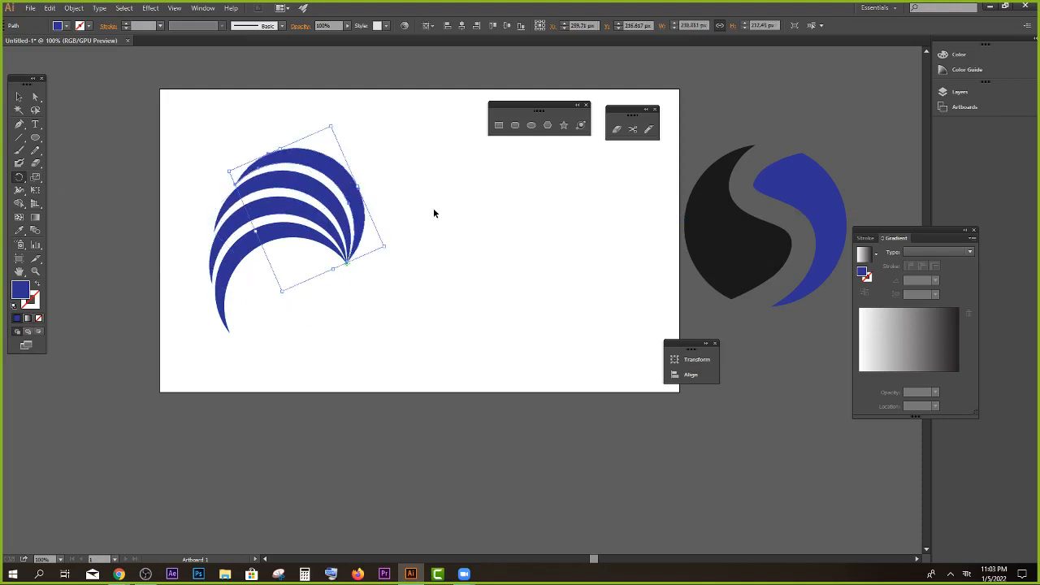
{"action": "key", "text": "ctrl+d"}
{"action": "key", "text": "ctrl+d"}
{"action": "key", "text": "ctrl+d"}
{"action": "key", "text": "ctrl+d"}
{"action": "key", "text": "ctrl+d"}
{"action": "key", "text": "ctrl+d"}
{"action": "key", "text": "ctrl+d"}
{"action": "key", "text": "ctrl+d"}
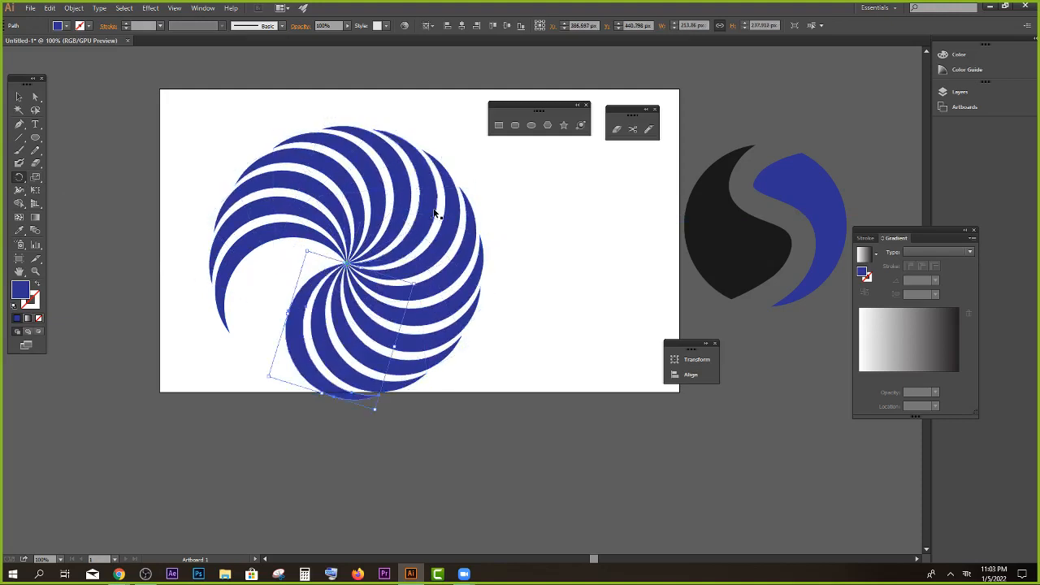
{"action": "key", "text": "ctrl+d"}
{"action": "key", "text": "ctrl+d"}
{"action": "key", "text": "ctrl+d"}
{"action": "key", "text": "ctrl+d"}
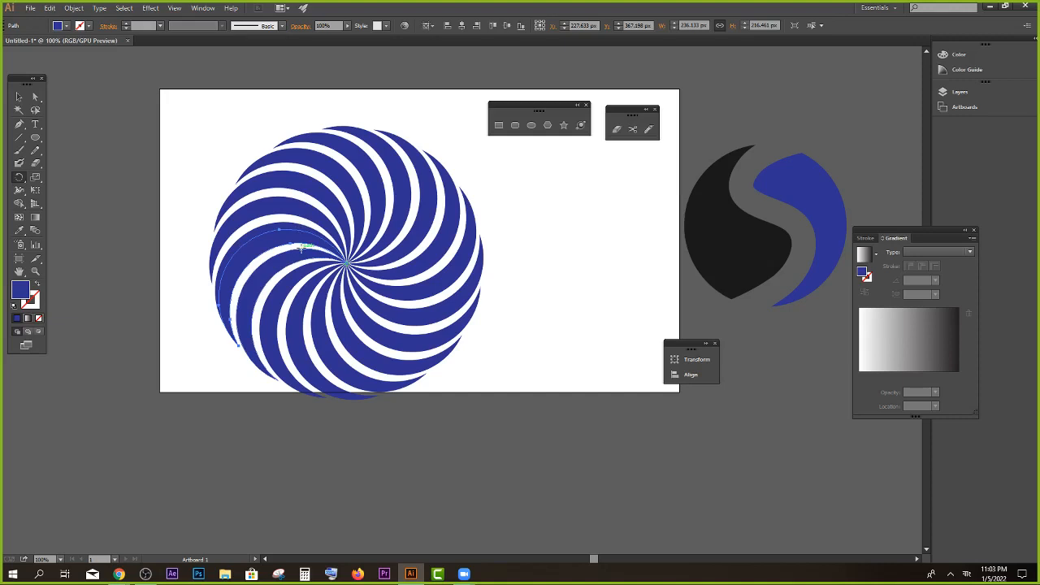
Step: Undo the rotated crescent copies back to the single original crescent
{"action": "key", "text": "ctrl+z"}
{"action": "key", "text": "ctrl+z"}
{"action": "key", "text": "ctrl+z"}
{"action": "key", "text": "ctrl+z"}
{"action": "key", "text": "ctrl+z"}
{"action": "key", "text": "ctrl+z"}
{"action": "key", "text": "ctrl+z"}
{"action": "key", "text": "ctrl+z"}
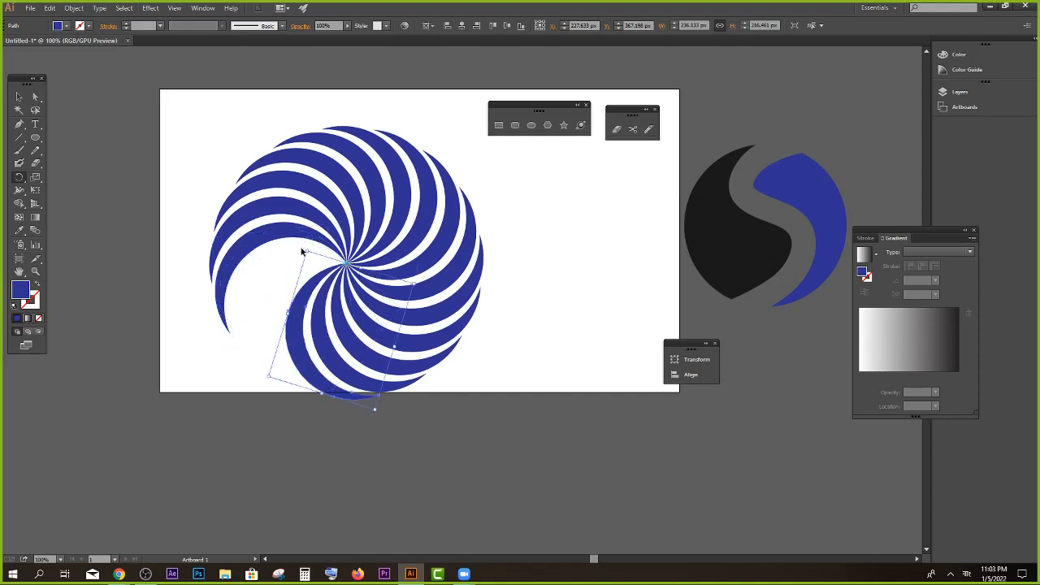
{"action": "key", "text": "ctrl+z"}
{"action": "key", "text": "ctrl+z"}
{"action": "key", "text": "ctrl+z"}
{"action": "key", "text": "ctrl+z"}
{"action": "key", "text": "ctrl+z"}
{"action": "key", "text": "ctrl+z"}
{"action": "key", "text": "ctrl+z"}
{"action": "key", "text": "ctrl+z"}
{"action": "key", "text": "ctrl+z"}
{"action": "key", "text": "ctrl+z"}
{"action": "key", "text": "ctrl+z"}
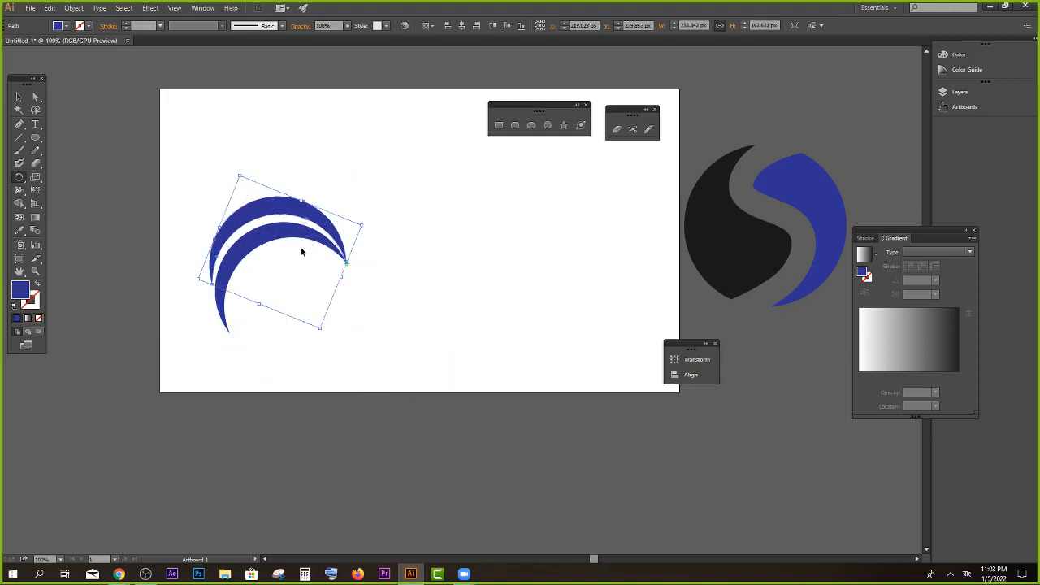
{"action": "left_click", "coordinate": [18, 96]}
{"action": "left_click", "coordinate": [243, 190]}
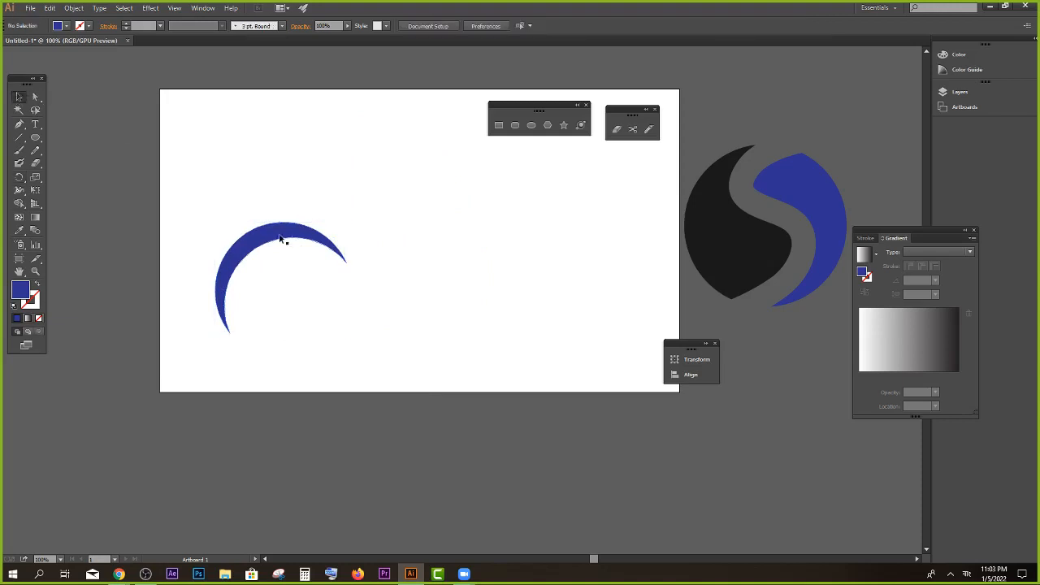
Step: Make a rotated copy of the crescent about its right tip, using an angle of 360/15
{"action": "left_click", "coordinate": [286, 238]}
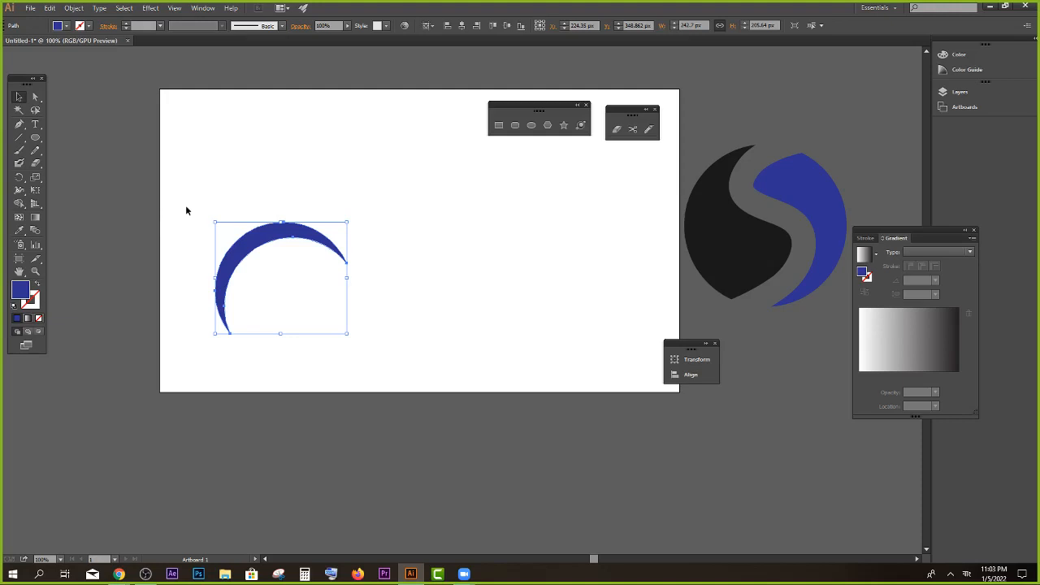
{"action": "left_click", "coordinate": [230, 181]}
{"action": "left_click", "coordinate": [260, 237]}
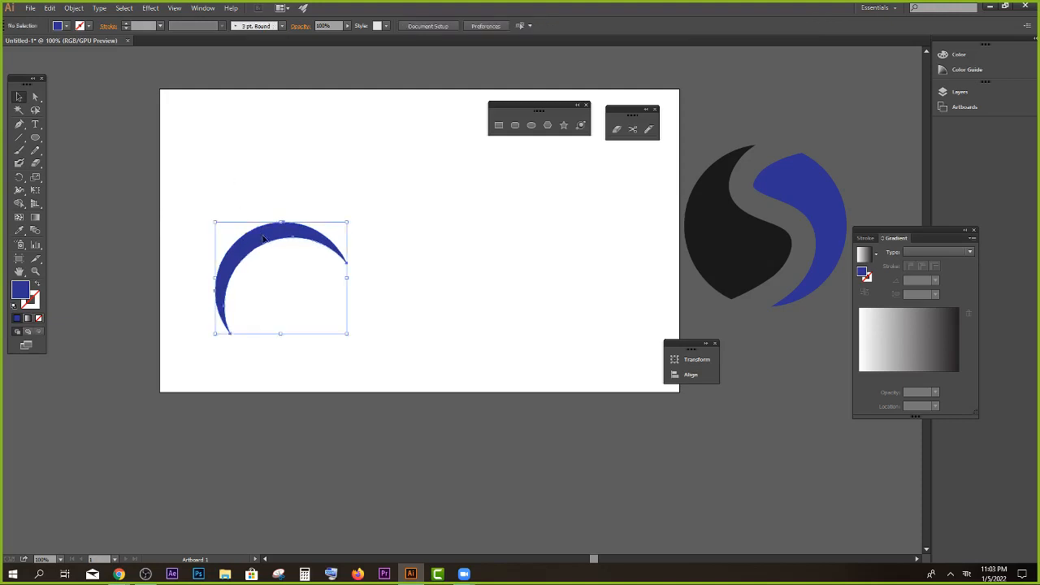
{"action": "left_click", "coordinate": [19, 177]}
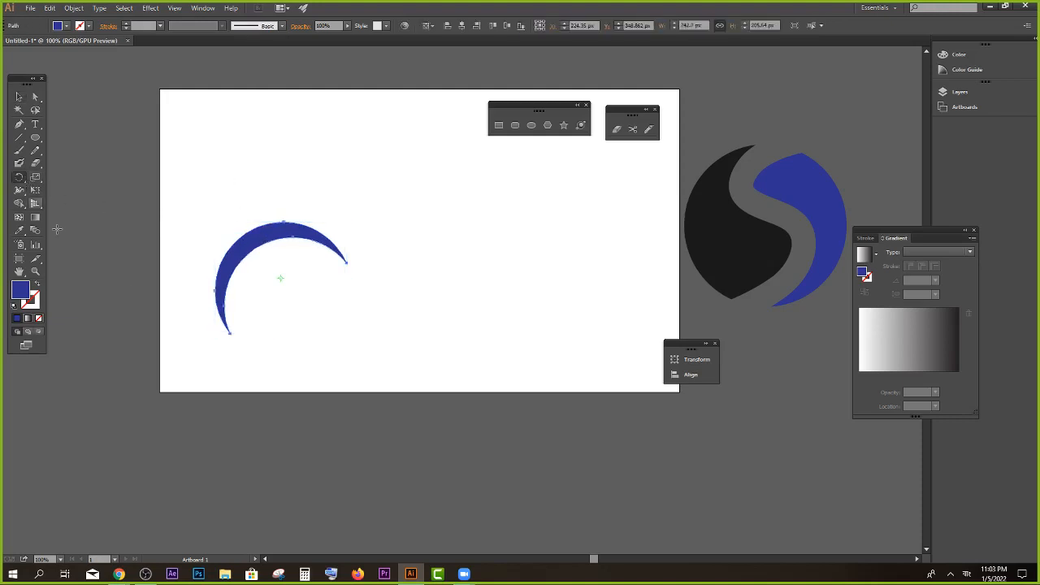
{"action": "left_click", "coordinate": [347, 263], "text": "alt"}
{"action": "left_click_drag", "start_coordinate": [864, 243], "coordinate": [420, 165]}
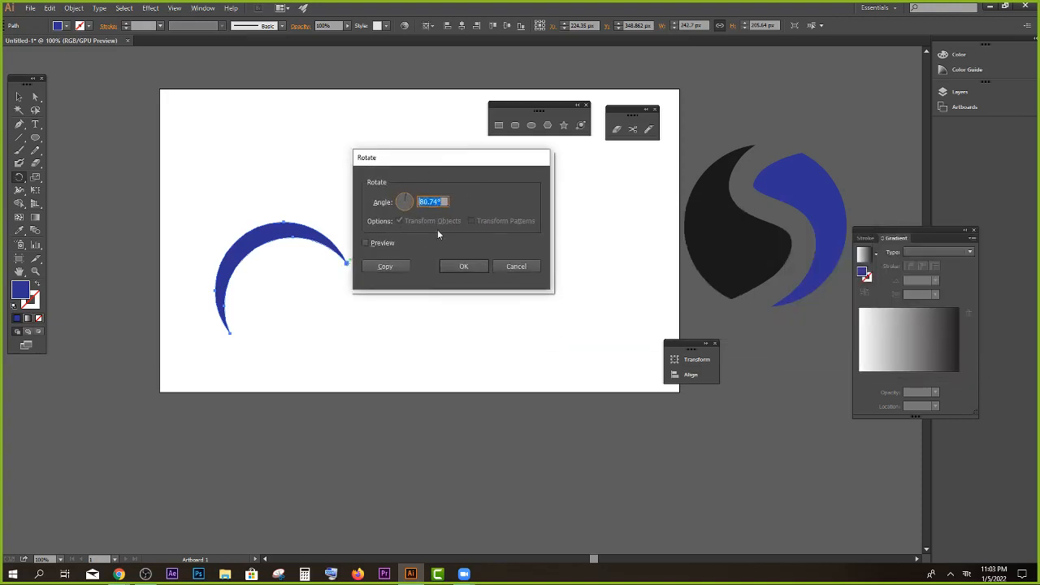
{"action": "type", "text": "360/15"}
{"action": "left_click", "coordinate": [387, 267]}
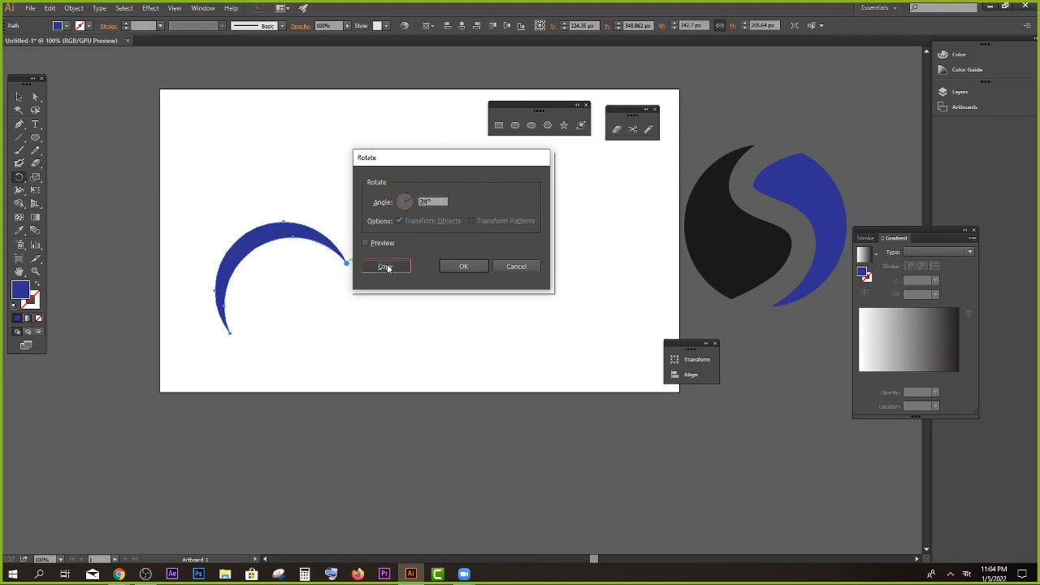
Step: Repeat the 24° rotated copy around the crescent's tip until the full pinwheel is formed, and deselect it
{"action": "key", "text": "ctrl+d"}
{"action": "key", "text": "ctrl+d"}
{"action": "key", "text": "ctrl+d"}
{"action": "key", "text": "ctrl+d"}
{"action": "key", "text": "ctrl+d"}
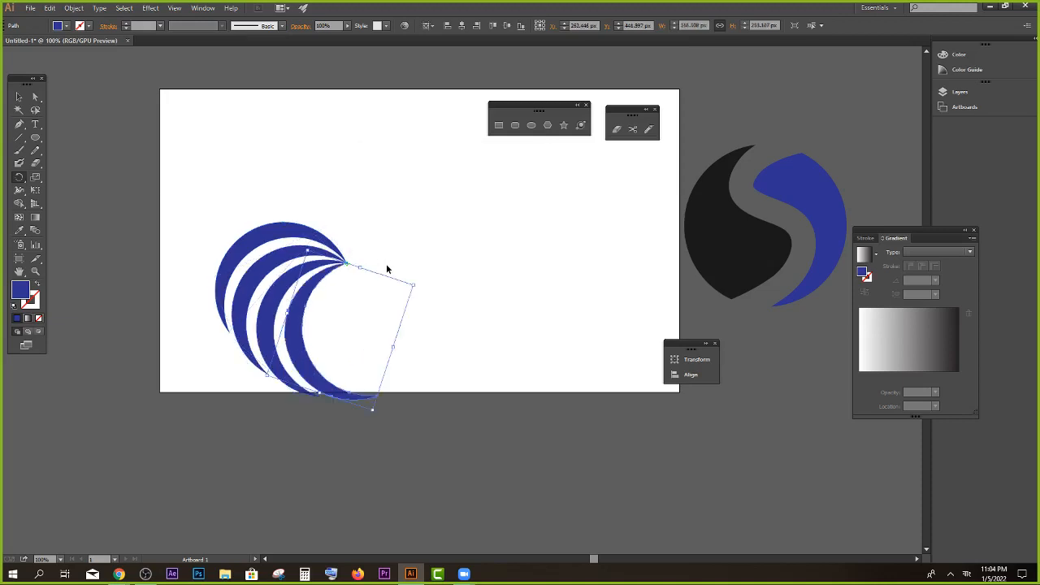
{"action": "key", "text": "ctrl+d"}
{"action": "key", "text": "ctrl+d"}
{"action": "key", "text": "ctrl+d"}
{"action": "key", "text": "ctrl+d"}
{"action": "key", "text": "ctrl+d"}
{"action": "key", "text": "ctrl+d"}
{"action": "key", "text": "ctrl+d"}
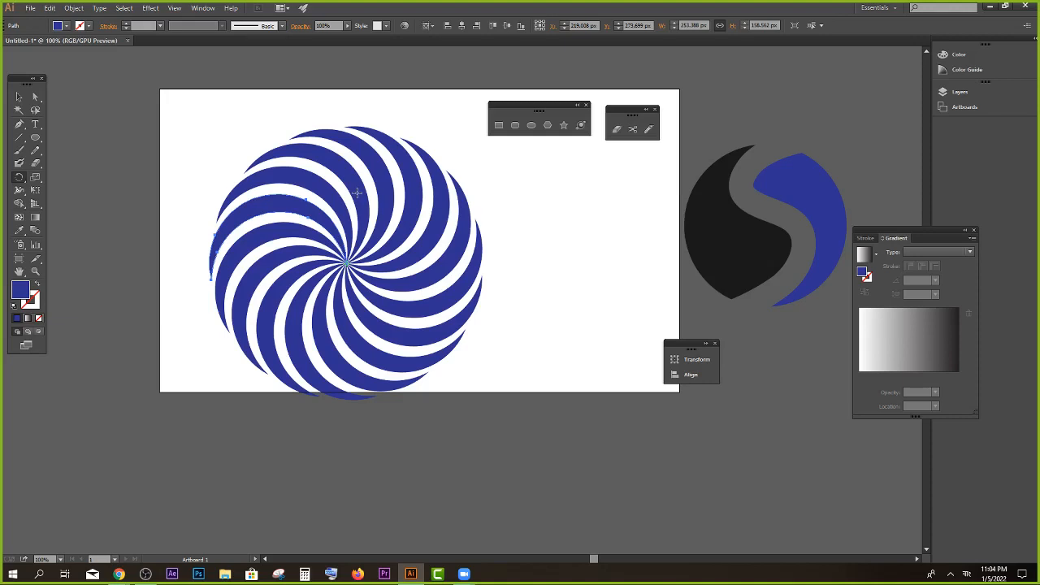
{"action": "left_click", "coordinate": [19, 96]}
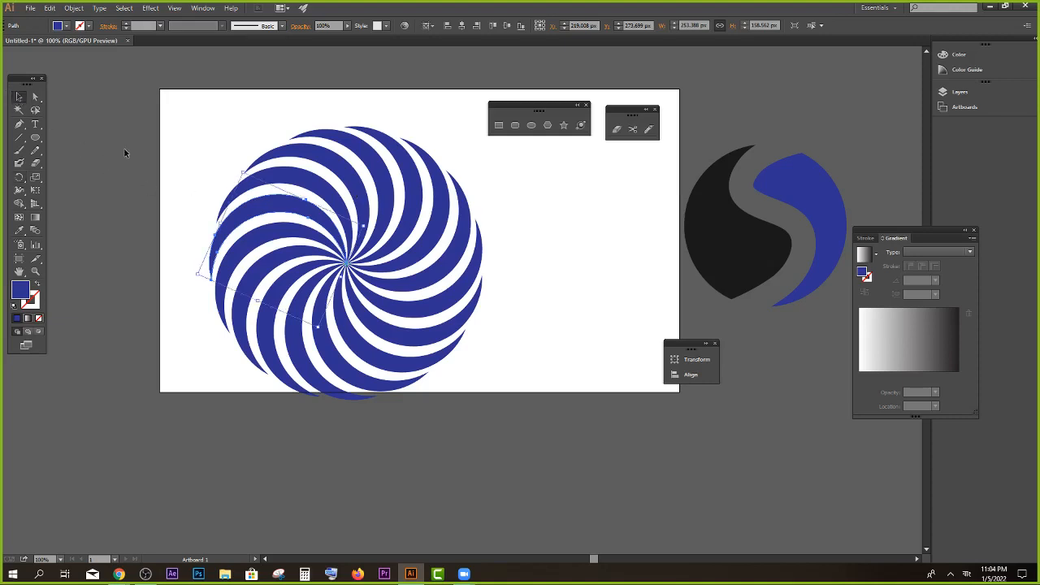
{"action": "left_click", "coordinate": [125, 149]}
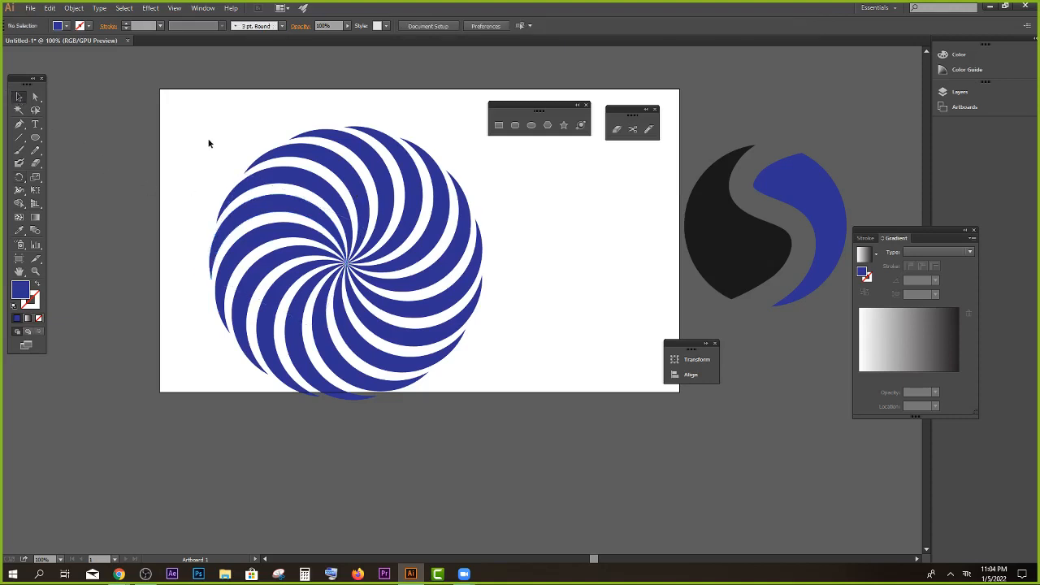
Step: Select the whole pinwheel and move it down and to the right, mostly off the artboard
{"action": "left_click_drag", "start_coordinate": [201, 109], "coordinate": [496, 435]}
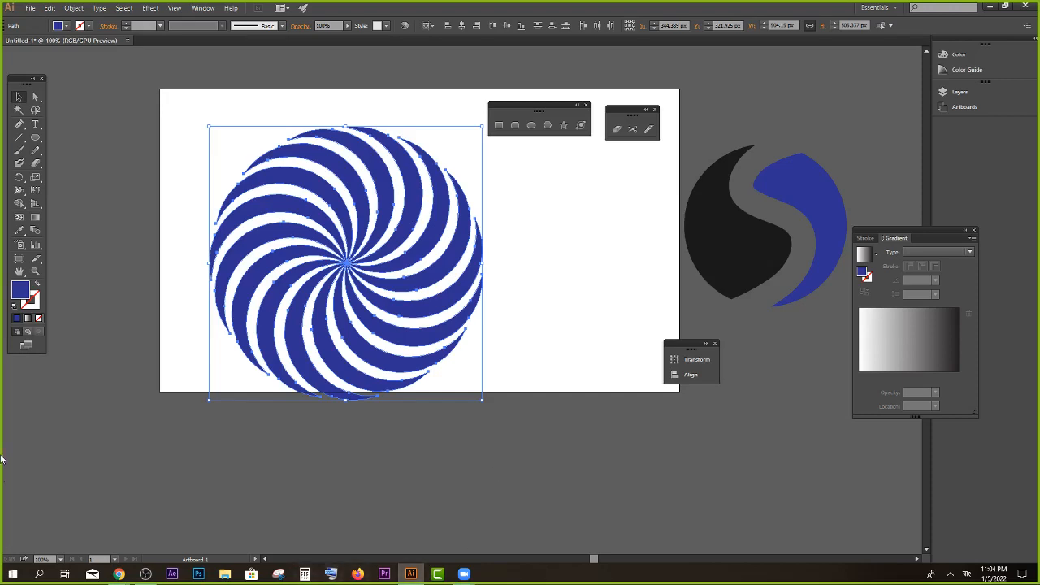
{"action": "left_click_drag", "start_coordinate": [154, 104], "coordinate": [469, 393]}
{"action": "left_click_drag", "start_coordinate": [387, 258], "coordinate": [611, 494]}
{"action": "scroll", "coordinate": [403, 347], "scroll_direction": "up", "scroll_amount": 2}
Step: Draw a dark blue circle about 424 px across and position it in the left-centre part of the artboard
{"action": "key", "text": "l"}
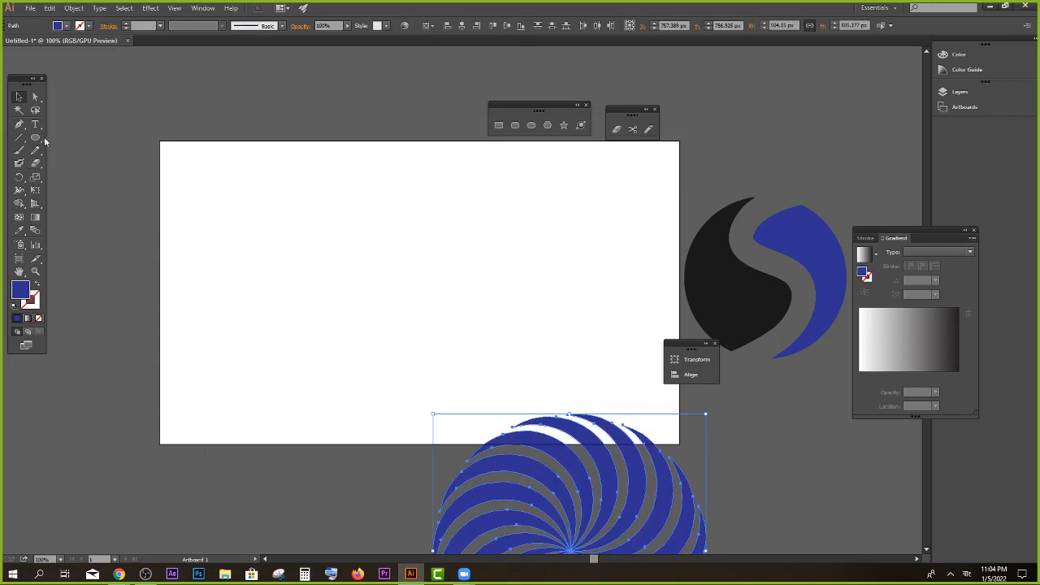
{"action": "left_click_drag", "start_coordinate": [383, 263], "coordinate": [497, 333]}
{"action": "left_click", "coordinate": [18, 98]}
{"action": "left_click_drag", "start_coordinate": [373, 233], "coordinate": [346, 271]}
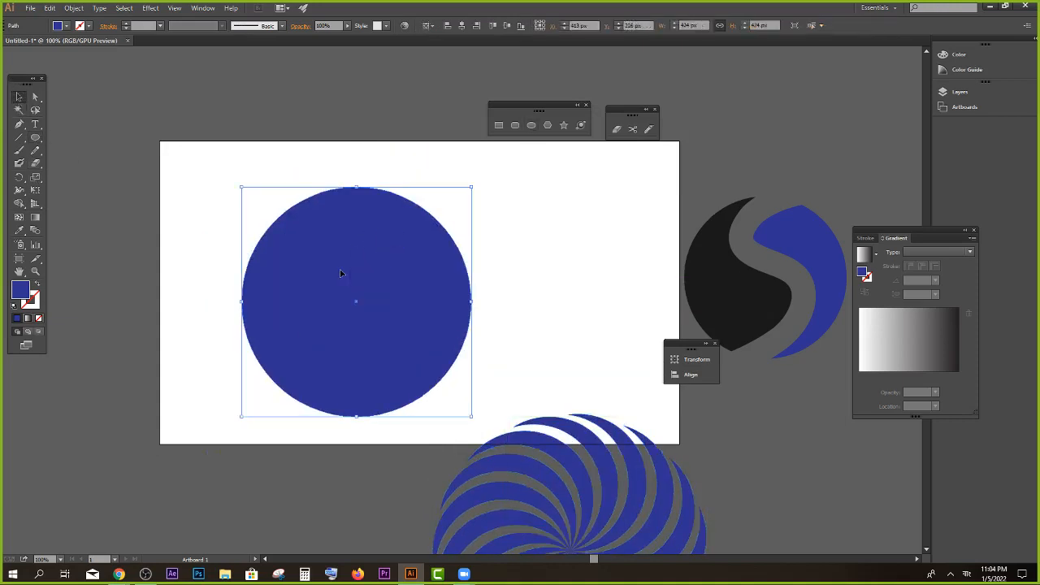
{"action": "scroll", "coordinate": [202, 220], "scroll_direction": "down", "scroll_amount": 1}
{"action": "left_click", "coordinate": [203, 220]}
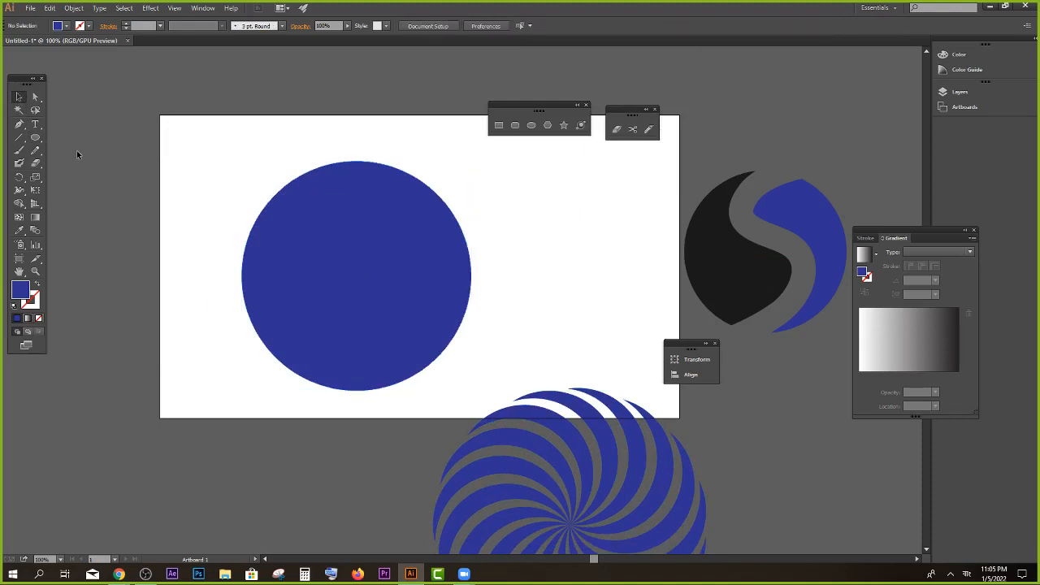
Step: Draw a small circle about 27 px across at the centre of the large blue circle and fill it red
{"action": "left_click", "coordinate": [35, 137]}
{"action": "mouse_move", "coordinate": [355, 276]}
{"action": "left_mouse_down"}
{"action": "mouse_move", "coordinate": [378, 281]}
{"action": "mouse_move", "coordinate": [360, 279]}
{"action": "left_mouse_up"}
{"action": "left_click", "coordinate": [65, 26]}
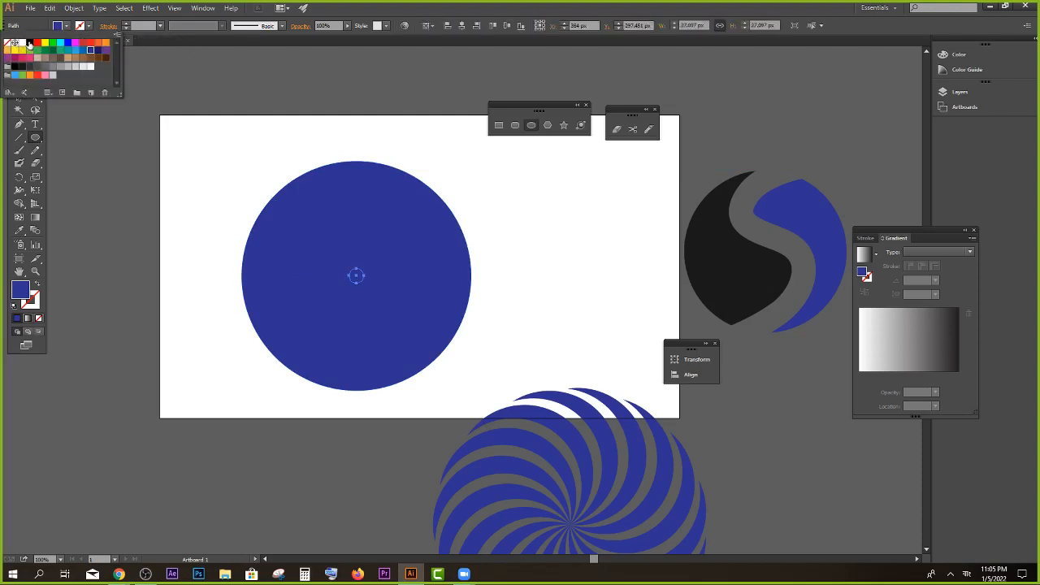
{"action": "left_click", "coordinate": [37, 42]}
{"action": "key", "text": "v"}
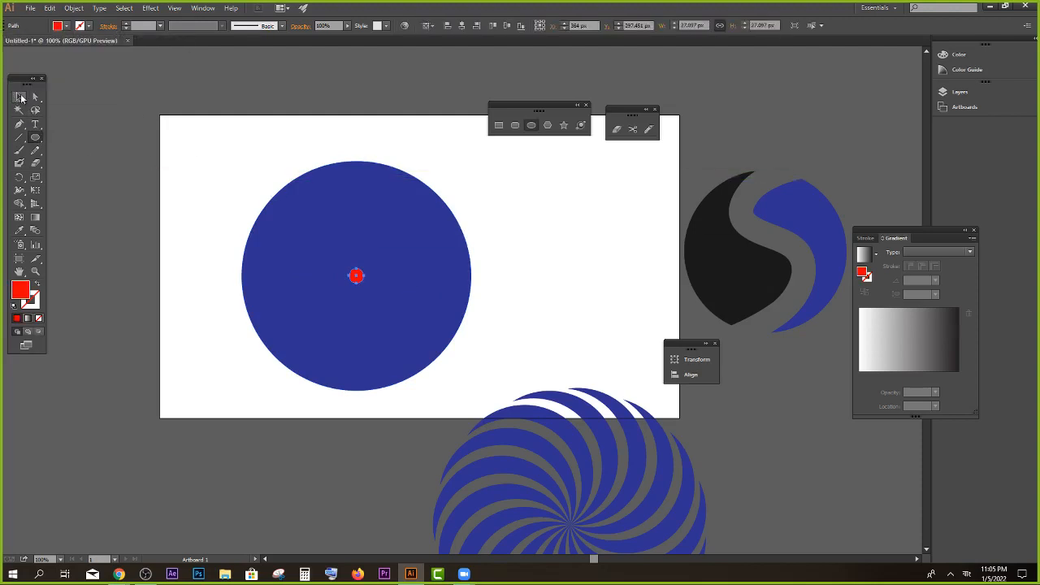
{"action": "left_click", "coordinate": [179, 155]}
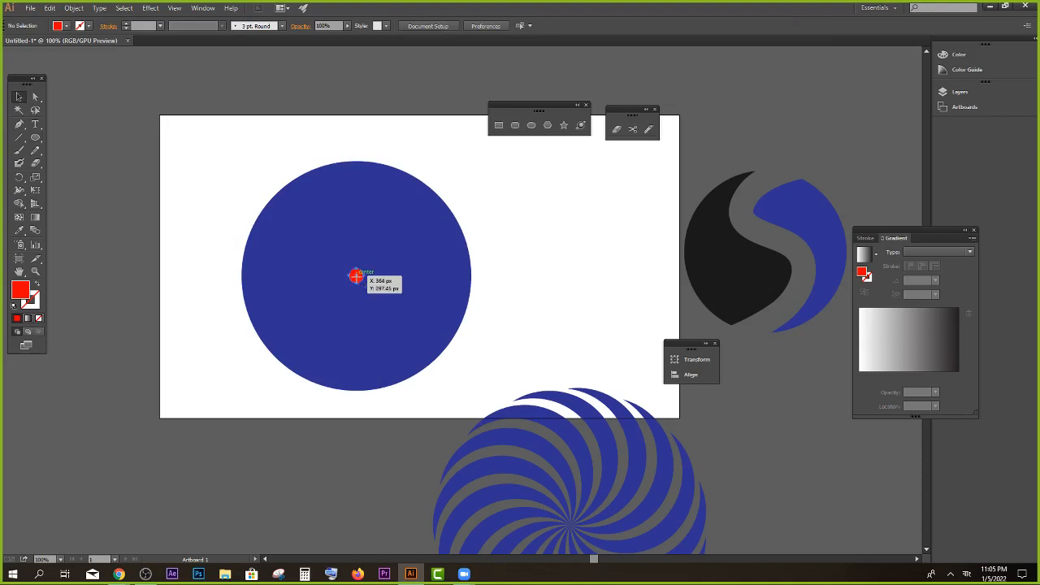
Step: Lock the small red circle, try moving the large blue circle beneath it, and undo that move
{"action": "left_click", "coordinate": [356, 276]}
{"action": "left_click_drag", "start_coordinate": [355, 277], "coordinate": [373, 301]}
{"action": "key", "text": "ctrl+2"}
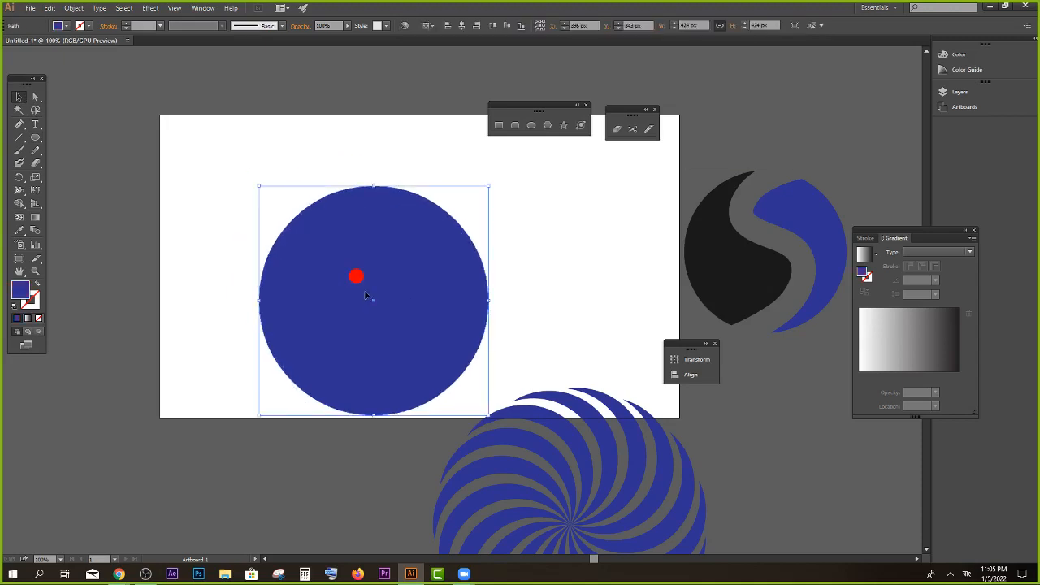
{"action": "key", "text": "ctrl+z"}
{"action": "left_click", "coordinate": [512, 270]}
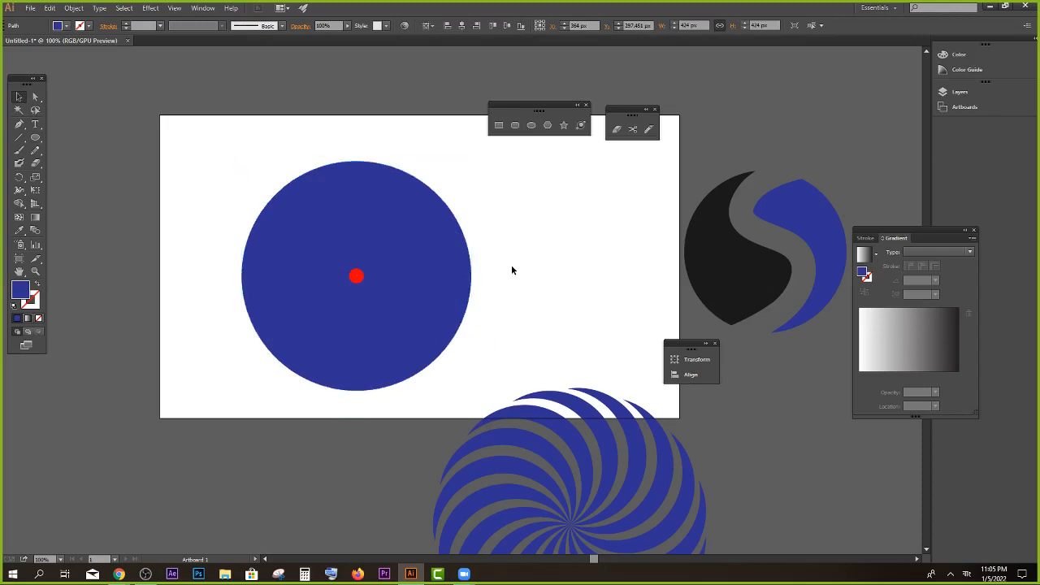
{"action": "left_click", "coordinate": [357, 278]}
{"action": "left_click", "coordinate": [473, 272]}
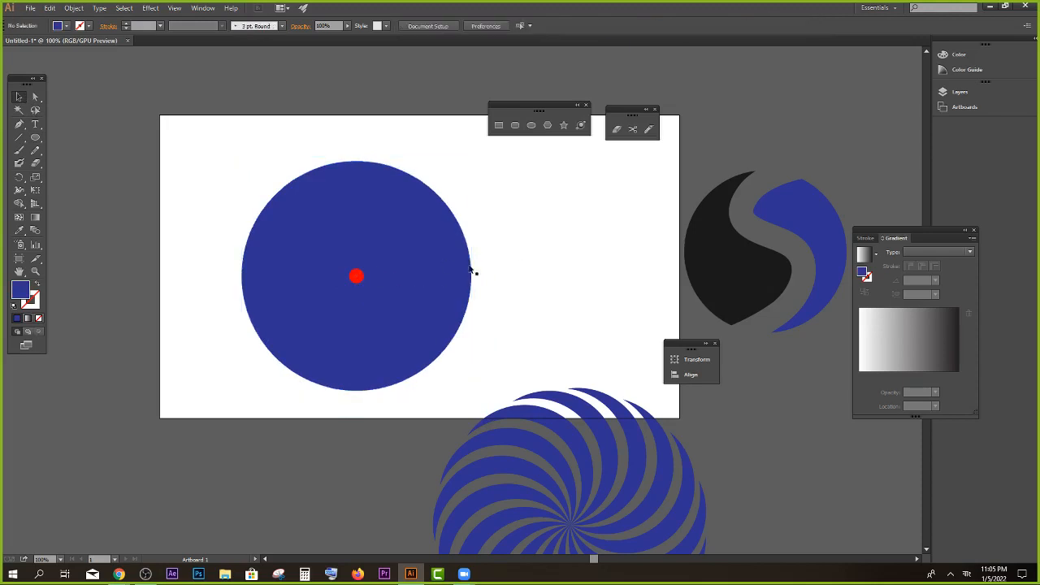
Step: Duplicate the large dark blue circle, offset the copy up and to the right, and fill the copy with medium blue
{"action": "scroll", "coordinate": [262, 281], "scroll_direction": "down", "scroll_amount": 1}
{"action": "scroll", "coordinate": [268, 282], "scroll_direction": "up", "scroll_amount": 1}
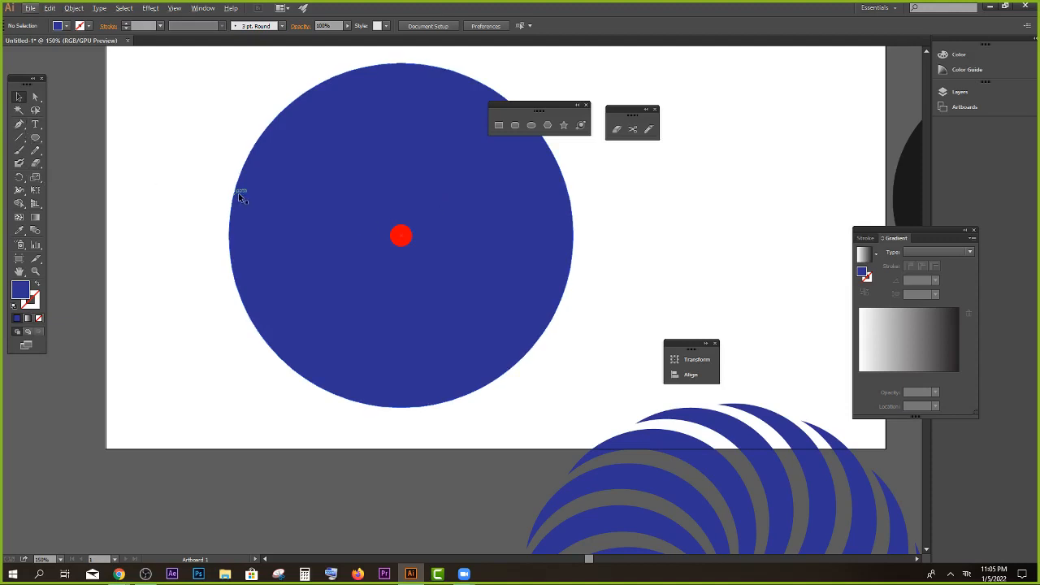
{"action": "left_click", "coordinate": [272, 194]}
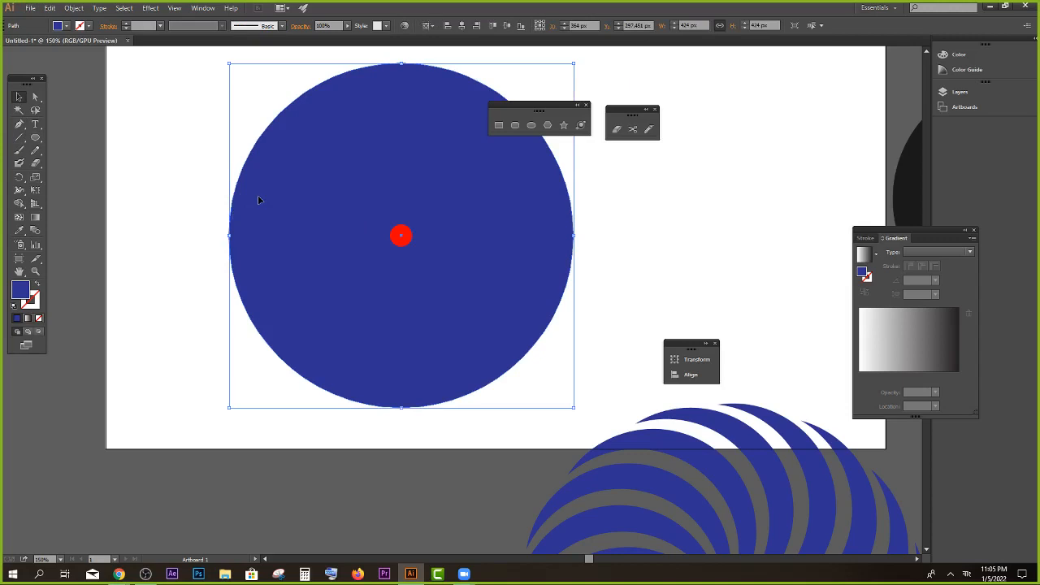
{"action": "left_click_drag", "start_coordinate": [262, 202], "coordinate": [298, 164]}
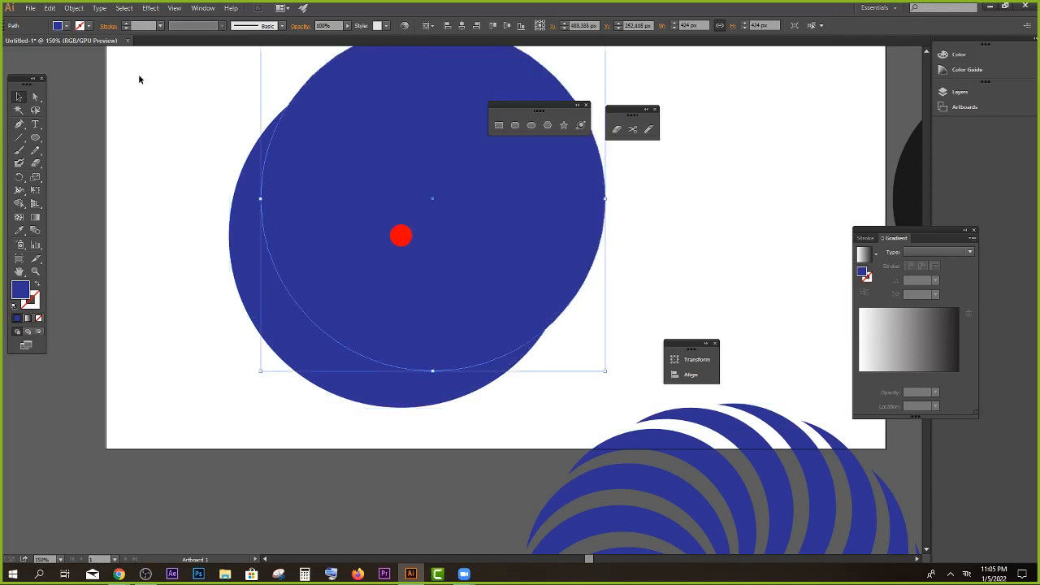
{"action": "left_click", "coordinate": [59, 25]}
{"action": "left_click", "coordinate": [83, 55]}
{"action": "left_click", "coordinate": [144, 173]}
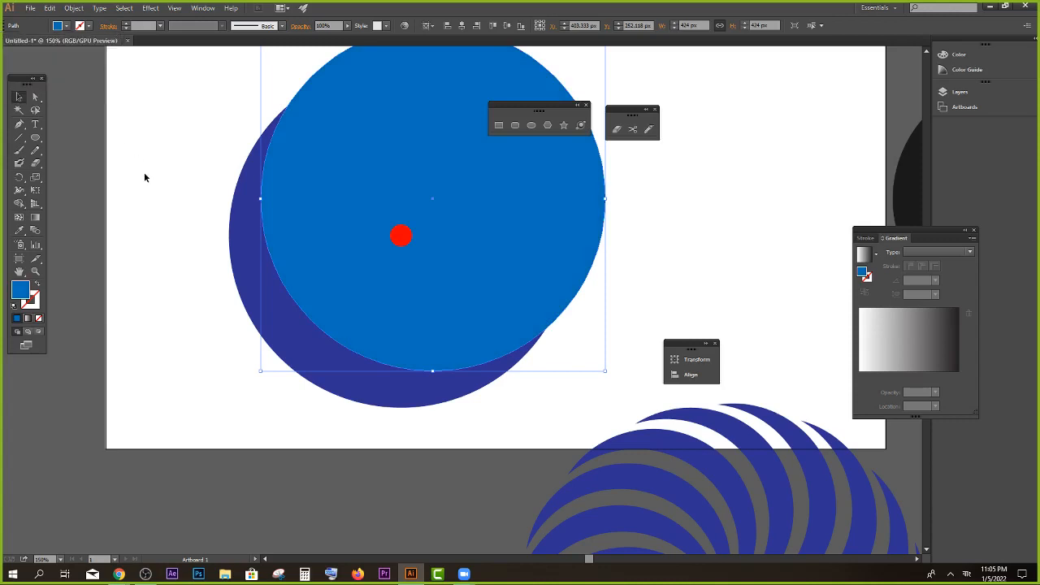
{"action": "left_click", "coordinate": [144, 177]}
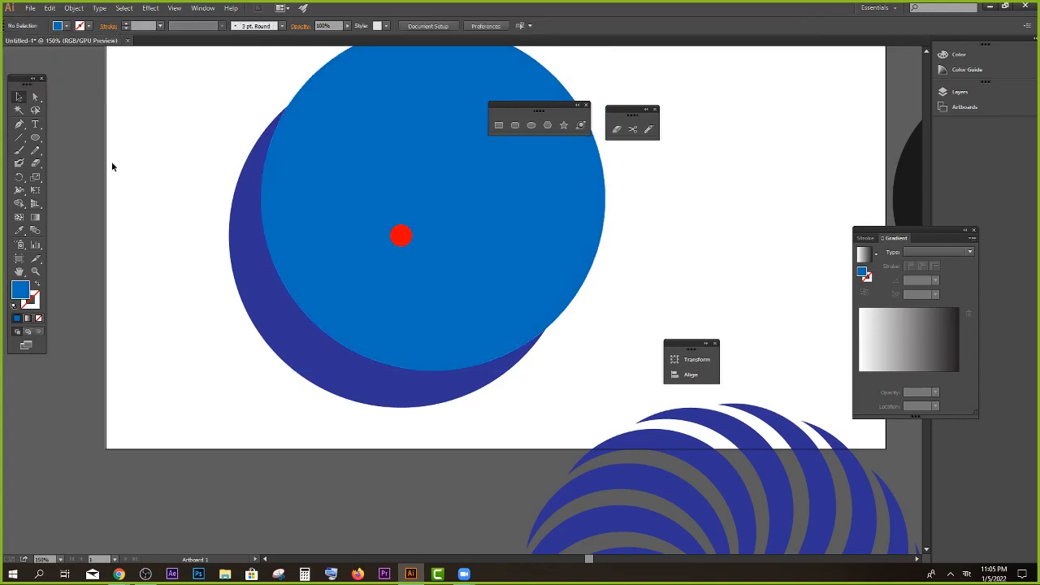
Step: Draw a slanted line about 115 px tall across the lower-left part of the dark blue crescent
{"action": "left_click", "coordinate": [23, 140]}
{"action": "left_click_drag", "start_coordinate": [289, 251], "coordinate": [245, 343]}
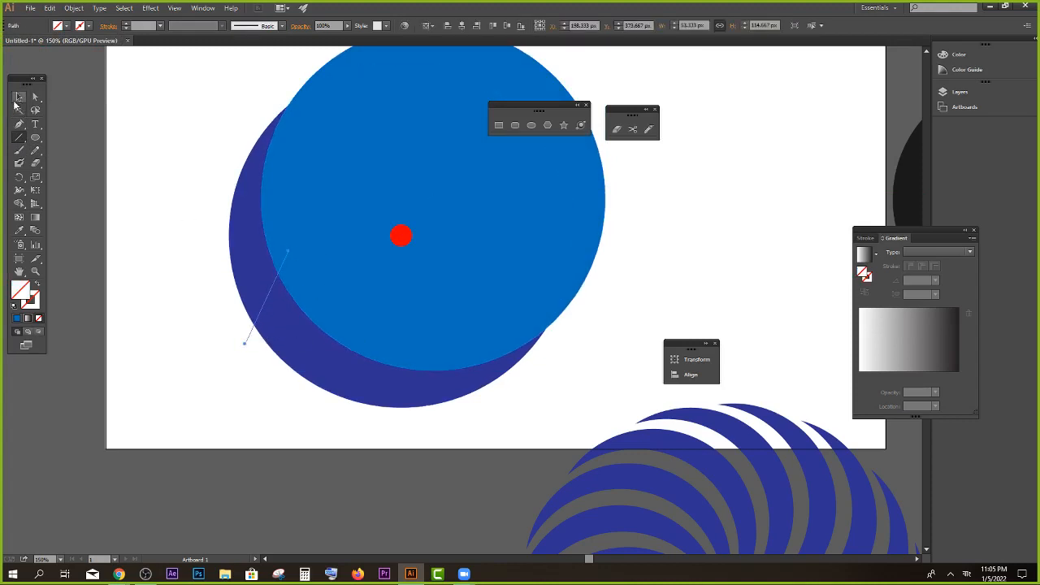
{"action": "left_click", "coordinate": [20, 97]}
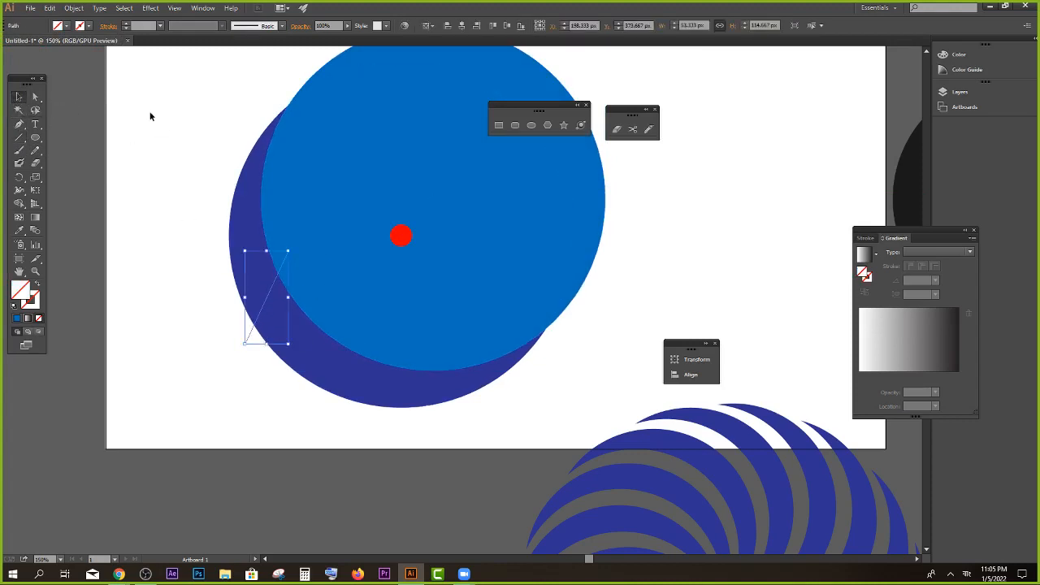
Step: With Shape Builder, remove the lighter circle and the crescent part beyond the line, keeping only the left dark blue blade
{"action": "left_click_drag", "start_coordinate": [144, 75], "coordinate": [560, 396]}
{"action": "scroll", "coordinate": [457, 356], "scroll_direction": "up", "scroll_amount": 1}
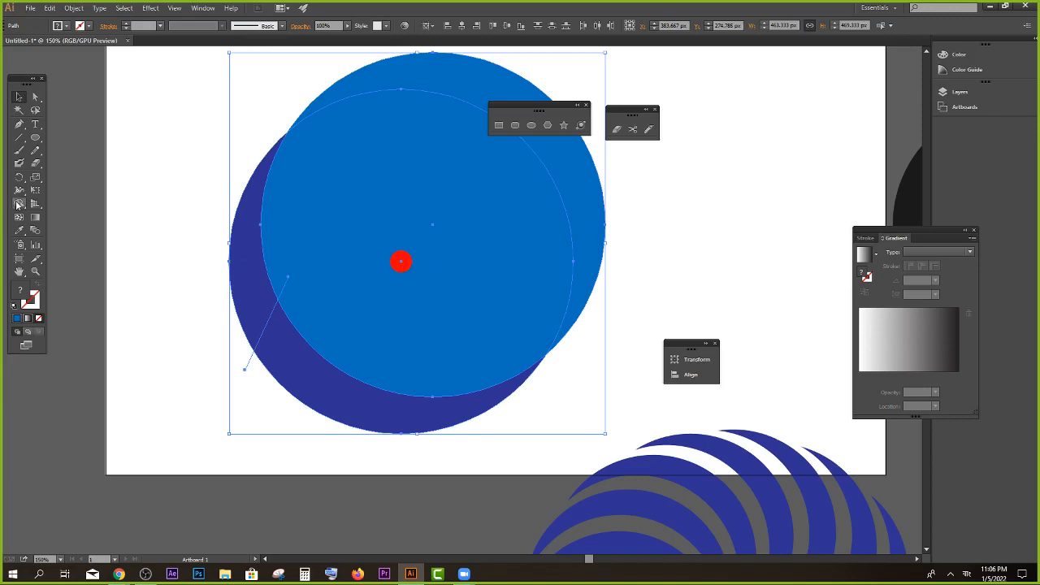
{"action": "left_click_drag", "start_coordinate": [17, 205], "coordinate": [84, 210]}
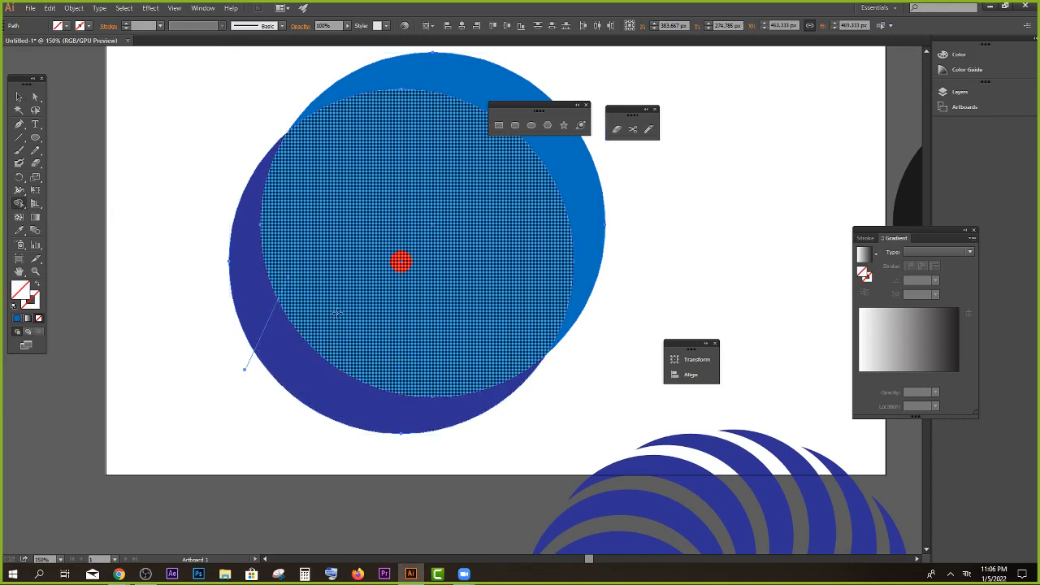
{"action": "left_click_drag", "start_coordinate": [333, 307], "coordinate": [295, 449]}
{"action": "left_click_drag", "start_coordinate": [334, 160], "coordinate": [323, 42]}
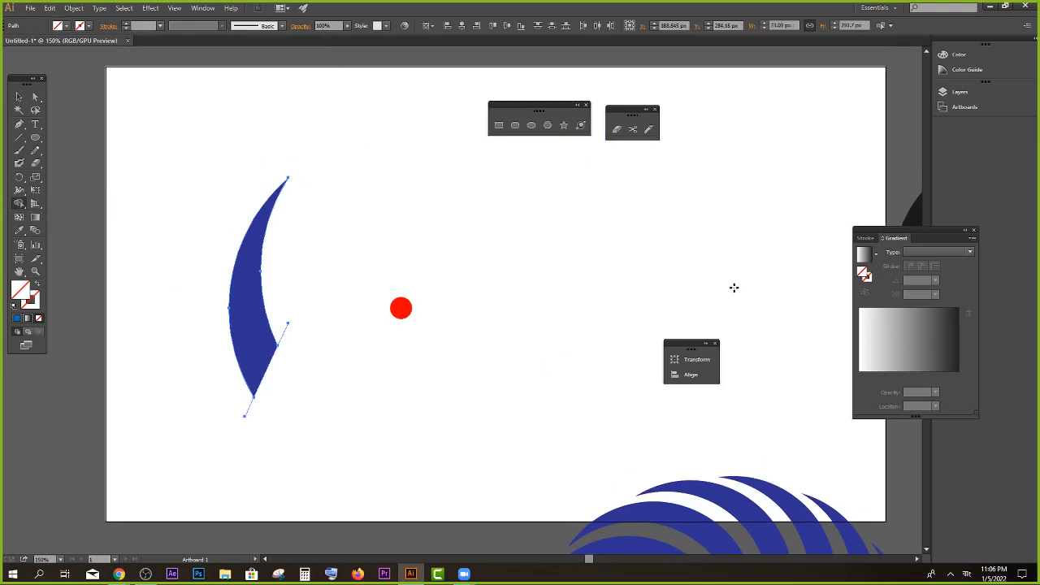
{"action": "left_click", "coordinate": [19, 96]}
{"action": "left_click", "coordinate": [439, 212]}
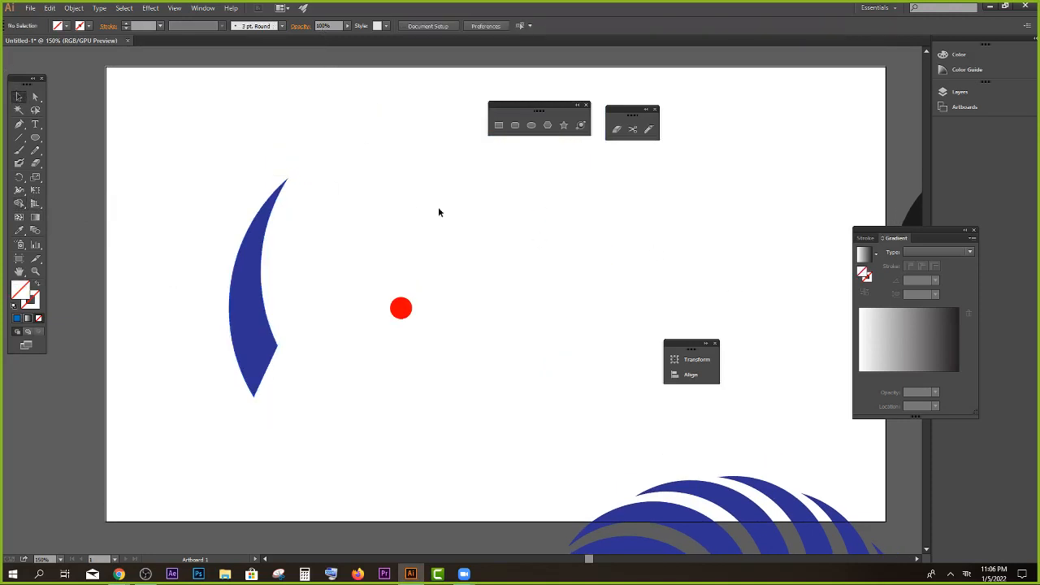
Step: Make a copy of the blade rotated by 360/4 degrees around the centre of the red circle
{"action": "left_click", "coordinate": [262, 264]}
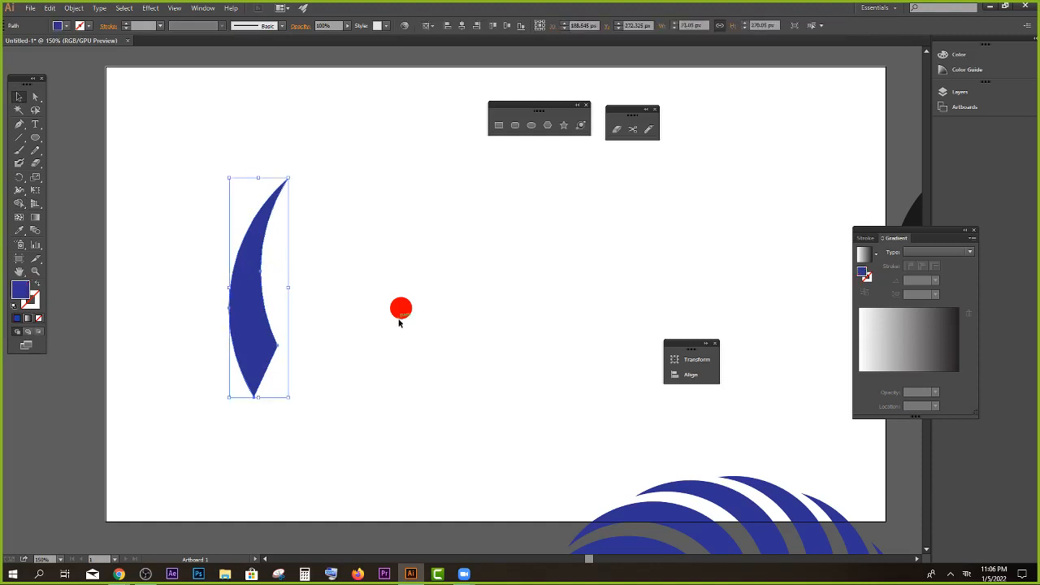
{"action": "left_click", "coordinate": [499, 324]}
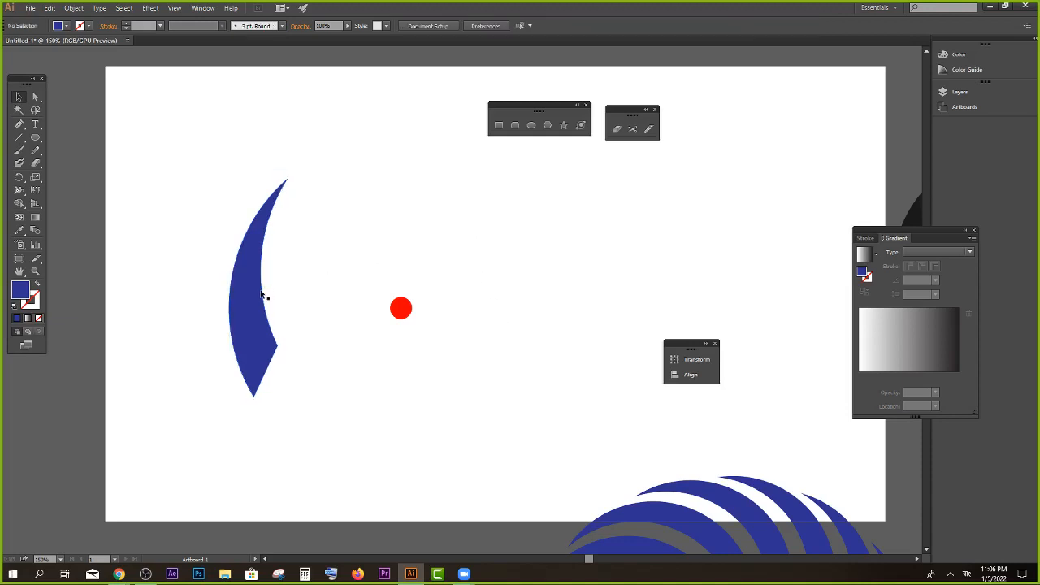
{"action": "left_click", "coordinate": [258, 293]}
{"action": "left_click", "coordinate": [18, 179]}
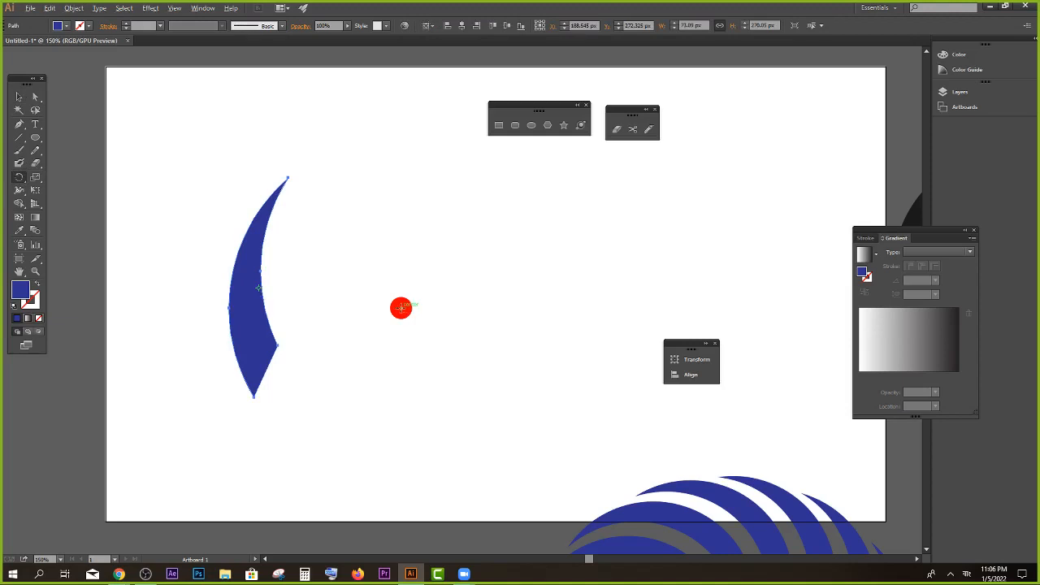
{"action": "left_click", "coordinate": [400, 307], "text": "alt"}
{"action": "type", "text": "360/4"}
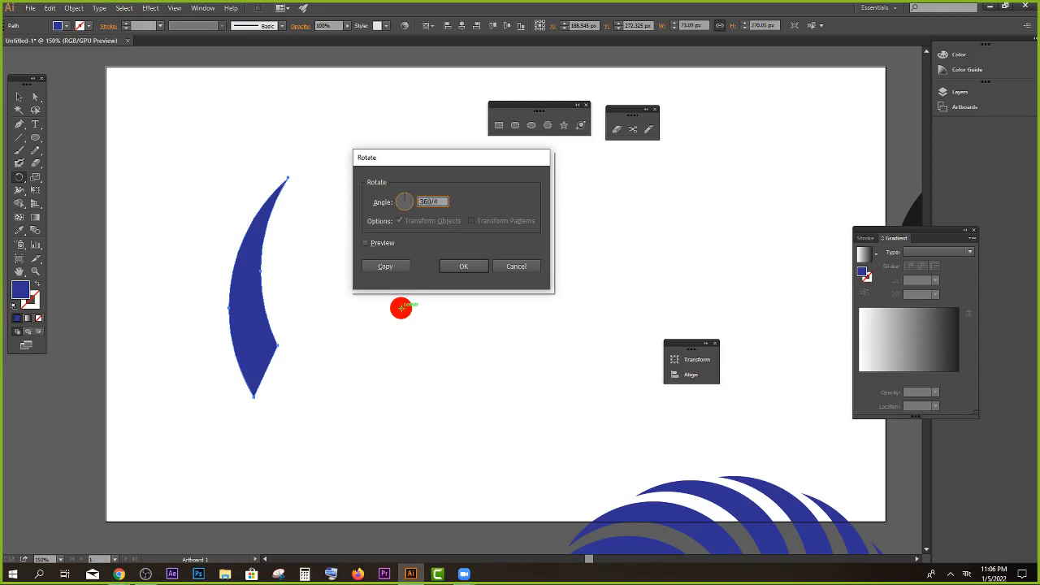
{"action": "left_click", "coordinate": [390, 266]}
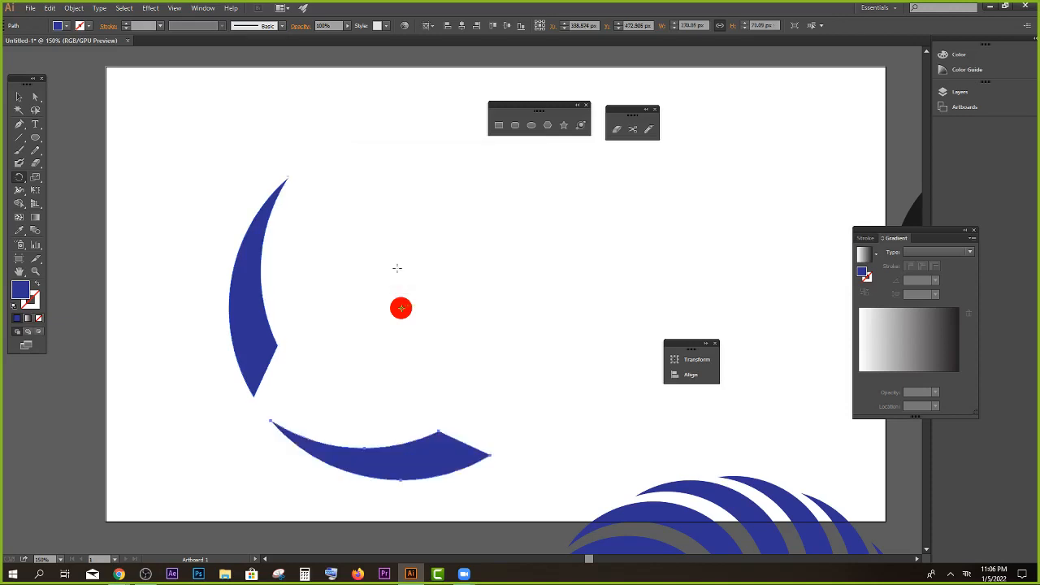
Step: Repeat the rotated copy twice to complete a ring of four blades, and deselect the artwork
{"action": "key", "text": "ctrl+d"}
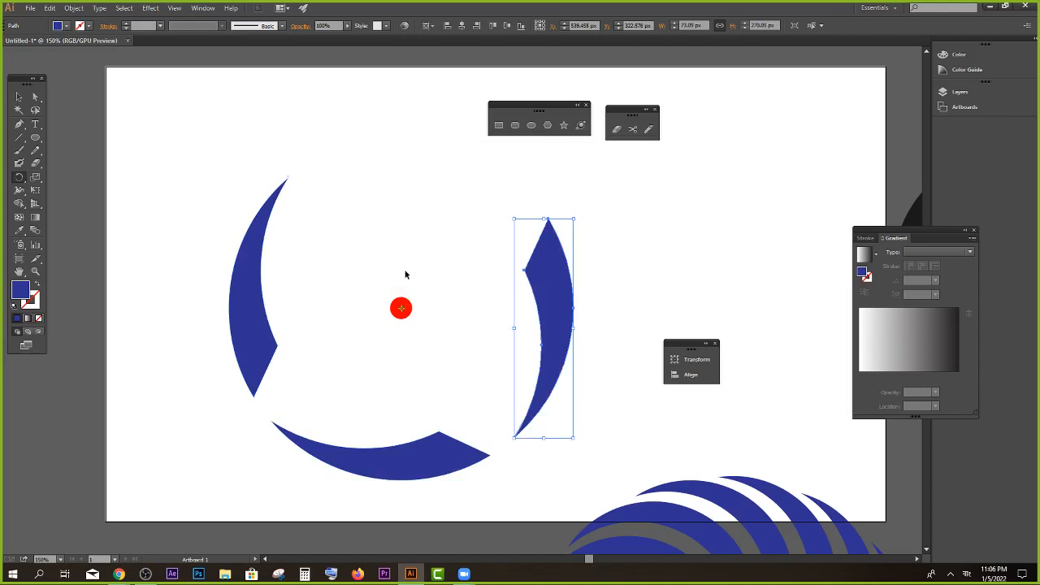
{"action": "key", "text": "ctrl+d"}
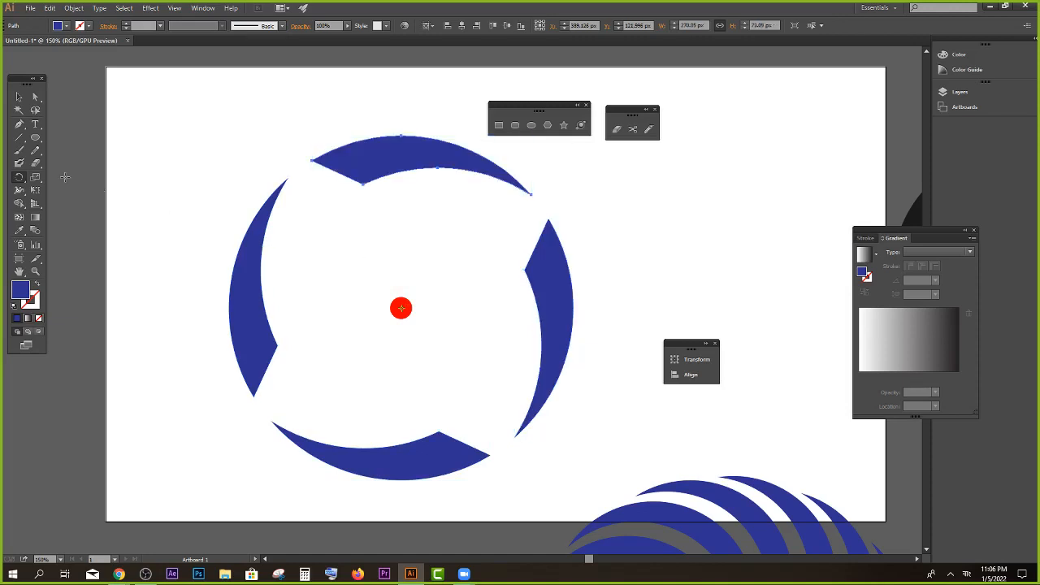
{"action": "left_click", "coordinate": [18, 96]}
{"action": "scroll", "coordinate": [352, 245], "scroll_direction": "down", "scroll_amount": 1}
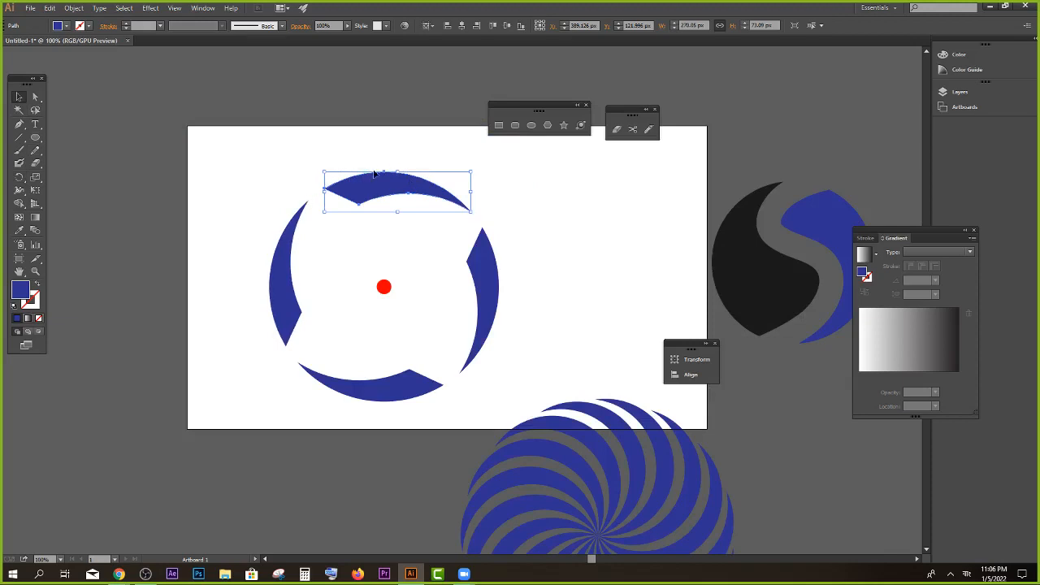
{"action": "left_click", "coordinate": [280, 213]}
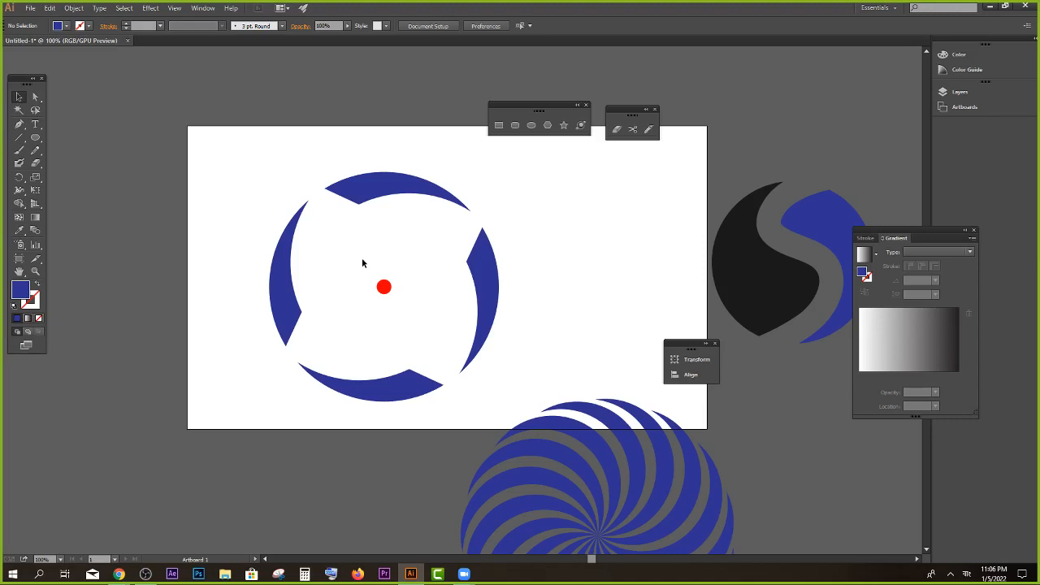
Step: Move the small red circle out of the ring to the empty area at its upper right
{"action": "scroll", "coordinate": [361, 258], "scroll_direction": "up", "scroll_amount": 1}
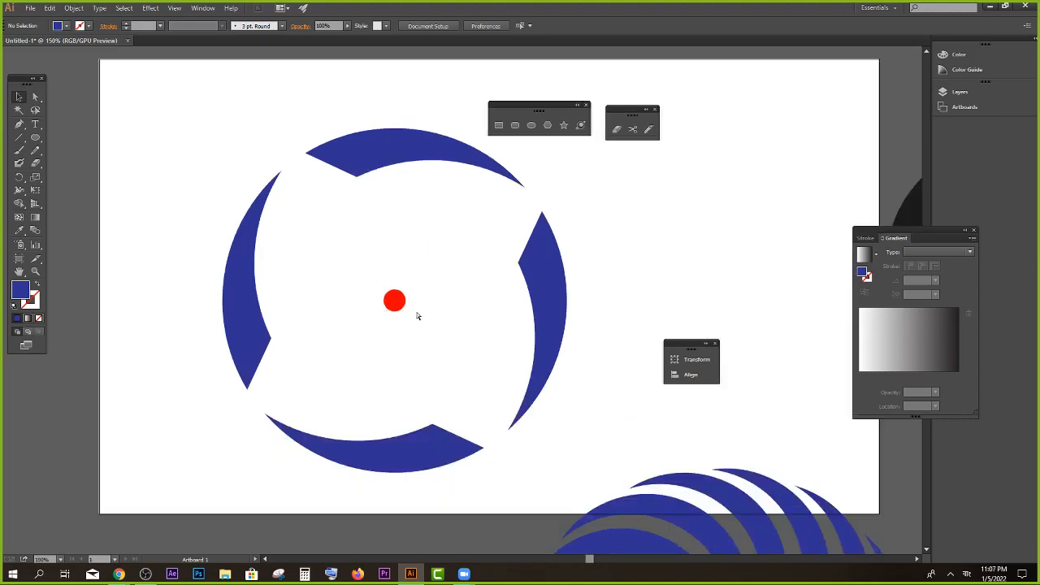
{"action": "left_click", "coordinate": [402, 307]}
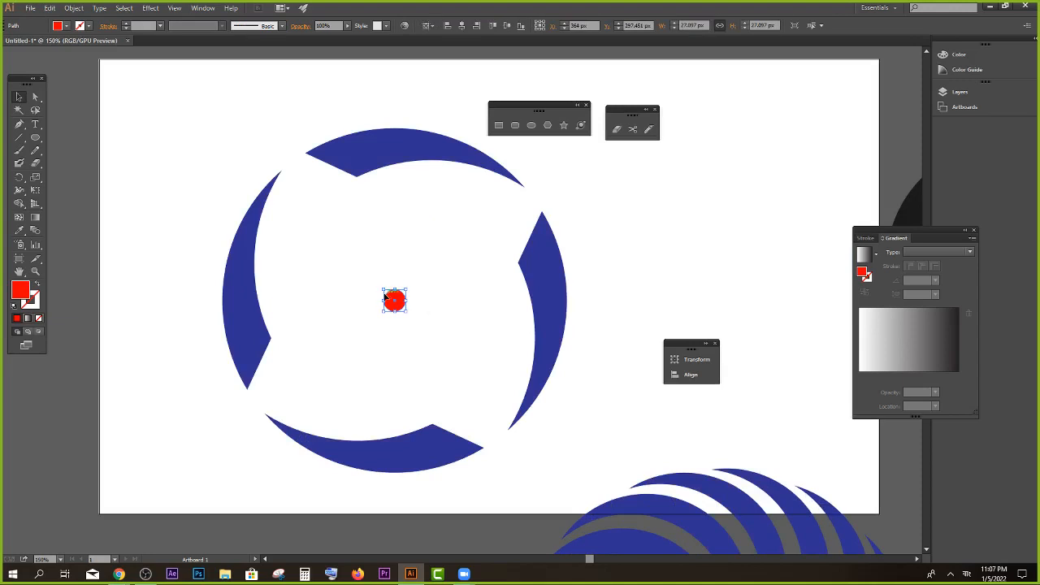
{"action": "scroll", "coordinate": [385, 297], "scroll_direction": "up", "scroll_amount": 1}
{"action": "scroll", "coordinate": [398, 296], "scroll_direction": "down", "scroll_amount": 1}
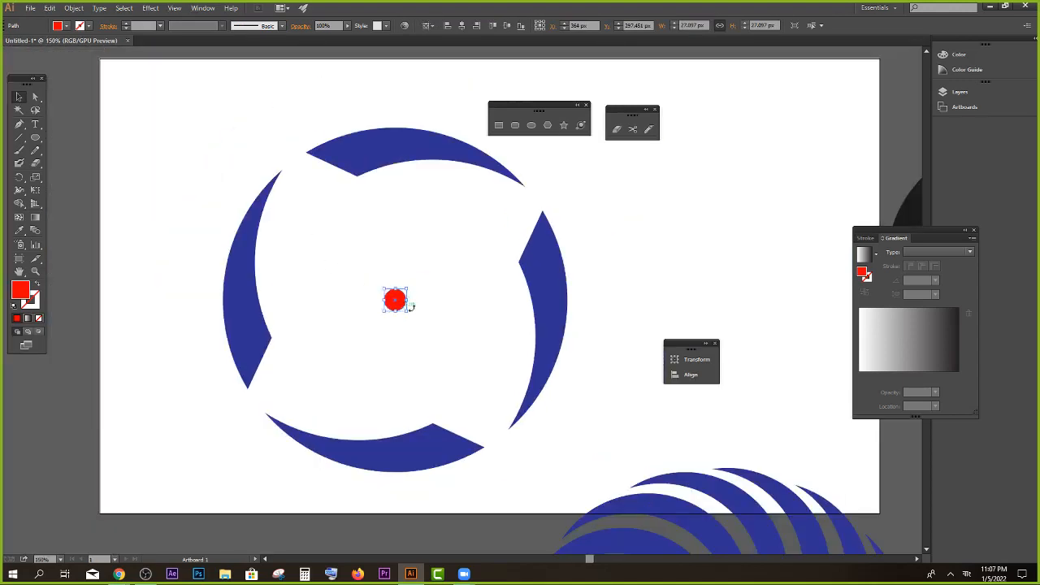
{"action": "left_click_drag", "start_coordinate": [395, 300], "coordinate": [645, 203]}
{"action": "scroll", "coordinate": [249, 240], "scroll_direction": "down", "scroll_amount": 2}
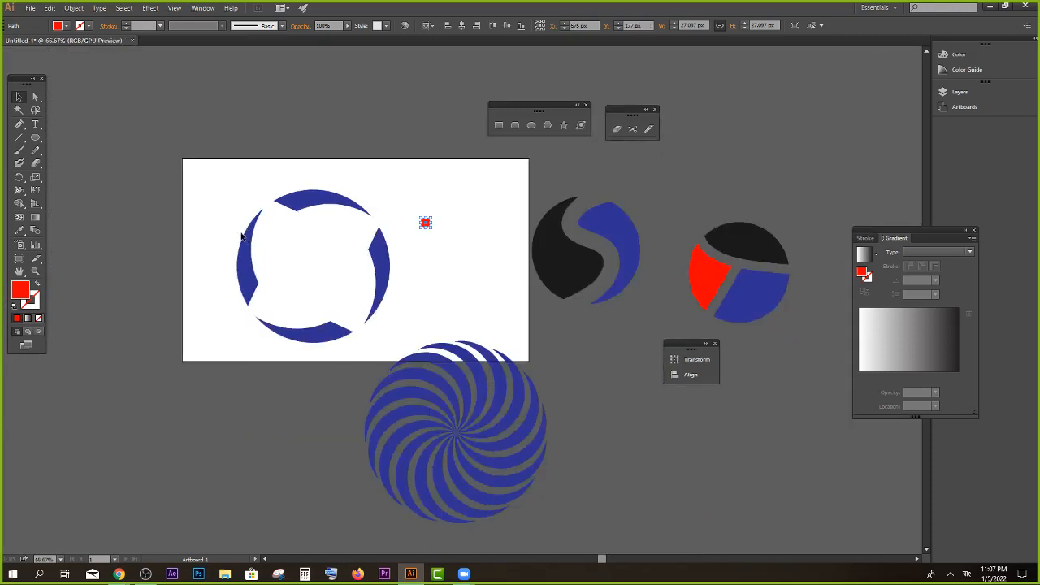
Step: Fill the left blade with medium blue (R=0 G=113 B=188) and the right blade with red
{"action": "scroll", "coordinate": [242, 236], "scroll_direction": "up", "scroll_amount": 2}
{"action": "left_click", "coordinate": [248, 243]}
{"action": "left_click", "coordinate": [62, 25]}
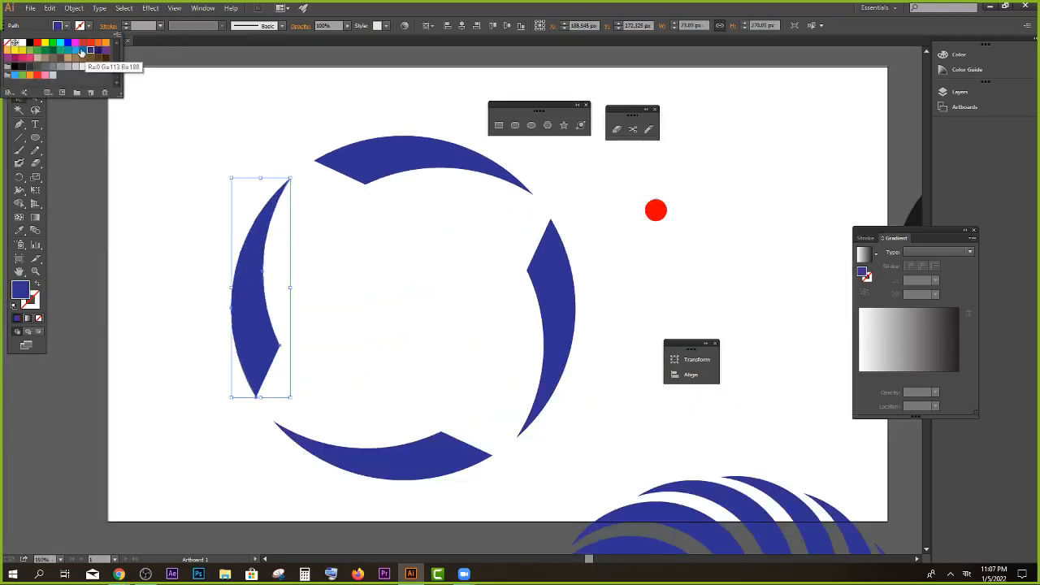
{"action": "left_click", "coordinate": [81, 51]}
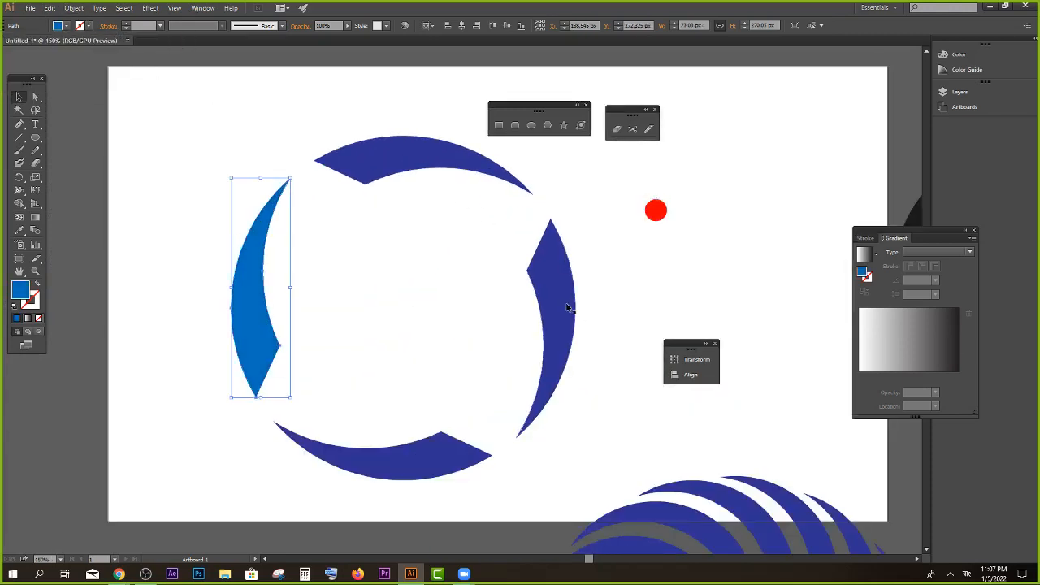
{"action": "left_click", "coordinate": [569, 308]}
{"action": "left_click", "coordinate": [63, 25]}
{"action": "left_click", "coordinate": [39, 43]}
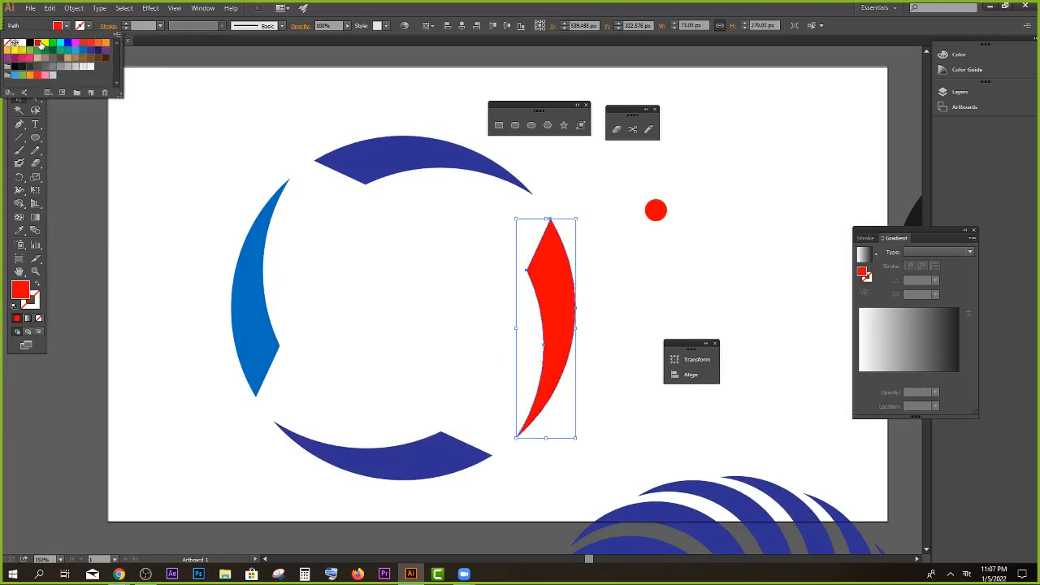
Step: Try orange as the fill of the bottom blade
{"action": "left_click", "coordinate": [382, 470]}
{"action": "left_click", "coordinate": [64, 25]}
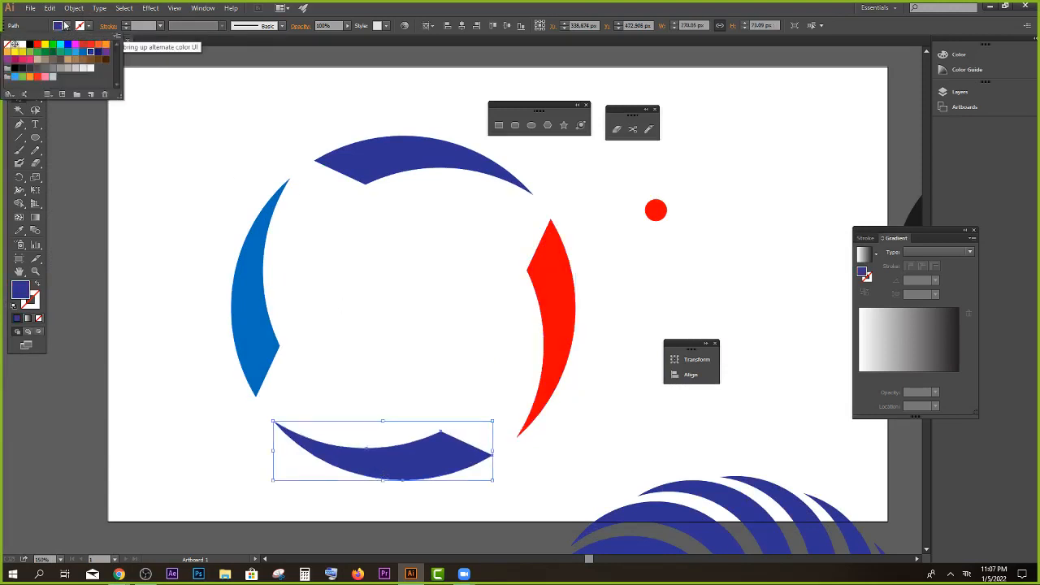
{"action": "left_click", "coordinate": [99, 43]}
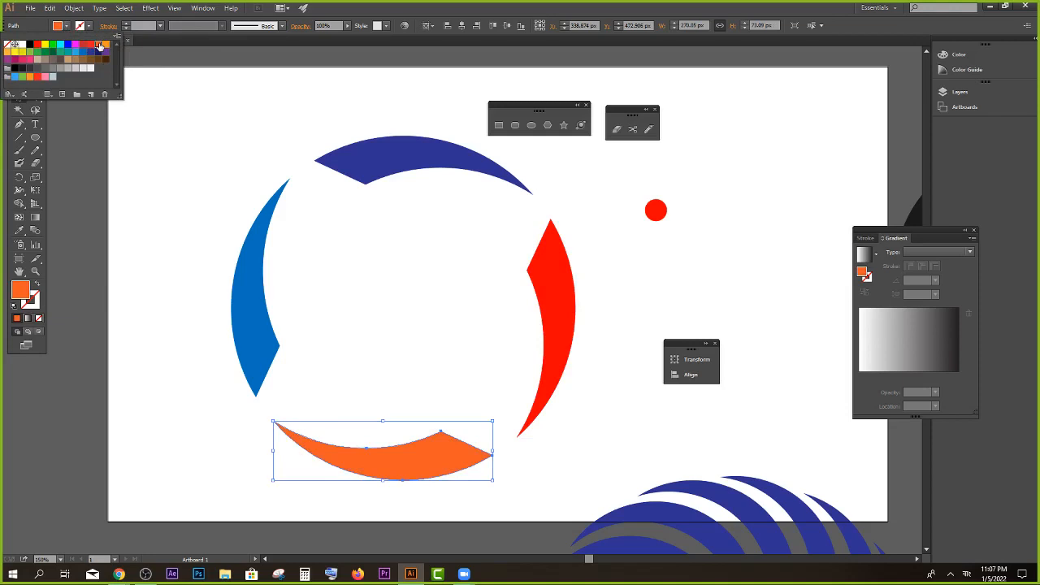
{"action": "left_click", "coordinate": [301, 197]}
Step: Fill the bottom blade with green and deselect it
{"action": "scroll", "coordinate": [301, 198], "scroll_direction": "down", "scroll_amount": 1}
{"action": "left_click", "coordinate": [349, 380]}
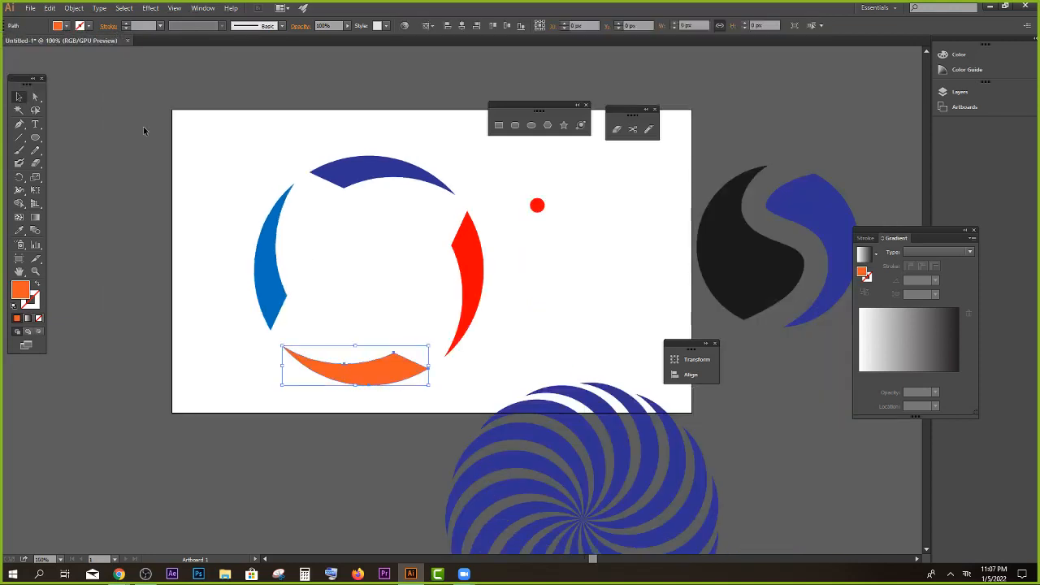
{"action": "left_click", "coordinate": [66, 25]}
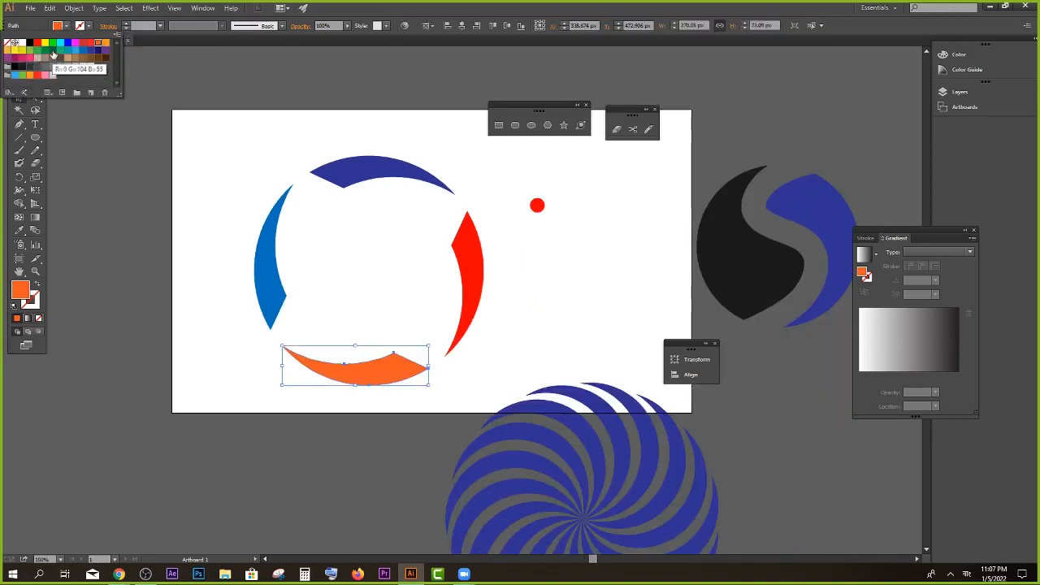
{"action": "left_click", "coordinate": [52, 54]}
{"action": "left_click", "coordinate": [45, 50]}
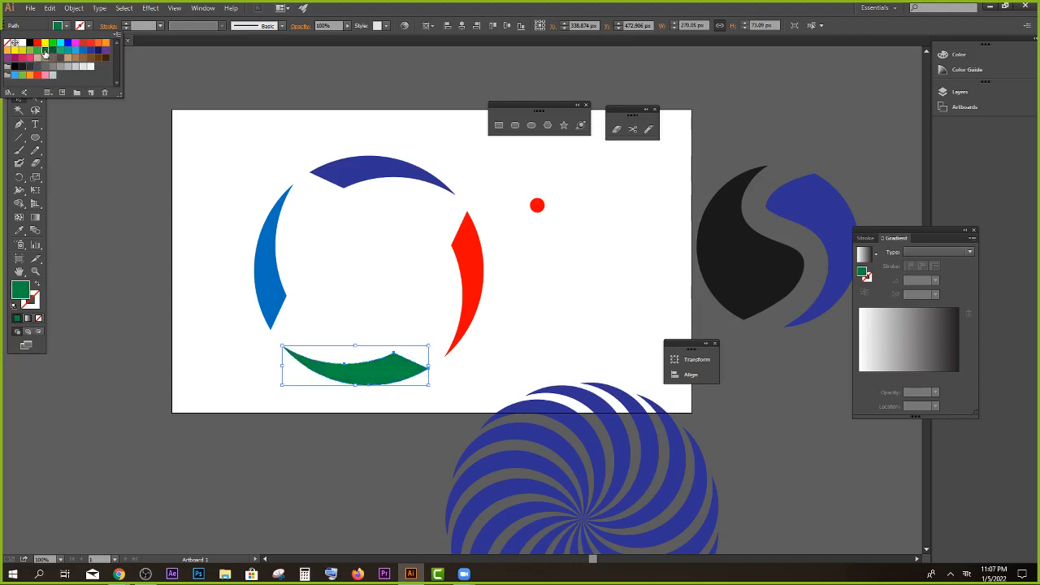
{"action": "left_click", "coordinate": [362, 243]}
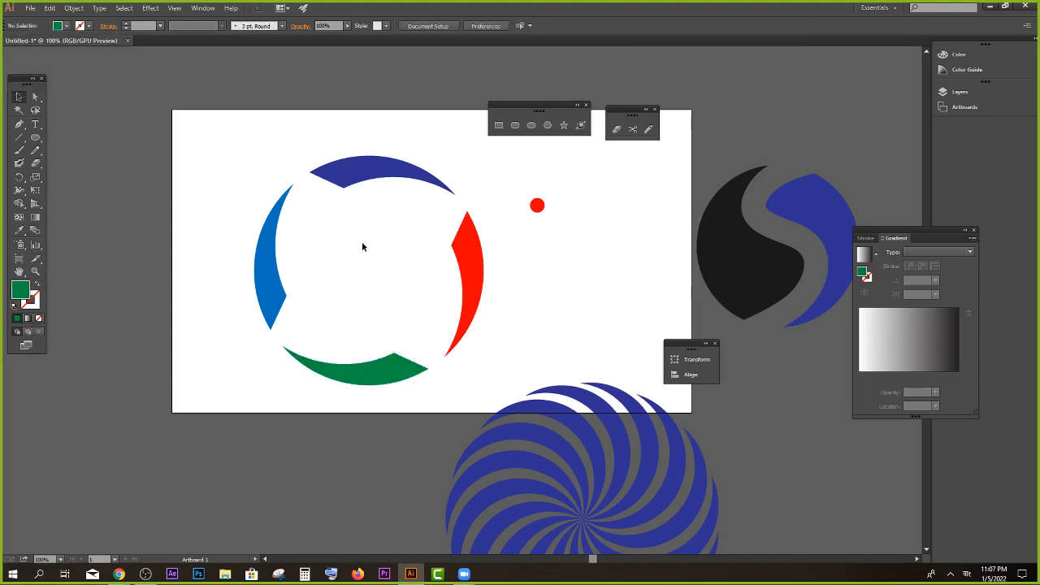
Step: Draw a green rounded rectangle about 177.5 × 58 px in the middle of the ring
{"action": "left_click", "coordinate": [35, 138]}
{"action": "left_click", "coordinate": [85, 152]}
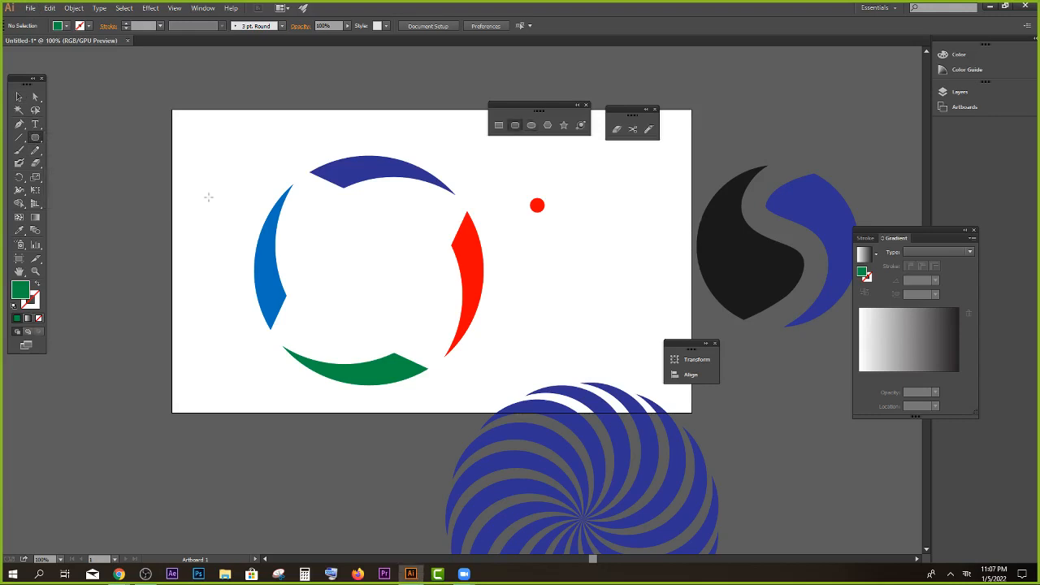
{"action": "scroll", "coordinate": [354, 247], "scroll_direction": "up", "scroll_amount": 2}
{"action": "left_click_drag", "start_coordinate": [299, 262], "coordinate": [490, 324]}
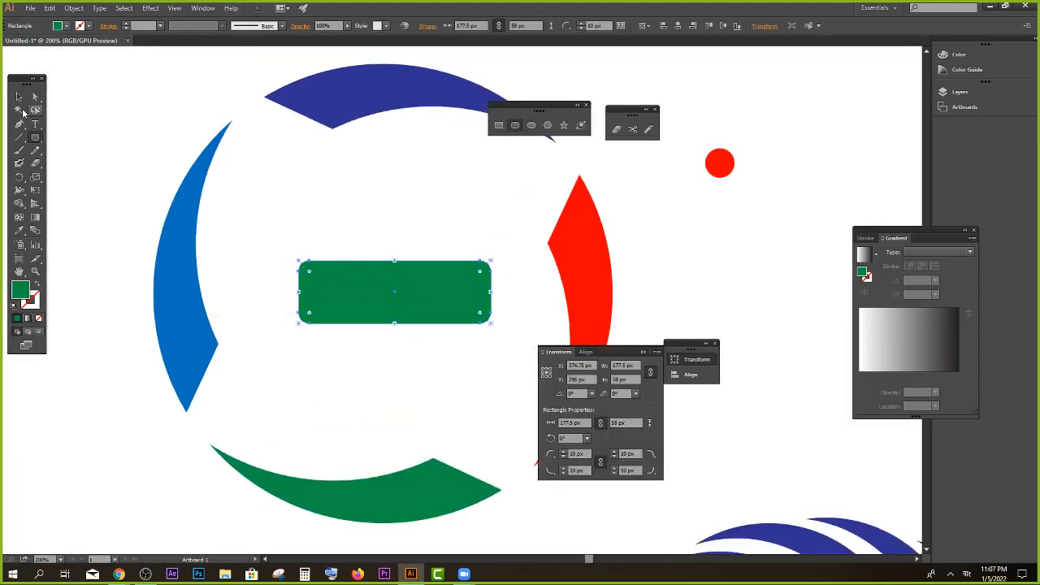
Step: Form a green cross by duplicating the rounded rectangle, turned 90° and centred on the original
{"action": "left_click", "coordinate": [20, 96]}
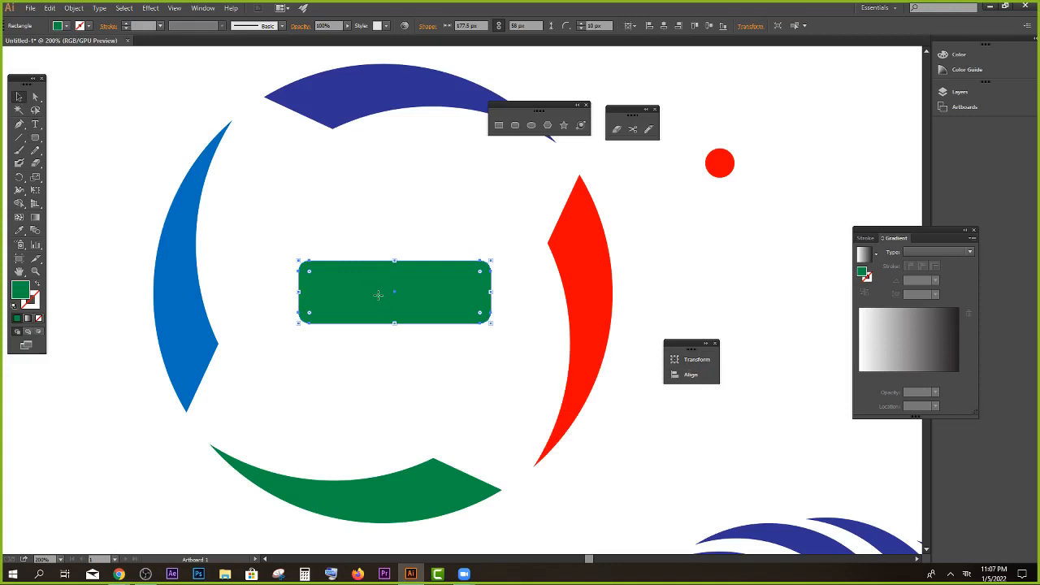
{"action": "left_click_drag", "start_coordinate": [379, 297], "coordinate": [381, 225]}
{"action": "left_click_drag", "start_coordinate": [495, 182], "coordinate": [419, 287]}
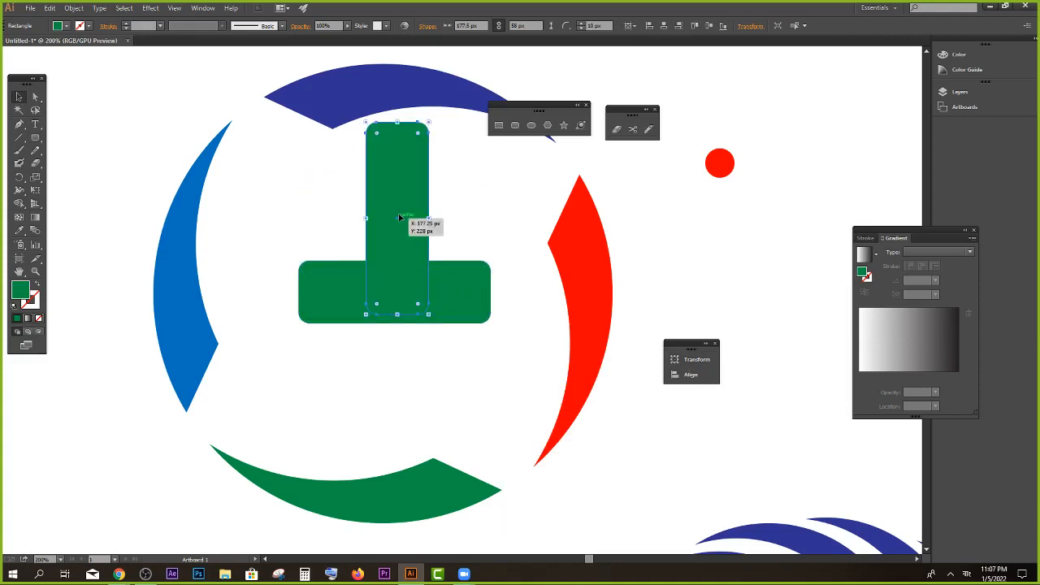
{"action": "left_click_drag", "start_coordinate": [401, 208], "coordinate": [401, 262]}
{"action": "left_click_drag", "start_coordinate": [276, 209], "coordinate": [399, 291]}
{"action": "key", "text": "ctrl+1"}
{"action": "left_click", "coordinate": [273, 213]}
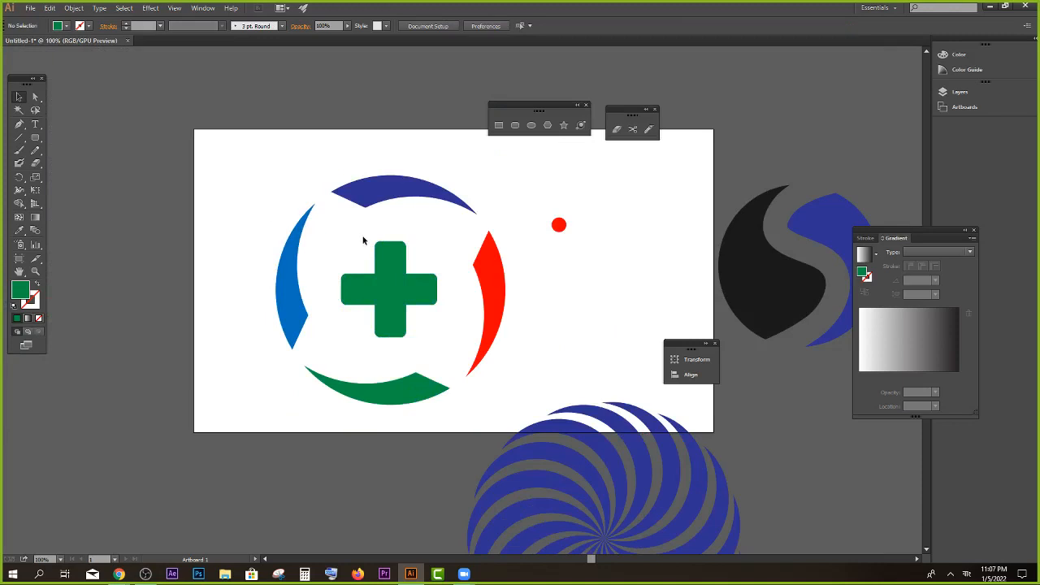
Step: Enlarge the green cross slightly inside the ring of blades and deselect it
{"action": "left_click_drag", "start_coordinate": [342, 235], "coordinate": [439, 335]}
{"action": "left_click_drag", "start_coordinate": [437, 242], "coordinate": [442, 235]}
{"action": "left_click", "coordinate": [277, 209]}
Step: Scale the whole ring and cross logo down to about 277 px wide and deselect it
{"action": "left_click_drag", "start_coordinate": [277, 208], "coordinate": [518, 365]}
{"action": "scroll", "coordinate": [504, 284], "scroll_direction": "up", "scroll_amount": 1}
{"action": "left_click_drag", "start_coordinate": [504, 203], "coordinate": [466, 241]}
{"action": "left_click", "coordinate": [198, 294]}
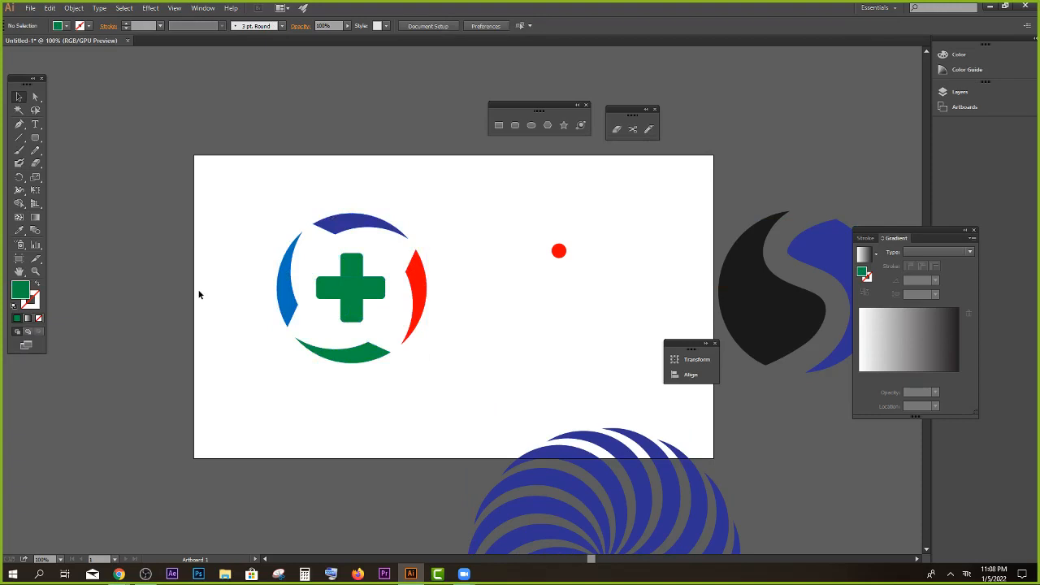
{"action": "scroll", "coordinate": [262, 269], "scroll_direction": "up", "scroll_amount": 1, "text": "alt"}
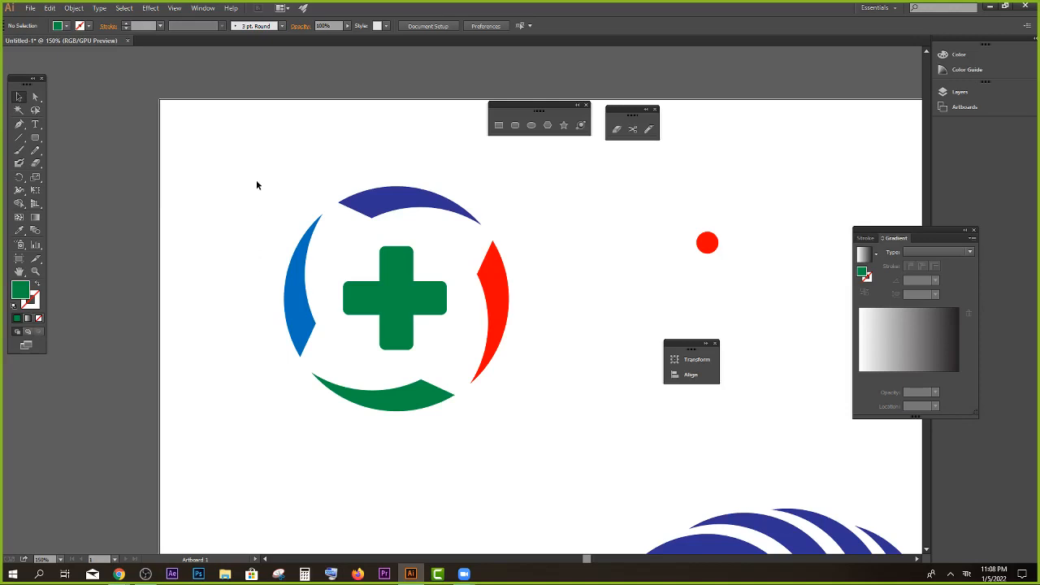
{"action": "left_click_drag", "start_coordinate": [256, 186], "coordinate": [511, 408]}
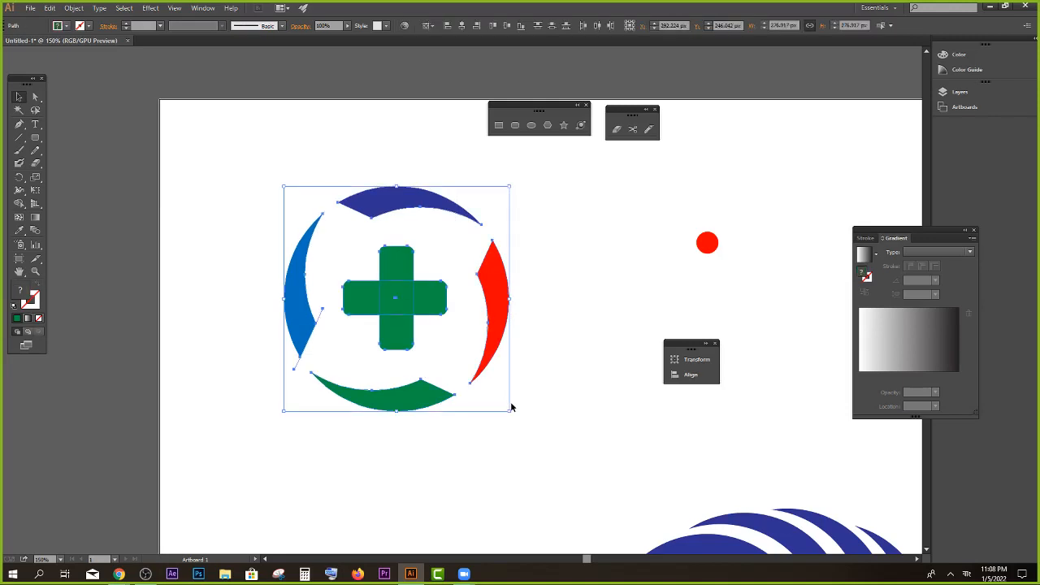
{"action": "left_click", "coordinate": [602, 286]}
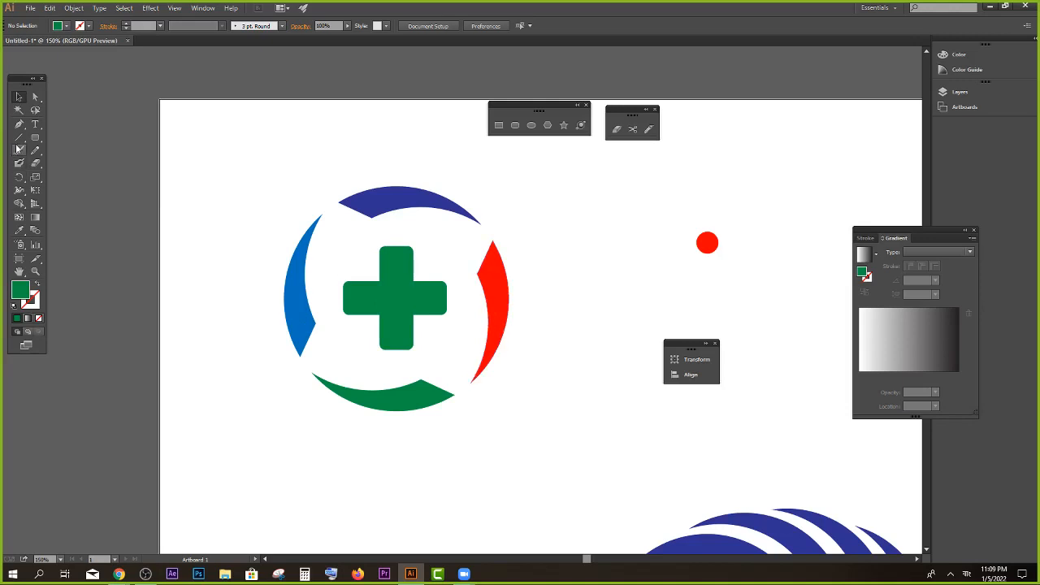
Step: Duplicate the ring's red blade into the empty artboard area to the right of the logo
{"action": "scroll", "coordinate": [462, 258], "scroll_direction": "up", "scroll_amount": 1}
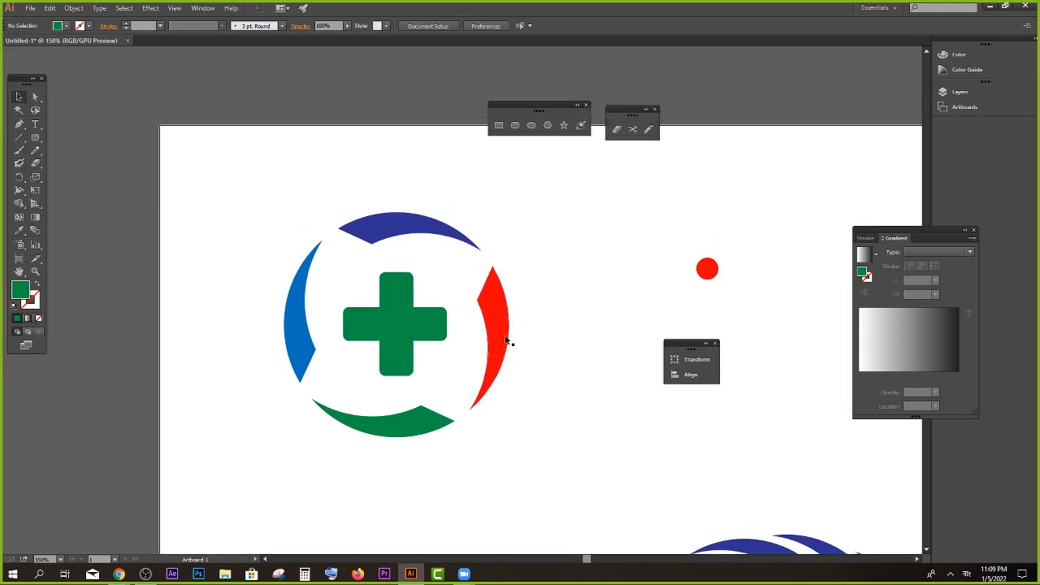
{"action": "left_click", "coordinate": [500, 329]}
{"action": "left_click_drag", "start_coordinate": [498, 317], "coordinate": [626, 228], "text": "alt"}
{"action": "scroll", "coordinate": [627, 228], "scroll_direction": "up", "scroll_amount": 2}
{"action": "left_click_drag", "start_coordinate": [625, 270], "coordinate": [683, 234]}
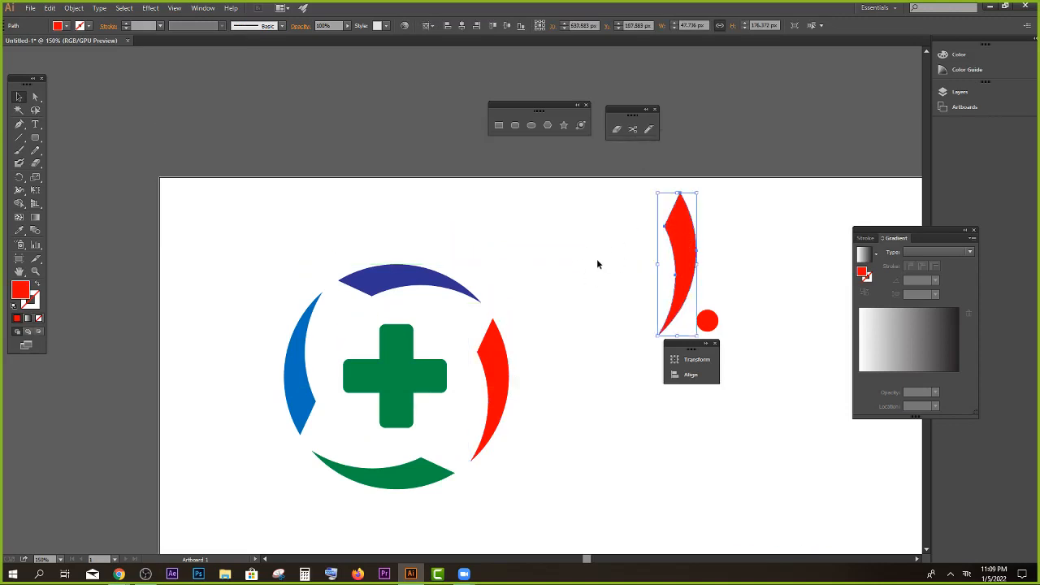
Step: Move the red dot away from the blade copy and close the floating Transform and Align panel group
{"action": "left_click_drag", "start_coordinate": [707, 321], "coordinate": [785, 359]}
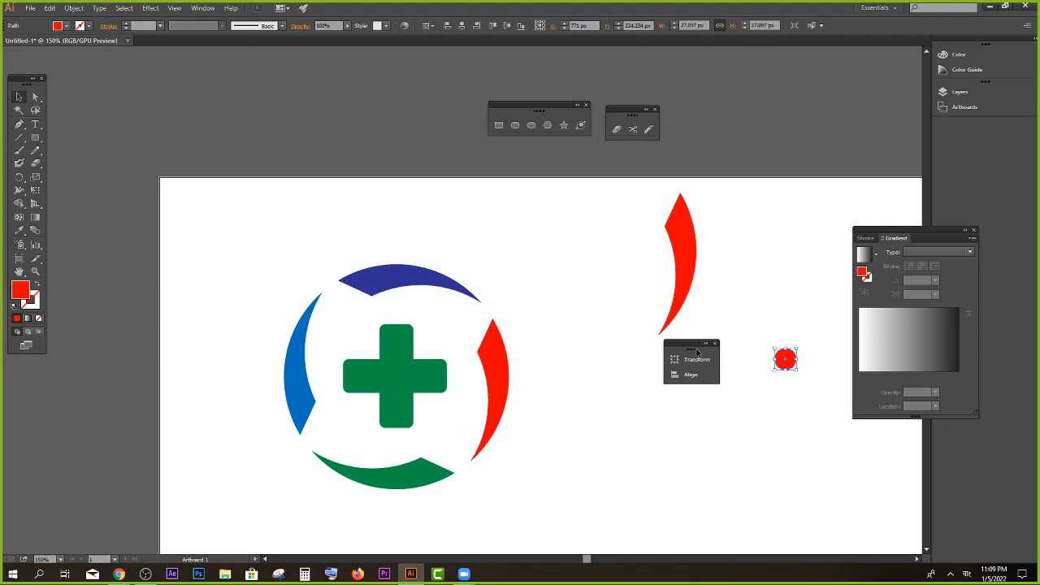
{"action": "left_click", "coordinate": [710, 427]}
{"action": "left_click", "coordinate": [714, 343]}
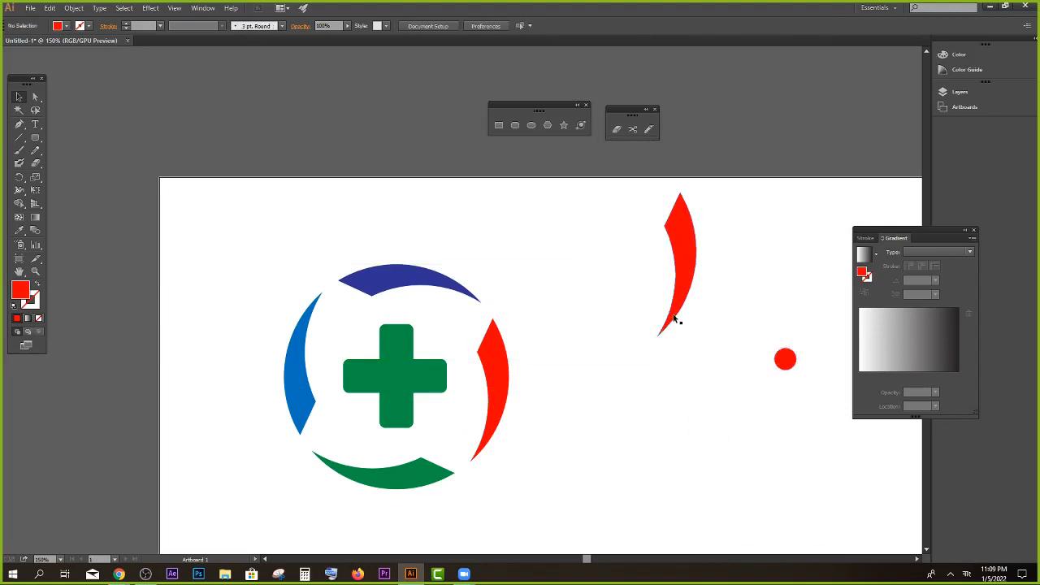
Step: Shift the red blade copy slightly up and make a copy of it rotated by 360/12 degrees about its lower tip
{"action": "left_click_drag", "start_coordinate": [673, 318], "coordinate": [689, 303]}
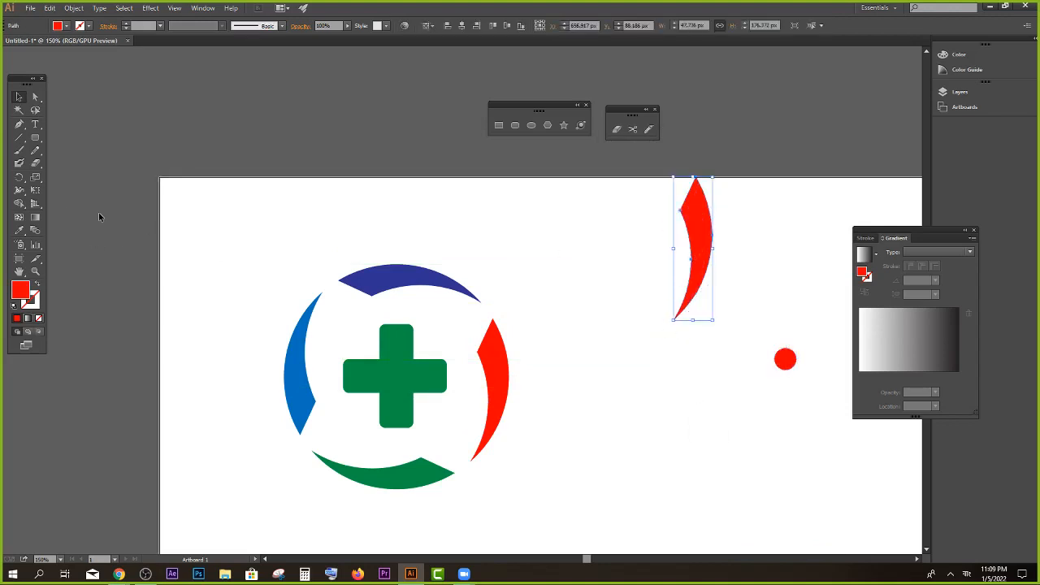
{"action": "left_click", "coordinate": [19, 177]}
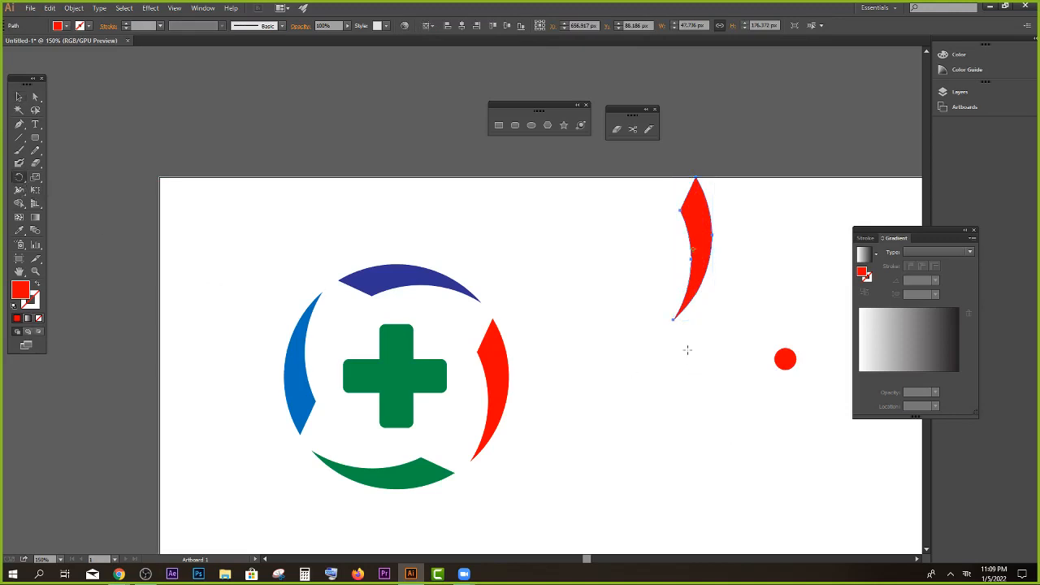
{"action": "key", "text": "alt"}
{"action": "left_click", "coordinate": [673, 319], "text": "alt"}
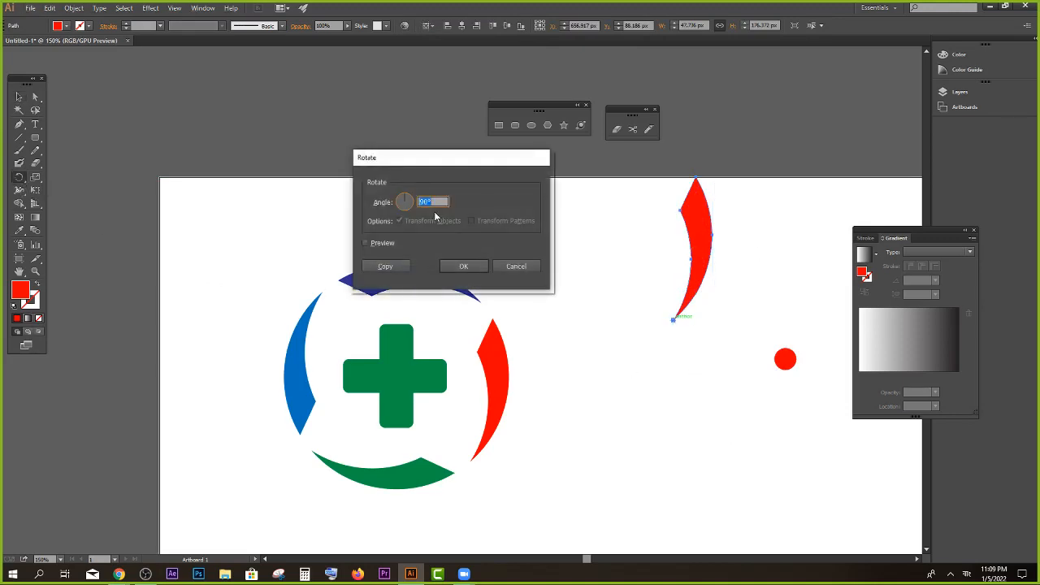
{"action": "type", "text": "360/12"}
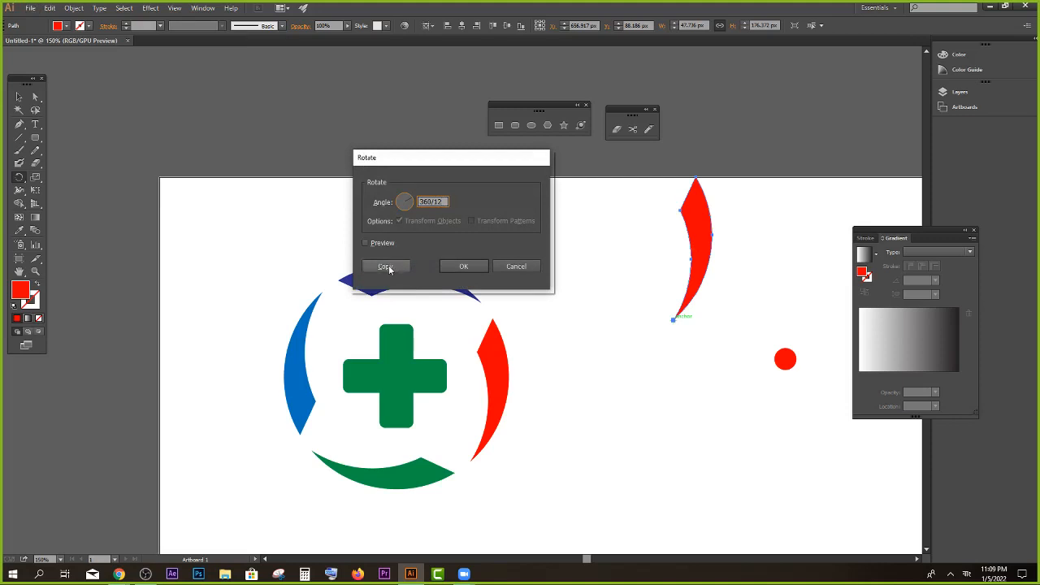
{"action": "left_click", "coordinate": [386, 267]}
Step: Repeat the rotated blade copy until twelve red blades form a full pinwheel
{"action": "key", "text": "ctrl+d"}
{"action": "key", "text": "ctrl+d"}
{"action": "key", "text": "ctrl+d"}
{"action": "key", "text": "ctrl+d"}
{"action": "key", "text": "ctrl+d"}
{"action": "key", "text": "ctrl+d"}
{"action": "key", "text": "ctrl+d"}
{"action": "key", "text": "ctrl+d"}
{"action": "key", "text": "ctrl+d"}
{"action": "key", "text": "ctrl+d"}
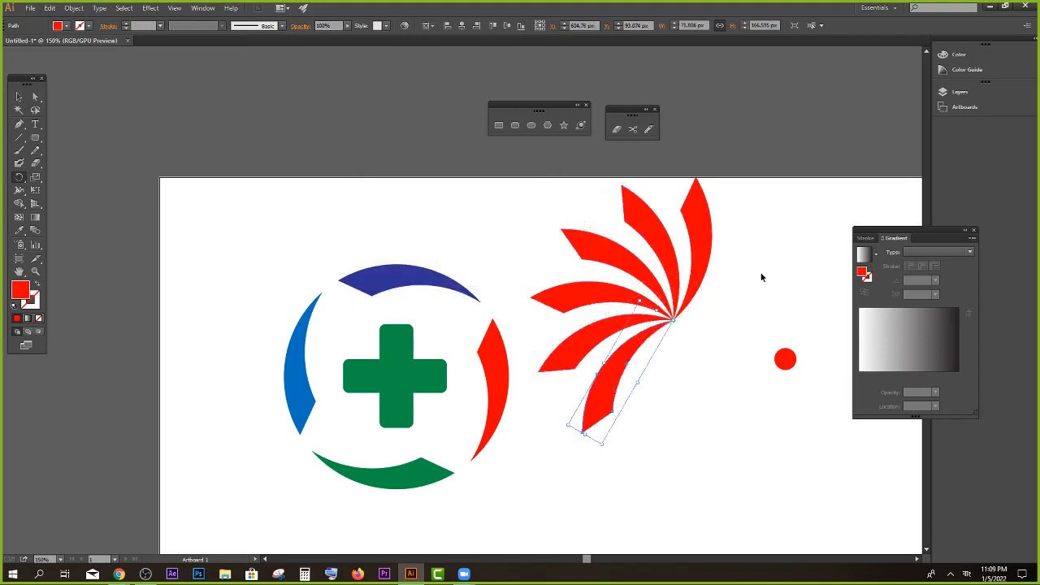
{"action": "key", "text": "ctrl+d"}
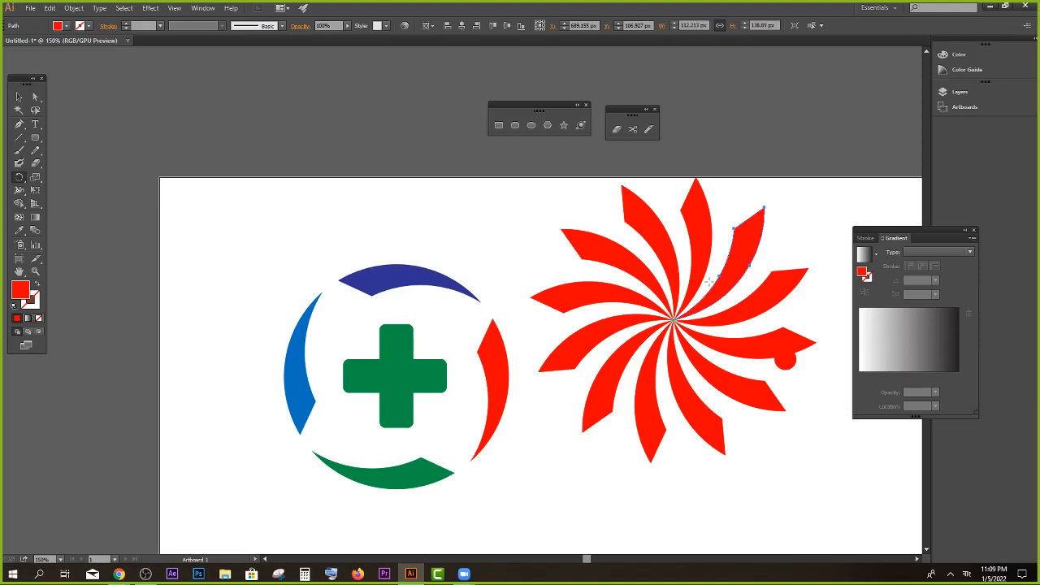
Step: Draw a red circle about 98 px in diameter in the empty area below the logo and the pinwheel, and deselect it
{"action": "left_click", "coordinate": [19, 96]}
{"action": "scroll", "coordinate": [358, 219], "scroll_direction": "down", "scroll_amount": 2}
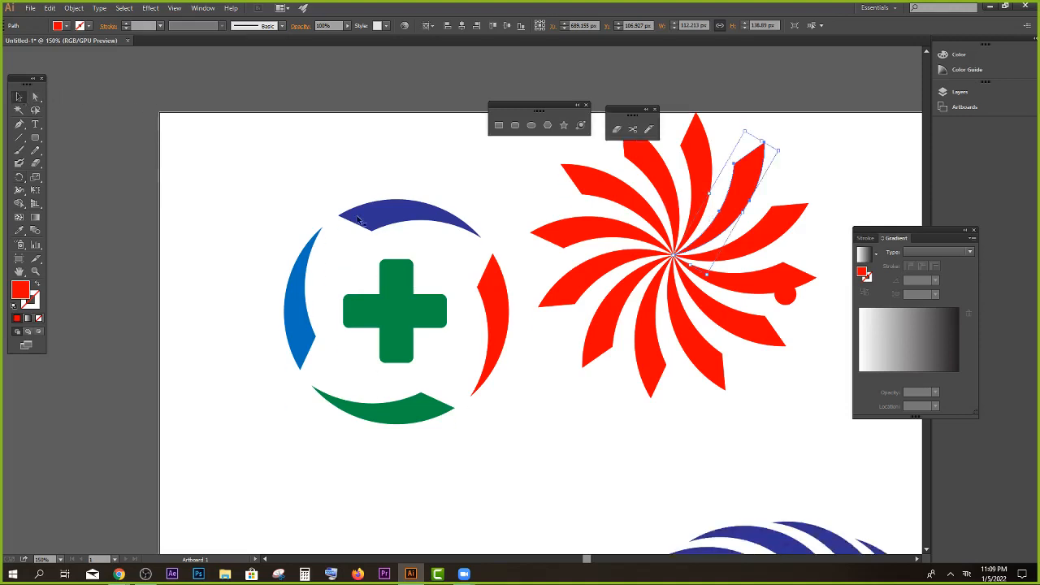
{"action": "scroll", "coordinate": [358, 219], "scroll_direction": "down", "scroll_amount": 5}
{"action": "left_click_drag", "start_coordinate": [35, 141], "coordinate": [79, 166]}
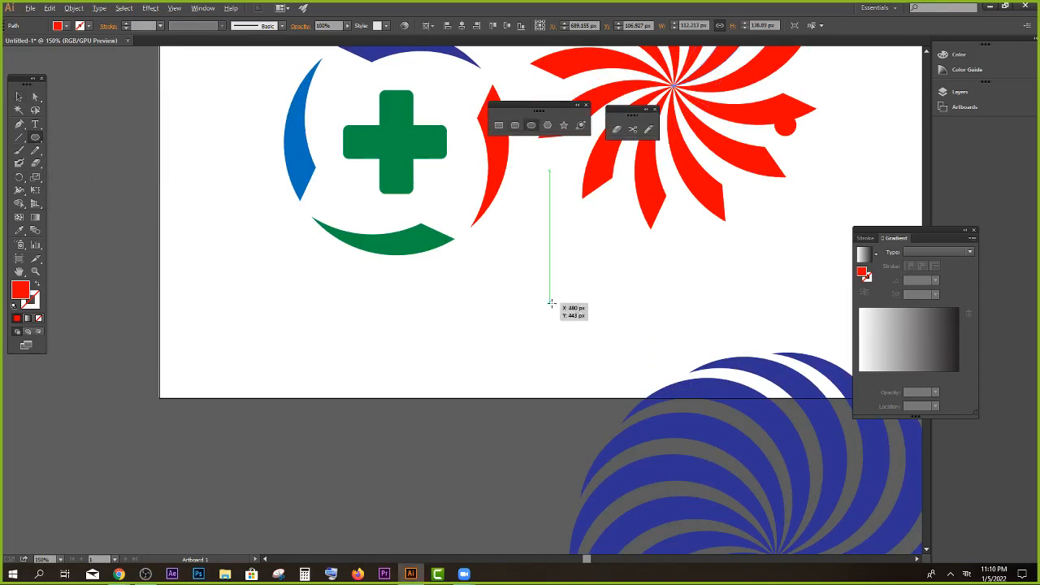
{"action": "left_click_drag", "start_coordinate": [549, 302], "coordinate": [590, 325]}
{"action": "left_click", "coordinate": [19, 97]}
{"action": "left_click", "coordinate": [74, 171]}
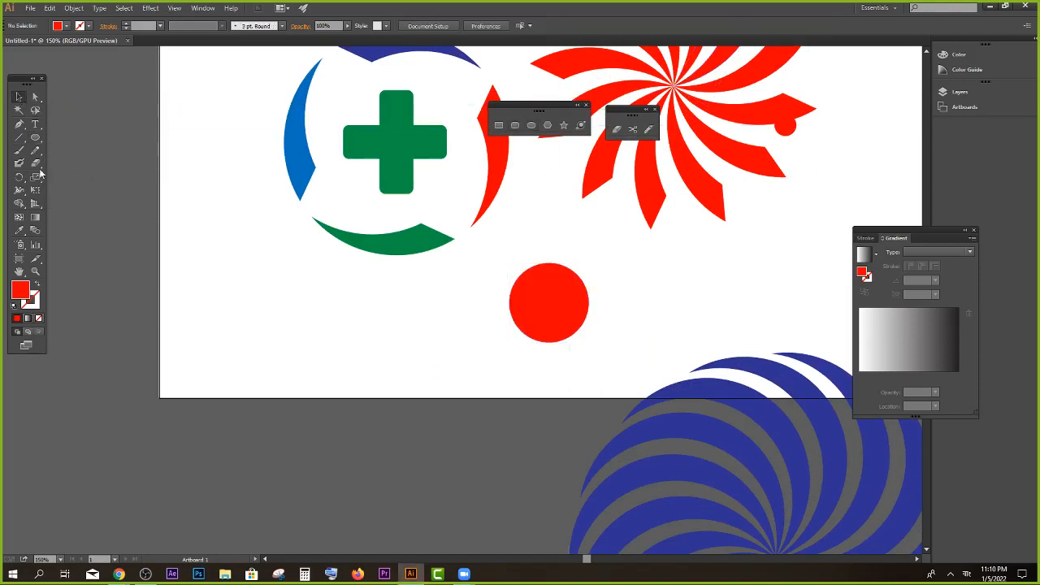
Step: Draw a horizontal line about 310 px long through the red circle's centre and remove the circle's lower half with Shape Builder
{"action": "left_click", "coordinate": [19, 139]}
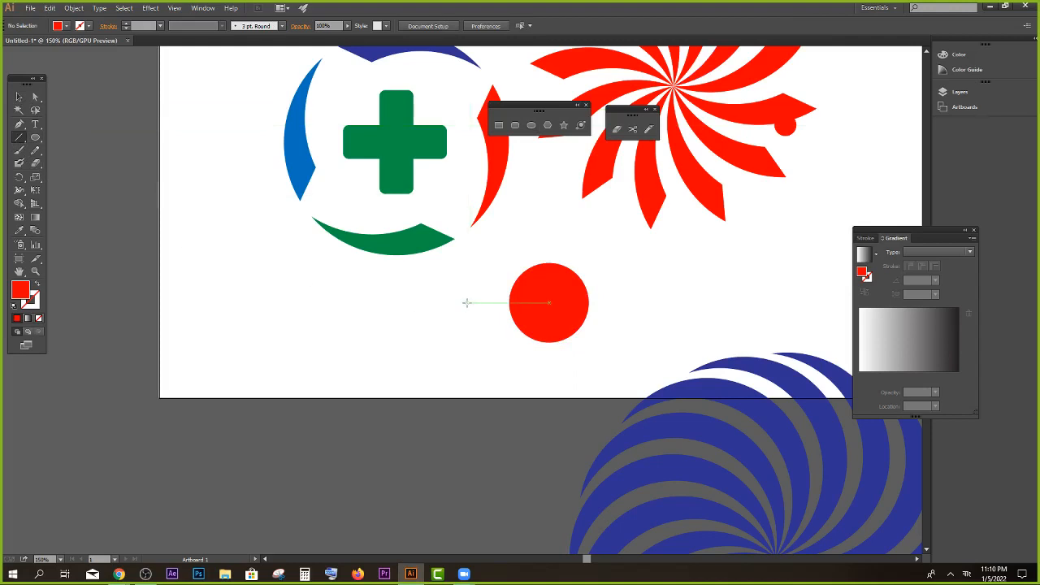
{"action": "left_click_drag", "start_coordinate": [466, 302], "coordinate": [718, 302]}
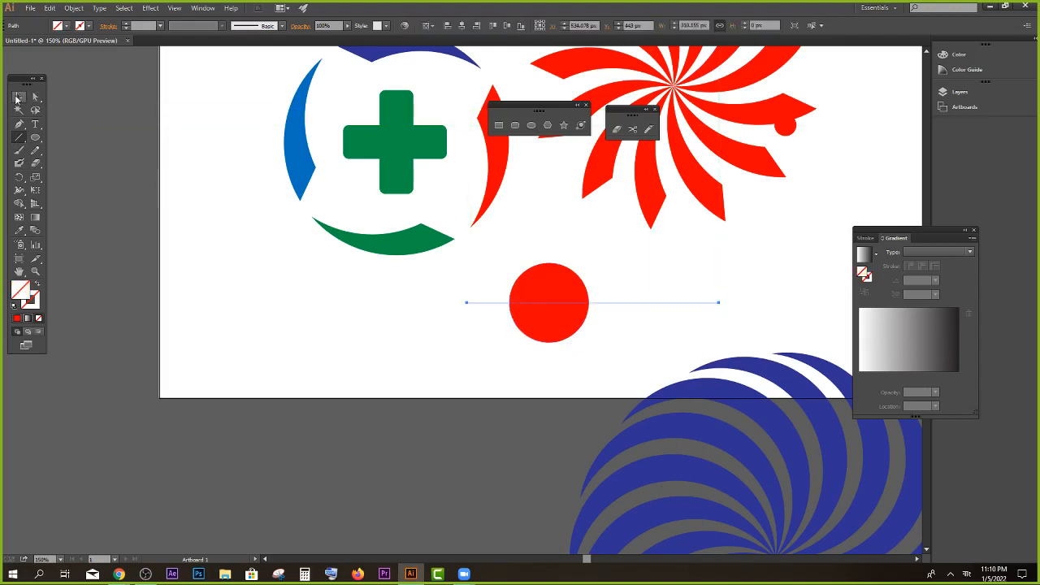
{"action": "left_click", "coordinate": [19, 97]}
{"action": "left_click_drag", "start_coordinate": [502, 267], "coordinate": [600, 358]}
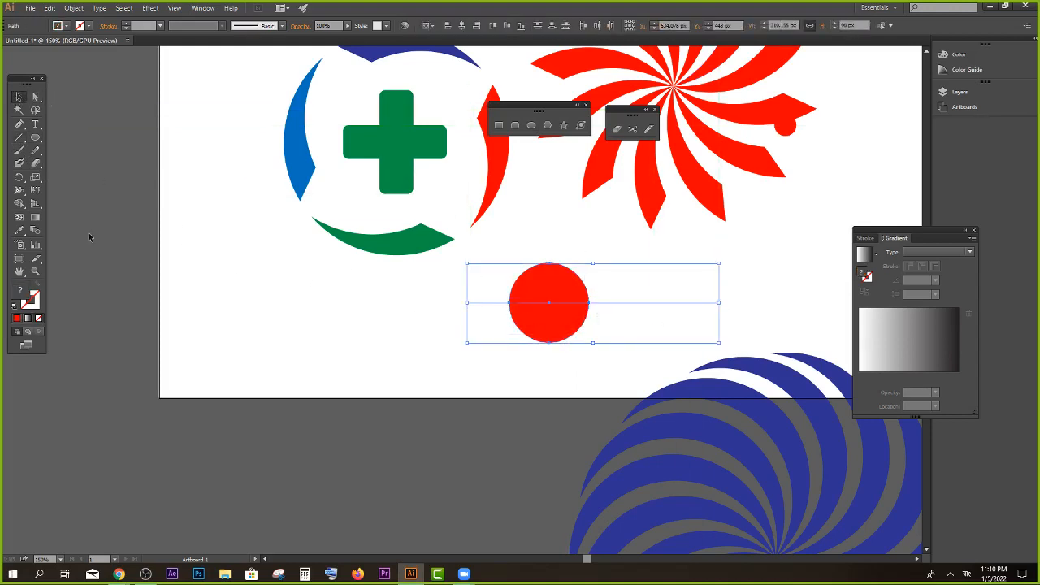
{"action": "left_click_drag", "start_coordinate": [18, 203], "coordinate": [49, 203]}
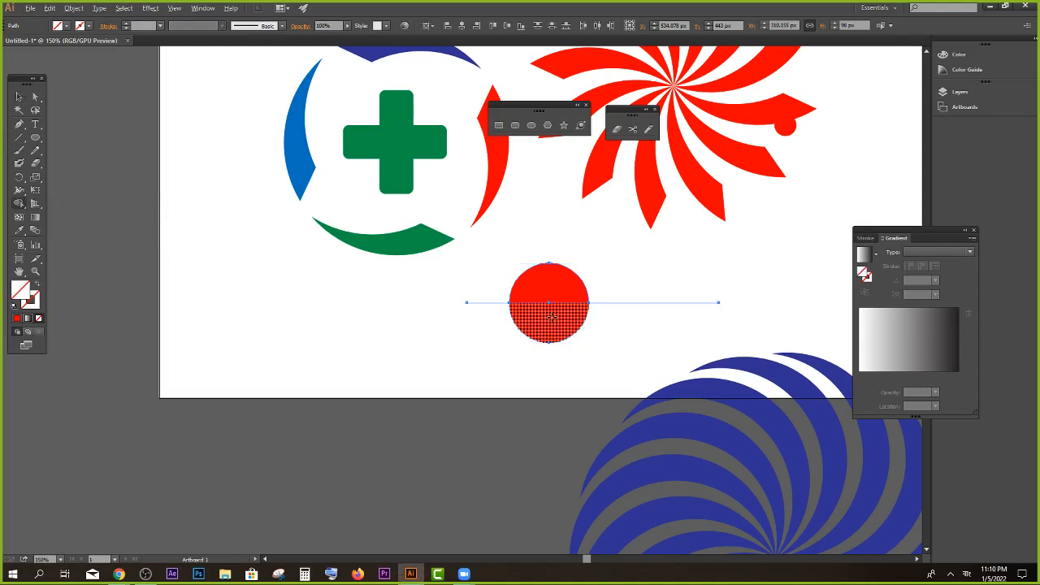
{"action": "left_click", "coordinate": [551, 317], "text": "alt"}
{"action": "left_click", "coordinate": [19, 97]}
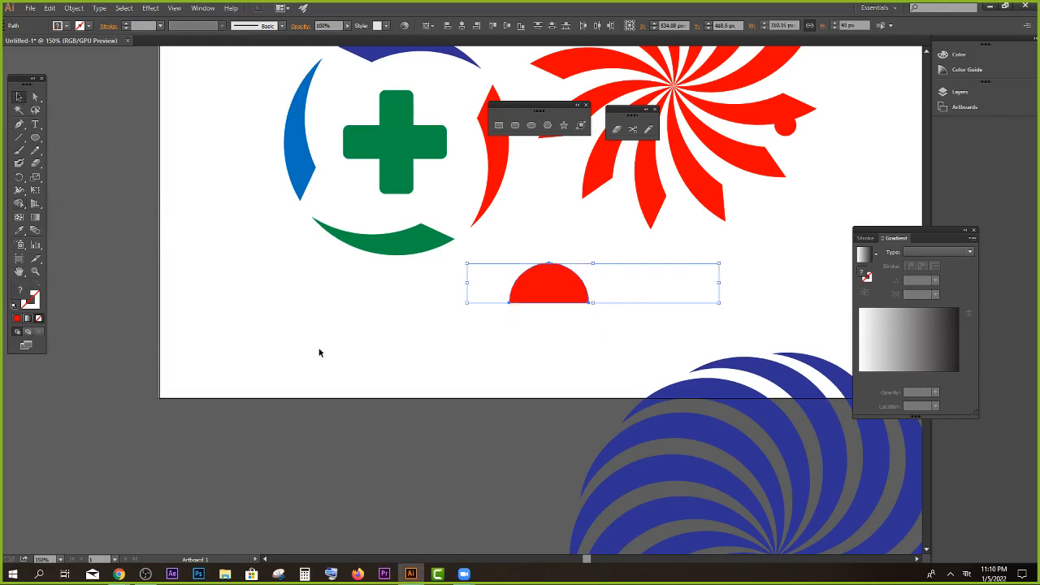
{"action": "left_click", "coordinate": [319, 353]}
Step: Remove the half circle's red fill and give it a 5 pt black stroke
{"action": "left_click", "coordinate": [557, 281]}
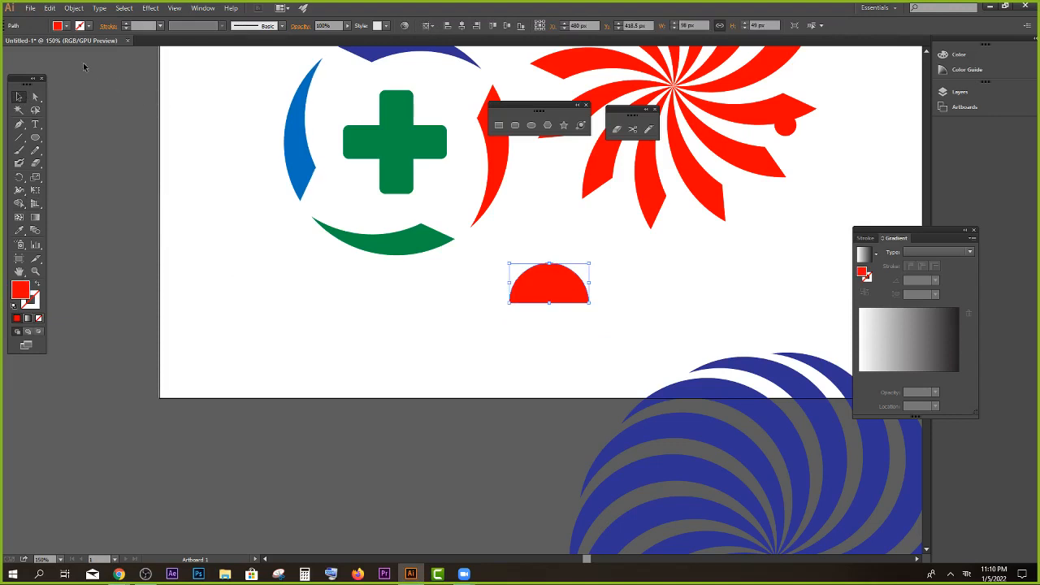
{"action": "left_click", "coordinate": [63, 26]}
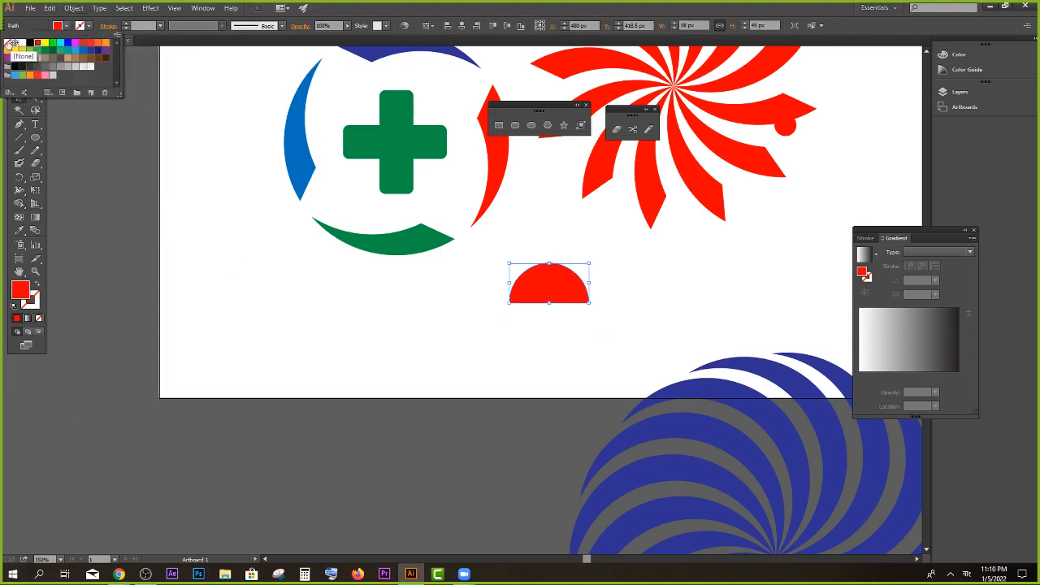
{"action": "left_click", "coordinate": [10, 46]}
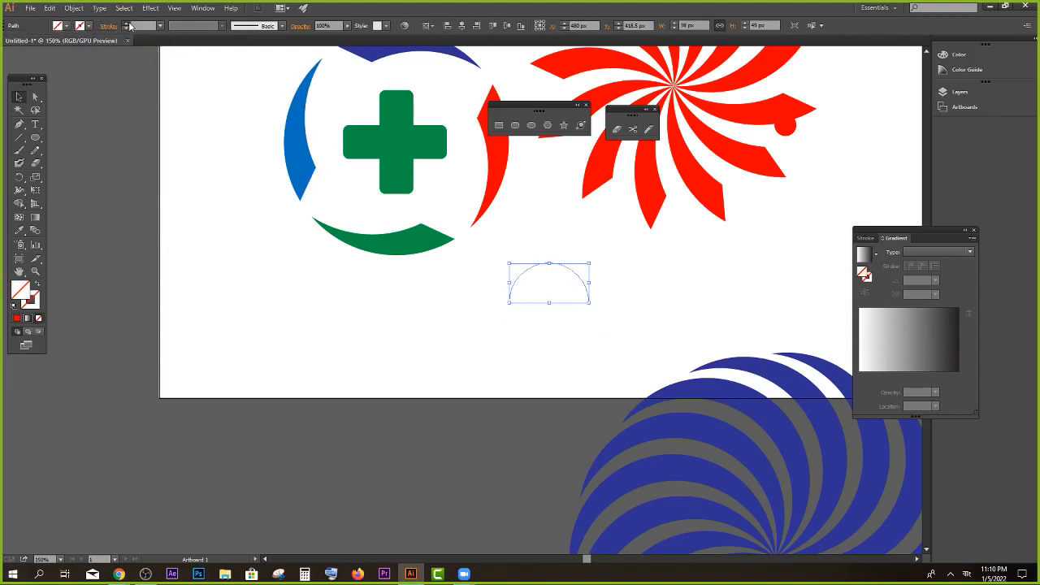
{"action": "left_click", "coordinate": [127, 23]}
{"action": "left_click", "coordinate": [127, 23]}
{"action": "left_click", "coordinate": [127, 23]}
{"action": "left_click", "coordinate": [127, 23]}
{"action": "left_click", "coordinate": [127, 23]}
{"action": "left_click", "coordinate": [520, 333]}
Step: Delete the straight bottom edge of the half circle so that an open arch is left
{"action": "scroll", "coordinate": [620, 320], "scroll_direction": "up", "scroll_amount": 2}
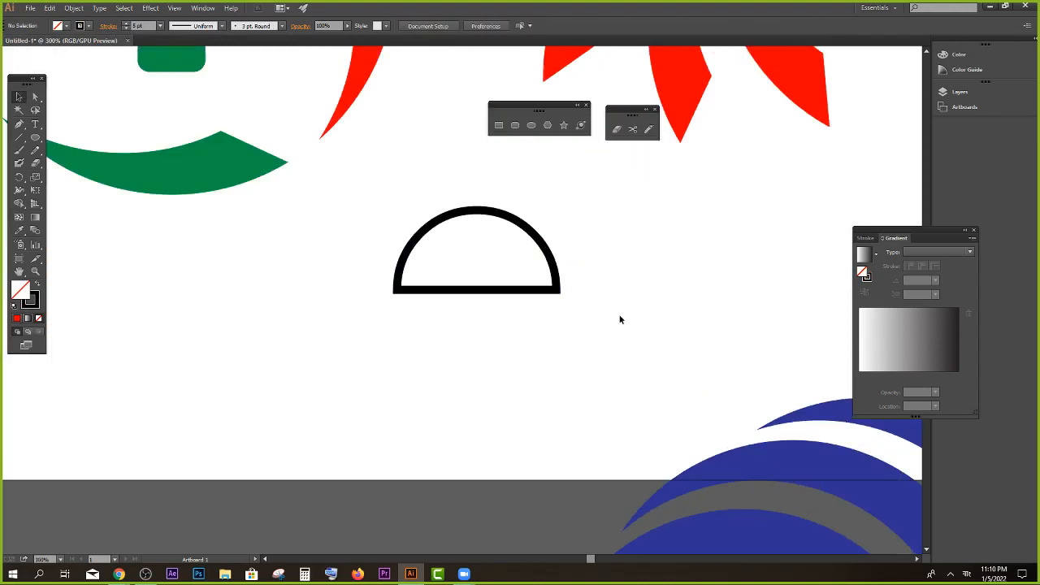
{"action": "left_click", "coordinate": [35, 96]}
{"action": "left_click_drag", "start_coordinate": [465, 255], "coordinate": [480, 346]}
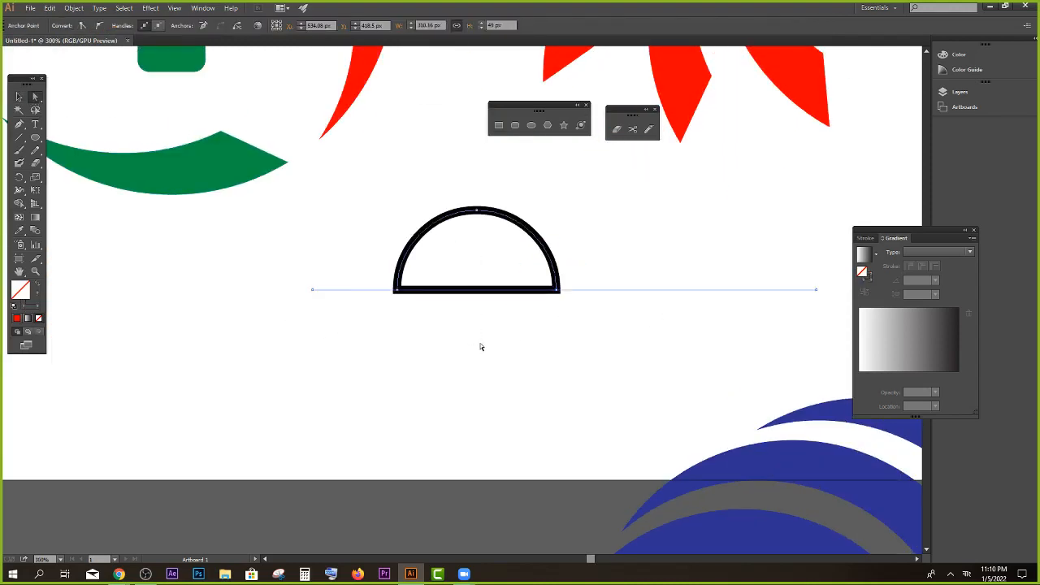
{"action": "key", "text": "Delete"}
{"action": "left_click", "coordinate": [20, 97]}
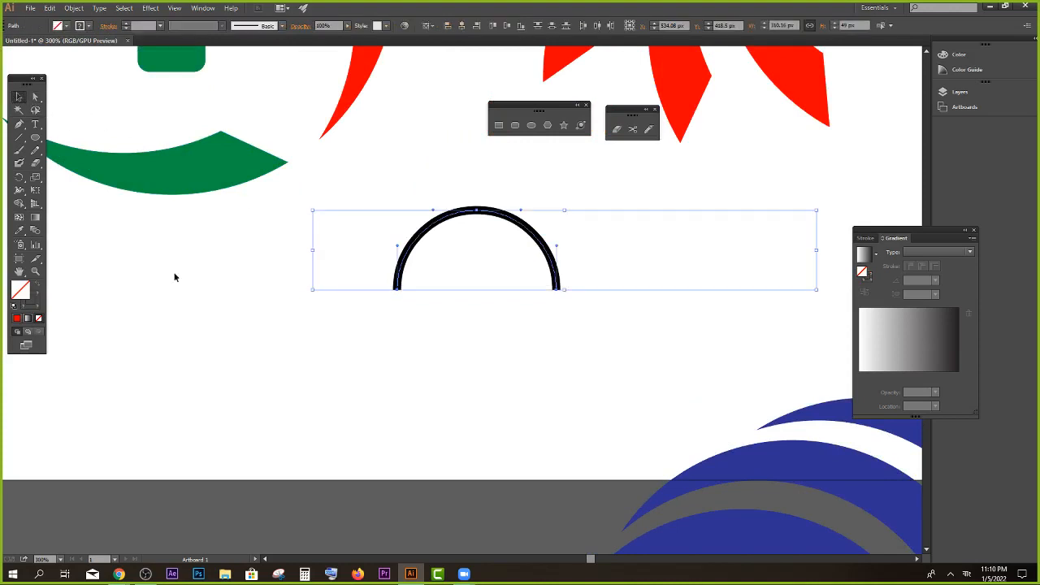
{"action": "left_click", "coordinate": [195, 295]}
Step: Draw a small circle about 31 px in diameter centred under the arch
{"action": "left_click", "coordinate": [35, 137]}
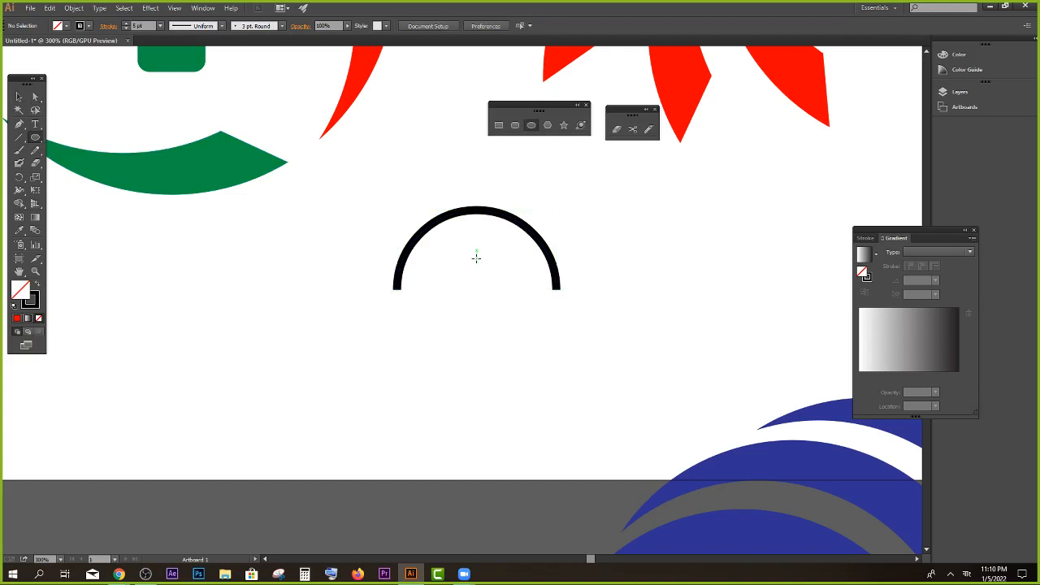
{"action": "left_click_drag", "start_coordinate": [477, 258], "coordinate": [502, 284]}
{"action": "left_click", "coordinate": [19, 97]}
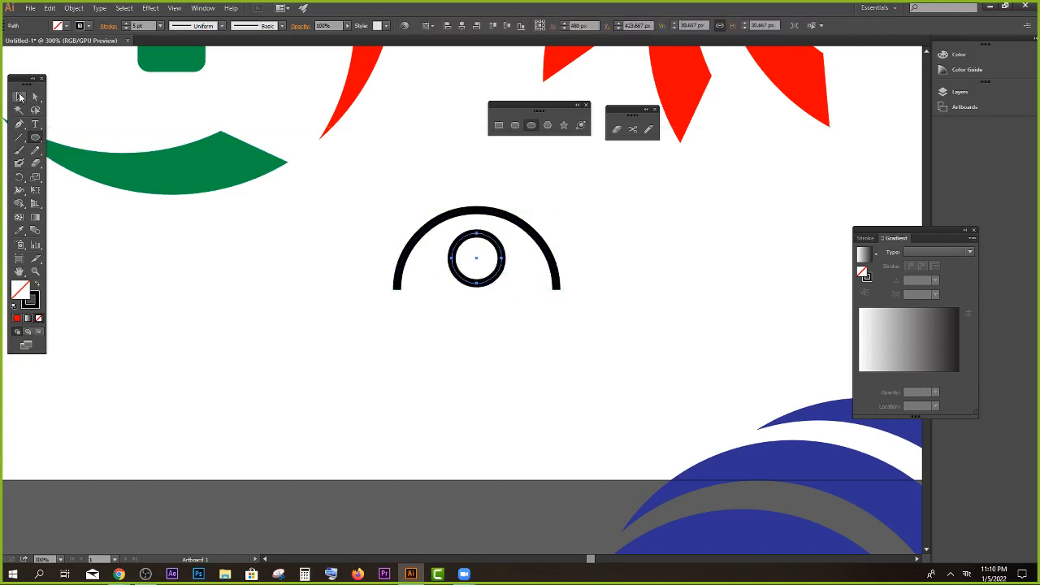
Step: Fill the small circle with red and set its stroke weight to 13 pt
{"action": "left_click", "coordinate": [66, 26]}
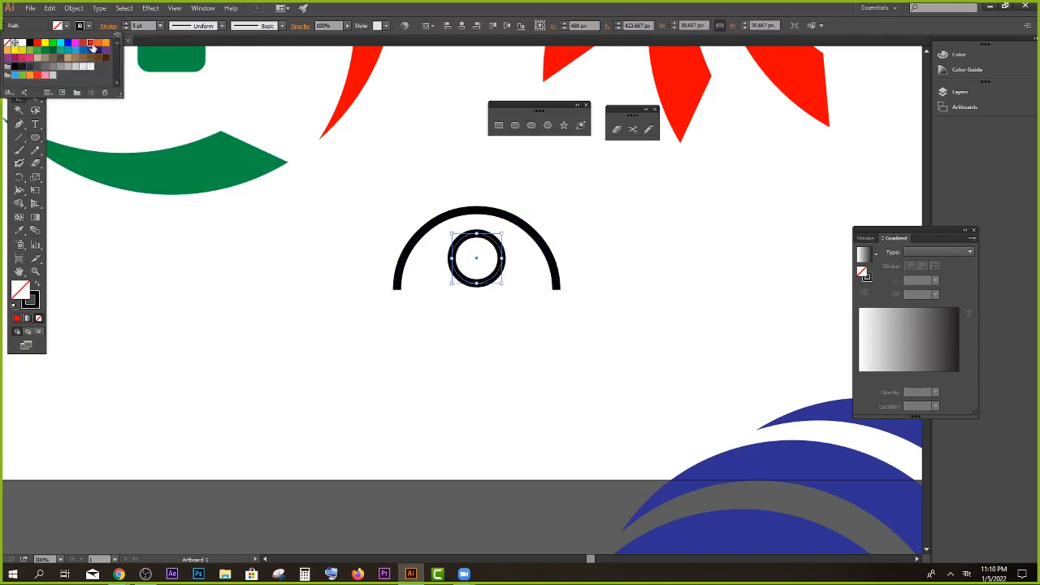
{"action": "left_click", "coordinate": [90, 42]}
{"action": "left_click", "coordinate": [127, 23]}
{"action": "left_click", "coordinate": [127, 23]}
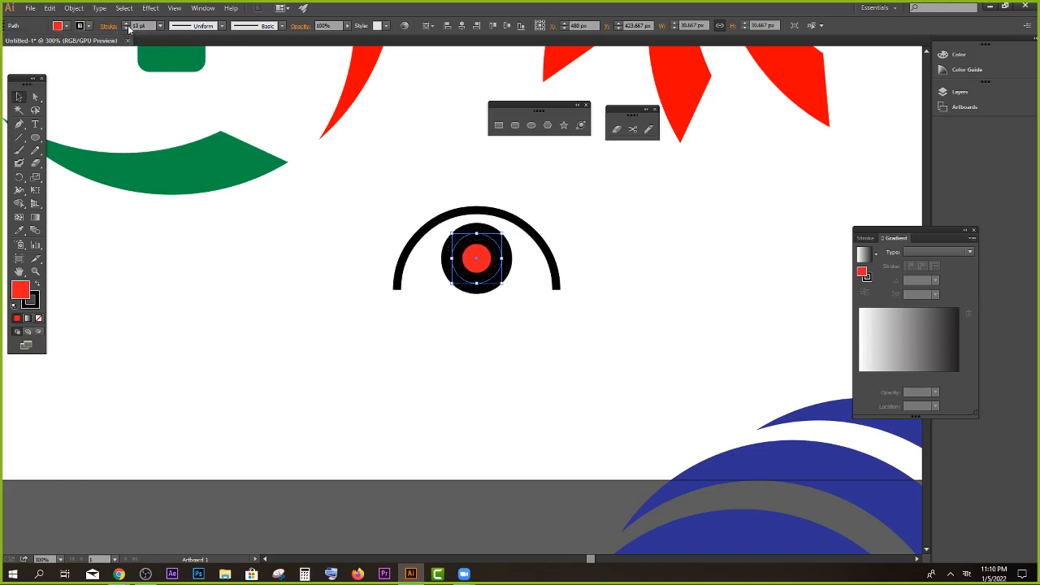
Step: Reduce the red circle's stroke weight to 0 pt so that only its red fill is left
{"action": "left_click", "coordinate": [127, 28]}
{"action": "left_click", "coordinate": [127, 28]}
{"action": "left_click", "coordinate": [127, 29]}
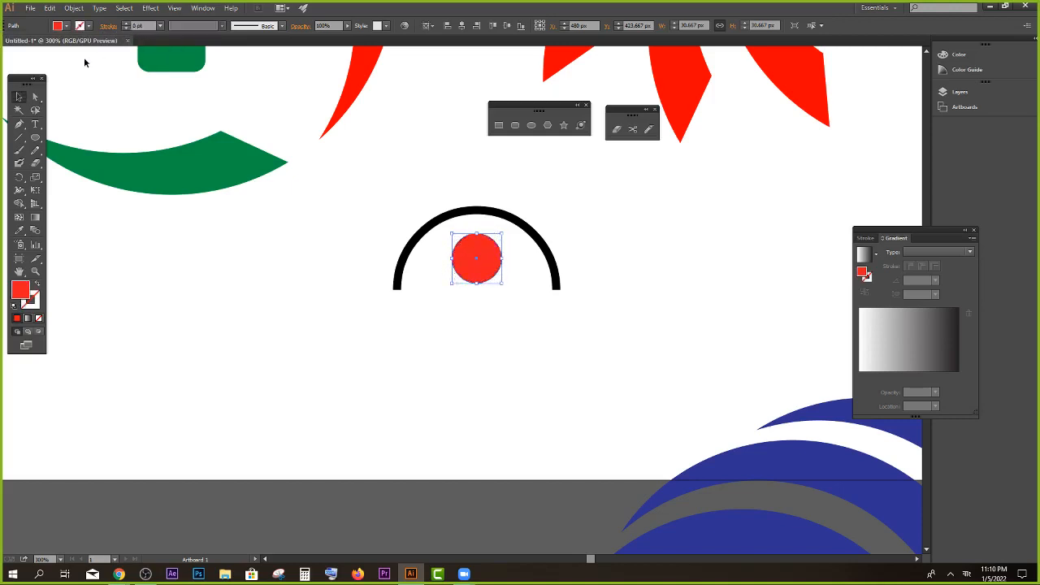
{"action": "left_click", "coordinate": [272, 309]}
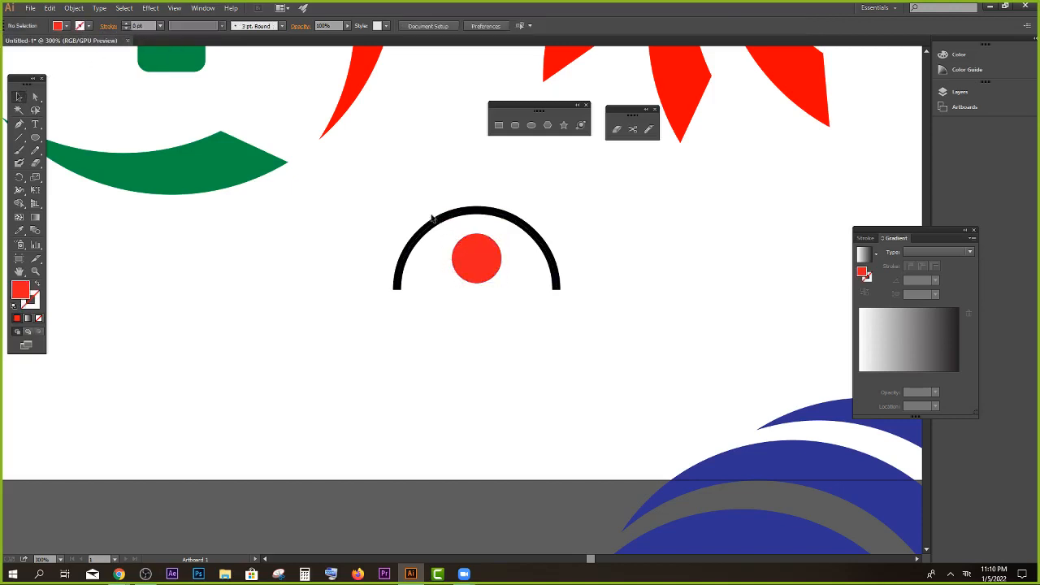
Step: Delete any stray leftover pieces around the arch and the red circle
{"action": "left_click_drag", "start_coordinate": [398, 204], "coordinate": [546, 319]}
{"action": "mouse_move", "coordinate": [485, 261]}
{"action": "left_mouse_down"}
{"action": "mouse_move", "coordinate": [486, 273]}
{"action": "mouse_move", "coordinate": [389, 242]}
{"action": "mouse_move", "coordinate": [399, 316]}
{"action": "left_mouse_up"}
{"action": "scroll", "coordinate": [411, 244], "scroll_direction": "down", "scroll_amount": 2}
{"action": "key", "text": "Delete"}
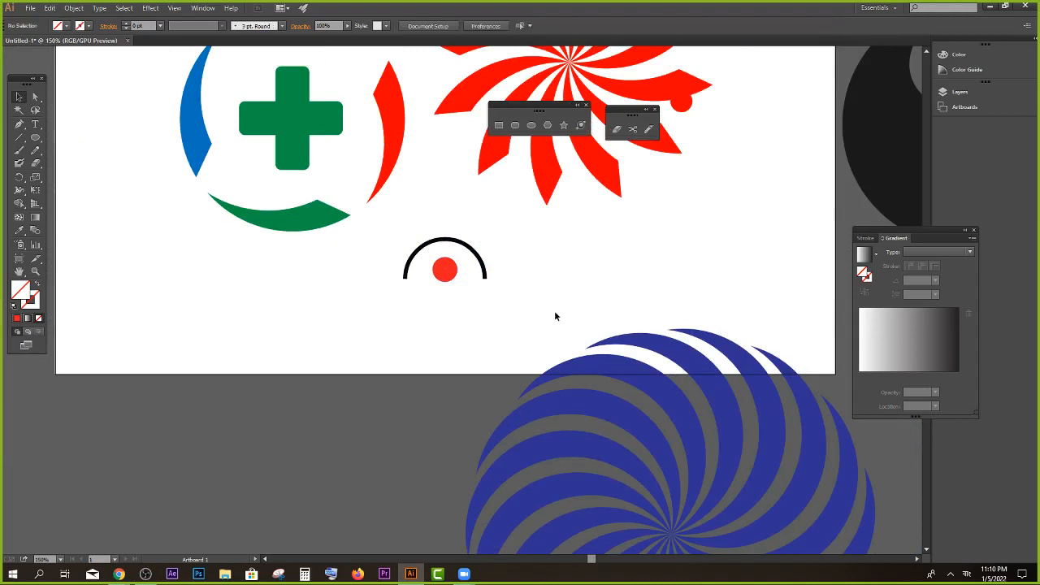
{"action": "left_click_drag", "start_coordinate": [555, 311], "coordinate": [492, 244]}
{"action": "key", "text": "Delete"}
Step: Move the large blue swirl off the artboard to clear the space below the arch
{"action": "left_click_drag", "start_coordinate": [390, 228], "coordinate": [477, 281]}
{"action": "scroll", "coordinate": [476, 280], "scroll_direction": "down", "scroll_amount": 1}
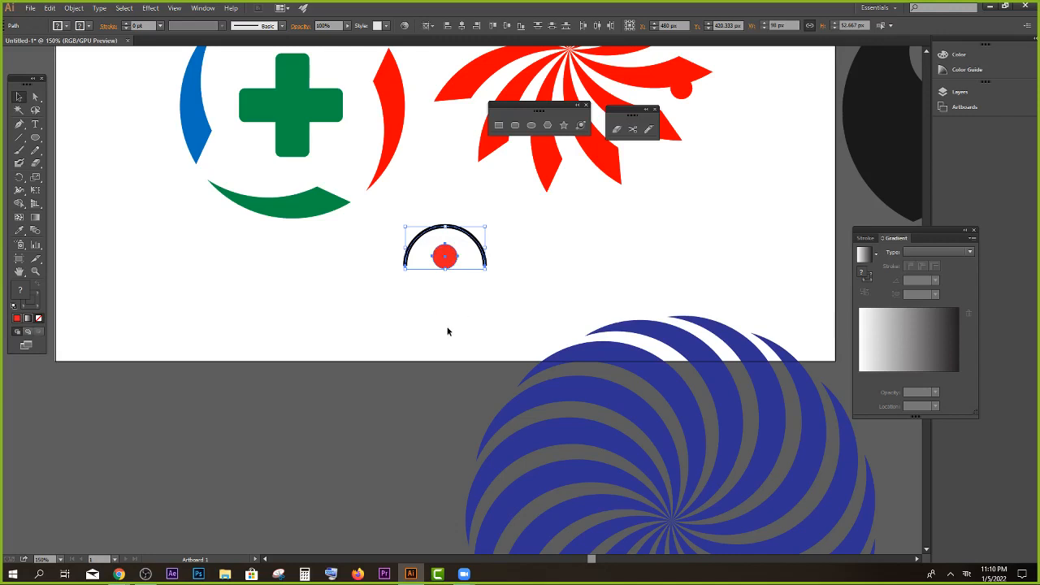
{"action": "key", "text": "ctrl+minus"}
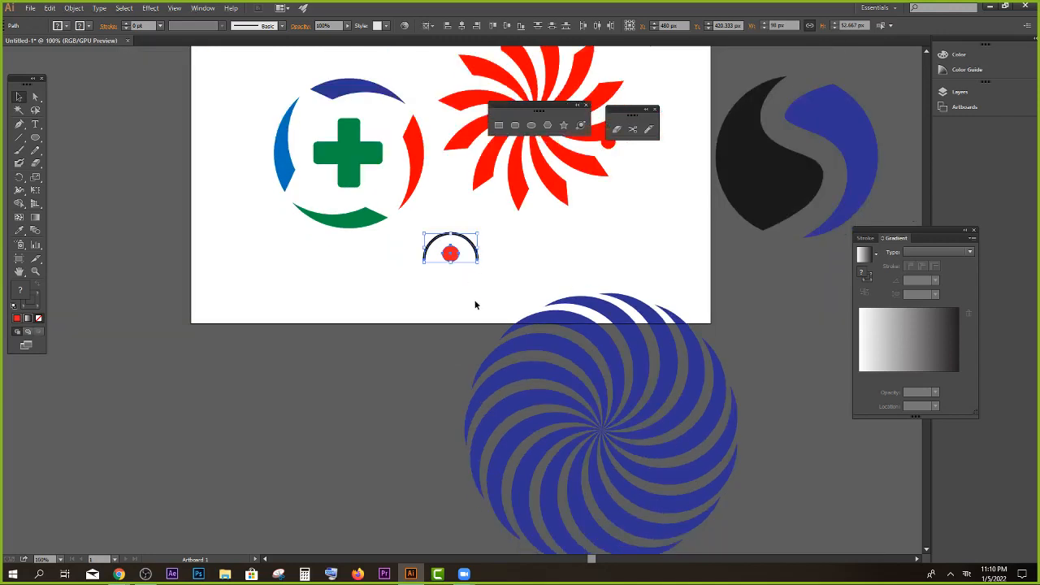
{"action": "scroll", "coordinate": [476, 304], "scroll_direction": "up", "scroll_amount": 2}
{"action": "scroll", "coordinate": [478, 325], "scroll_direction": "down", "scroll_amount": 2}
{"action": "left_click_drag", "start_coordinate": [584, 404], "coordinate": [805, 464]}
Step: Scale the arch and red circle down together to about 32 px wide
{"action": "left_click", "coordinate": [473, 234]}
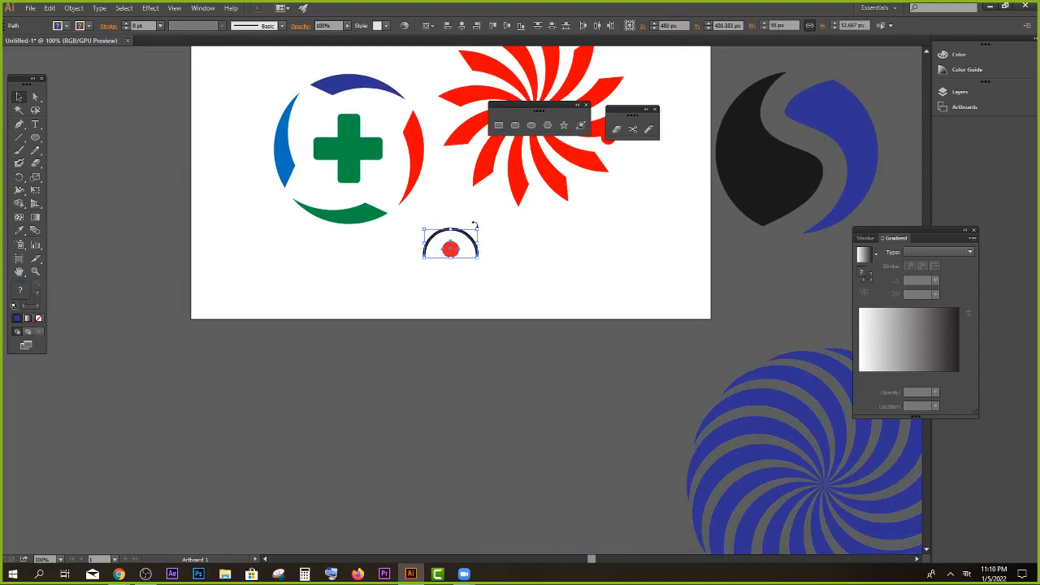
{"action": "left_click_drag", "start_coordinate": [479, 229], "coordinate": [464, 237]}
{"action": "left_click", "coordinate": [454, 250]}
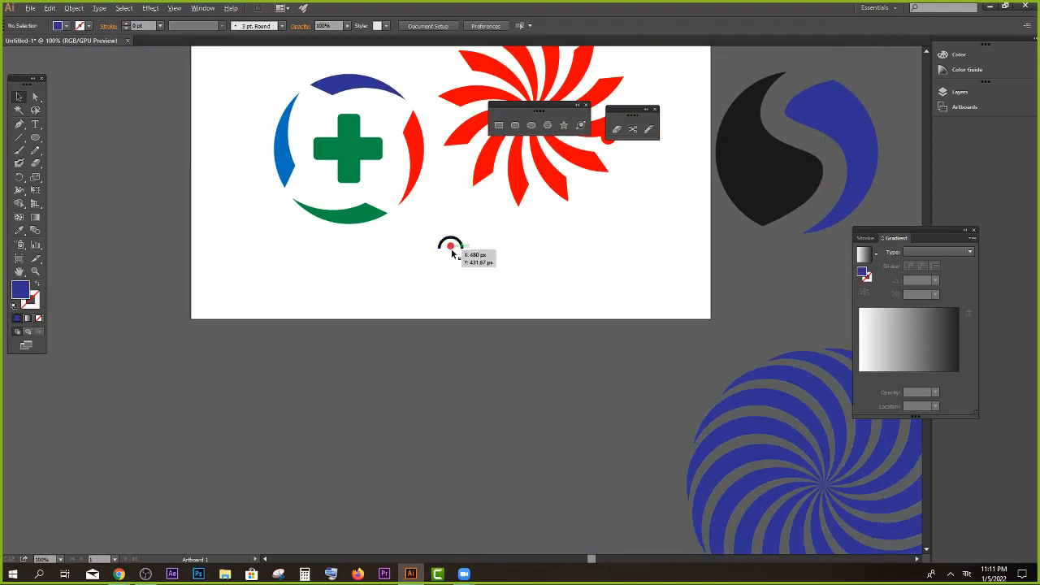
Step: Group the small arch with its red circle
{"action": "scroll", "coordinate": [451, 250], "scroll_direction": "up", "scroll_amount": 3}
{"action": "left_click_drag", "start_coordinate": [398, 198], "coordinate": [525, 282]}
{"action": "left_click_drag", "start_coordinate": [484, 209], "coordinate": [478, 214]}
{"action": "left_click_drag", "start_coordinate": [408, 206], "coordinate": [484, 274]}
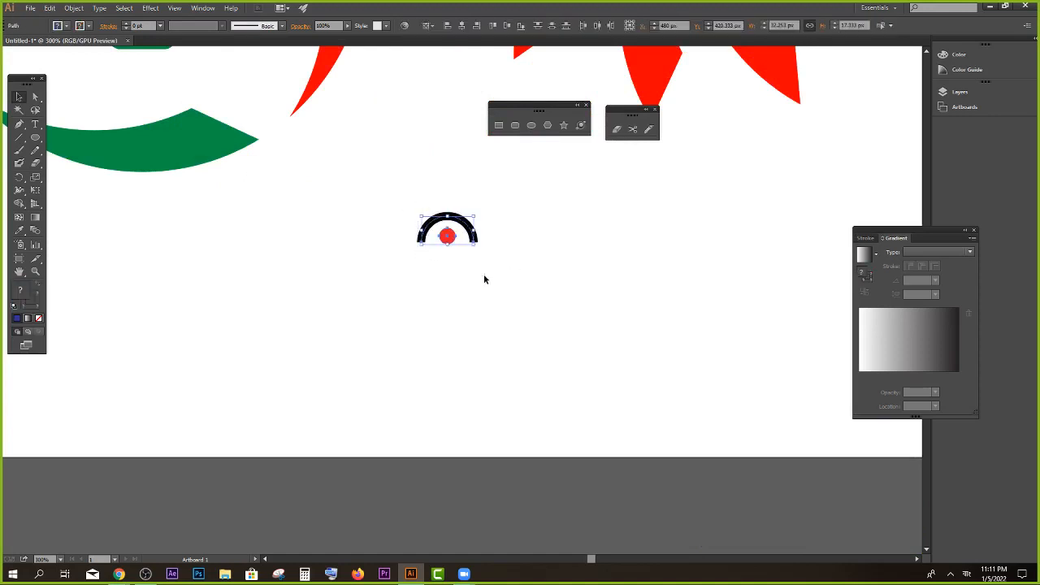
{"action": "key", "text": "ctrl+g"}
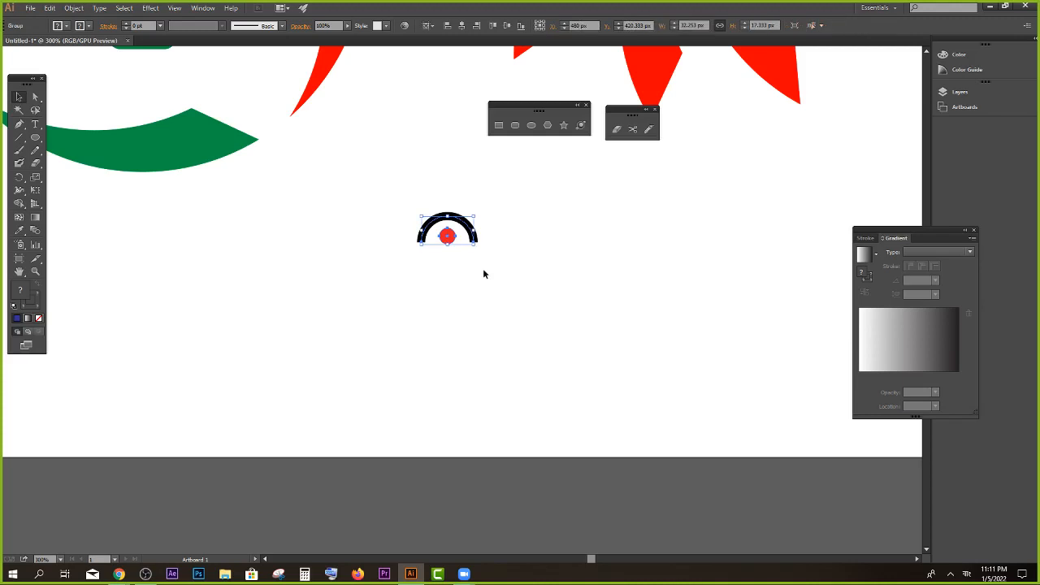
Step: Create a copy of the arch group rotated by 360/8 degrees about a point below it
{"action": "left_click", "coordinate": [20, 177]}
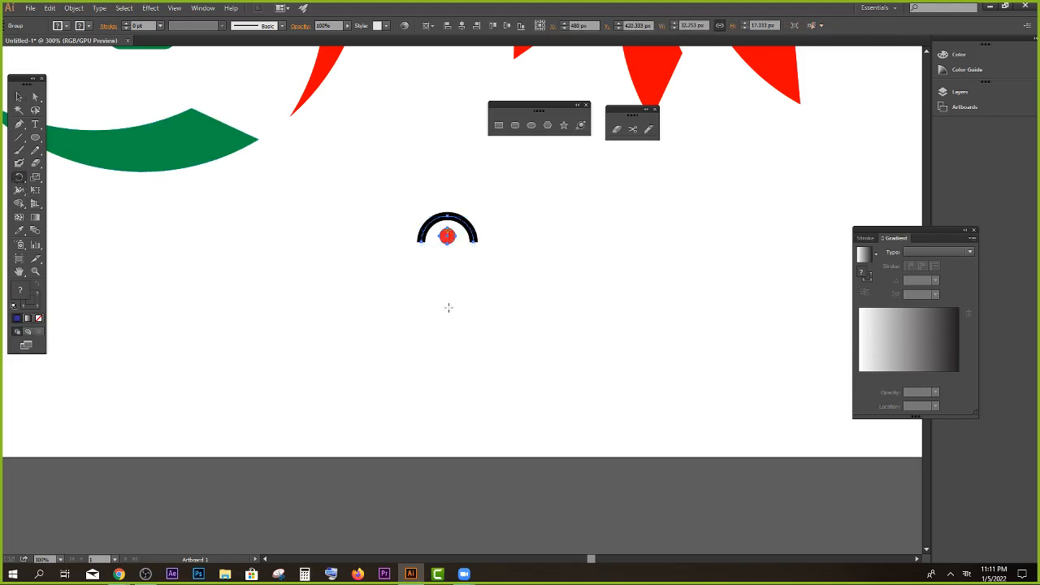
{"action": "left_click", "coordinate": [453, 349], "text": "alt"}
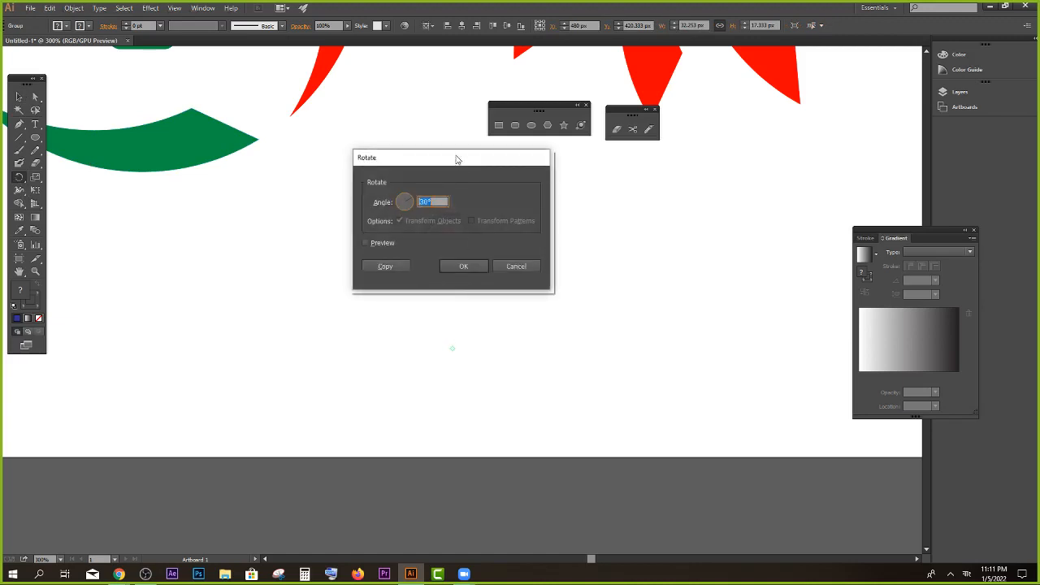
{"action": "left_click_drag", "start_coordinate": [457, 159], "coordinate": [748, 230]}
{"action": "type", "text": "360/8"}
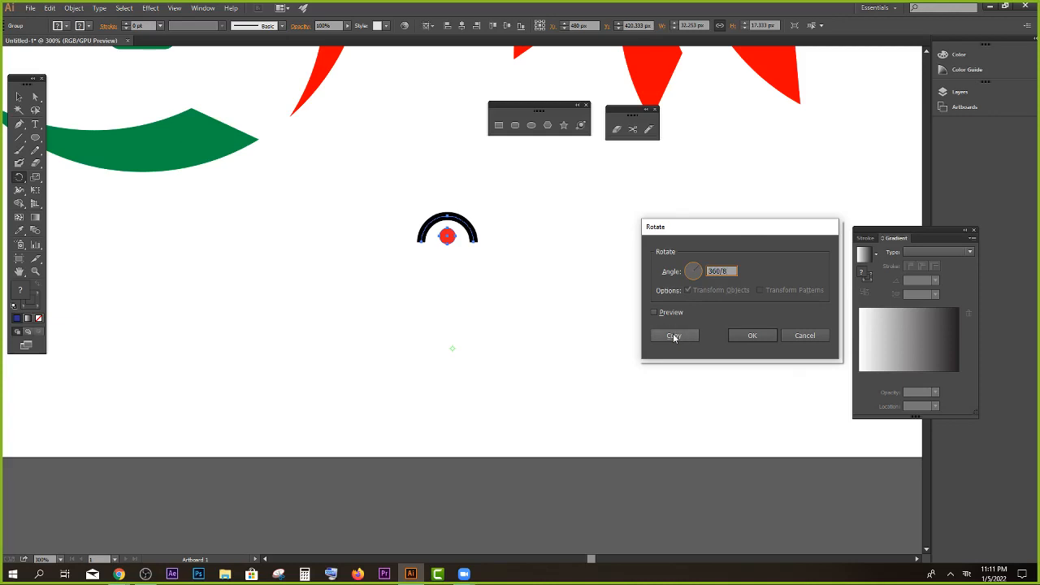
{"action": "left_click", "coordinate": [674, 335]}
Step: Repeat the rotated copy six more times to complete a ring of eight arch-and-dot motifs
{"action": "key", "text": "ctrl+d"}
{"action": "key", "text": "ctrl+d"}
{"action": "key", "text": "ctrl+d"}
{"action": "key", "text": "ctrl+d"}
{"action": "key", "text": "ctrl+d"}
{"action": "key", "text": "ctrl+d"}
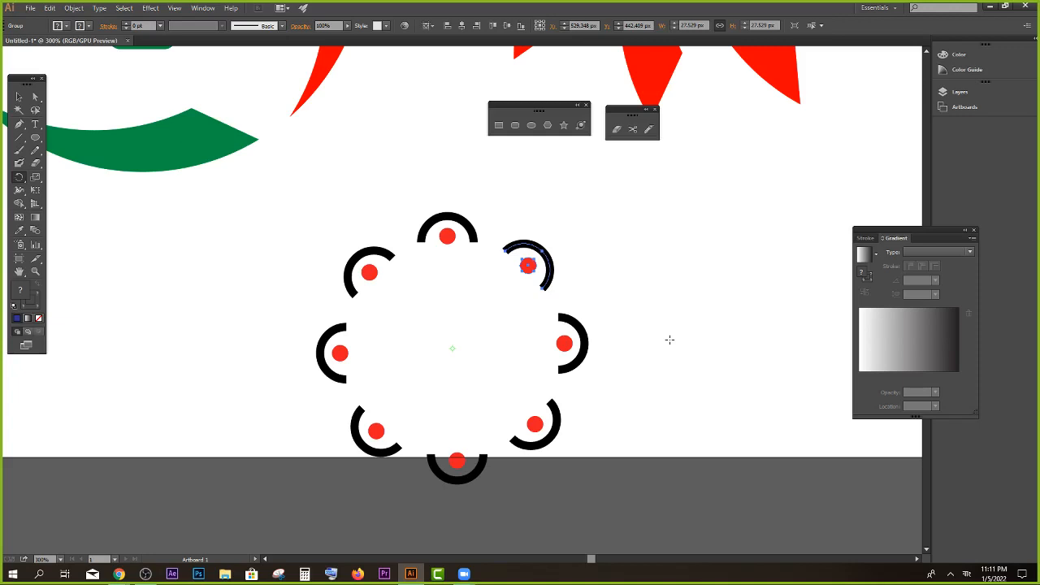
Step: Expand all eight arch-and-dot motifs into filled shapes and scale the ring down to about 93 px wide
{"action": "left_click", "coordinate": [18, 96]}
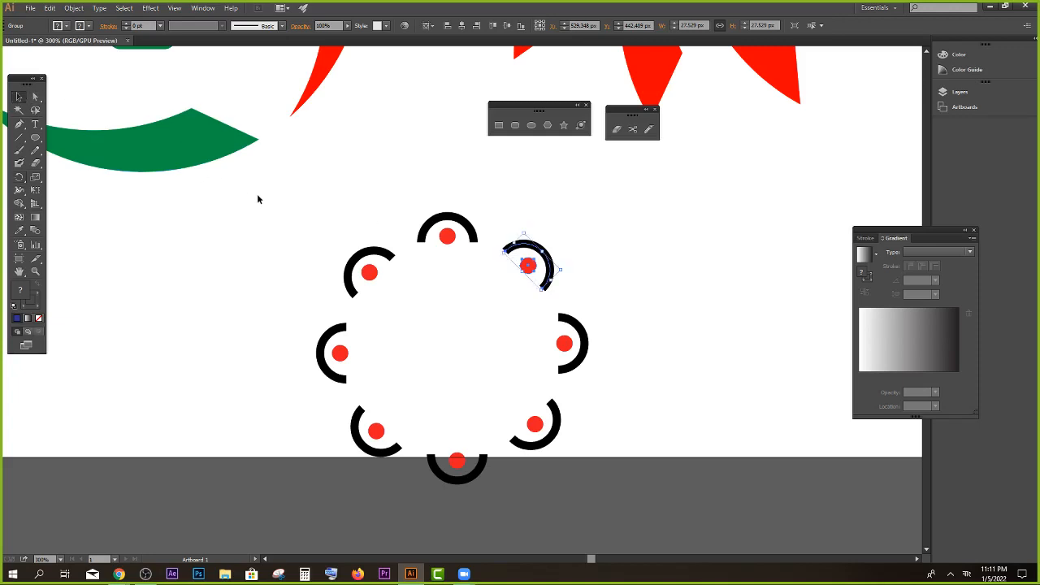
{"action": "left_click_drag", "start_coordinate": [303, 216], "coordinate": [642, 490]}
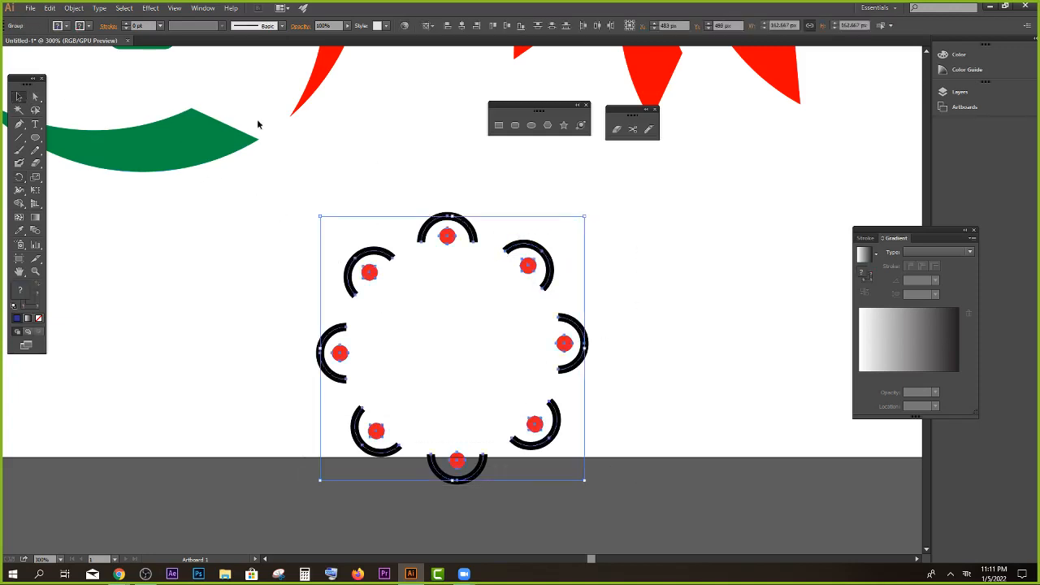
{"action": "left_click", "coordinate": [74, 9]}
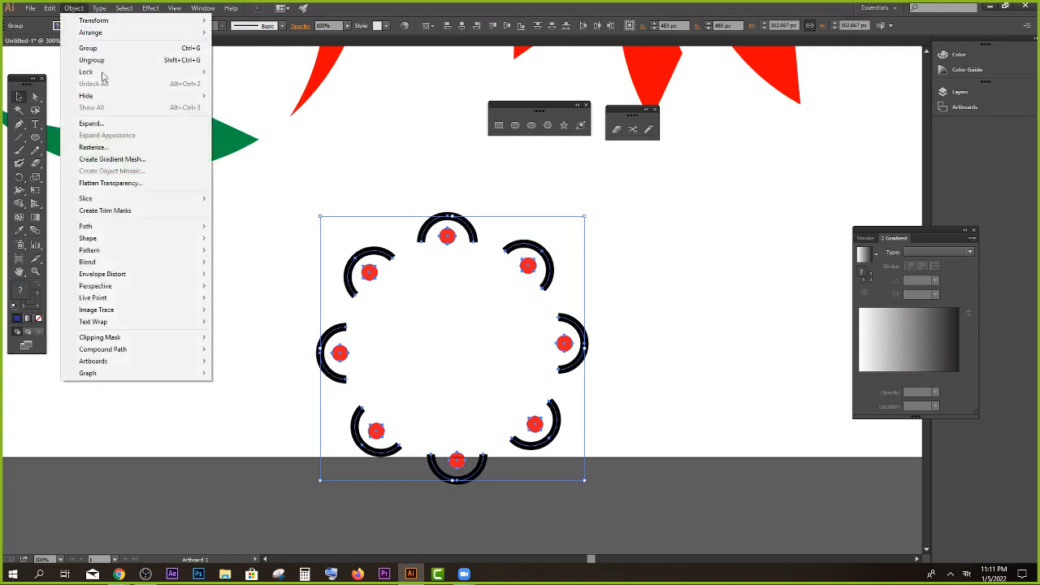
{"action": "left_click", "coordinate": [94, 123]}
{"action": "left_click", "coordinate": [495, 347]}
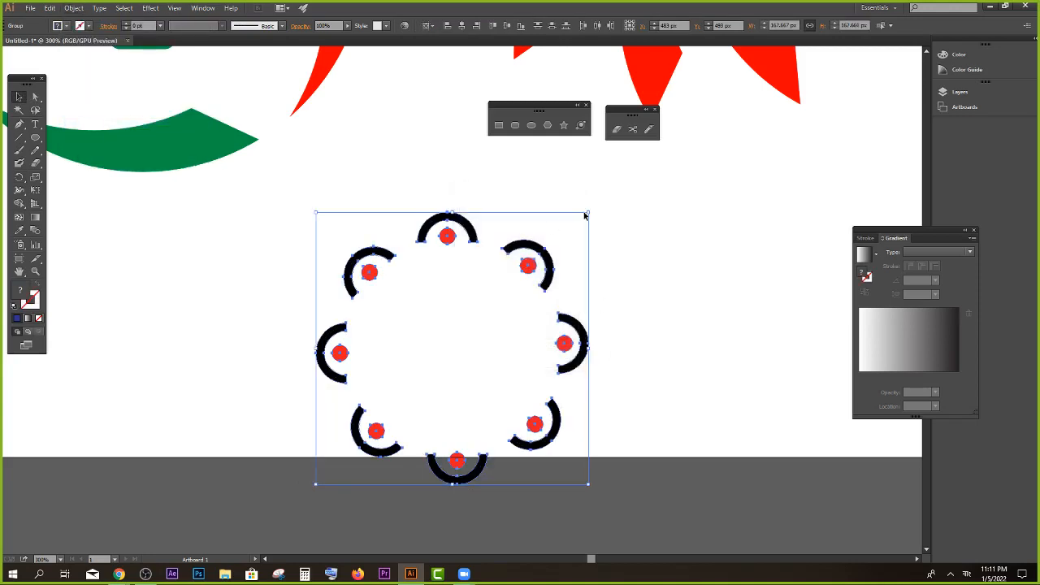
{"action": "left_click_drag", "start_coordinate": [590, 213], "coordinate": [528, 273]}
Step: Group the whole ring of motifs and move it higher up on the artboard
{"action": "left_click_drag", "start_coordinate": [318, 251], "coordinate": [622, 457]}
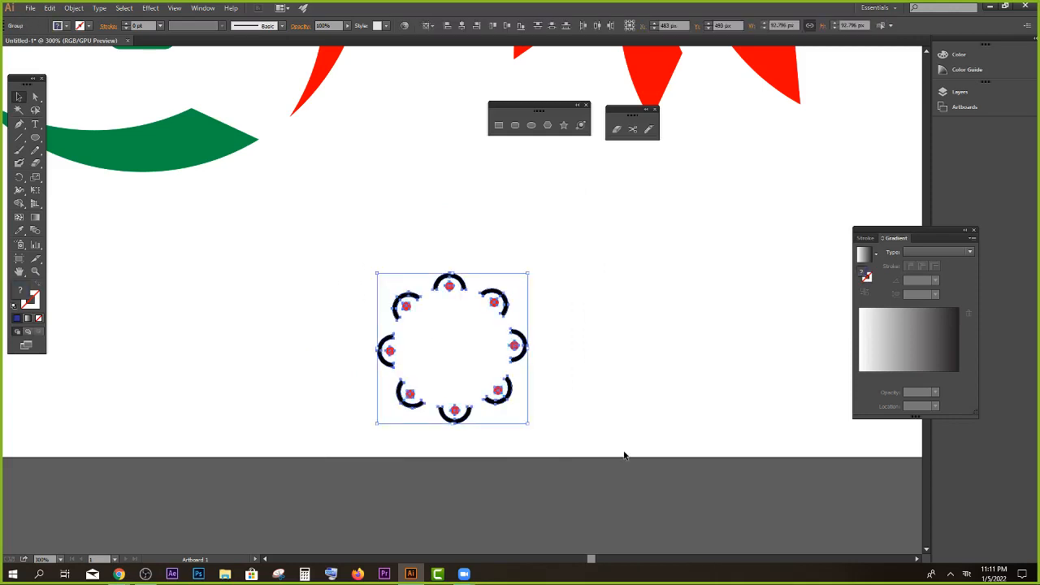
{"action": "key", "text": "ctrl+g"}
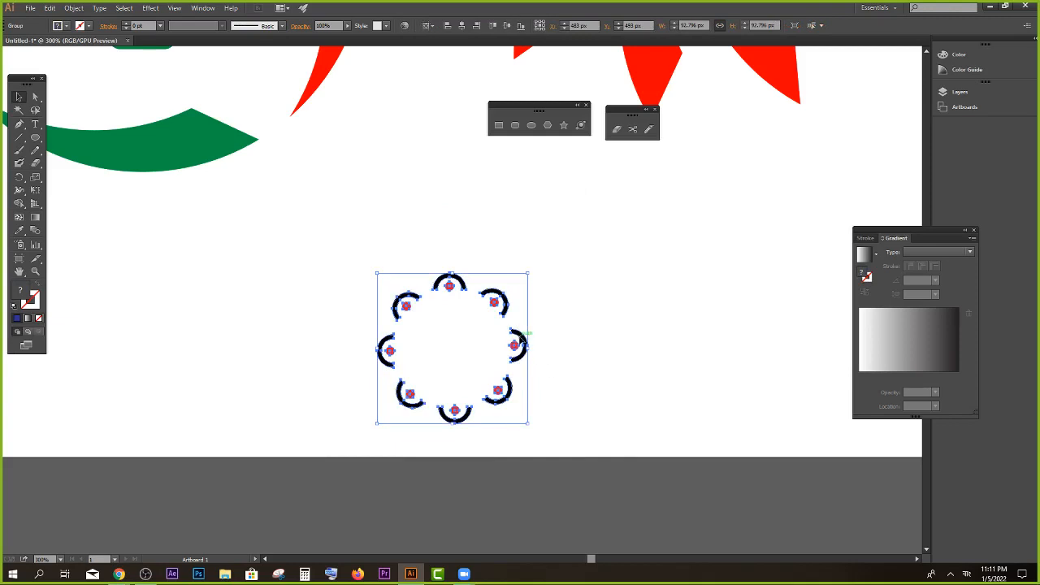
{"action": "left_click_drag", "start_coordinate": [519, 342], "coordinate": [459, 235]}
{"action": "left_click", "coordinate": [539, 268]}
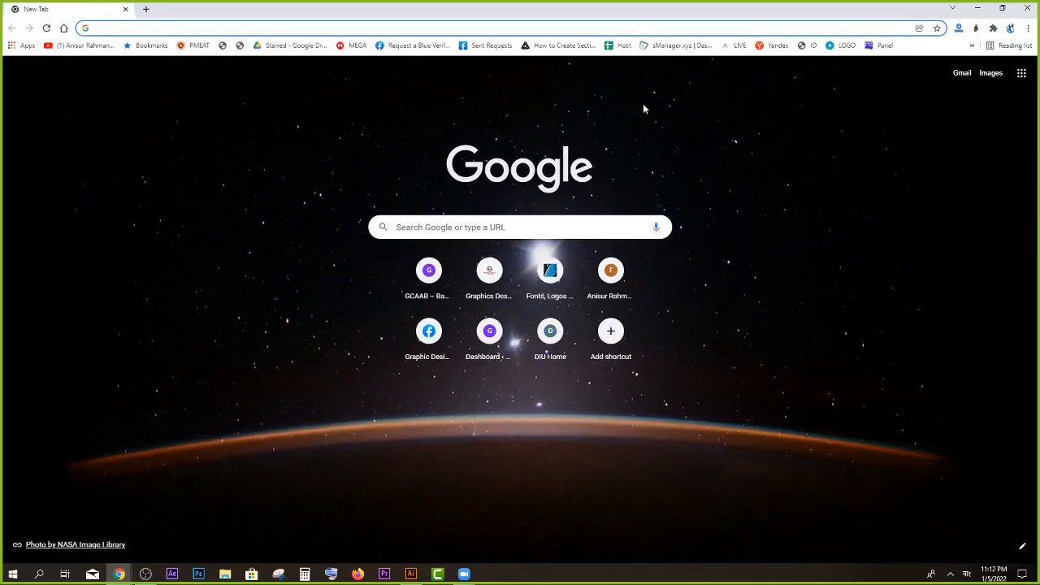
Step: Open fiverr.com in the Chrome browser
{"action": "type", "text": "FREE"}
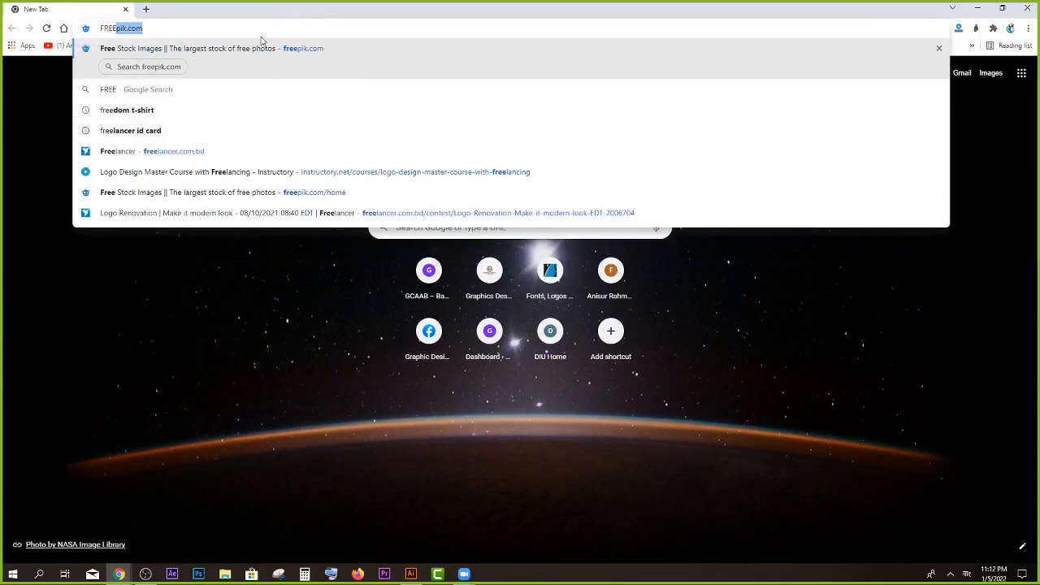
{"action": "type", "text": "Fi"}
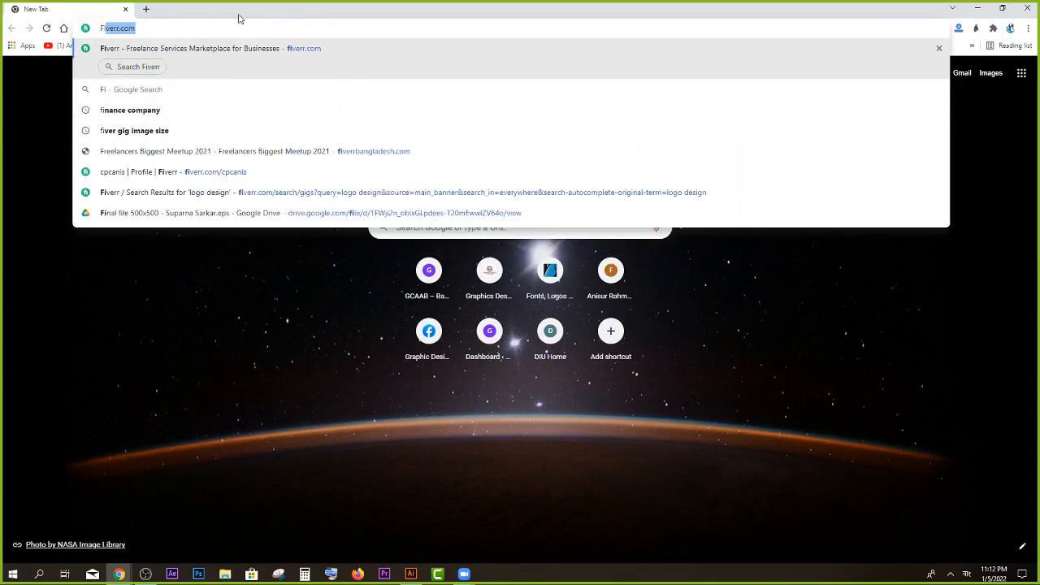
{"action": "key", "text": "Return"}
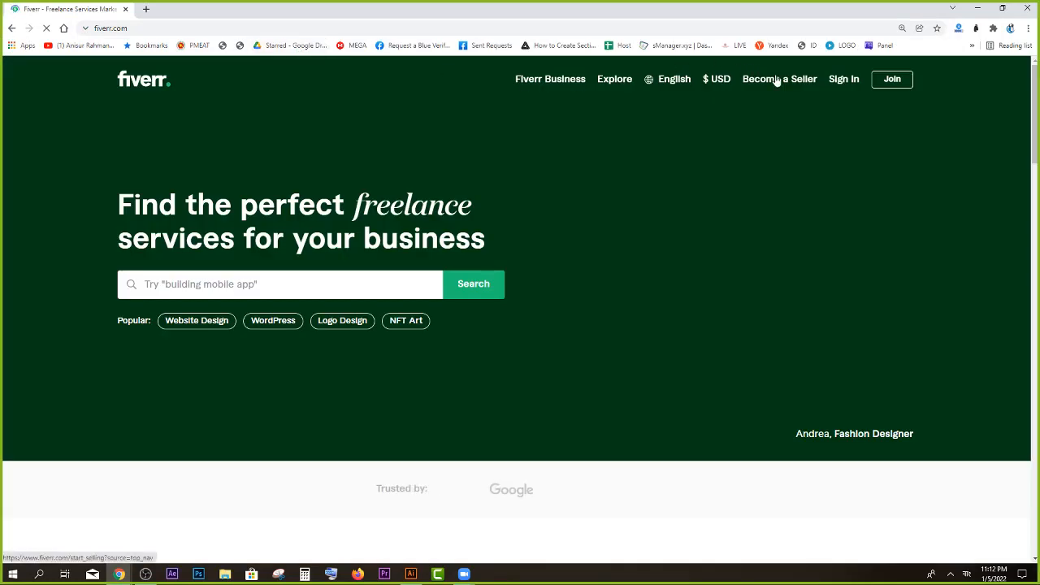
Step: Search Fiverr's services for "LOGO DESIGN"
{"action": "left_click", "coordinate": [315, 279]}
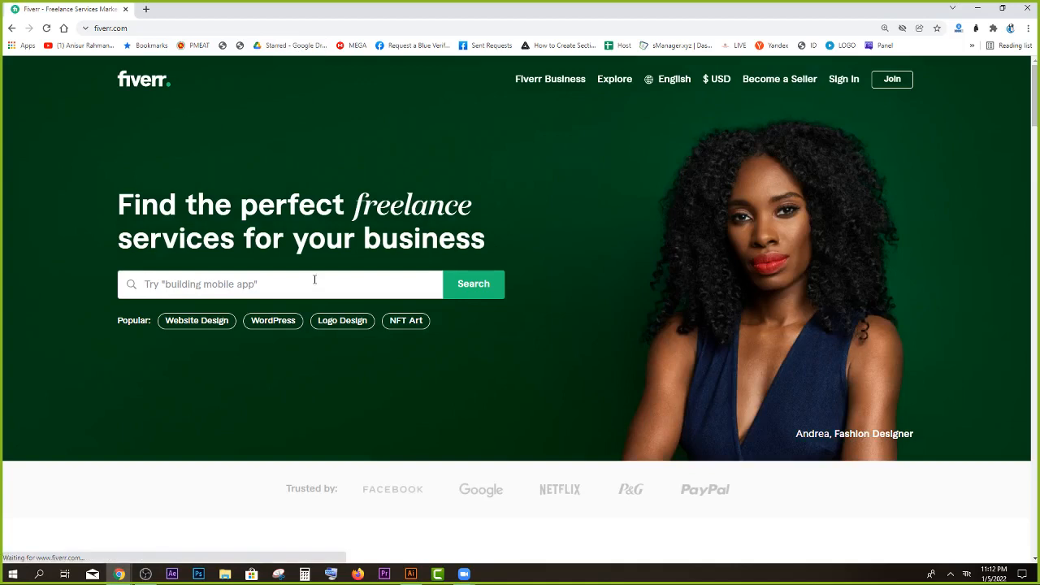
{"action": "type", "text": "LOGO"}
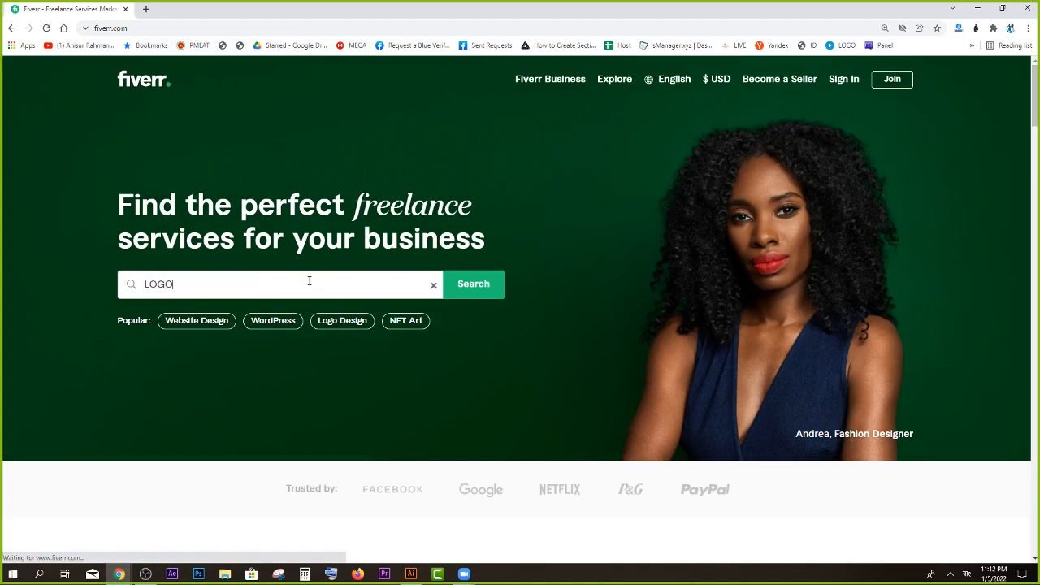
{"action": "type", "text": " DESIGN"}
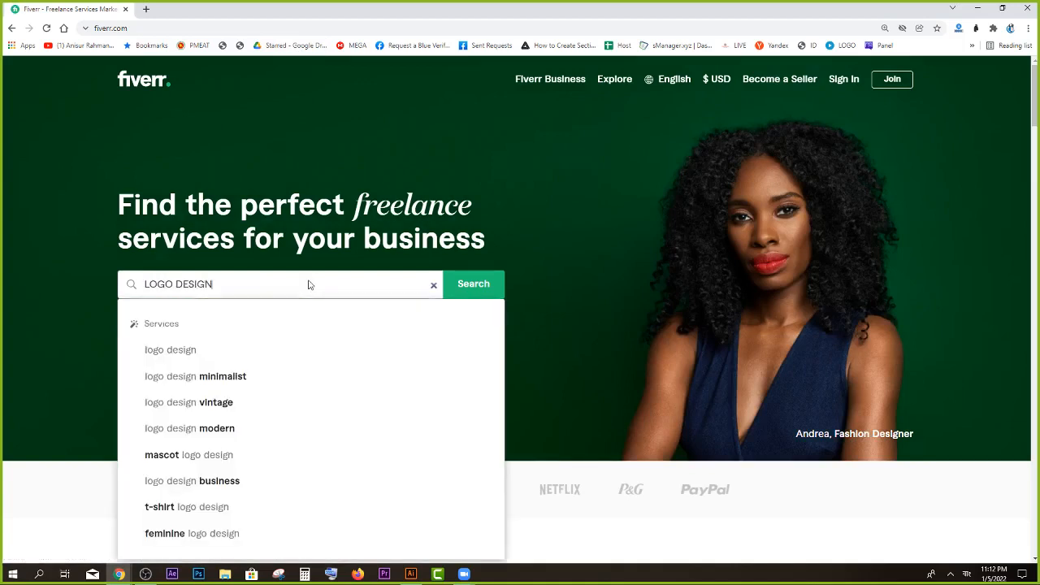
{"action": "key", "text": "Return"}
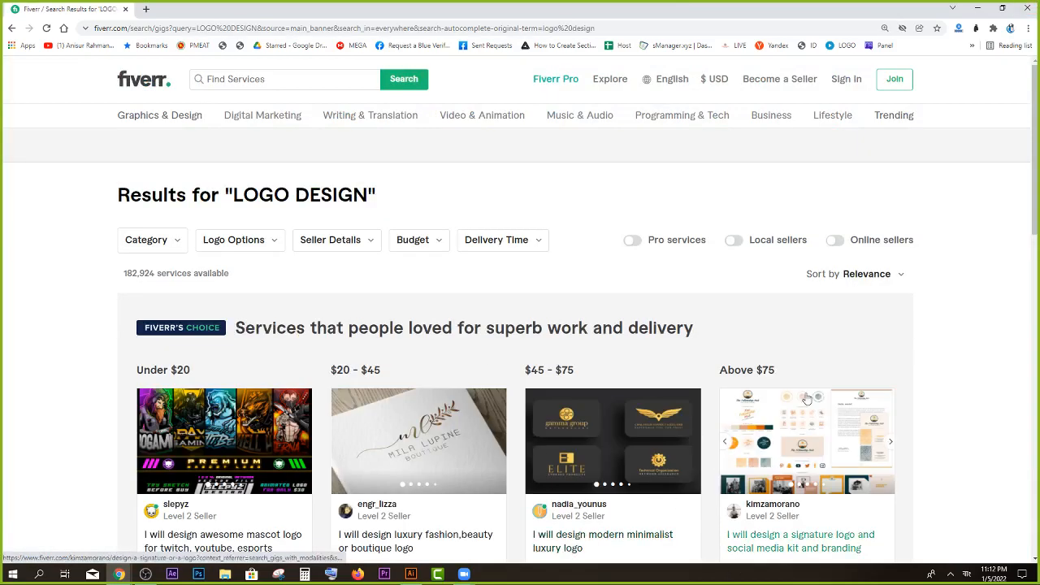
Step: Open the "I will design modern minimalist luxury logo" gig and examine its order queue and Basic package price
{"action": "scroll", "coordinate": [659, 495], "scroll_direction": "down", "scroll_amount": 2}
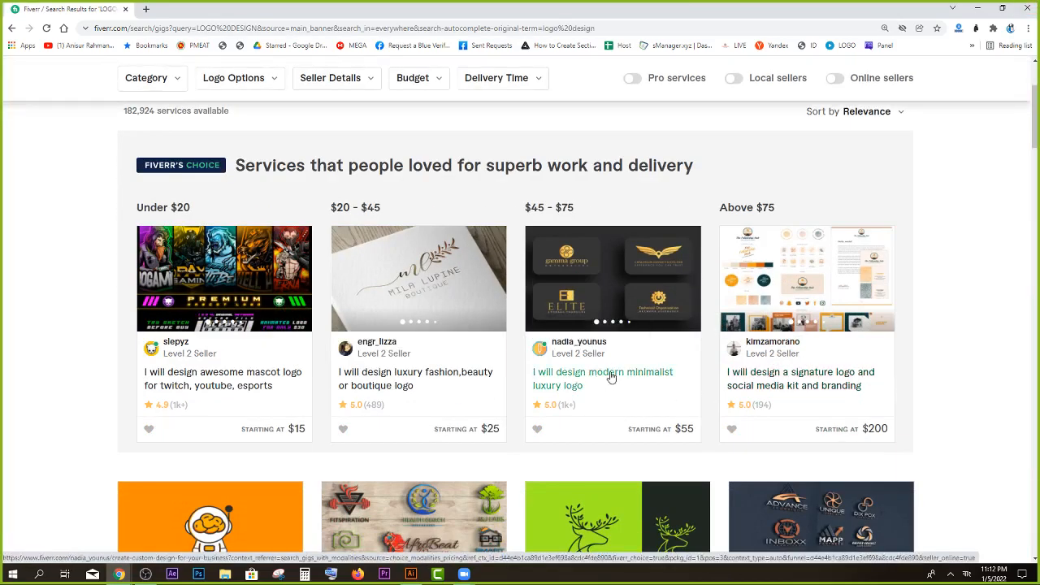
{"action": "left_click", "coordinate": [608, 372]}
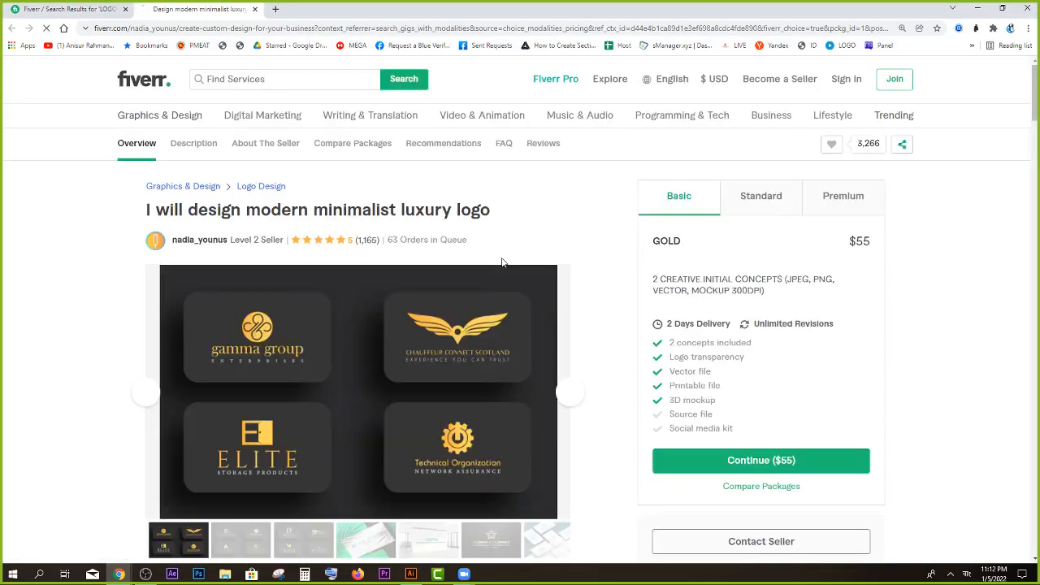
{"action": "scroll", "coordinate": [439, 244], "scroll_direction": "down", "scroll_amount": 2}
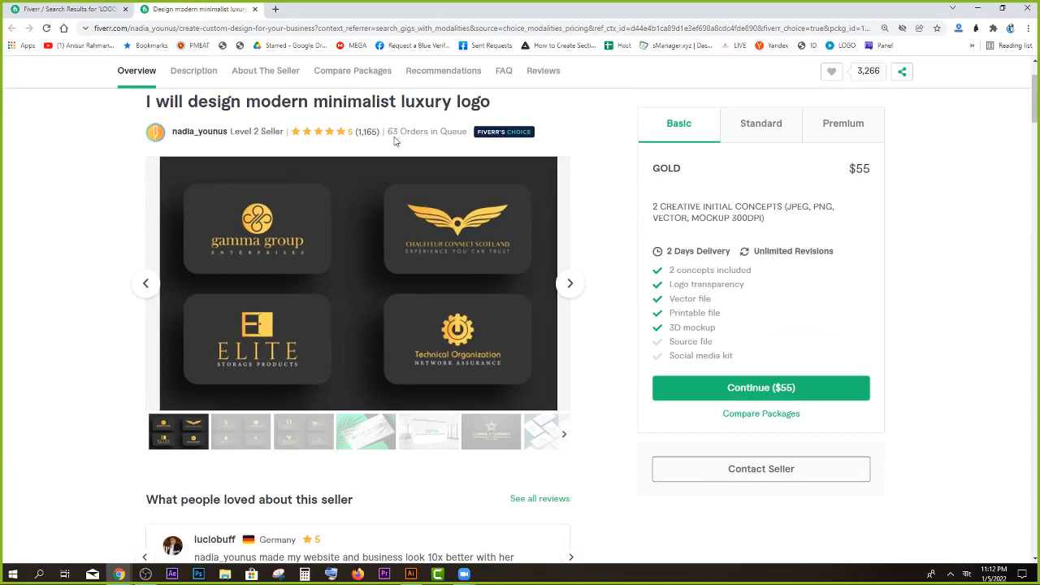
{"action": "scroll", "coordinate": [394, 138], "scroll_direction": "down", "scroll_amount": 1}
{"action": "scroll", "coordinate": [394, 138], "scroll_direction": "up", "scroll_amount": 2}
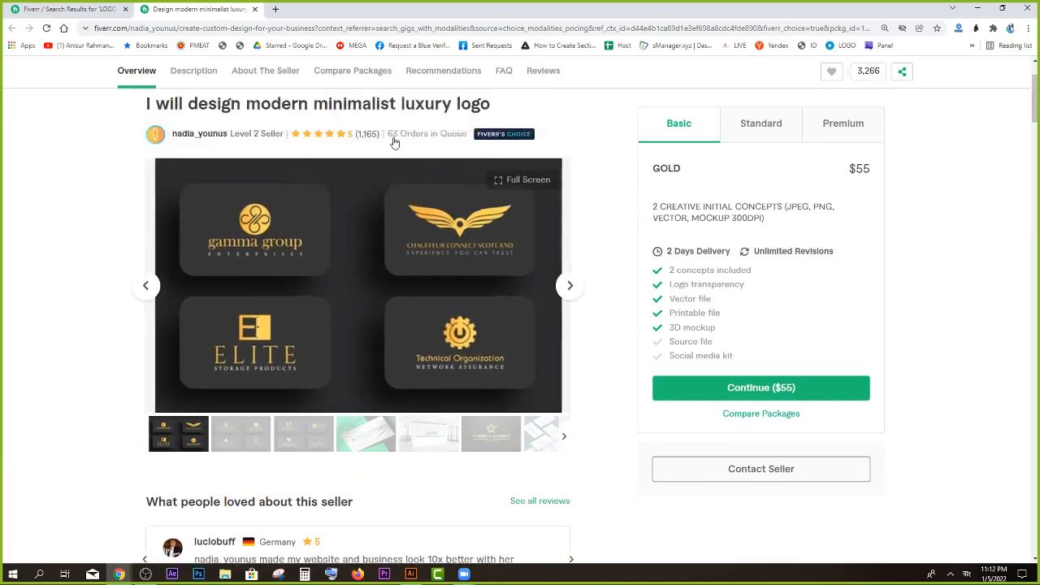
{"action": "left_click_drag", "start_coordinate": [400, 185], "coordinate": [390, 186]}
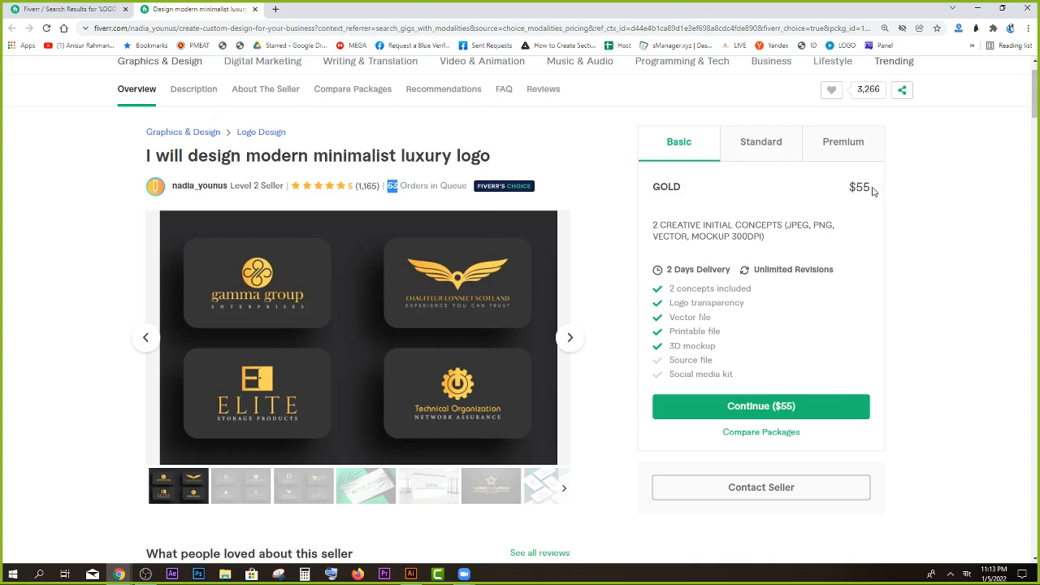
{"action": "left_click_drag", "start_coordinate": [872, 189], "coordinate": [858, 188]}
Step: Multiply 63 by 55 in Calculator to work out the value of the gig's queued orders
{"action": "left_click", "coordinate": [304, 574]}
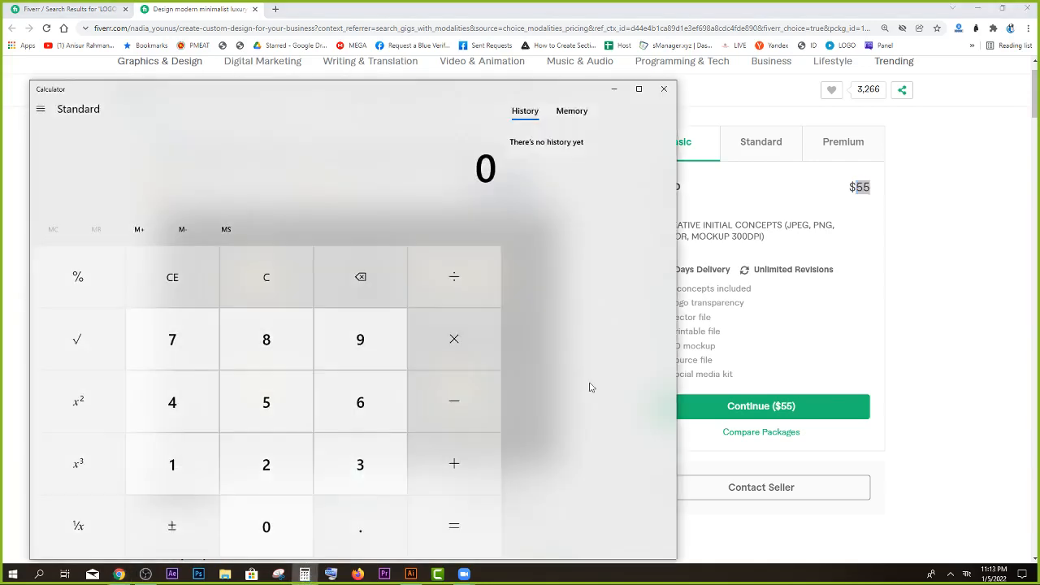
{"action": "left_click", "coordinate": [376, 401]}
{"action": "left_click", "coordinate": [360, 467]}
{"action": "left_click", "coordinate": [460, 348]}
{"action": "left_click", "coordinate": [266, 400]}
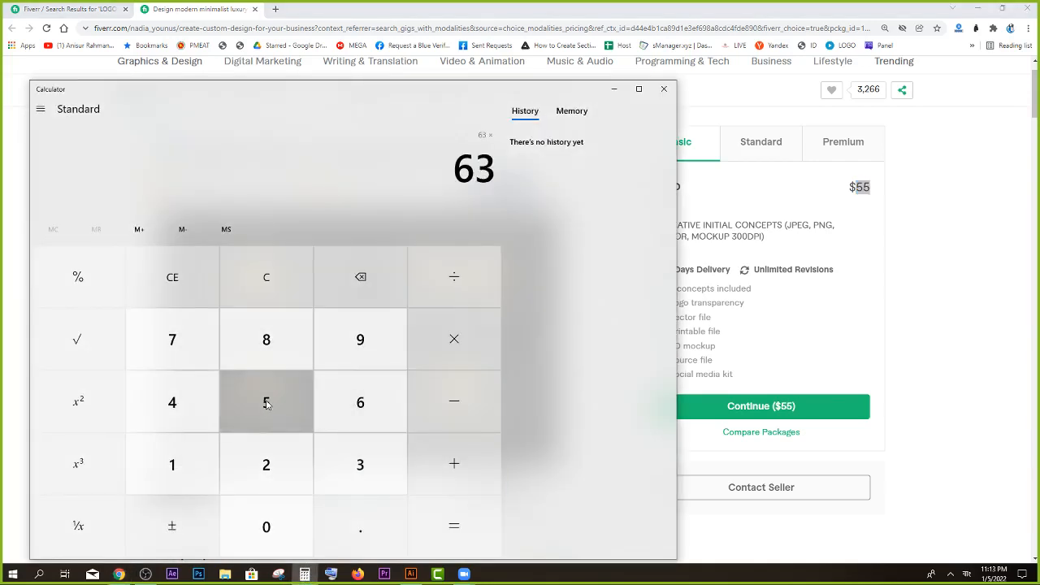
{"action": "left_click", "coordinate": [266, 400]}
{"action": "left_click", "coordinate": [471, 532]}
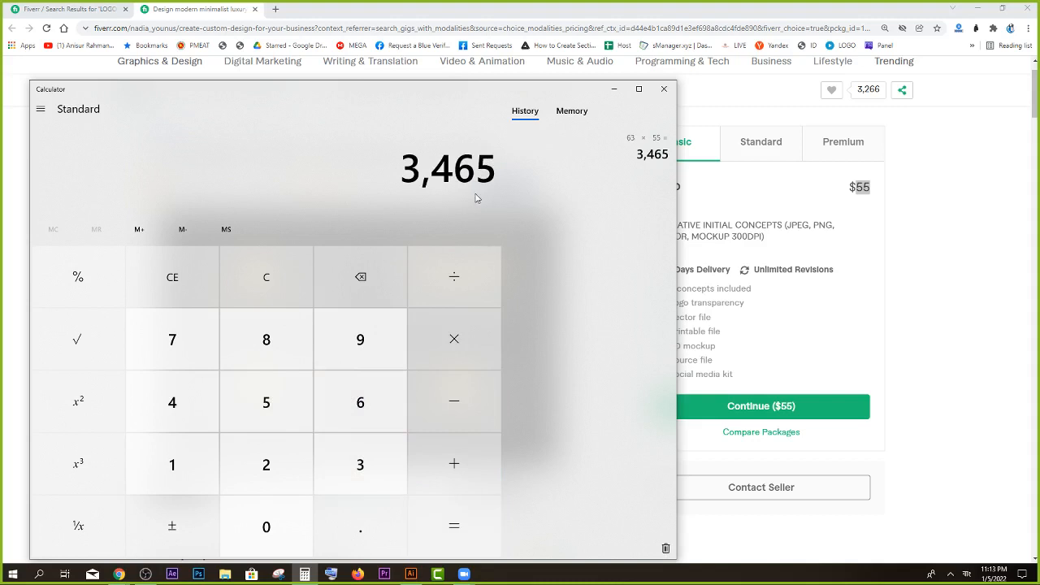
Step: Multiply the 3,465 result by 80 in Calculator and minimise it to return to the gig page
{"action": "left_click", "coordinate": [451, 341]}
{"action": "left_click", "coordinate": [266, 341]}
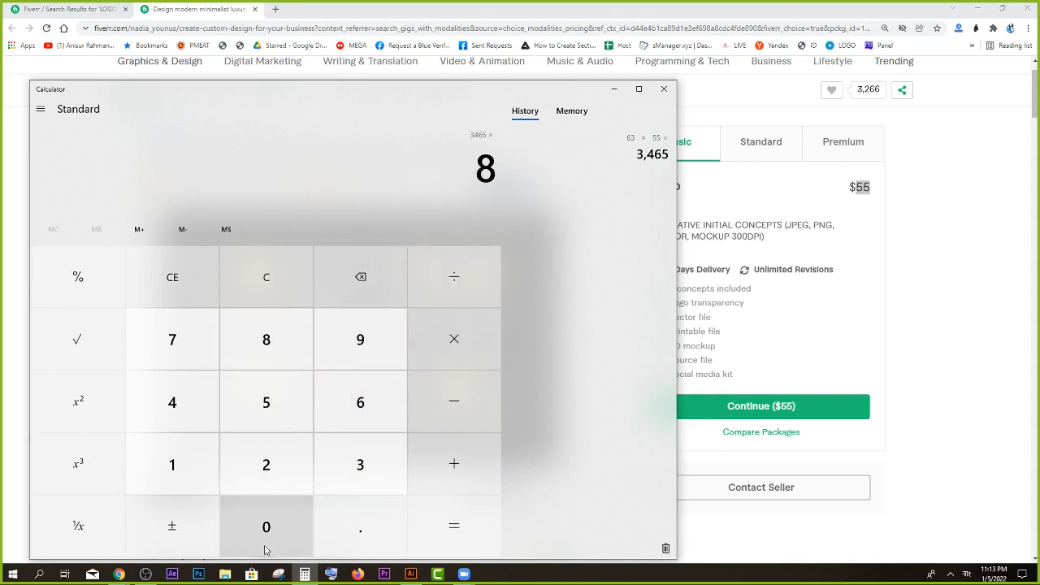
{"action": "left_click", "coordinate": [265, 548]}
{"action": "left_click", "coordinate": [448, 529]}
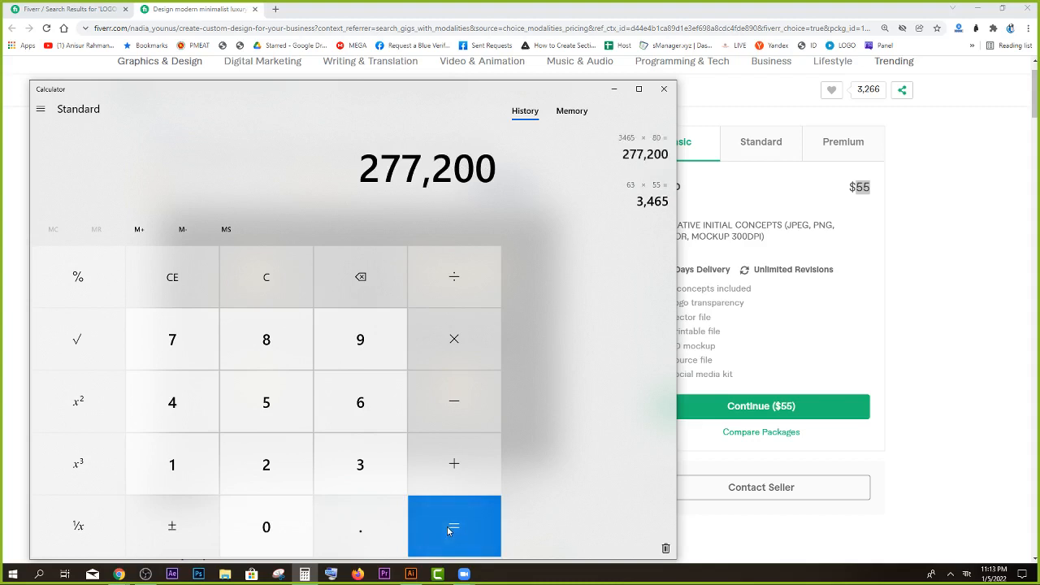
{"action": "left_click", "coordinate": [615, 90]}
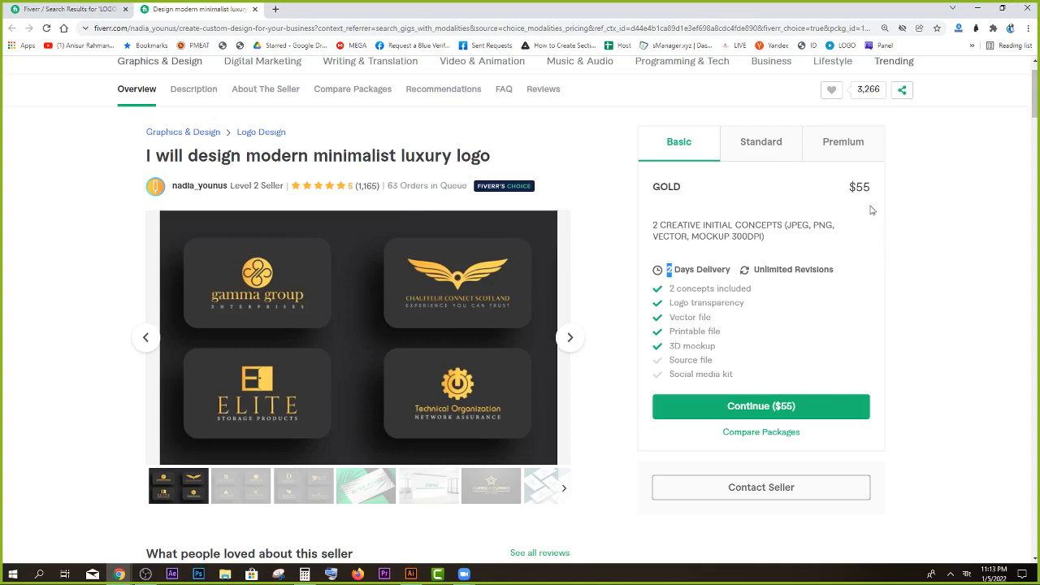
Step: Highlight the Basic package price, subtract 12 from 55 in Calculator, and close Calculator
{"action": "left_click_drag", "start_coordinate": [871, 187], "coordinate": [854, 187]}
{"action": "left_click_drag", "start_coordinate": [871, 186], "coordinate": [853, 187]}
{"action": "left_click", "coordinate": [305, 574]}
{"action": "left_click", "coordinate": [276, 279]}
{"action": "left_click", "coordinate": [263, 399]}
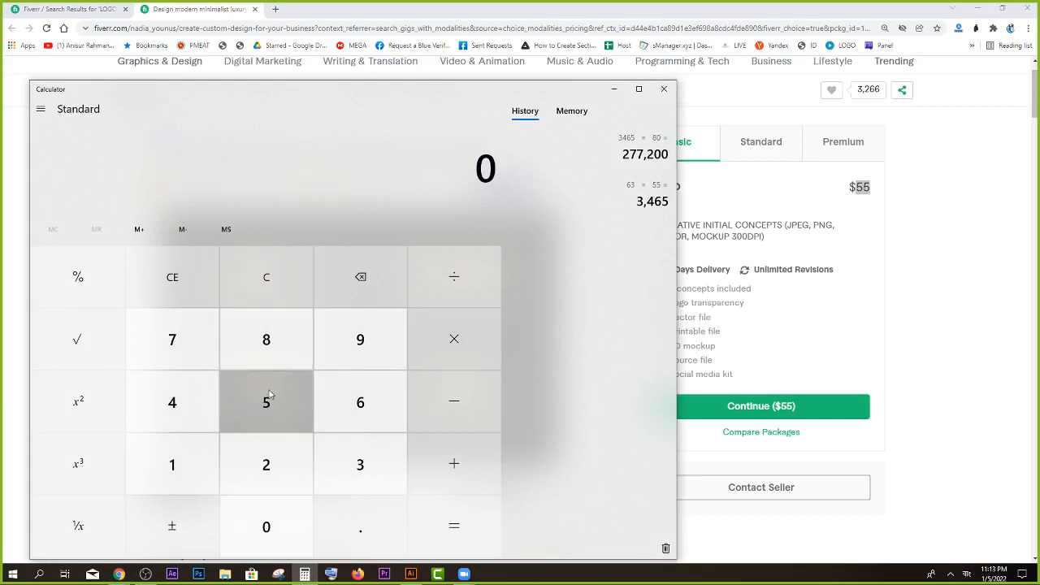
{"action": "left_click", "coordinate": [262, 399]}
{"action": "left_click", "coordinate": [448, 399]}
{"action": "left_click", "coordinate": [166, 465]}
{"action": "left_click", "coordinate": [265, 464]}
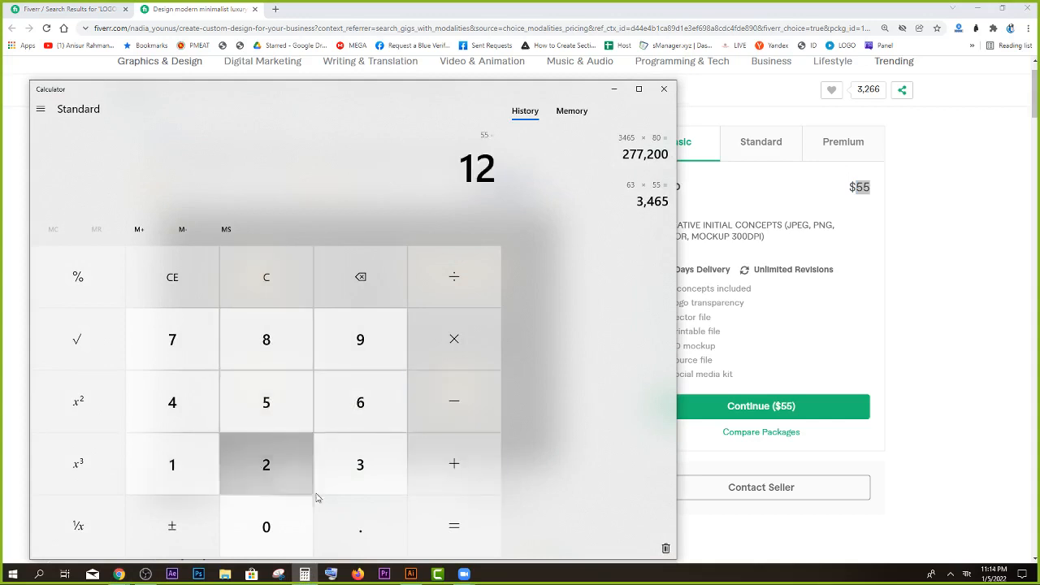
{"action": "left_click", "coordinate": [471, 539]}
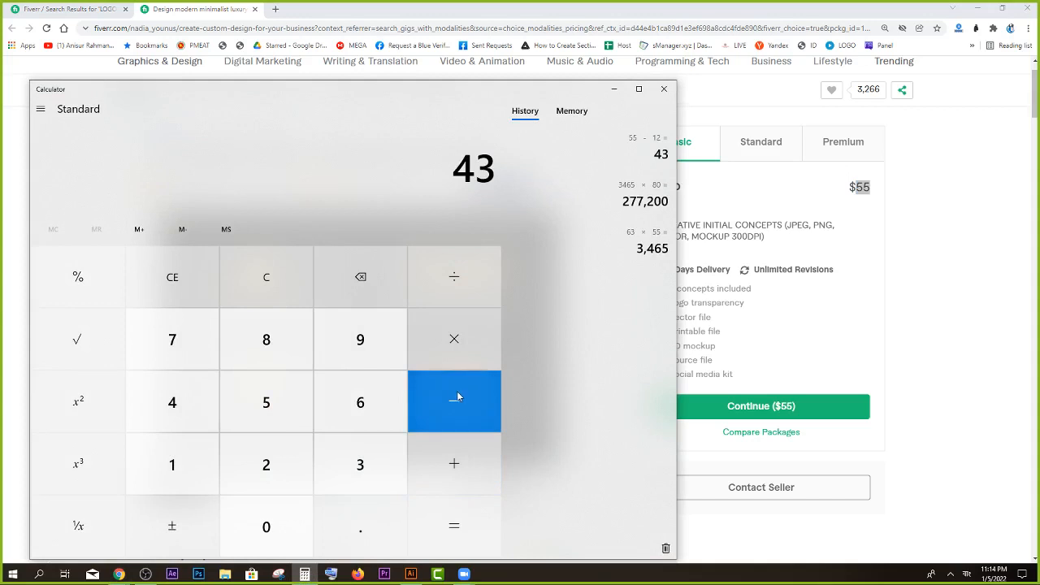
{"action": "left_click", "coordinate": [664, 88]}
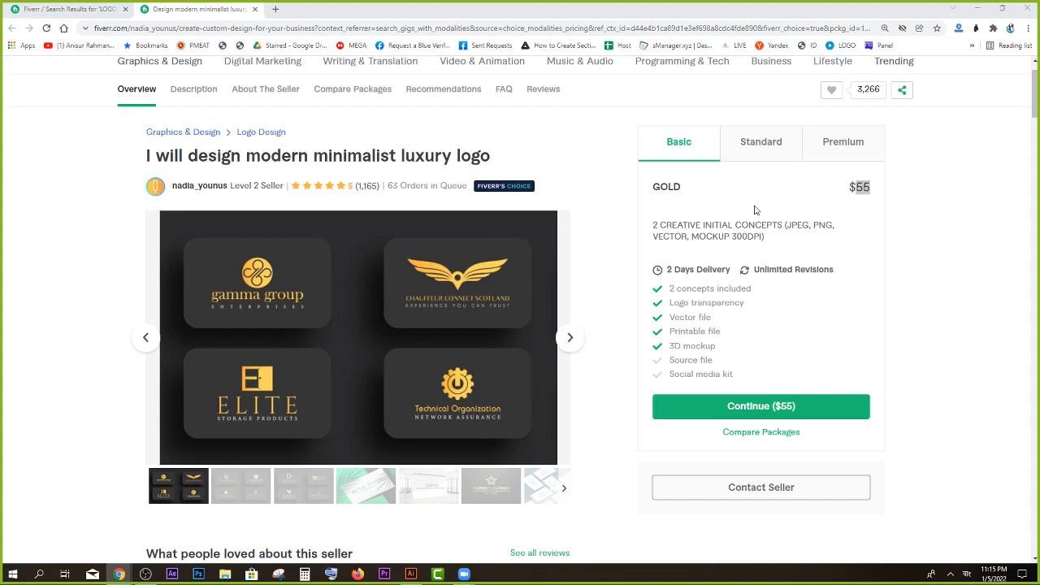
Step: Examine the gig's packages and customer reviews, highlighting the countries the reviewers come from
{"action": "scroll", "coordinate": [373, 187], "scroll_direction": "down", "scroll_amount": 3}
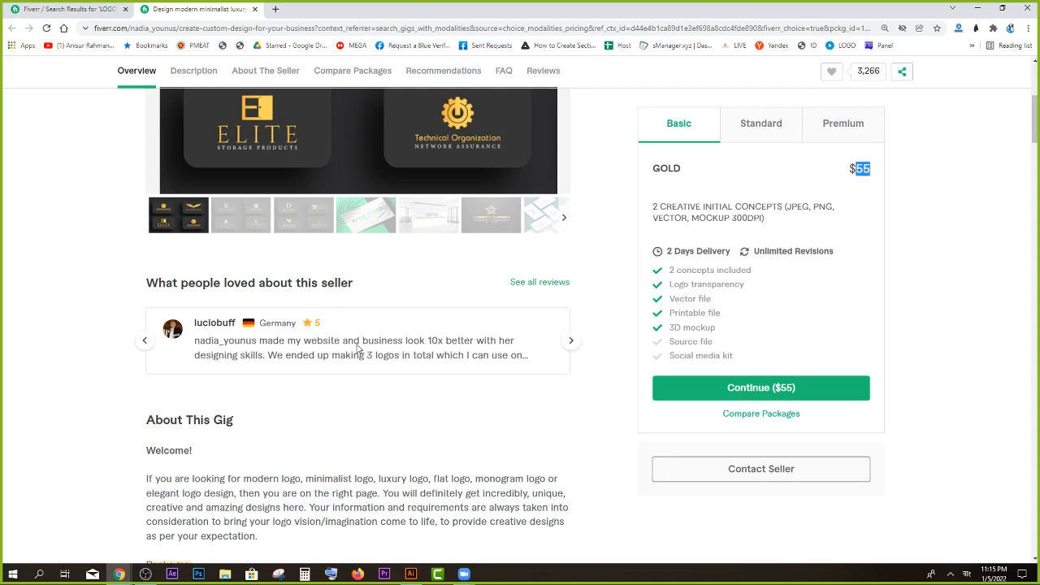
{"action": "scroll", "coordinate": [357, 347], "scroll_direction": "up", "scroll_amount": 2}
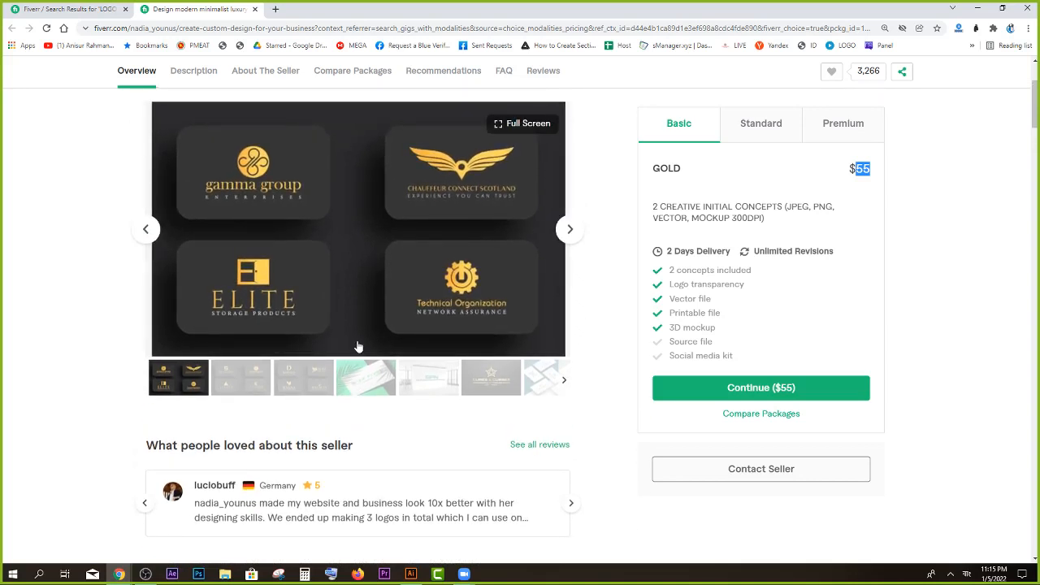
{"action": "scroll", "coordinate": [365, 344], "scroll_direction": "down", "scroll_amount": 1}
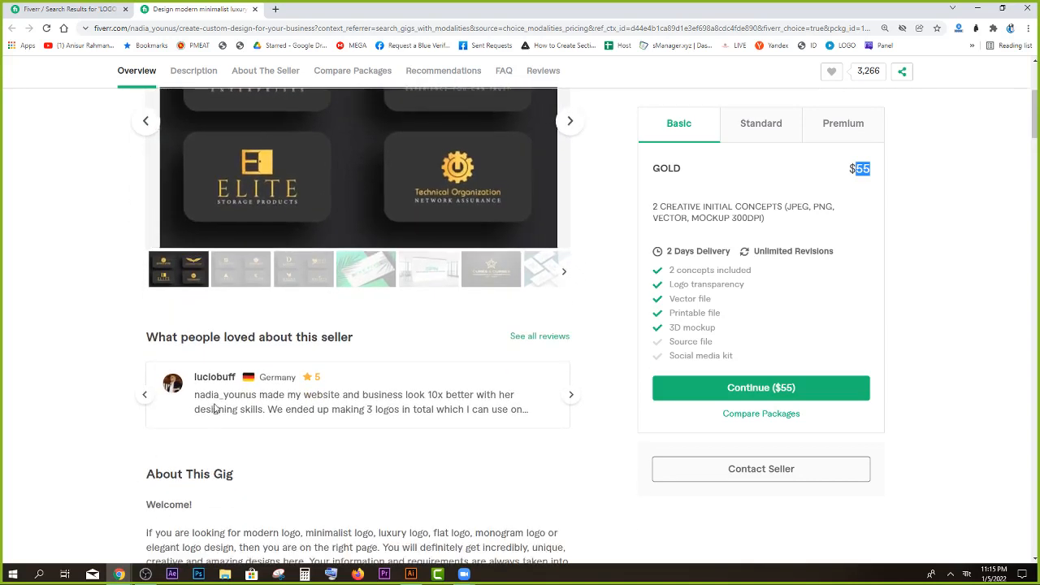
{"action": "scroll", "coordinate": [283, 373], "scroll_direction": "down", "scroll_amount": 1}
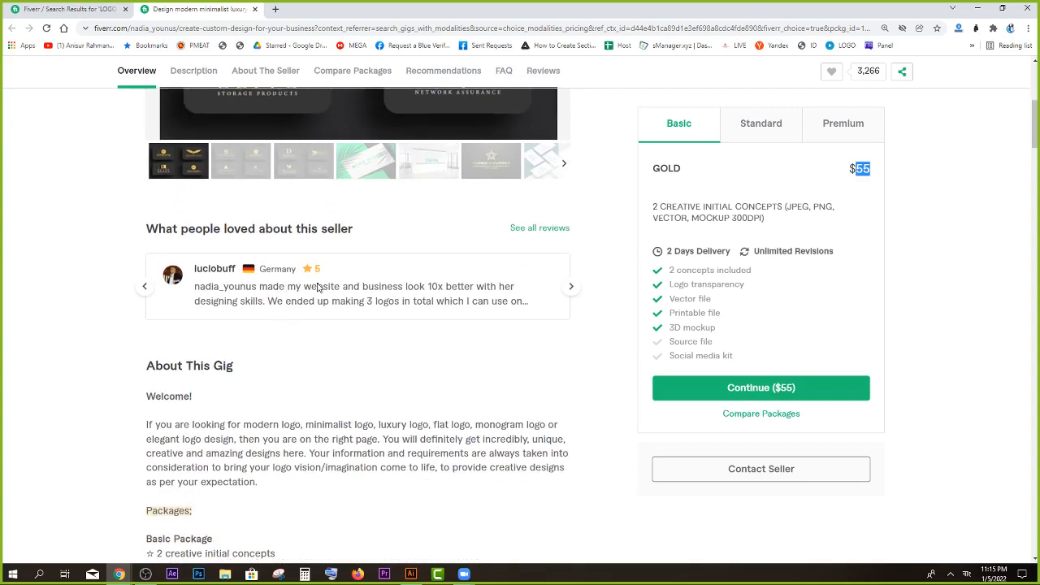
{"action": "scroll", "coordinate": [382, 307], "scroll_direction": "down", "scroll_amount": 1}
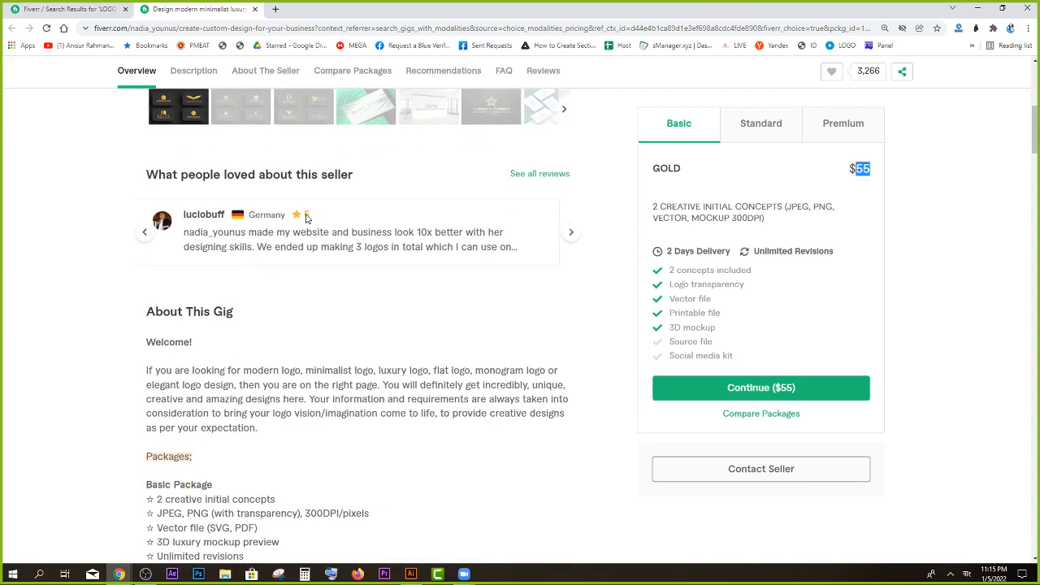
{"action": "scroll", "coordinate": [476, 330], "scroll_direction": "down", "scroll_amount": 15}
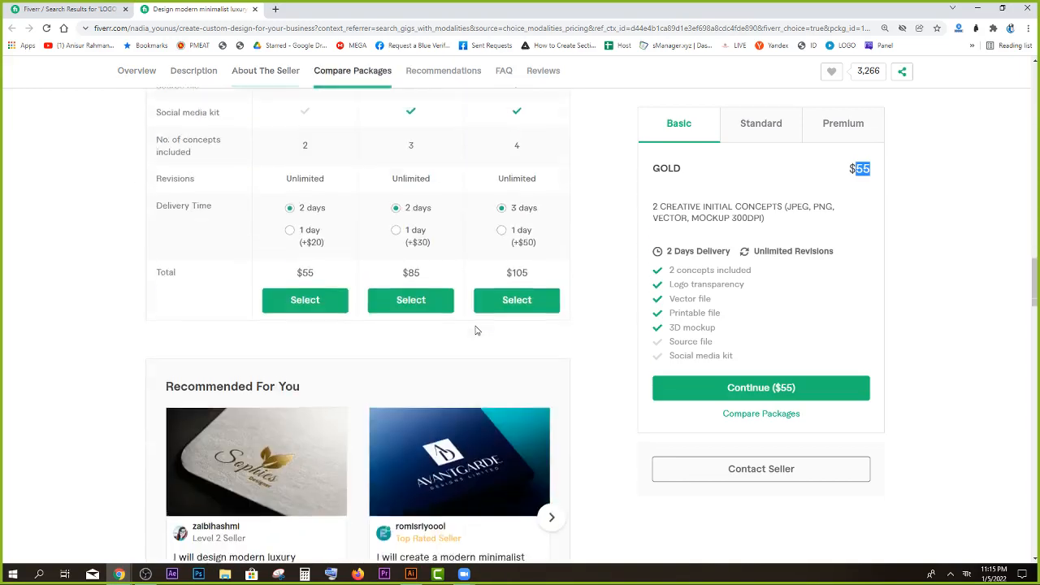
{"action": "scroll", "coordinate": [476, 329], "scroll_direction": "down", "scroll_amount": 12}
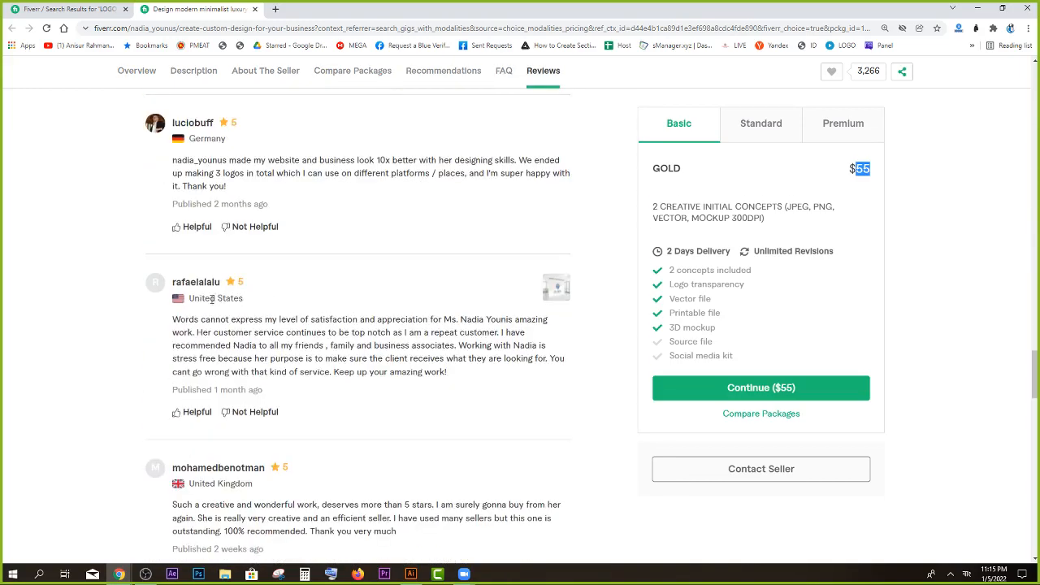
{"action": "left_click_drag", "start_coordinate": [253, 303], "coordinate": [190, 301]}
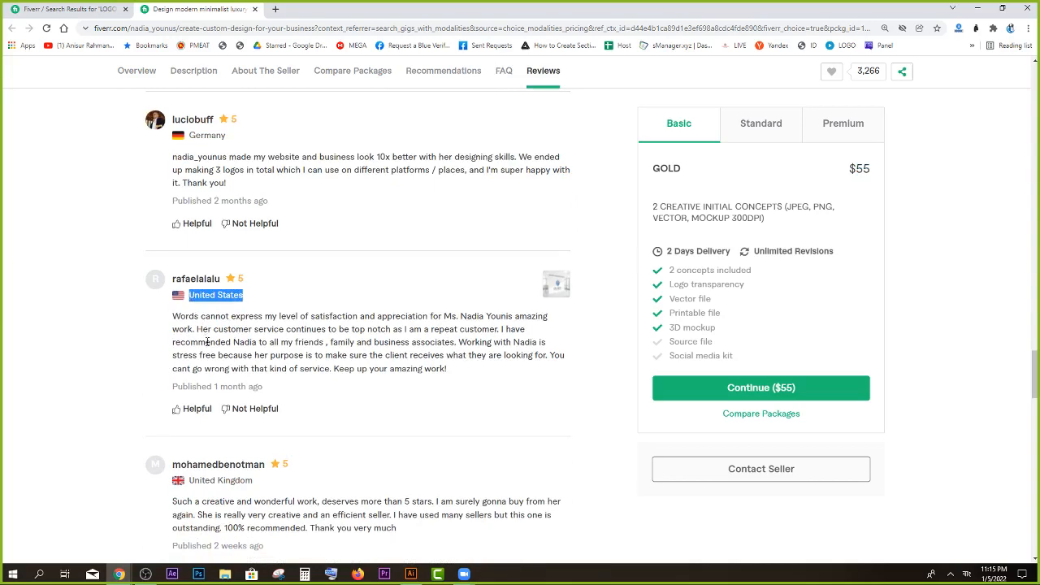
{"action": "scroll", "coordinate": [257, 263], "scroll_direction": "down", "scroll_amount": 3}
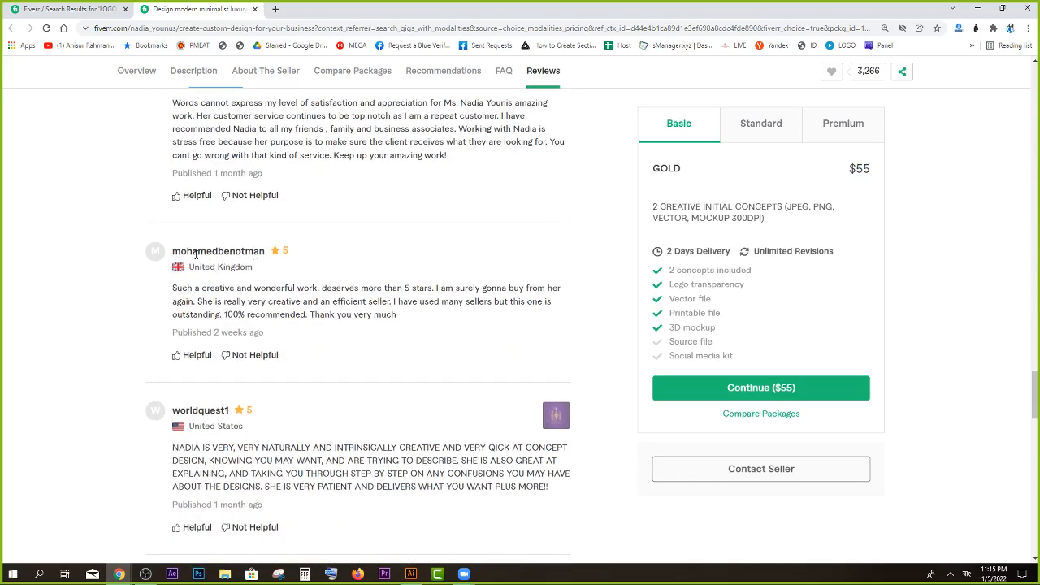
{"action": "left_click_drag", "start_coordinate": [258, 268], "coordinate": [186, 270]}
{"action": "scroll", "coordinate": [195, 283], "scroll_direction": "down", "scroll_amount": 2}
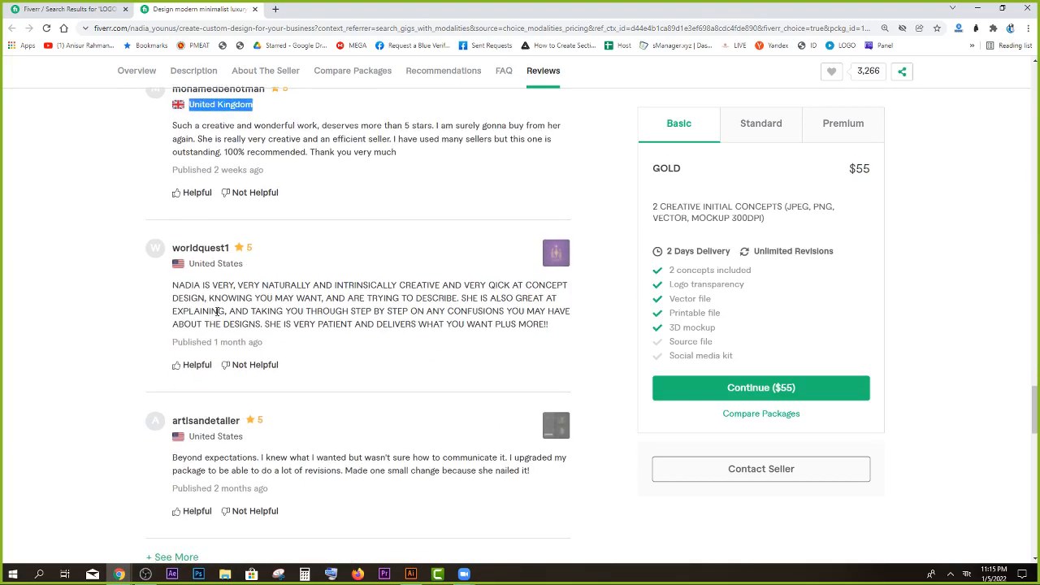
{"action": "left_click_drag", "start_coordinate": [251, 257], "coordinate": [197, 250]}
{"action": "scroll", "coordinate": [248, 384], "scroll_direction": "down", "scroll_amount": 3}
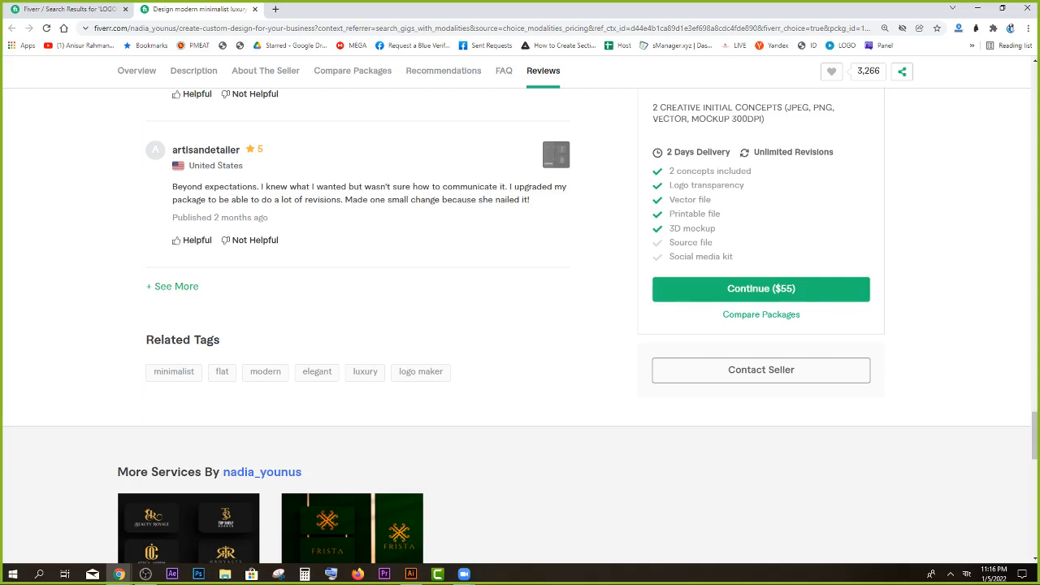
Step: Go back over the gig's reviews, rating breakdown, package comparison and seller profile
{"action": "scroll", "coordinate": [583, 318], "scroll_direction": "up", "scroll_amount": 2}
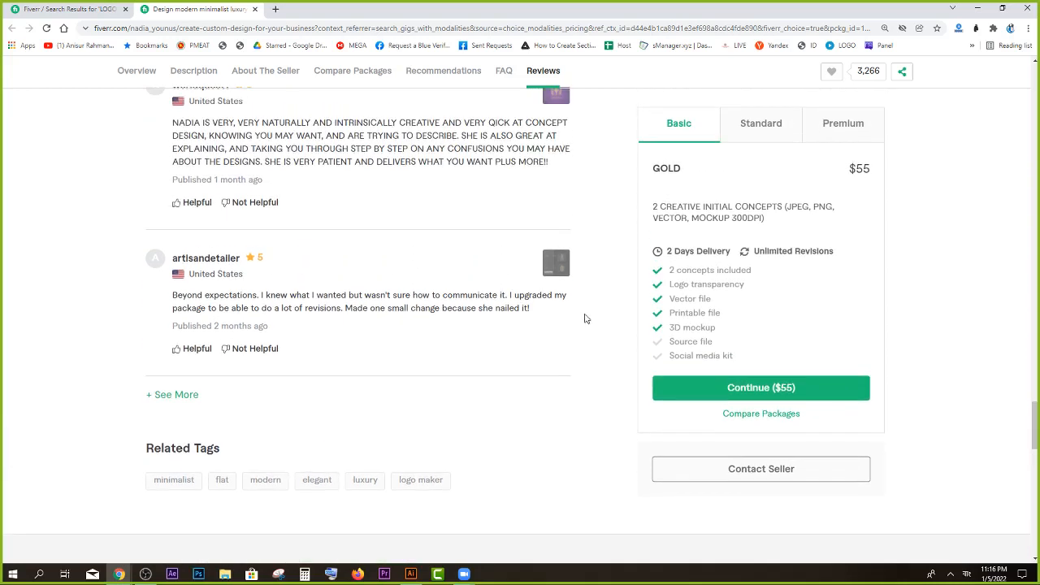
{"action": "scroll", "coordinate": [578, 317], "scroll_direction": "up", "scroll_amount": 4}
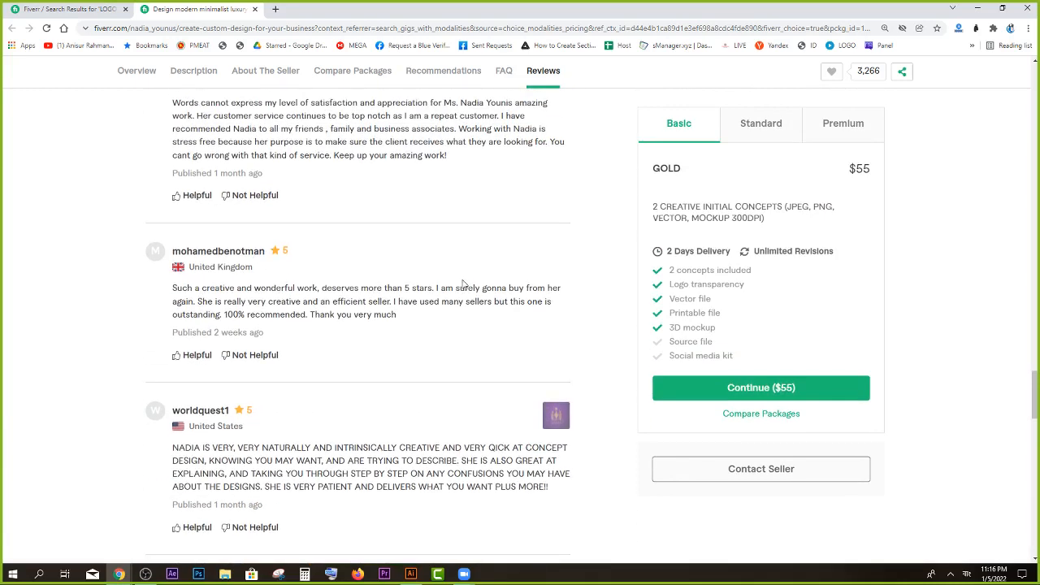
{"action": "scroll", "coordinate": [588, 283], "scroll_direction": "up", "scroll_amount": 5}
{"action": "scroll", "coordinate": [529, 271], "scroll_direction": "up", "scroll_amount": 3}
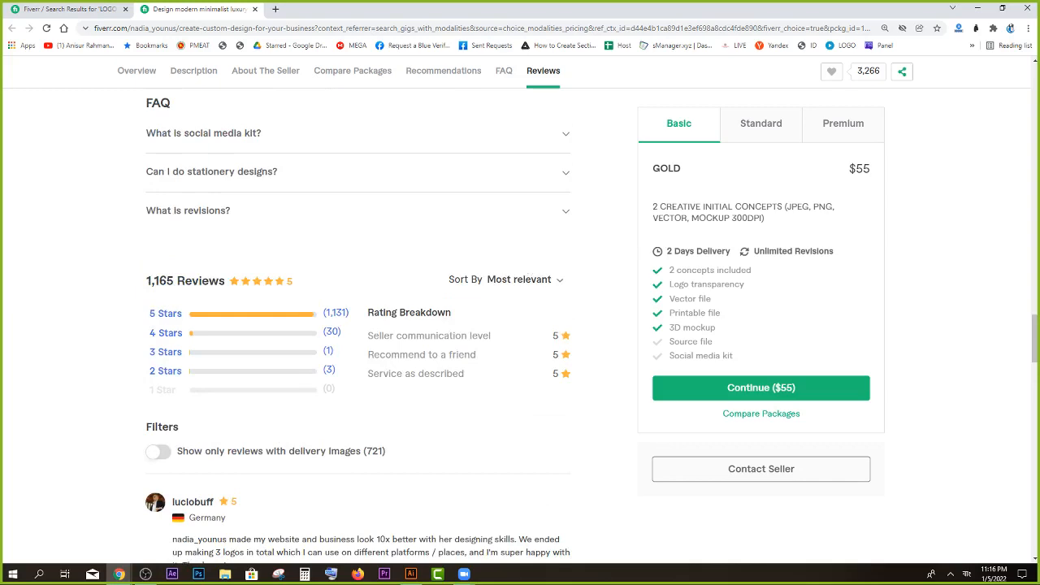
{"action": "scroll", "coordinate": [555, 344], "scroll_direction": "up", "scroll_amount": 6}
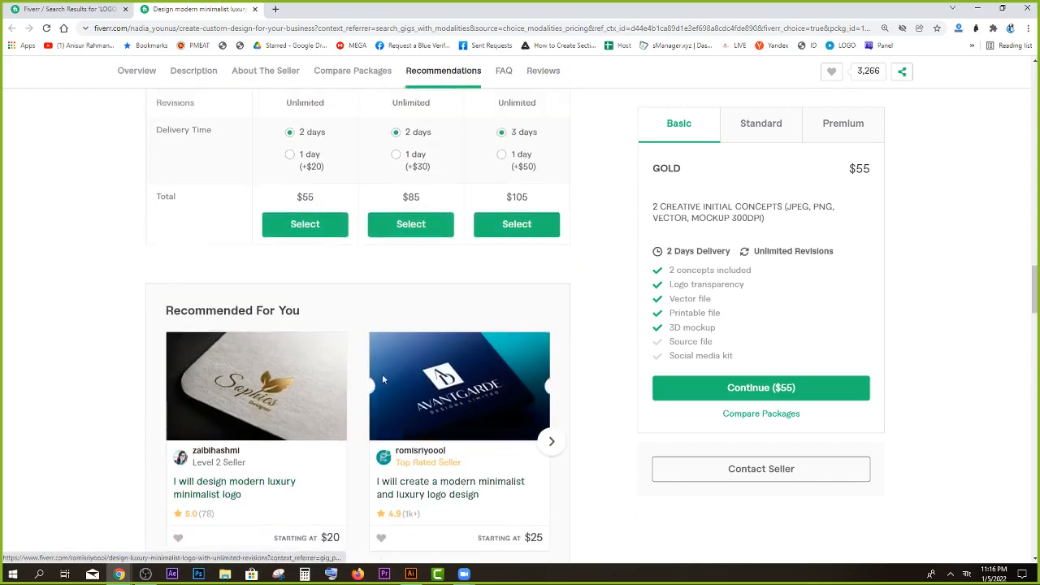
{"action": "scroll", "coordinate": [383, 379], "scroll_direction": "up", "scroll_amount": 5}
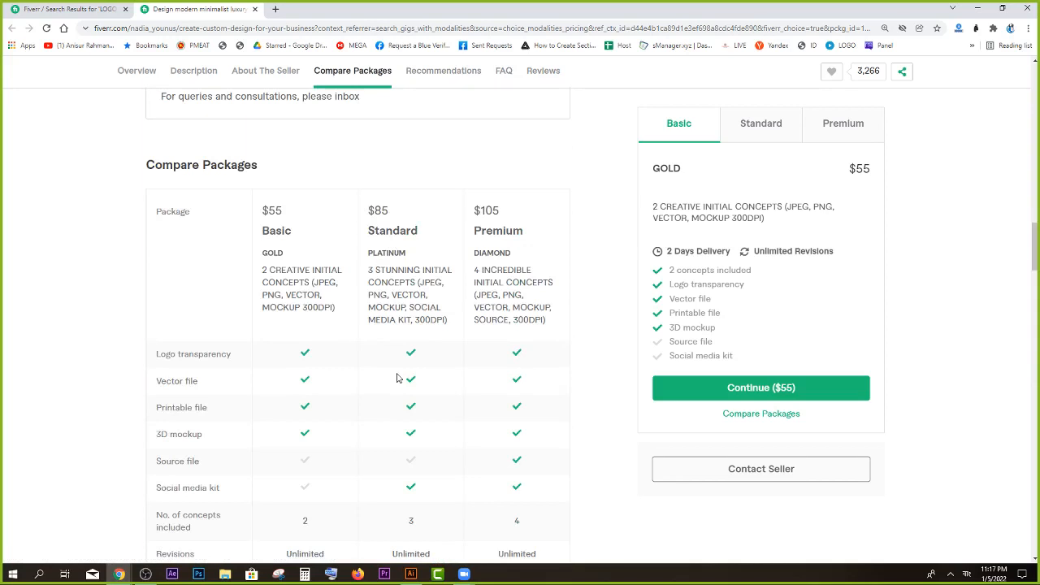
{"action": "scroll", "coordinate": [468, 330], "scroll_direction": "up", "scroll_amount": 3}
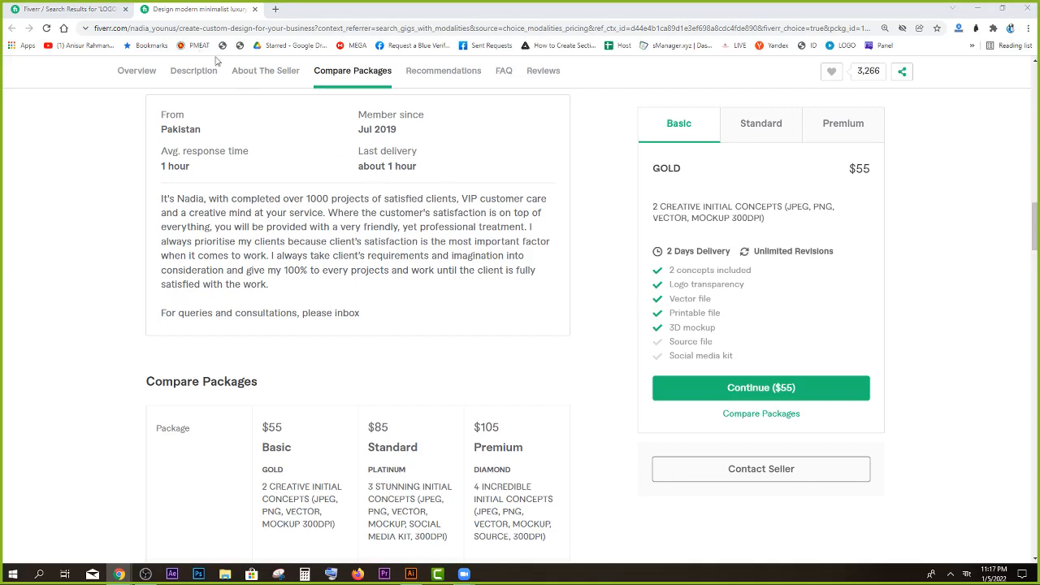
Step: Replace the gig's address path with LEVELS to open Fiverr's seller levels page
{"action": "left_click_drag", "start_coordinate": [130, 29], "coordinate": [778, 34]}
{"action": "key", "text": "BackSpace"}
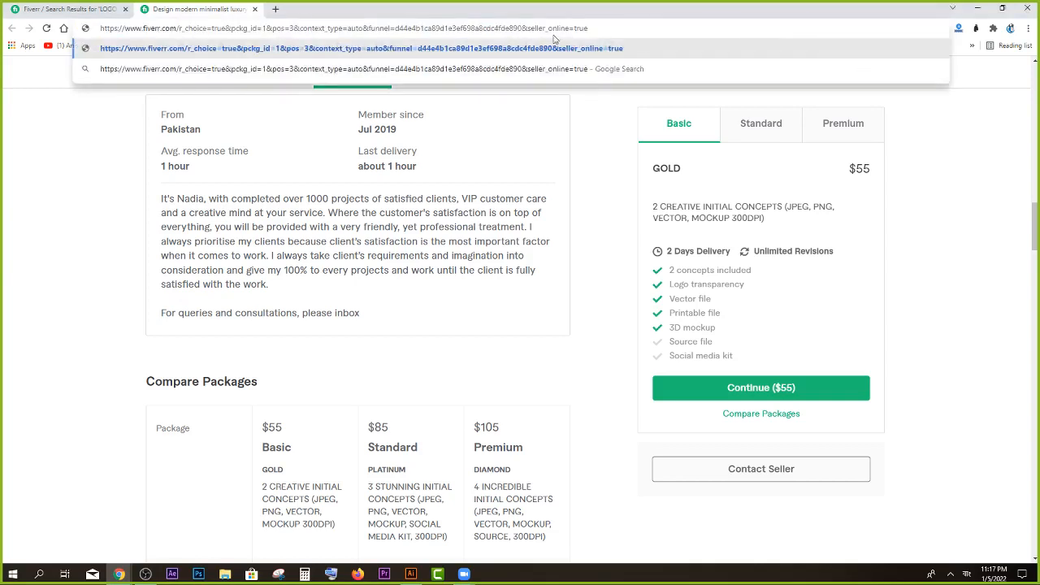
{"action": "left_click_drag", "start_coordinate": [589, 28], "coordinate": [188, 24]}
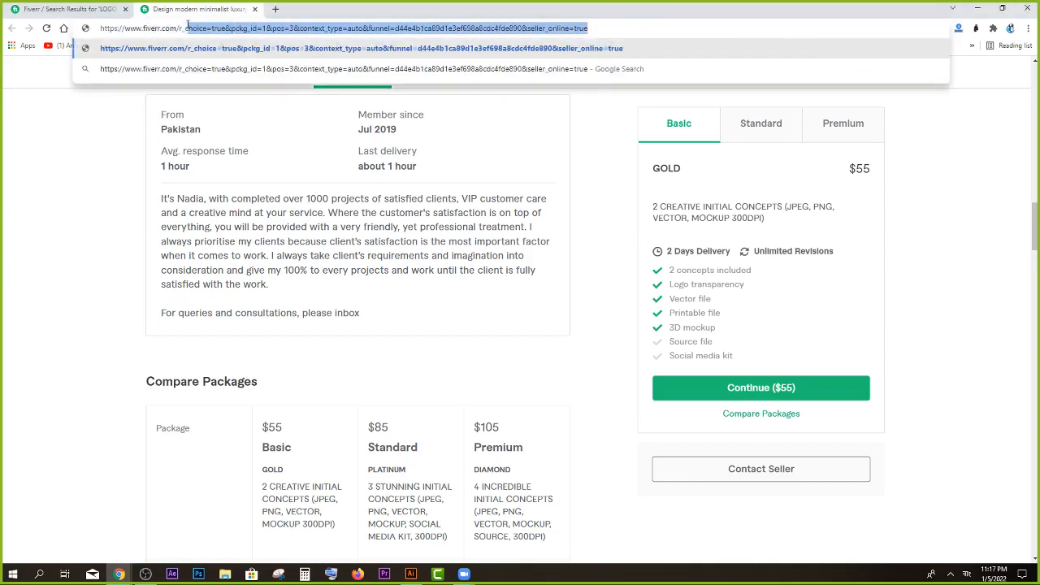
{"action": "key", "text": "BackSpace"}
{"action": "key", "text": "BackSpace"}
{"action": "key", "text": "BackSpace"}
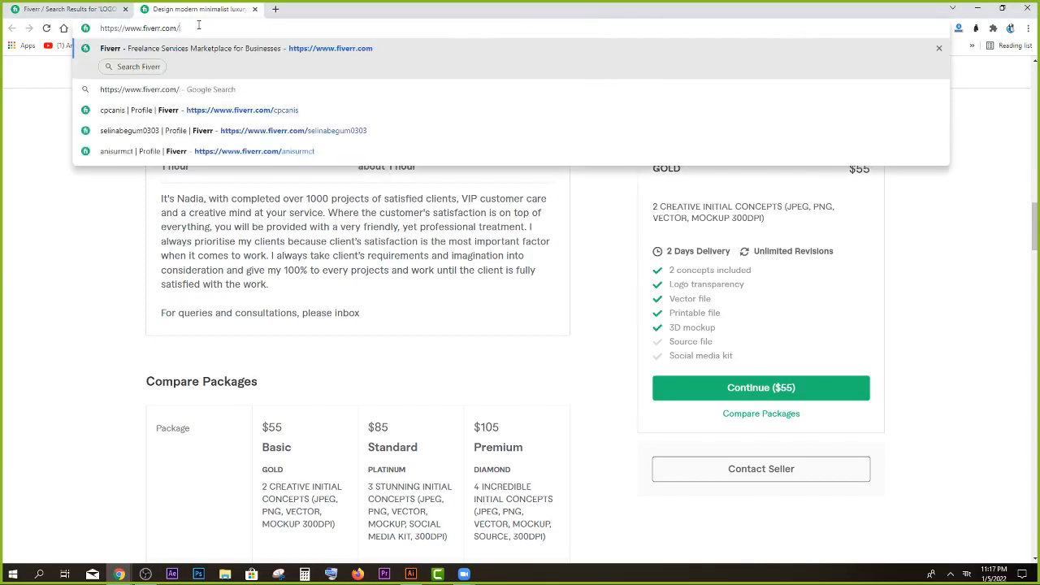
{"action": "type", "text": "LEVELS"}
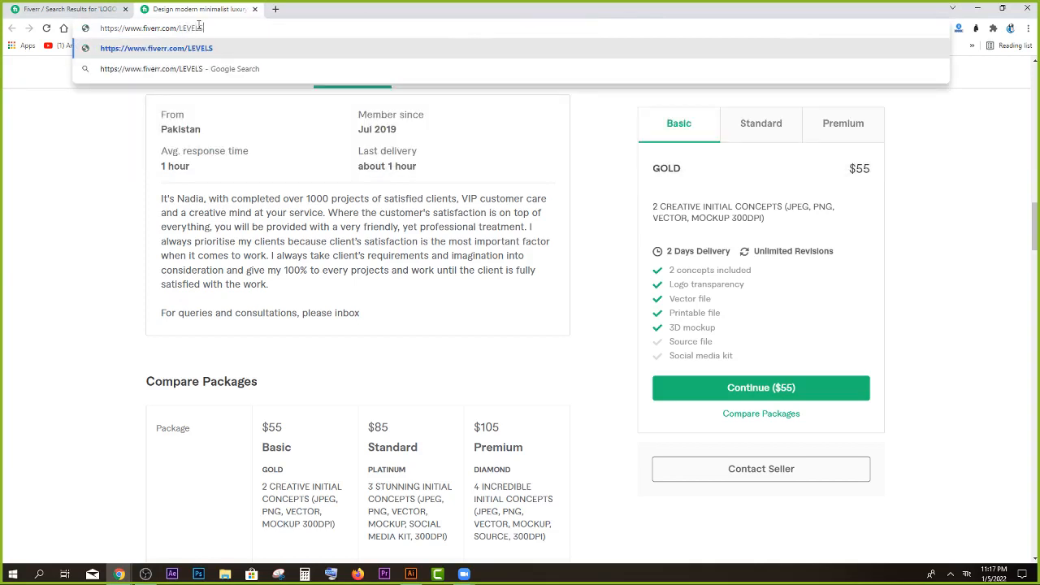
{"action": "key", "text": "Return"}
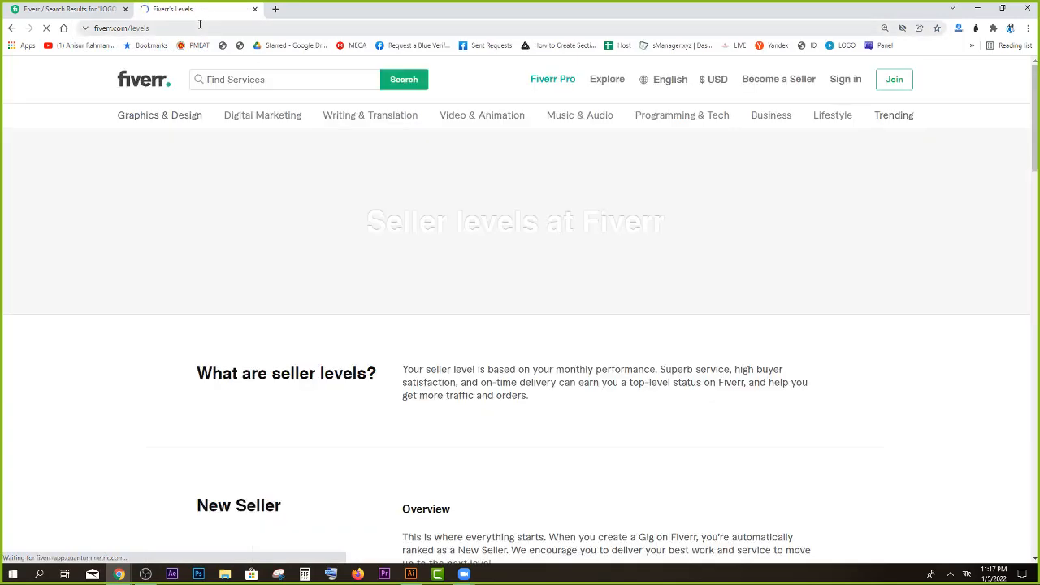
Step: Review the New Seller section of the Fiverr levels page, highlighting its title and list of benefits
{"action": "scroll", "coordinate": [389, 211], "scroll_direction": "down", "scroll_amount": 3}
{"action": "scroll", "coordinate": [389, 211], "scroll_direction": "down", "scroll_amount": 1}
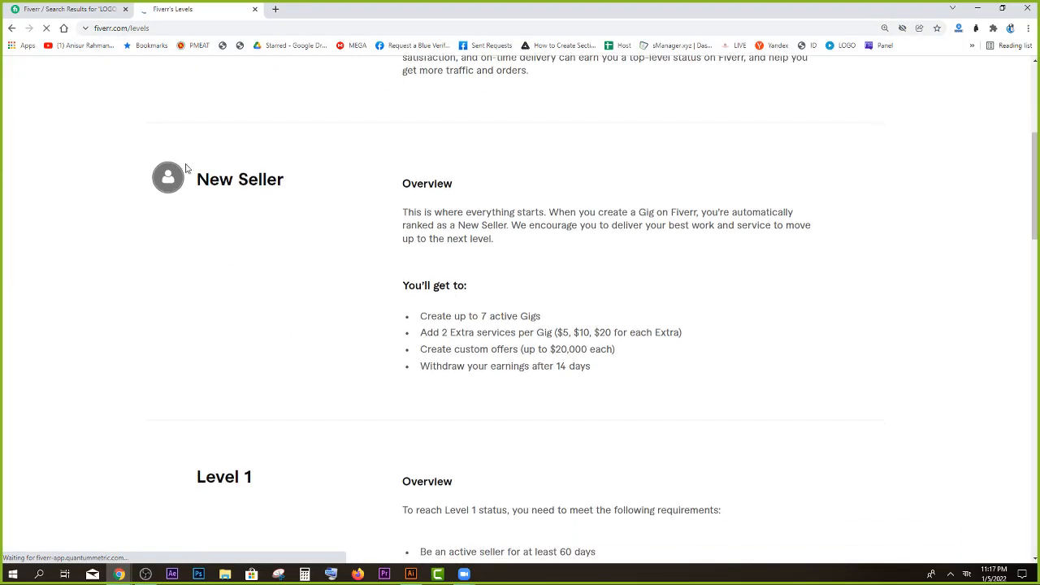
{"action": "left_click_drag", "start_coordinate": [195, 179], "coordinate": [346, 193]}
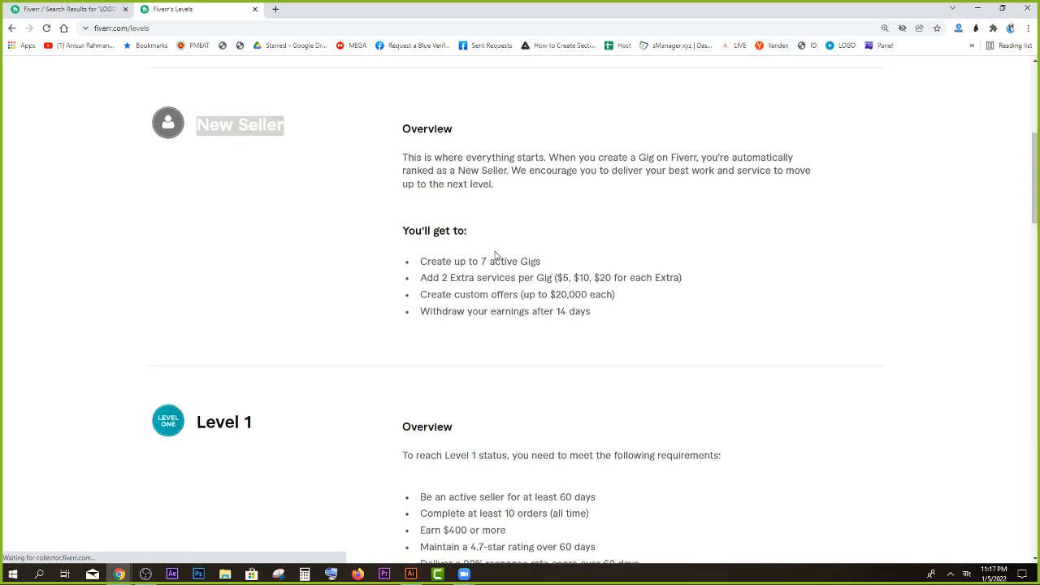
{"action": "scroll", "coordinate": [430, 262], "scroll_direction": "down", "scroll_amount": 2}
{"action": "left_click_drag", "start_coordinate": [420, 154], "coordinate": [595, 209]}
{"action": "scroll", "coordinate": [623, 220], "scroll_direction": "down", "scroll_amount": 2}
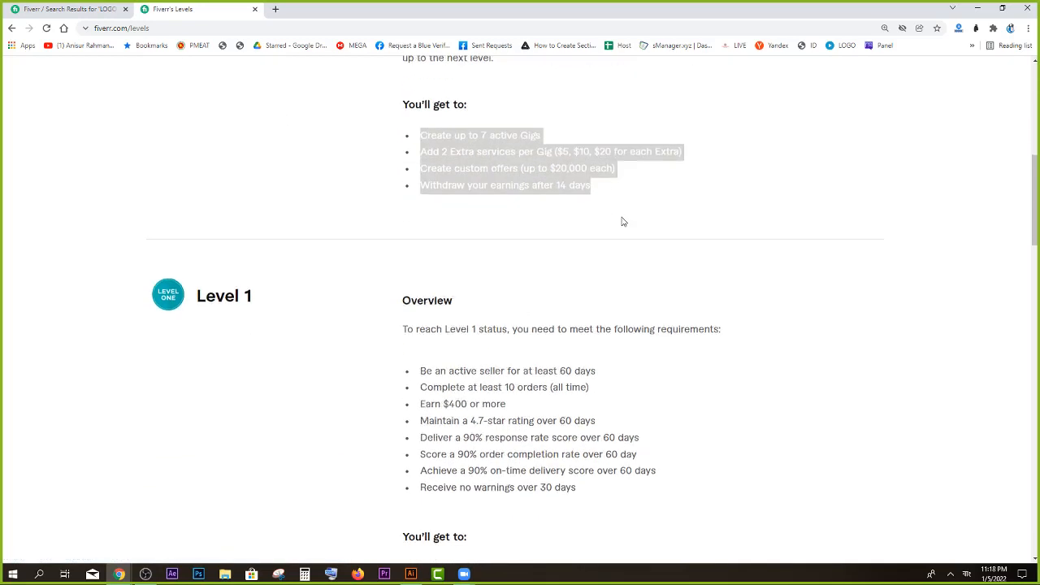
Step: Review the Level 1 and Level 2 requirements and benefits, highlighting how many active gigs each level allows
{"action": "scroll", "coordinate": [434, 204], "scroll_direction": "down", "scroll_amount": 2}
{"action": "left_click_drag", "start_coordinate": [432, 100], "coordinate": [544, 167]}
{"action": "scroll", "coordinate": [571, 205], "scroll_direction": "down", "scroll_amount": 2}
{"action": "left_click_drag", "start_coordinate": [431, 153], "coordinate": [426, 152]}
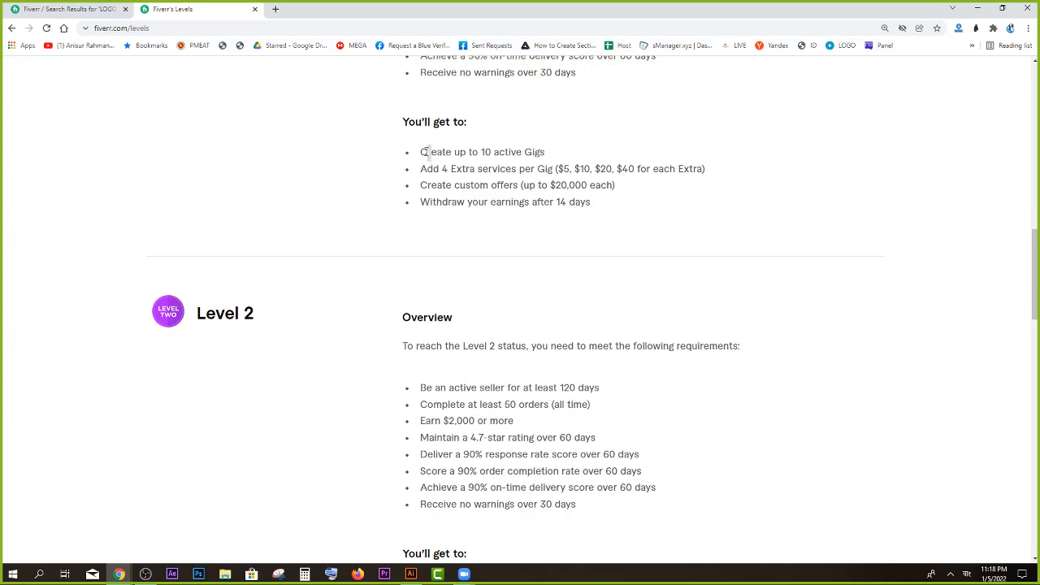
{"action": "double_click", "coordinate": [484, 152]}
{"action": "scroll", "coordinate": [385, 224], "scroll_direction": "down", "scroll_amount": 3}
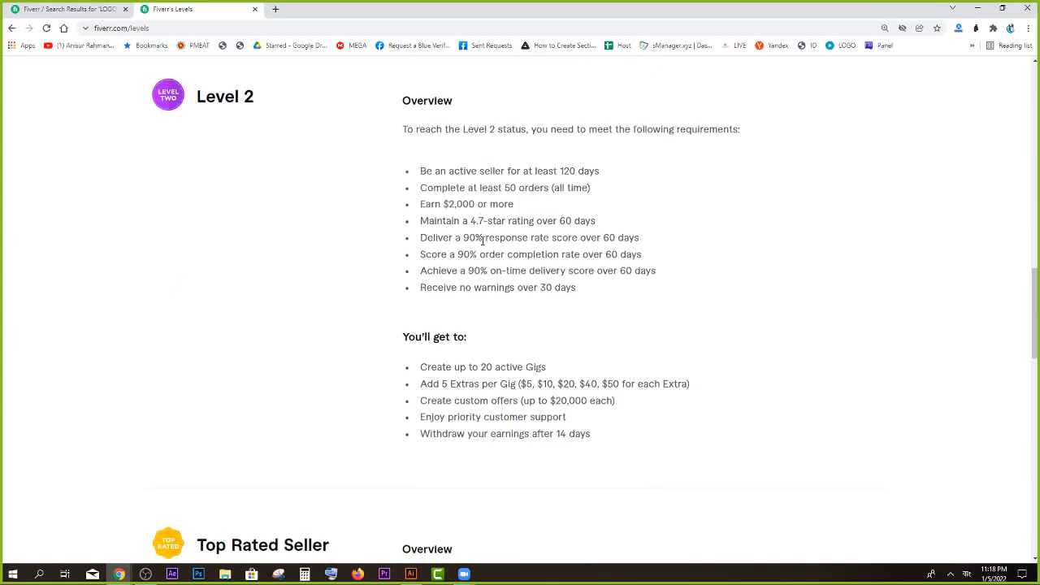
{"action": "scroll", "coordinate": [482, 244], "scroll_direction": "down", "scroll_amount": 2}
{"action": "left_click_drag", "start_coordinate": [501, 258], "coordinate": [477, 257]}
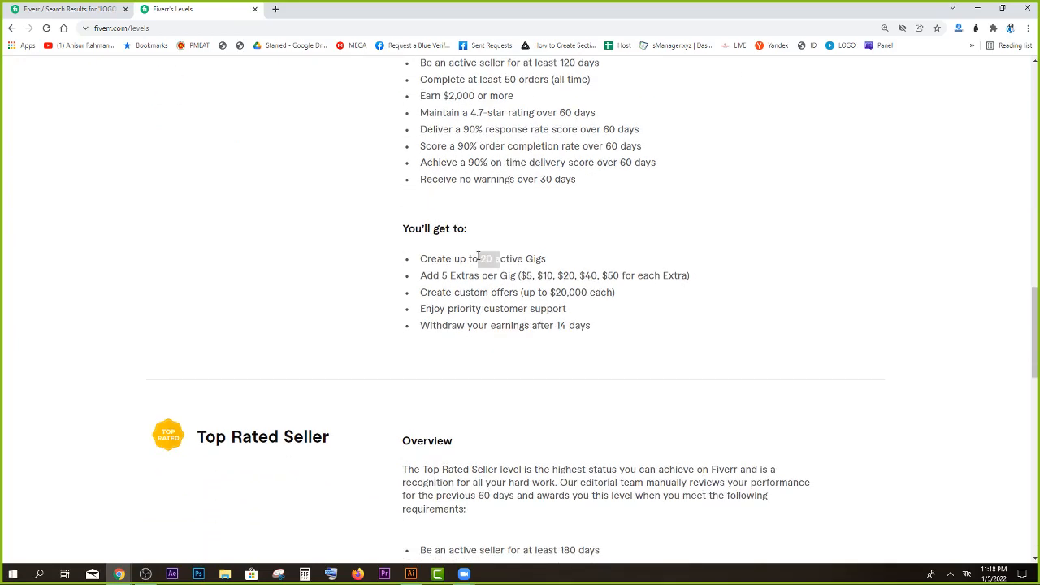
Step: Go back to the New Seller benefits, highlight the active gig limit, and recheck the Level 1 requirements
{"action": "scroll", "coordinate": [599, 251], "scroll_direction": "up", "scroll_amount": 12}
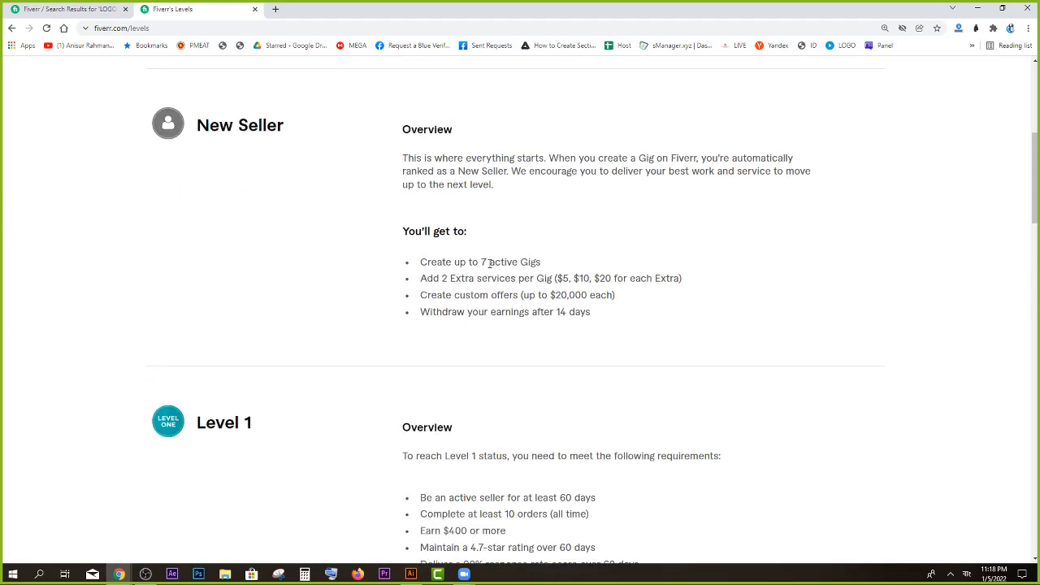
{"action": "left_click_drag", "start_coordinate": [480, 263], "coordinate": [502, 262]}
{"action": "scroll", "coordinate": [624, 244], "scroll_direction": "down", "scroll_amount": 3}
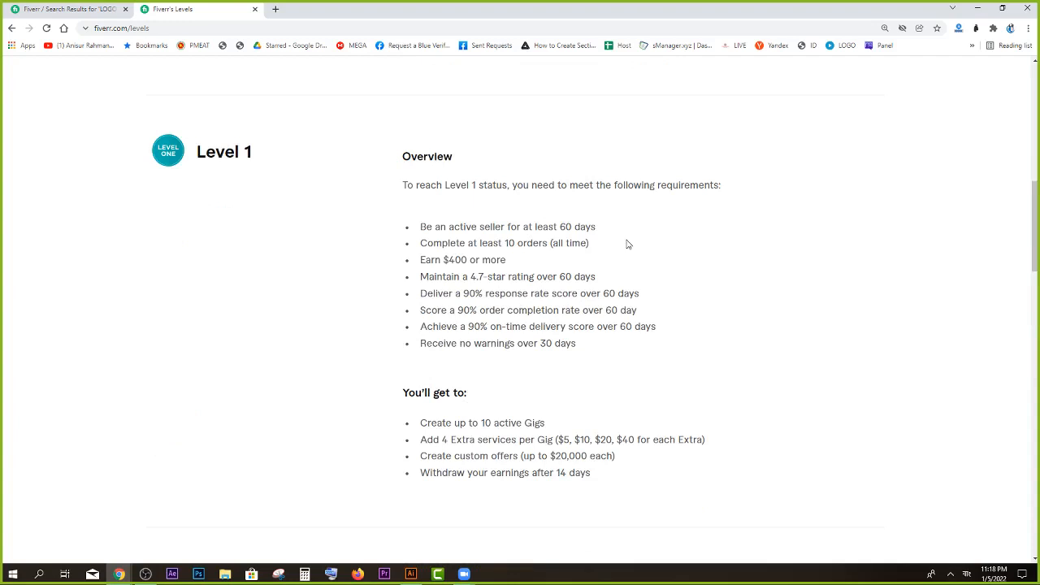
{"action": "scroll", "coordinate": [626, 244], "scroll_direction": "up", "scroll_amount": 6}
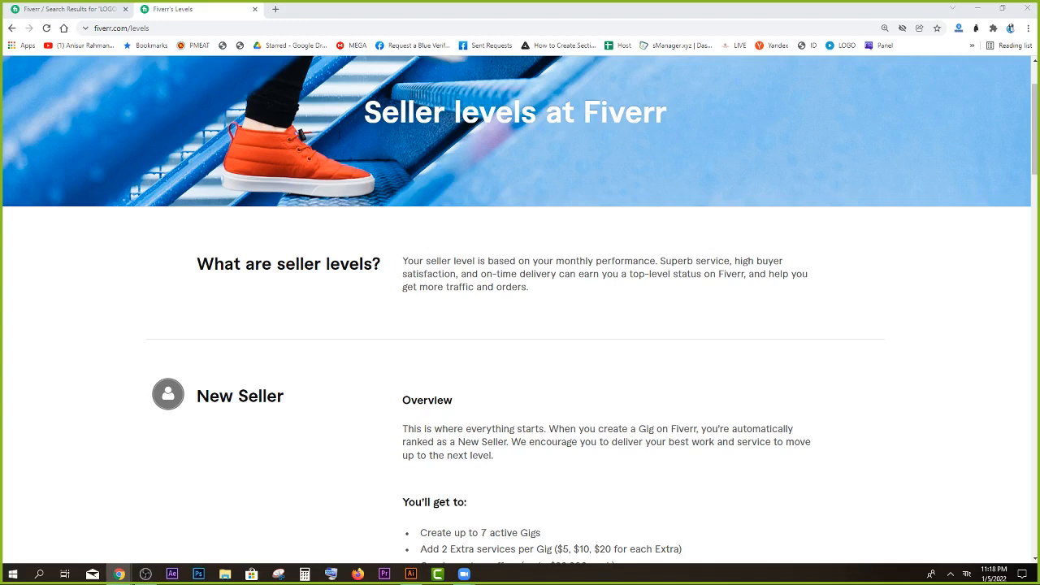
Step: Switch back to Illustrator and look over the ring of black arcs and the red pinwheel on the artboard
{"action": "left_click", "coordinate": [978, 8]}
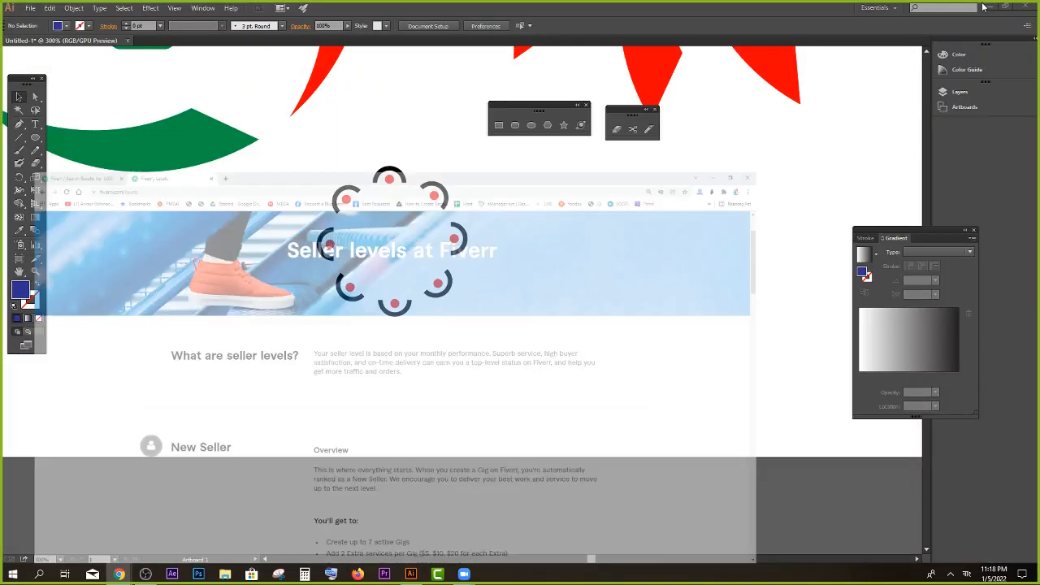
{"action": "scroll", "coordinate": [780, 248], "scroll_direction": "up", "scroll_amount": 3}
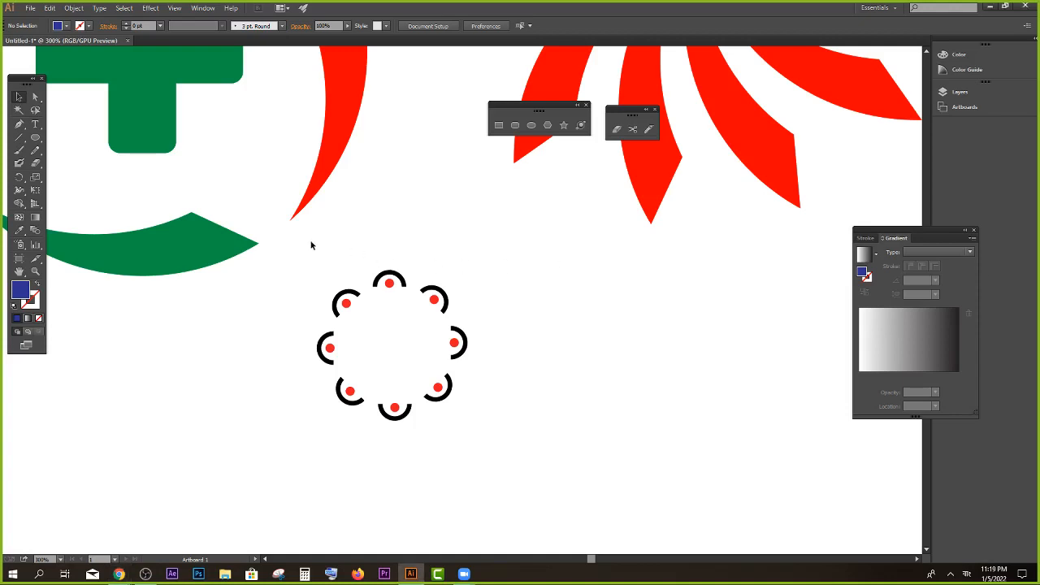
{"action": "left_click_drag", "start_coordinate": [311, 240], "coordinate": [523, 440]}
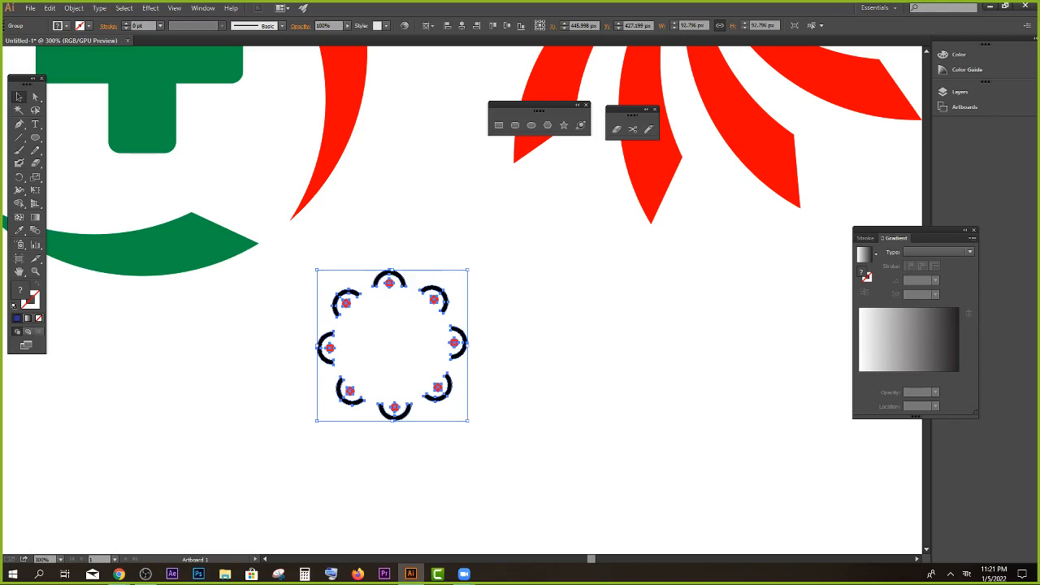
{"action": "scroll", "coordinate": [590, 277], "scroll_direction": "down", "scroll_amount": 5}
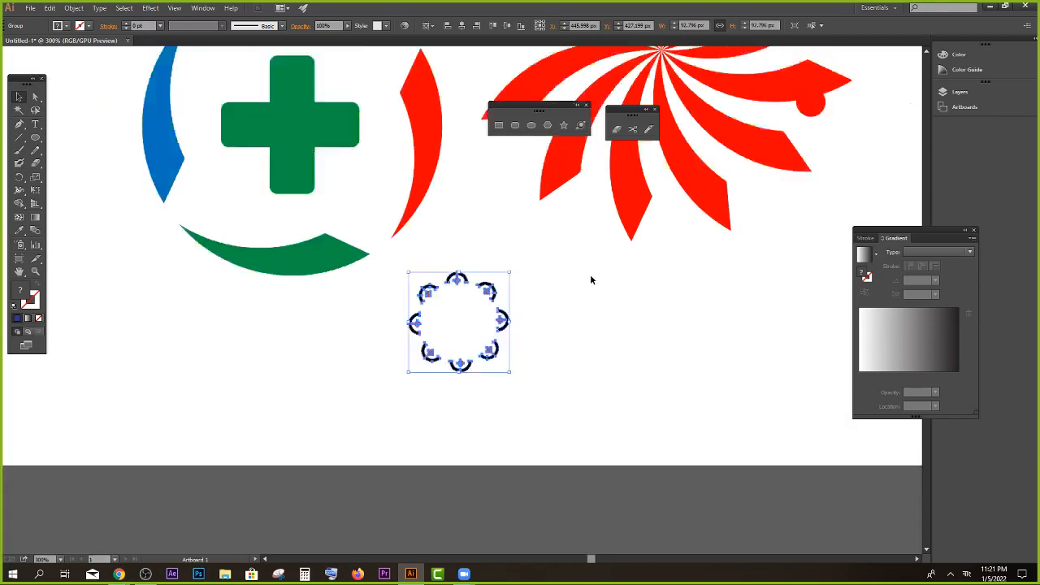
{"action": "left_click", "coordinate": [691, 283]}
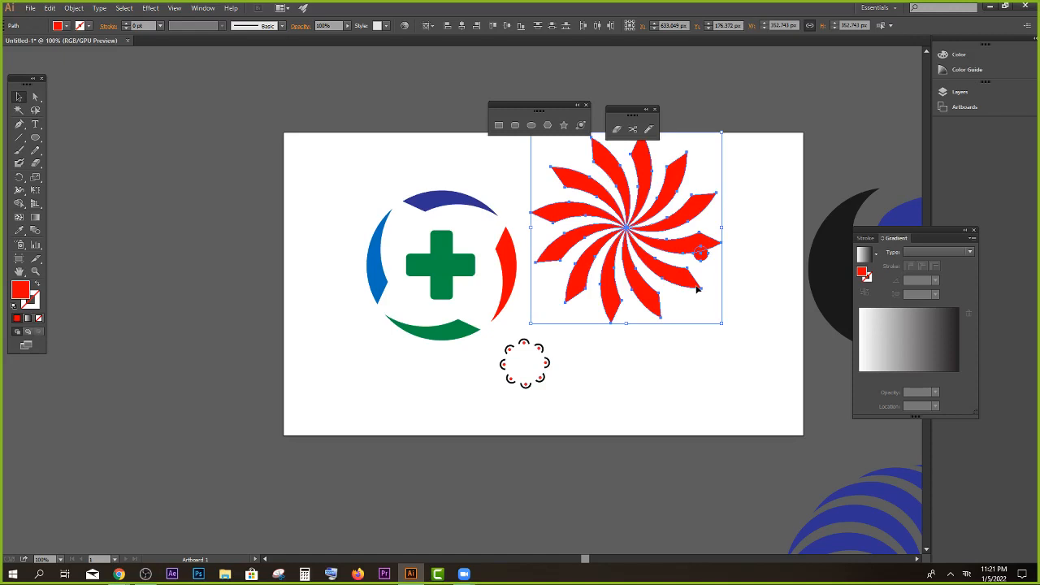
{"action": "left_click", "coordinate": [647, 343]}
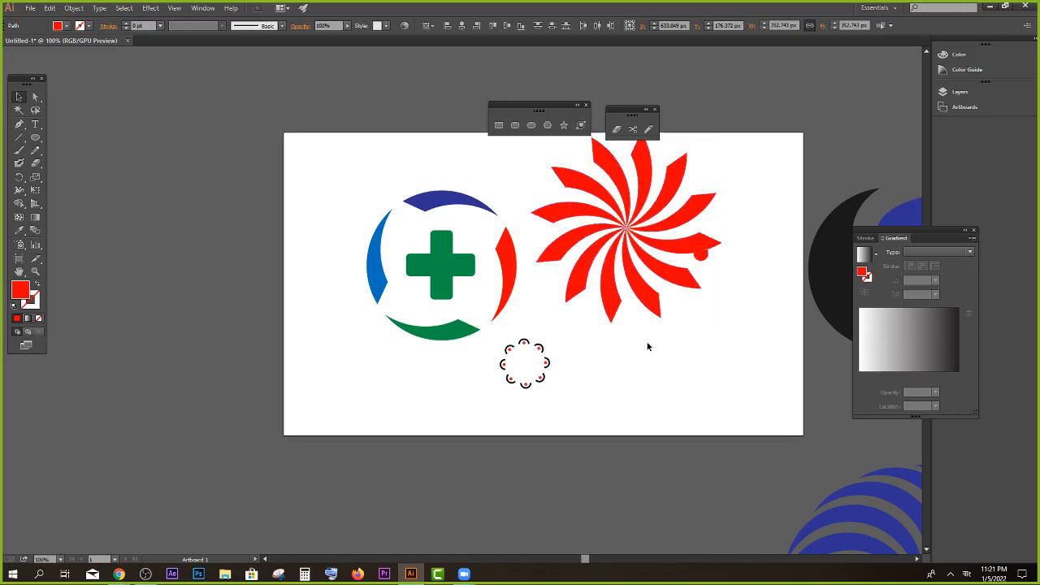
{"action": "left_click", "coordinate": [650, 298]}
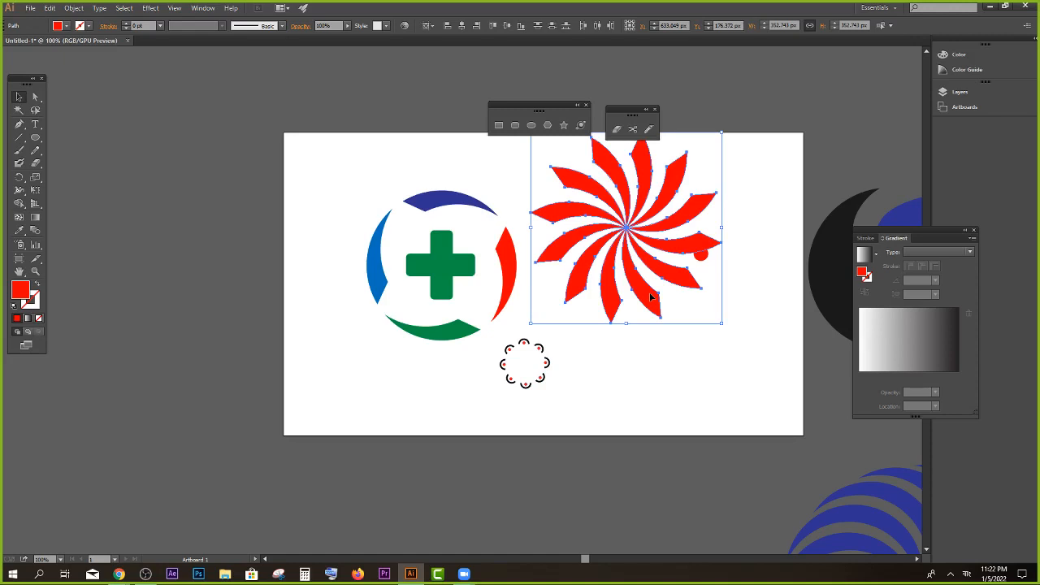
{"action": "scroll", "coordinate": [650, 298], "scroll_direction": "up", "scroll_amount": 2}
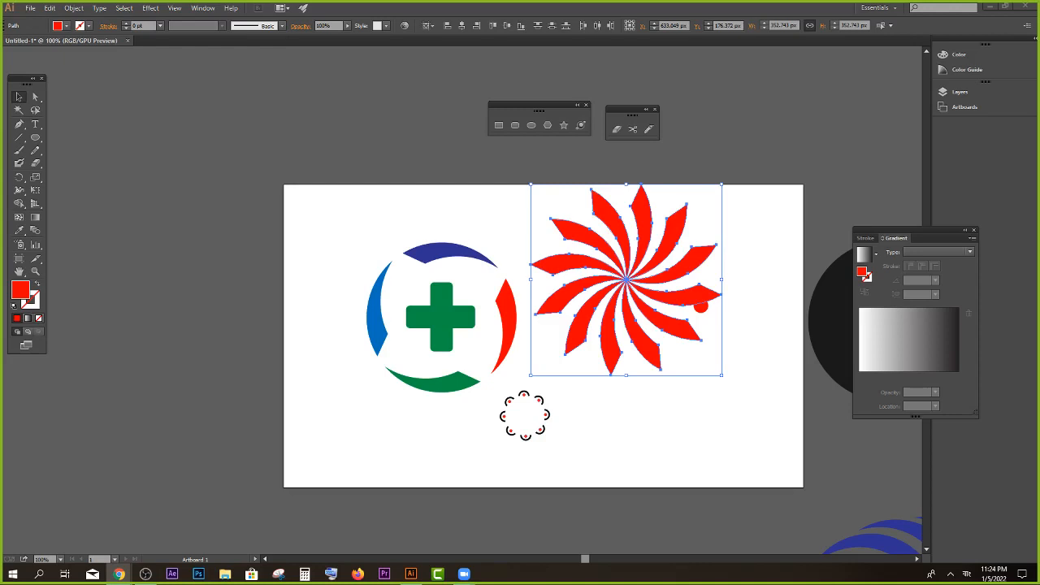
Step: Move the red circle off the pinwheel to near the artboard's right edge, and scale the pinwheel down proportionally about its centre
{"action": "left_click", "coordinate": [731, 322]}
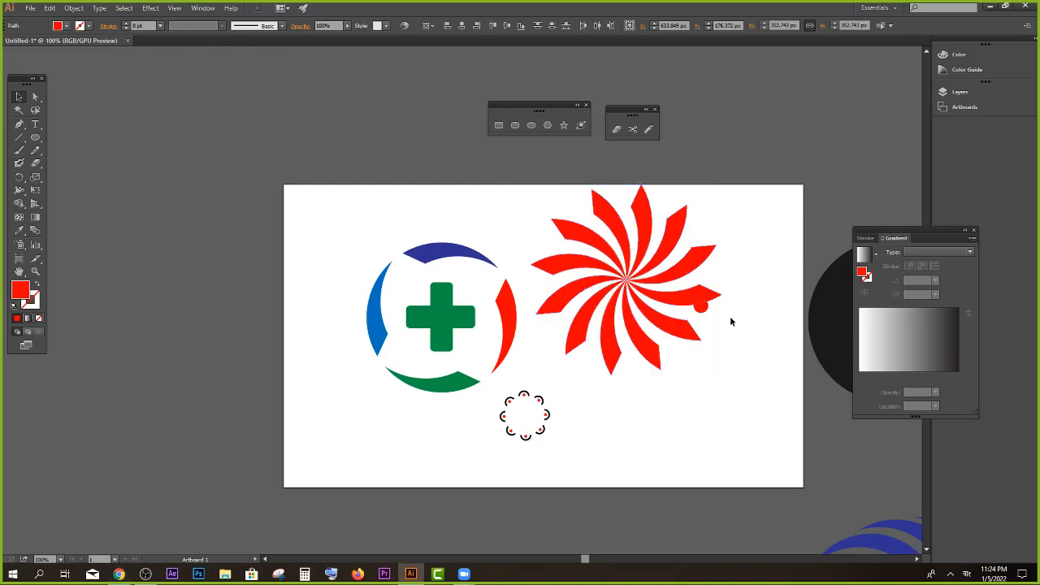
{"action": "left_click_drag", "start_coordinate": [703, 308], "coordinate": [778, 327]}
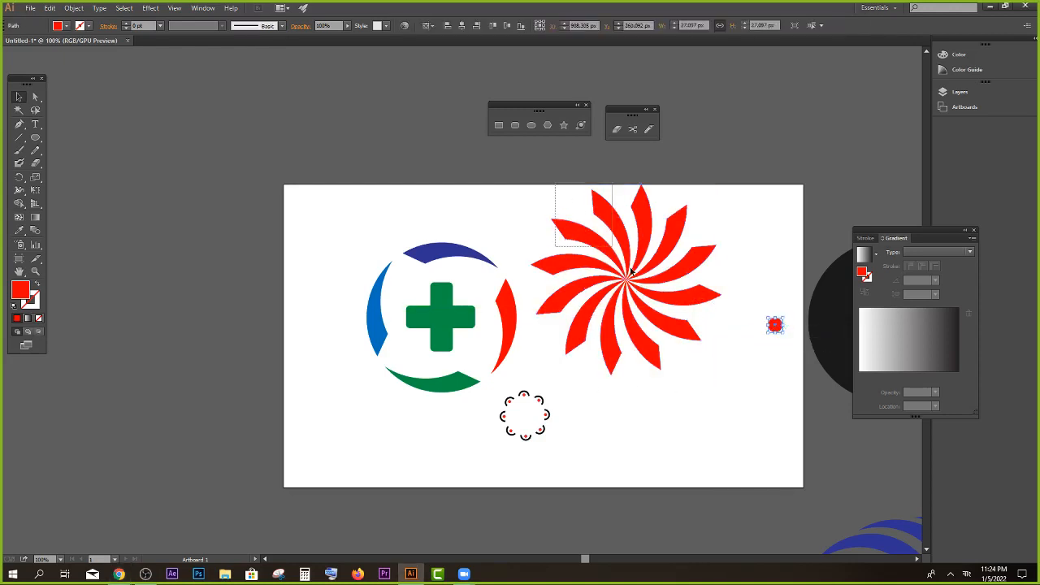
{"action": "left_click_drag", "start_coordinate": [630, 272], "coordinate": [710, 354]}
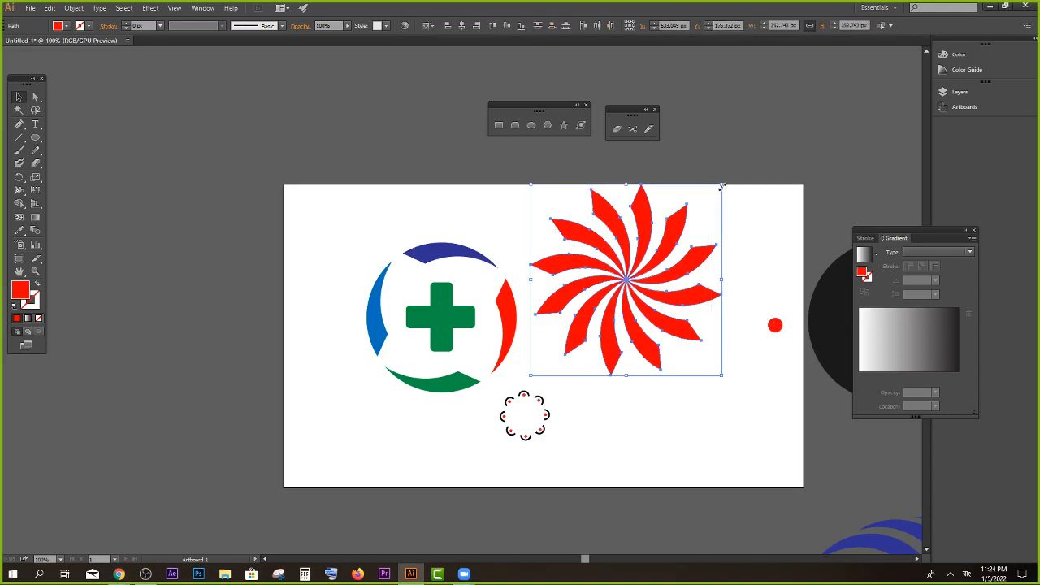
{"action": "left_click_drag", "start_coordinate": [721, 186], "coordinate": [738, 225]}
{"action": "left_click", "coordinate": [738, 223]}
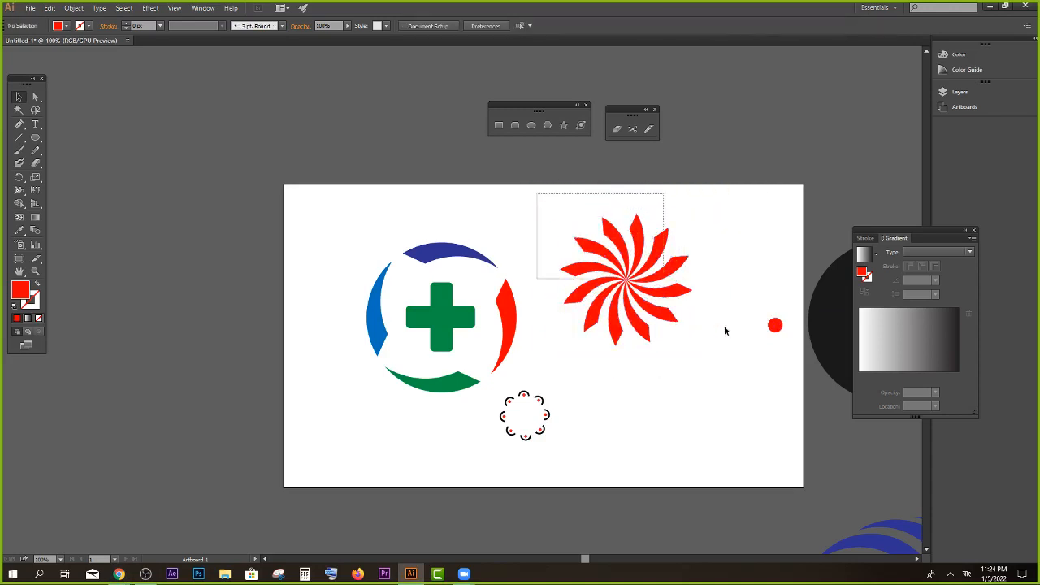
{"action": "left_click_drag", "start_coordinate": [723, 325], "coordinate": [738, 335]}
{"action": "left_click", "coordinate": [689, 355]}
Step: Set the system speaker volume to 100
{"action": "key", "text": "alt+Tab"}
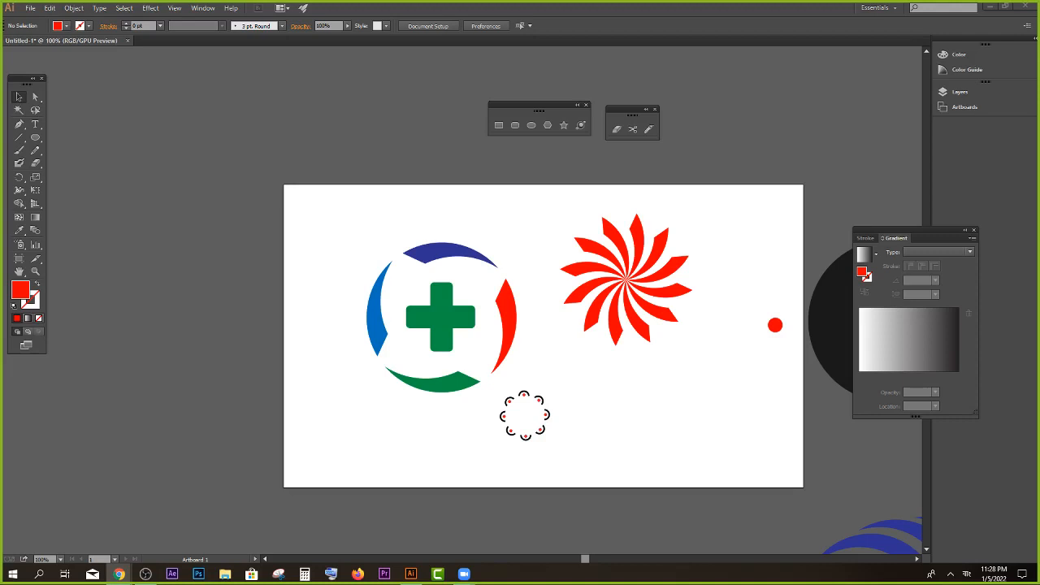
{"action": "left_click", "coordinate": [950, 573]}
{"action": "left_click", "coordinate": [963, 537]}
{"action": "left_click_drag", "start_coordinate": [920, 548], "coordinate": [1007, 551]}
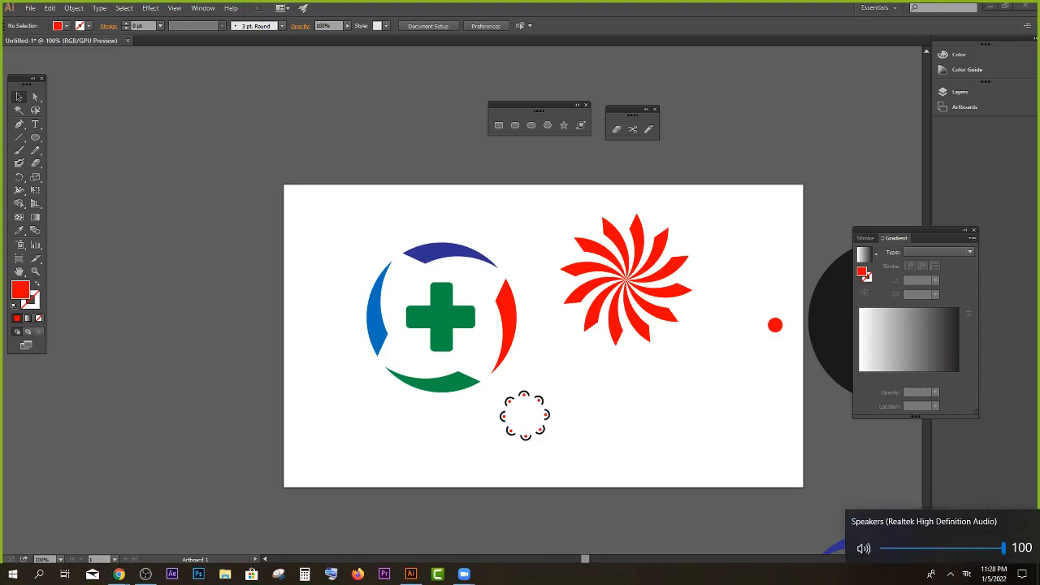
{"action": "scroll", "coordinate": [942, 548], "scroll_direction": "down", "scroll_amount": 10}
{"action": "left_click", "coordinate": [119, 574]}
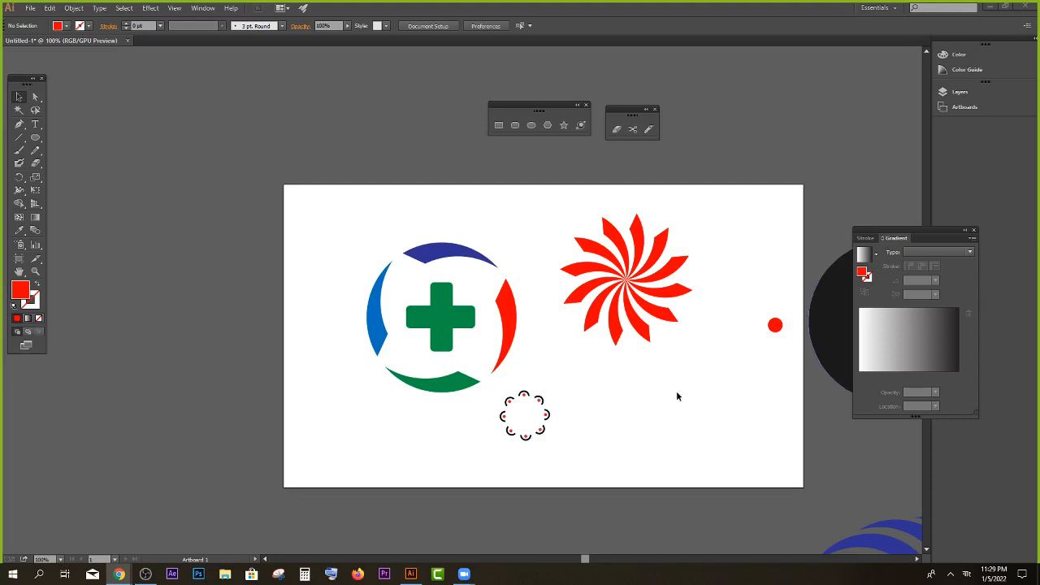
{"action": "scroll", "coordinate": [642, 392], "scroll_direction": "down", "scroll_amount": 1}
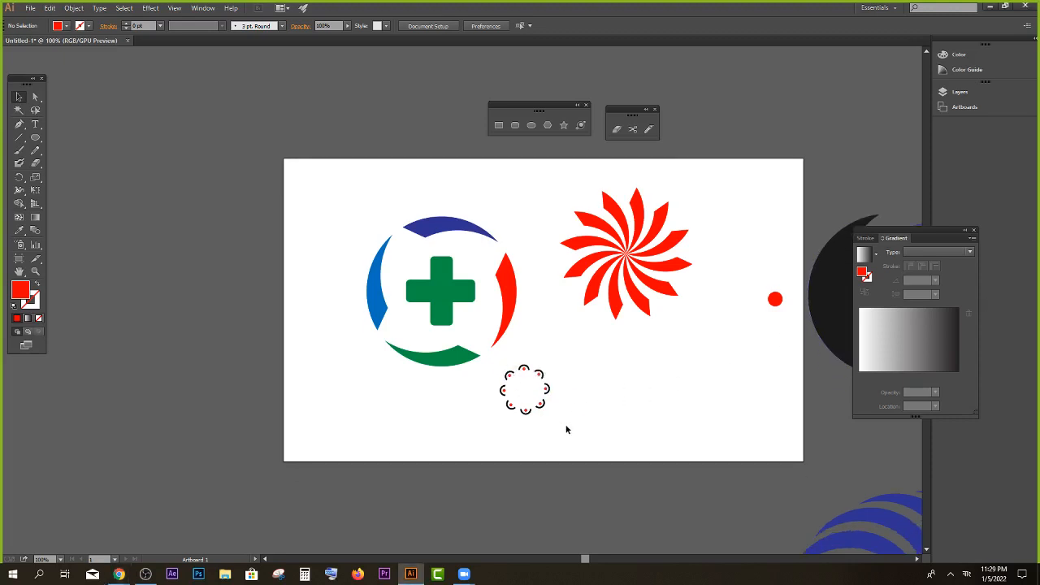
{"action": "left_click_drag", "start_coordinate": [577, 428], "coordinate": [491, 367]}
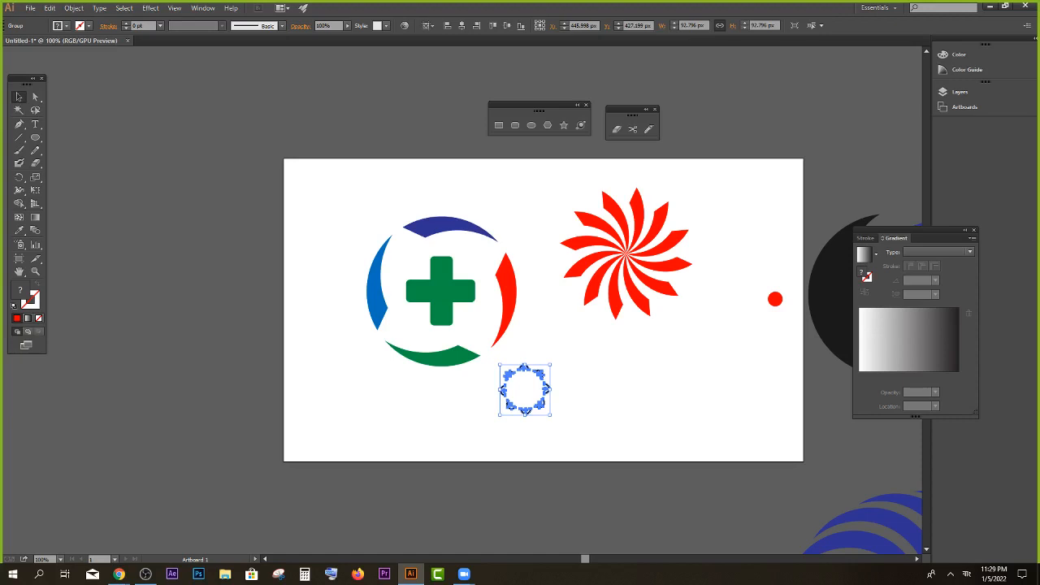
{"action": "left_click", "coordinate": [653, 359]}
{"action": "scroll", "coordinate": [653, 358], "scroll_direction": "down", "scroll_amount": 1}
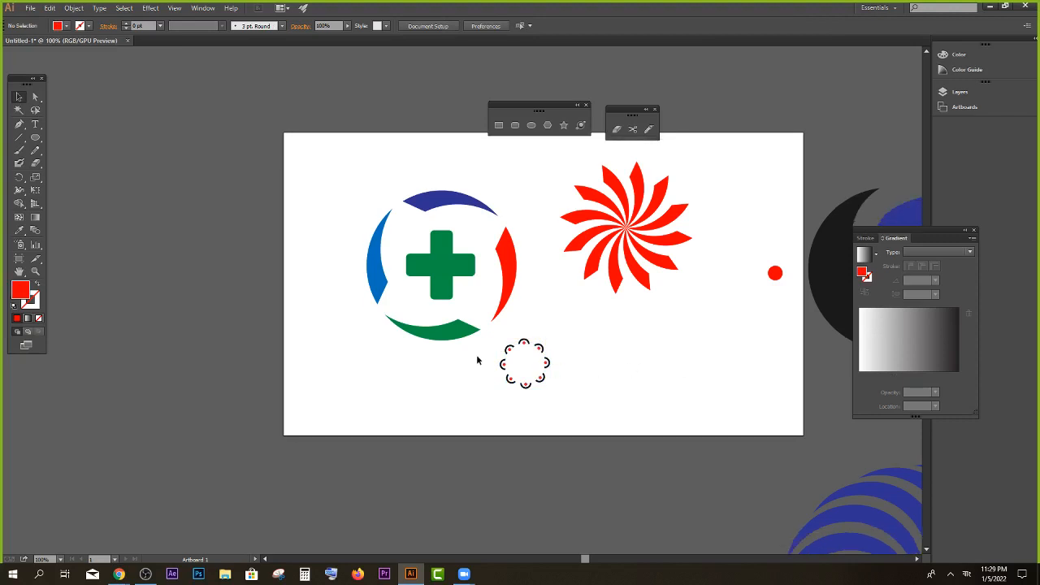
{"action": "left_click_drag", "start_coordinate": [530, 369], "coordinate": [494, 340]}
{"action": "left_click", "coordinate": [588, 401]}
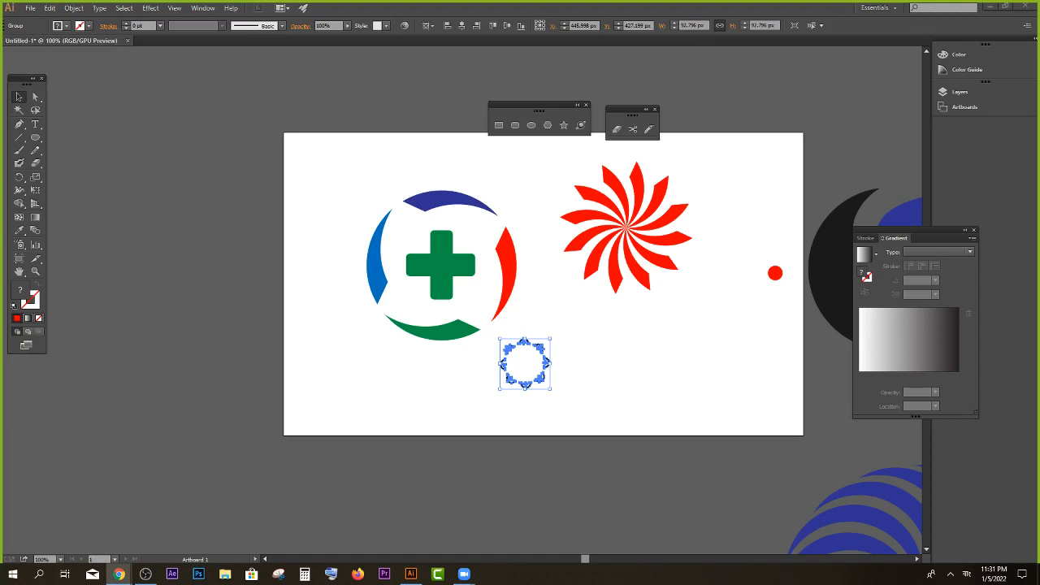
Step: Switch to Chrome and open the course details page at gdliveclass.com/LogoDesign
{"action": "left_click", "coordinate": [118, 574]}
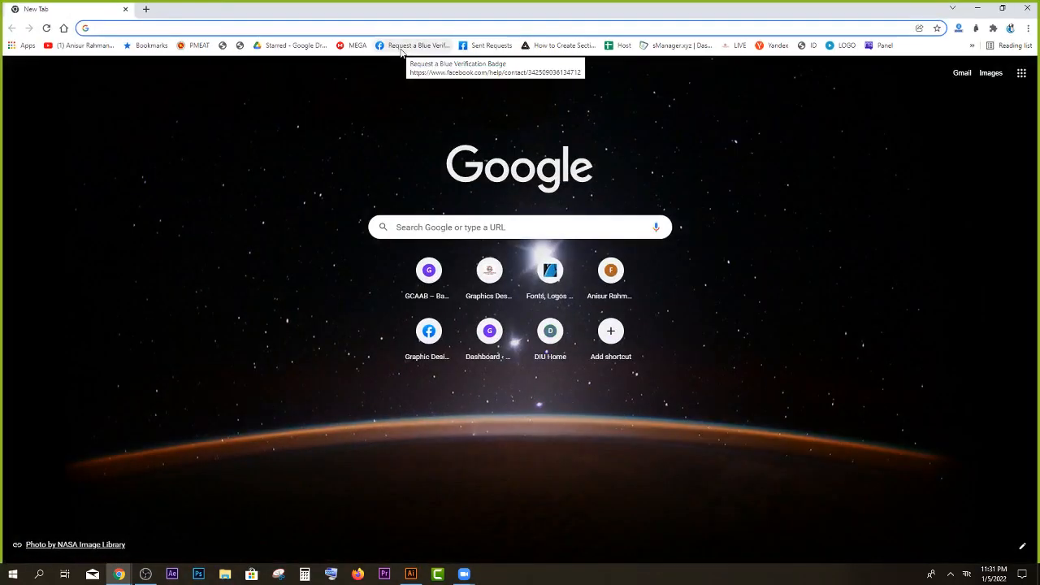
{"action": "type", "text": "GD"}
{"action": "left_click", "coordinate": [203, 28]}
{"action": "left_click_drag", "start_coordinate": [191, 28], "coordinate": [158, 28]}
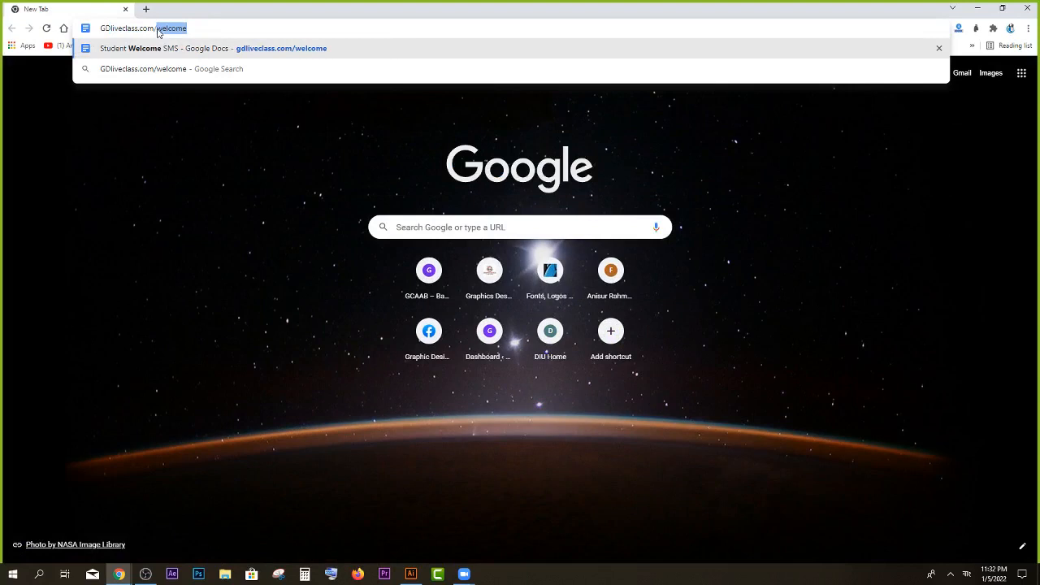
{"action": "type", "text": "LO"}
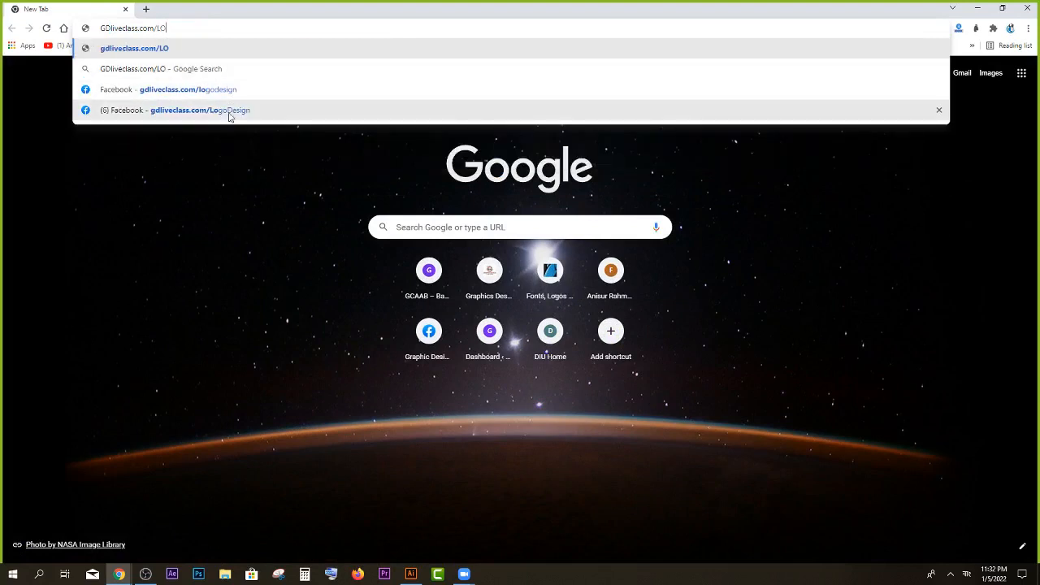
{"action": "left_click", "coordinate": [230, 111]}
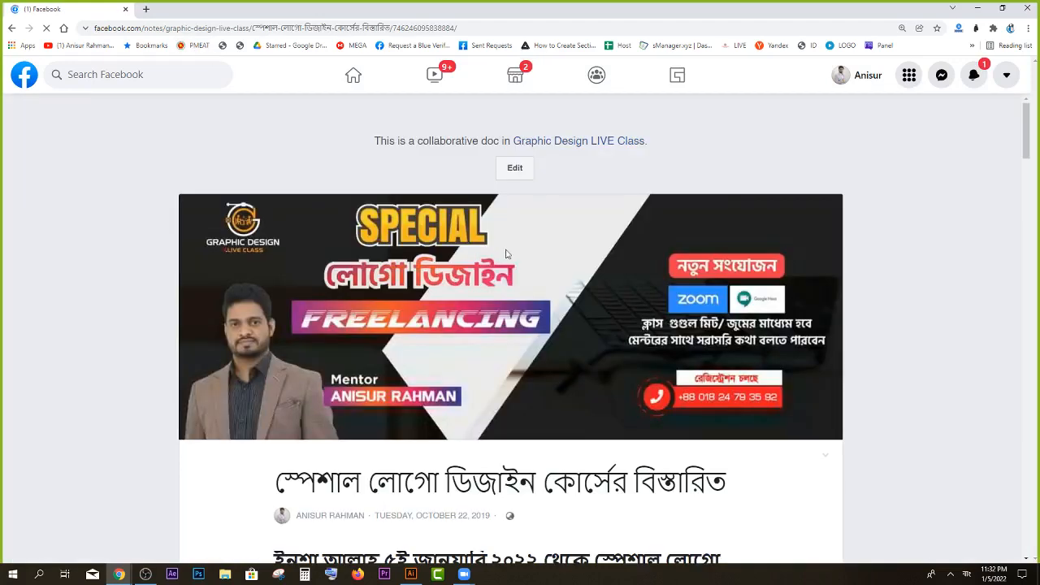
Step: Read through the logo design course topics, from Illustrator Tools to Client Communication, on the course details page
{"action": "scroll", "coordinate": [506, 251], "scroll_direction": "down", "scroll_amount": 9}
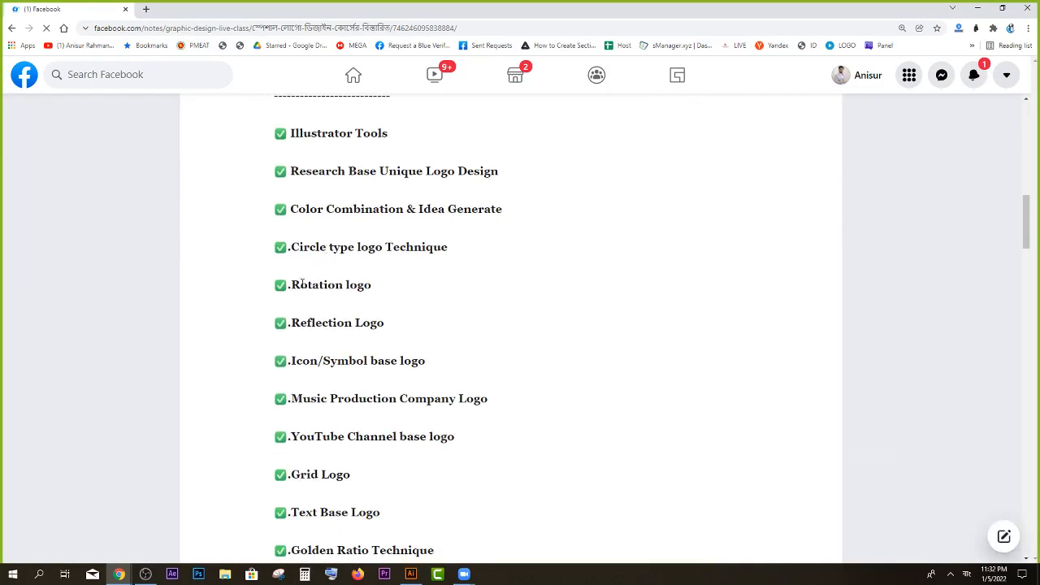
{"action": "scroll", "coordinate": [313, 305], "scroll_direction": "down", "scroll_amount": 1}
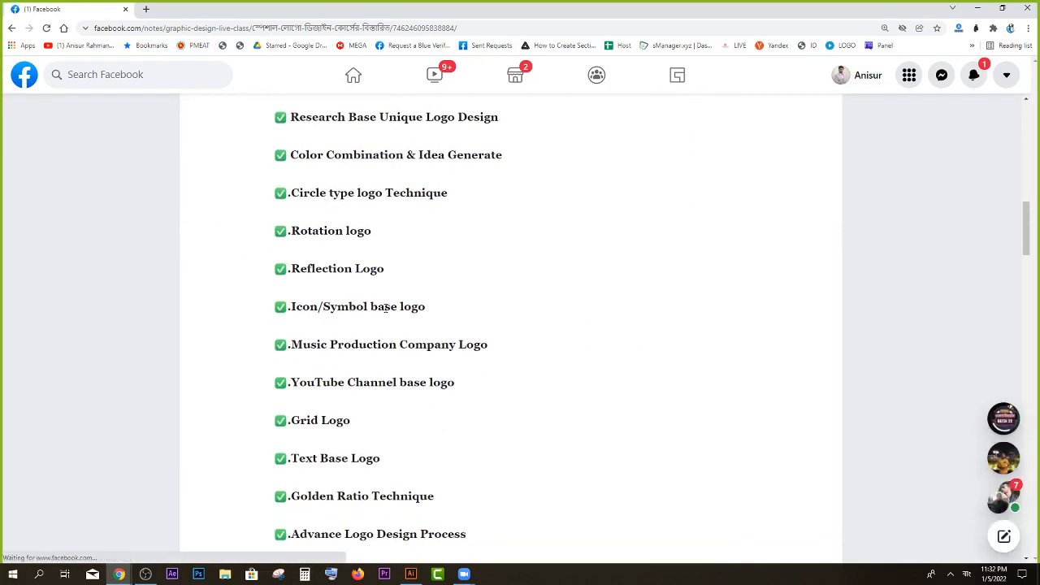
{"action": "scroll", "coordinate": [361, 306], "scroll_direction": "down", "scroll_amount": 1}
{"action": "scroll", "coordinate": [358, 296], "scroll_direction": "down", "scroll_amount": 1}
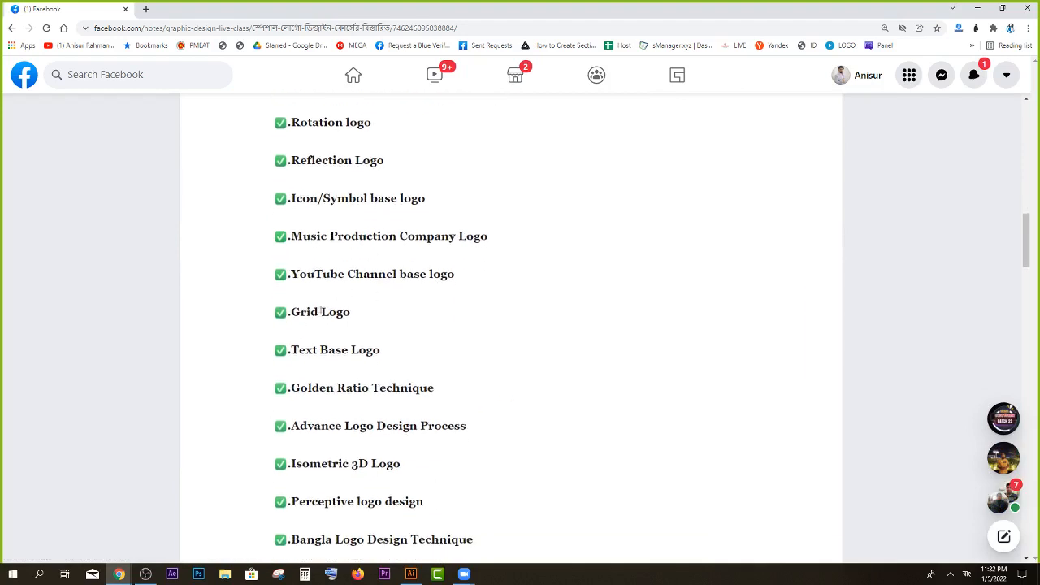
{"action": "scroll", "coordinate": [355, 350], "scroll_direction": "down", "scroll_amount": 1}
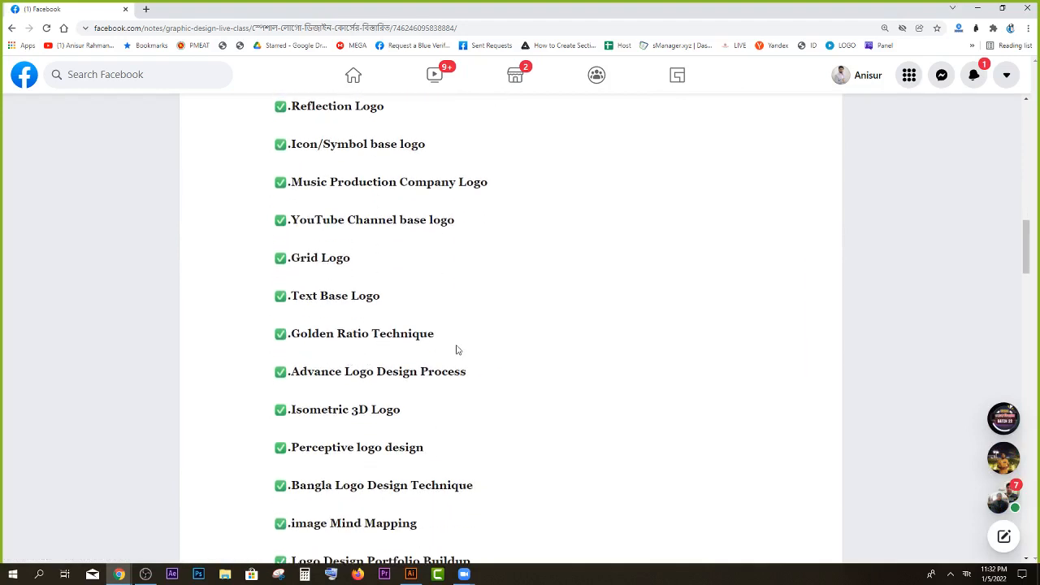
{"action": "scroll", "coordinate": [451, 348], "scroll_direction": "down", "scroll_amount": 1}
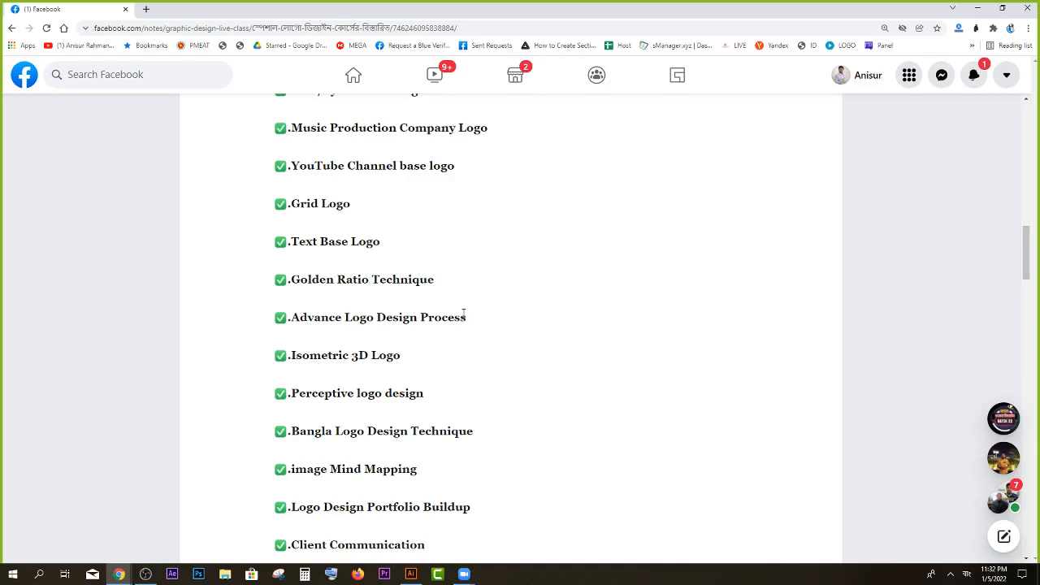
{"action": "scroll", "coordinate": [439, 316], "scroll_direction": "down", "scroll_amount": 1}
{"action": "scroll", "coordinate": [445, 313], "scroll_direction": "down", "scroll_amount": 1}
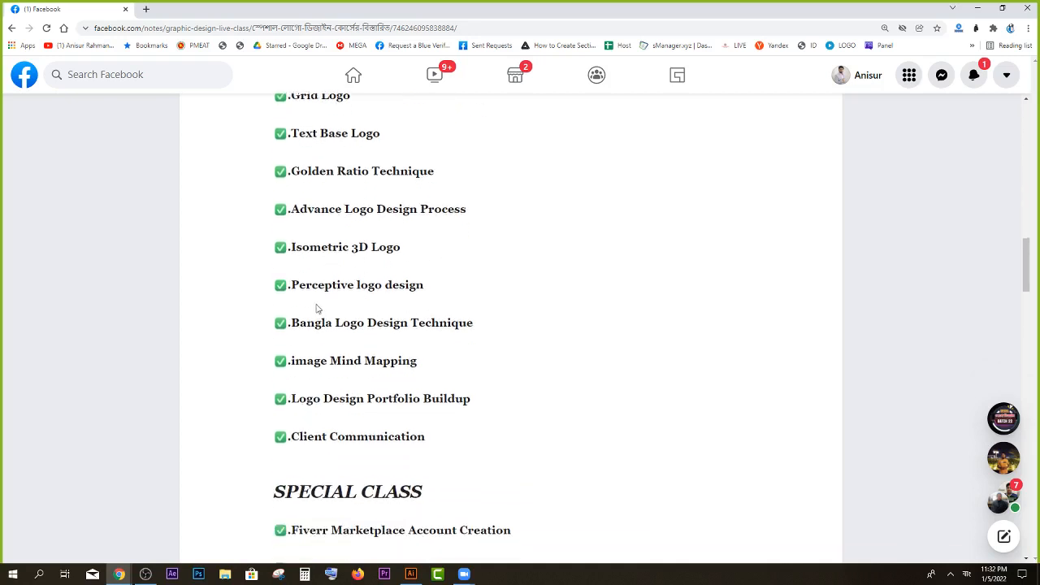
{"action": "scroll", "coordinate": [446, 302], "scroll_direction": "down", "scroll_amount": 1}
{"action": "scroll", "coordinate": [439, 311], "scroll_direction": "down", "scroll_amount": 2}
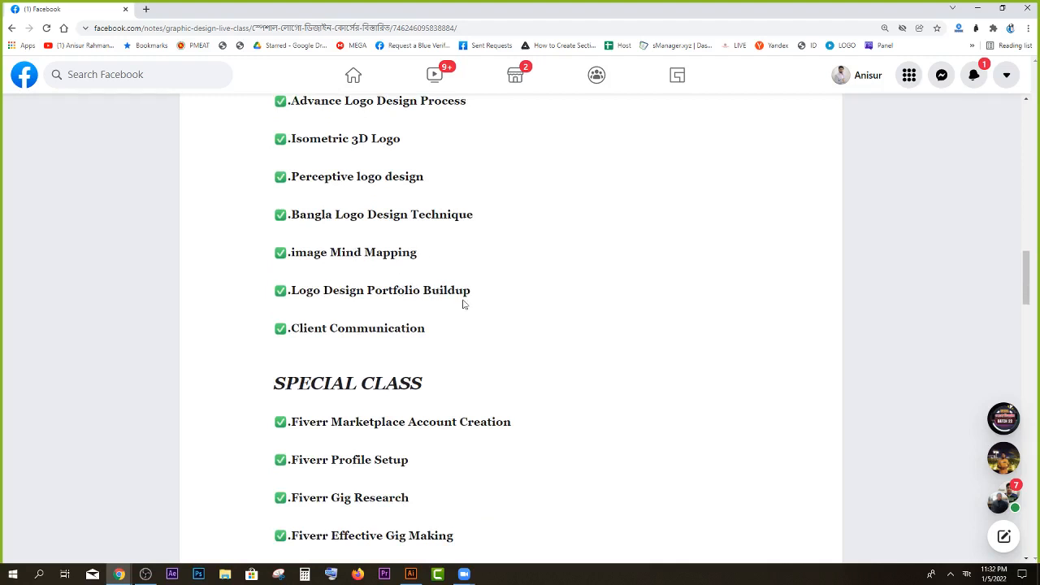
{"action": "scroll", "coordinate": [393, 346], "scroll_direction": "up", "scroll_amount": 4}
{"action": "scroll", "coordinate": [397, 346], "scroll_direction": "up", "scroll_amount": 5}
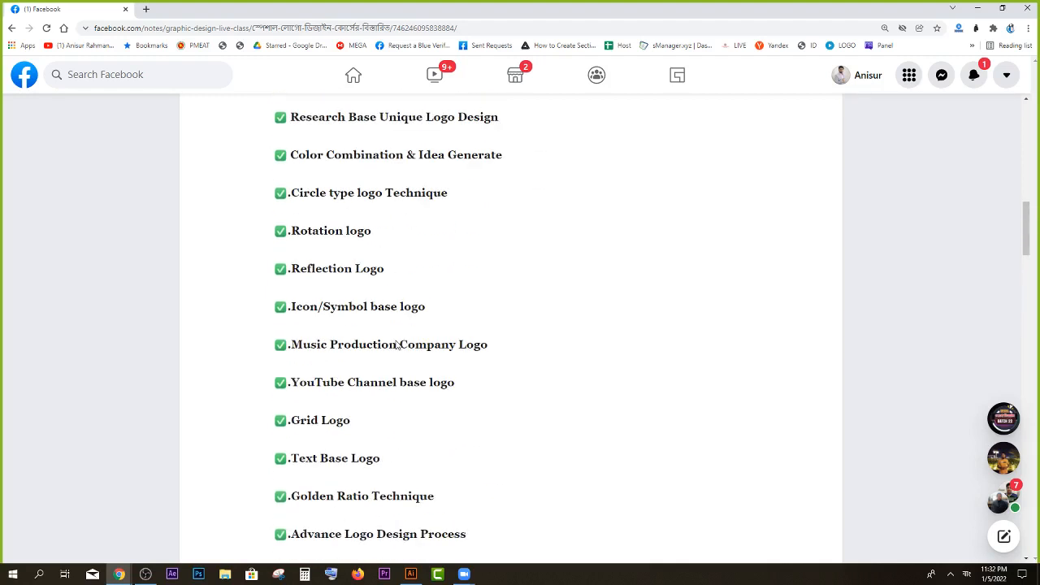
Step: Review the special class topics, premium mockup gift and registration fee on the course page, and select the page address
{"action": "scroll", "coordinate": [401, 350], "scroll_direction": "down", "scroll_amount": 10}
{"action": "scroll", "coordinate": [412, 351], "scroll_direction": "down", "scroll_amount": 1}
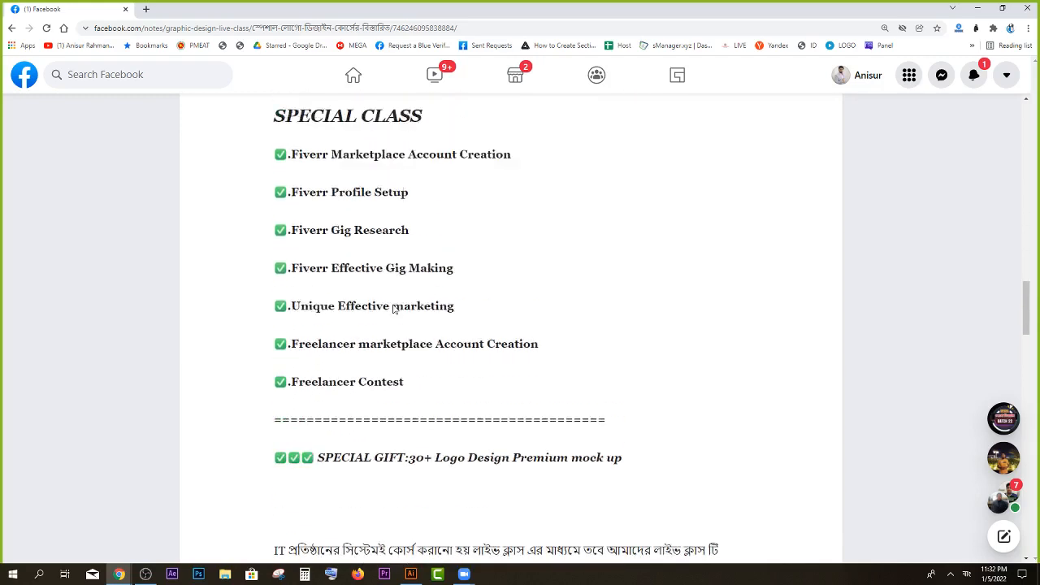
{"action": "scroll", "coordinate": [393, 289], "scroll_direction": "up", "scroll_amount": 2}
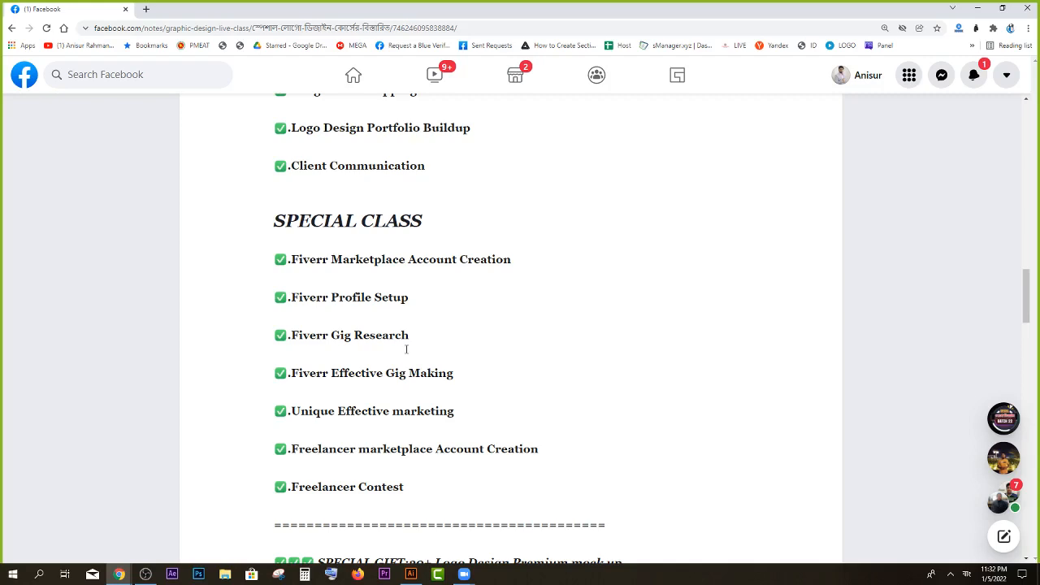
{"action": "scroll", "coordinate": [443, 407], "scroll_direction": "down", "scroll_amount": 1}
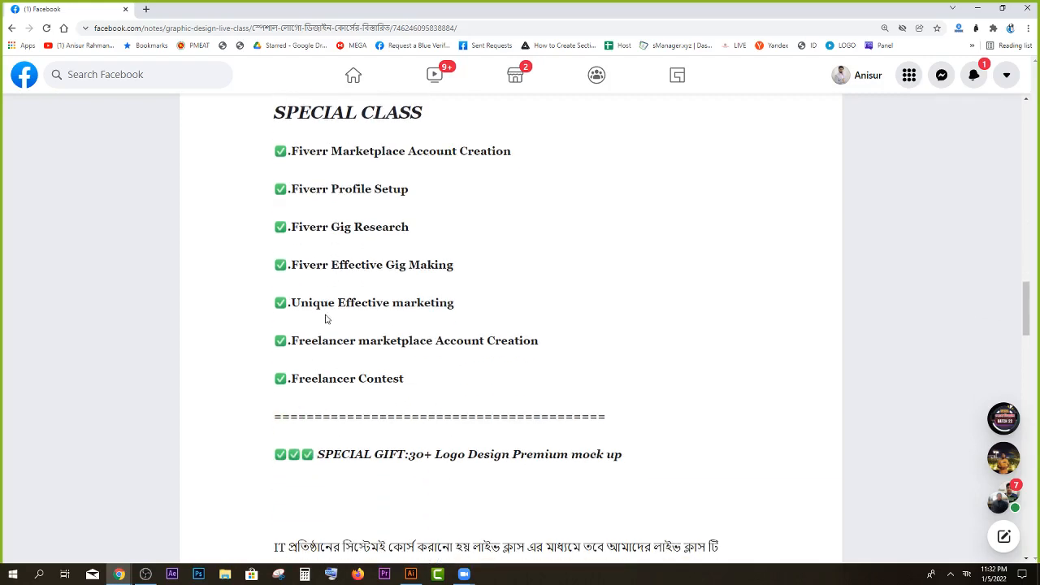
{"action": "scroll", "coordinate": [448, 404], "scroll_direction": "down", "scroll_amount": 4}
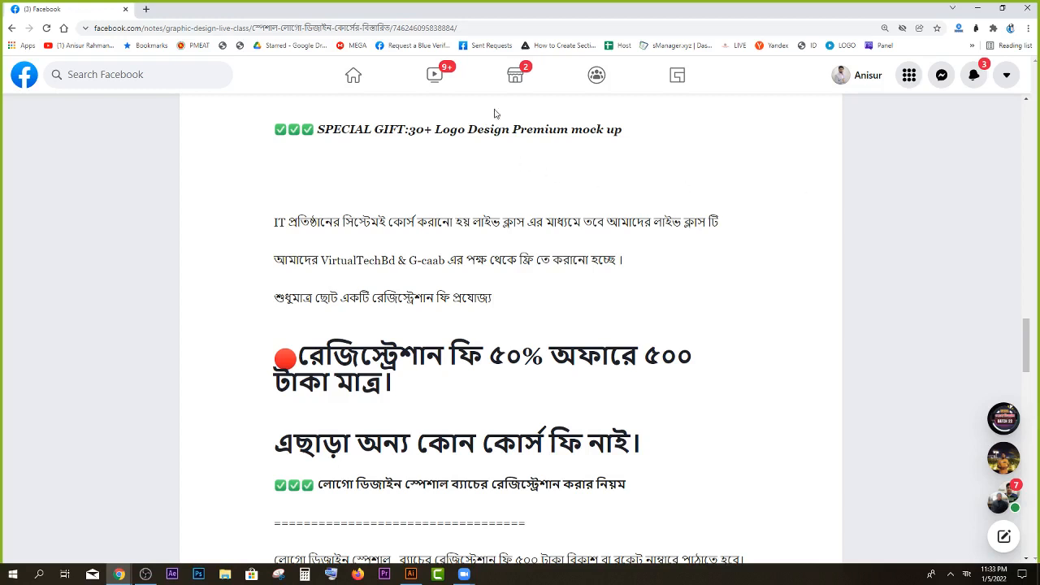
{"action": "left_click", "coordinate": [503, 26]}
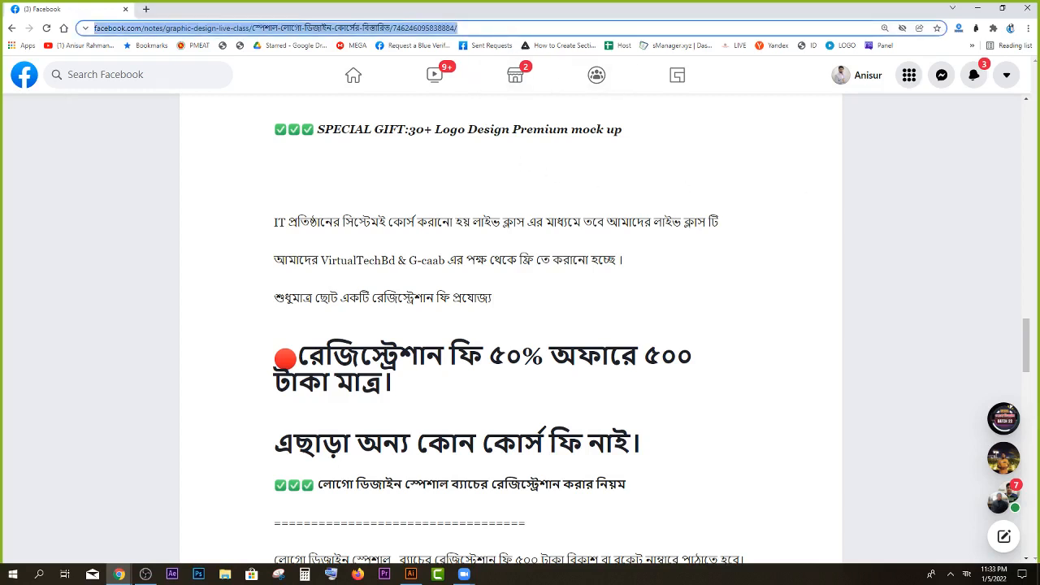
{"action": "key", "text": "alt+Tab"}
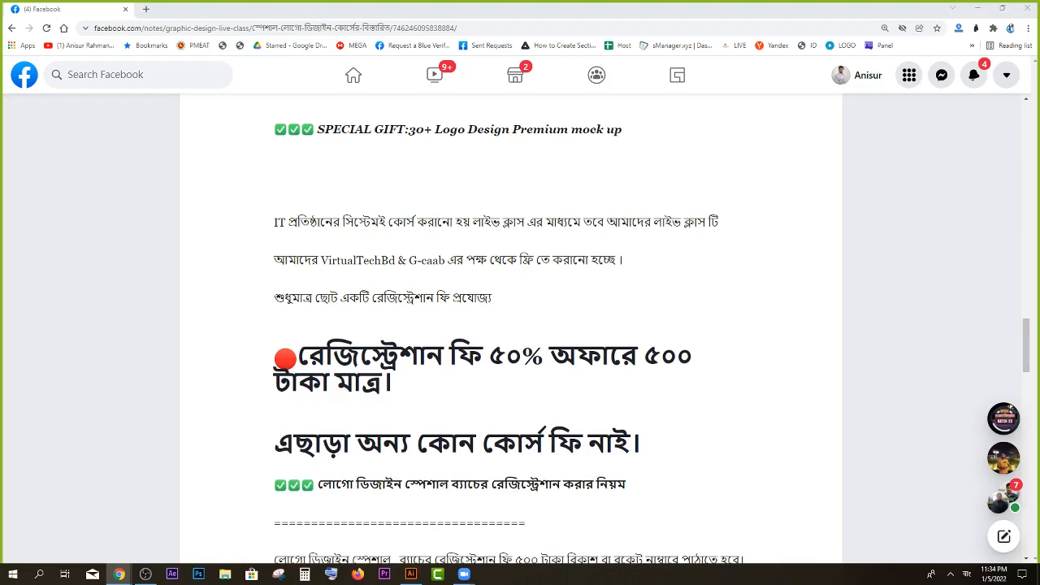
Step: Open gdliveclass.com/feedback in a new browser tab
{"action": "left_click", "coordinate": [146, 9]}
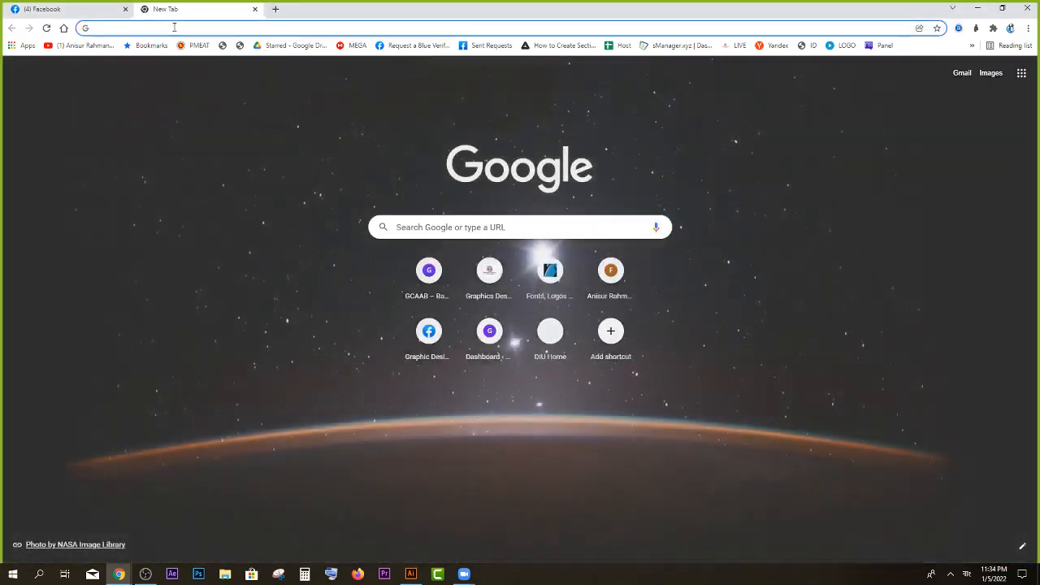
{"action": "type", "text": "GDliveclass.com/"}
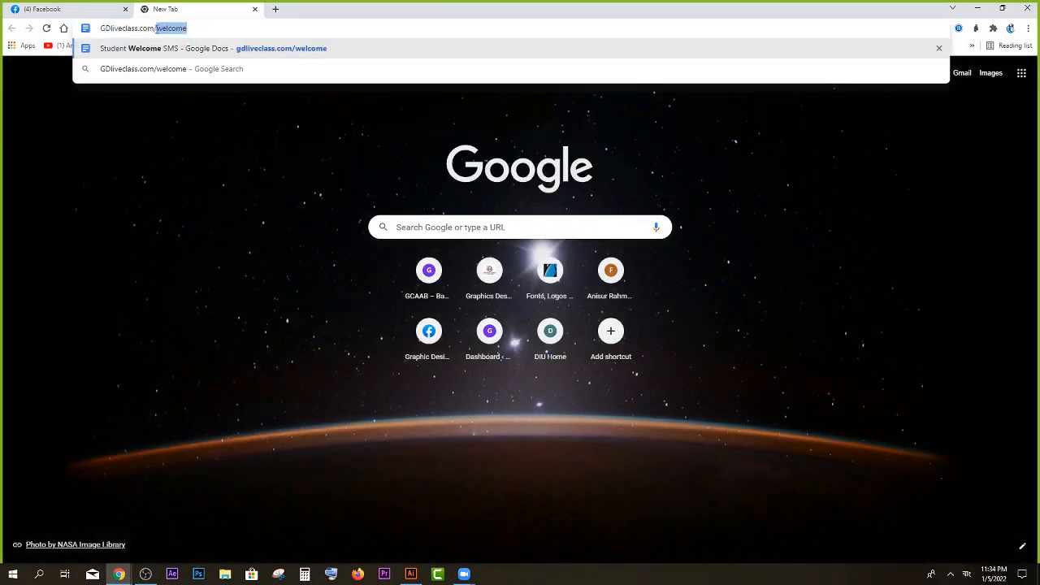
{"action": "type", "text": "FEE"}
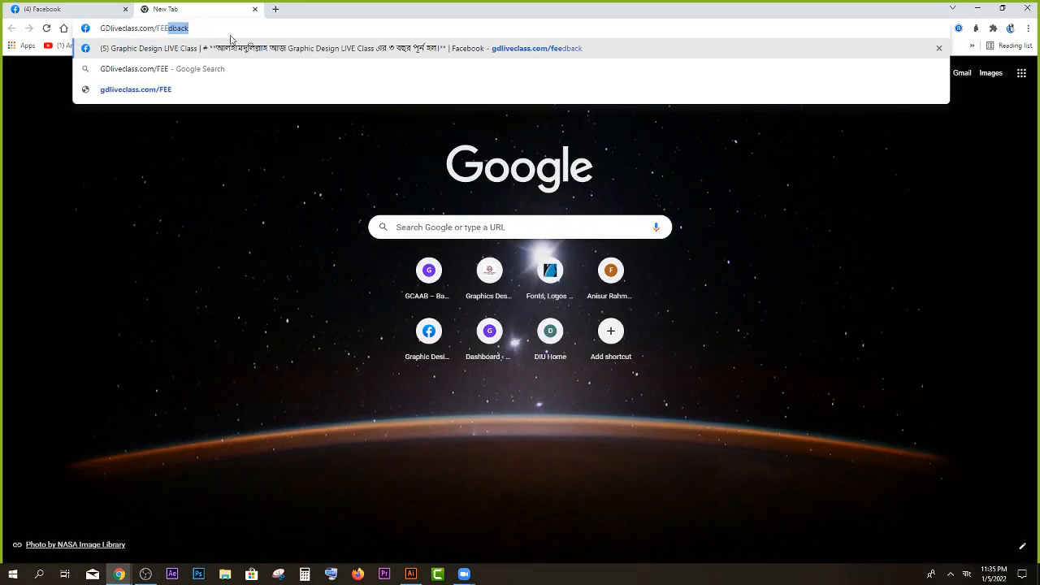
{"action": "left_click", "coordinate": [231, 28]}
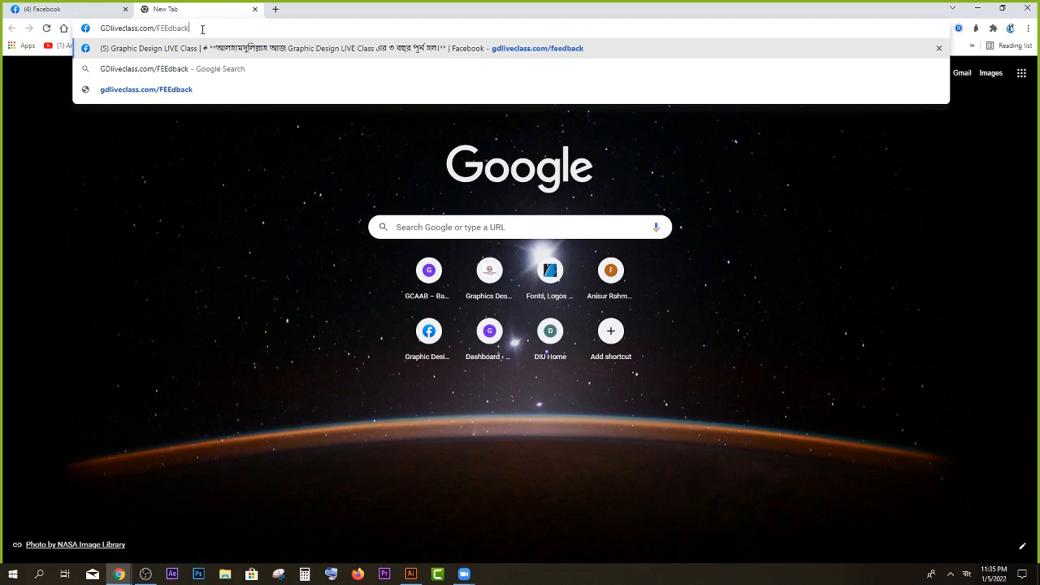
{"action": "left_click_drag", "start_coordinate": [202, 29], "coordinate": [60, 29]}
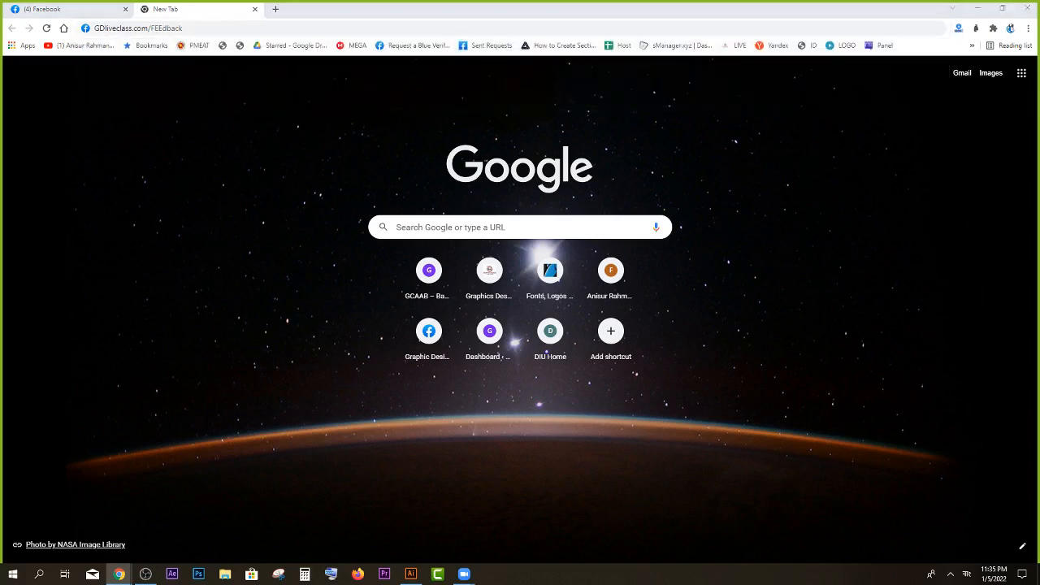
{"action": "left_click", "coordinate": [260, 27]}
{"action": "key", "text": "Return"}
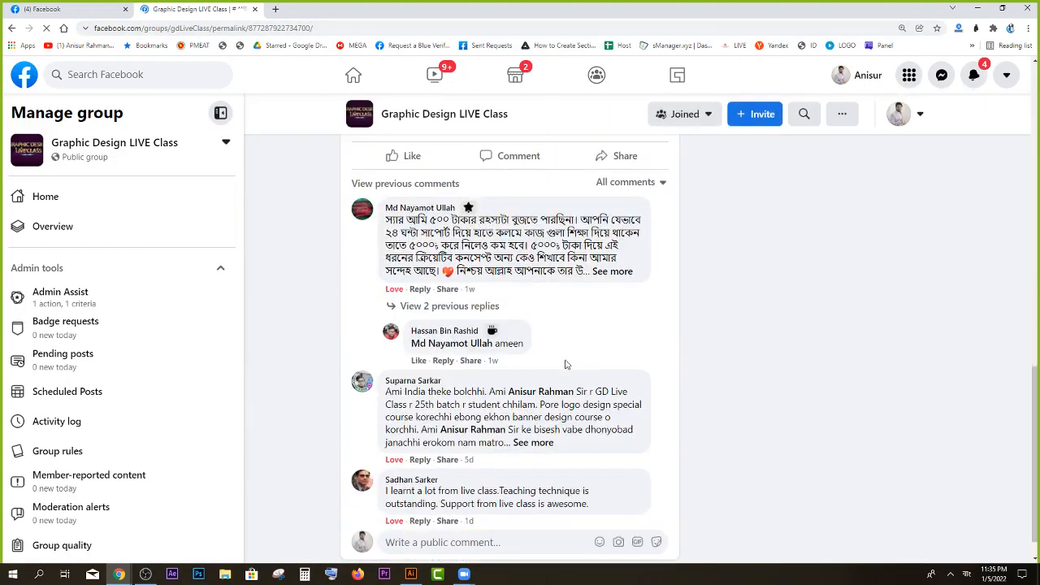
Step: Look over the student comments and the anniversary post in the Graphic Design LIVE Class group
{"action": "scroll", "coordinate": [457, 326], "scroll_direction": "up", "scroll_amount": 2}
{"action": "scroll", "coordinate": [443, 429], "scroll_direction": "down", "scroll_amount": 2}
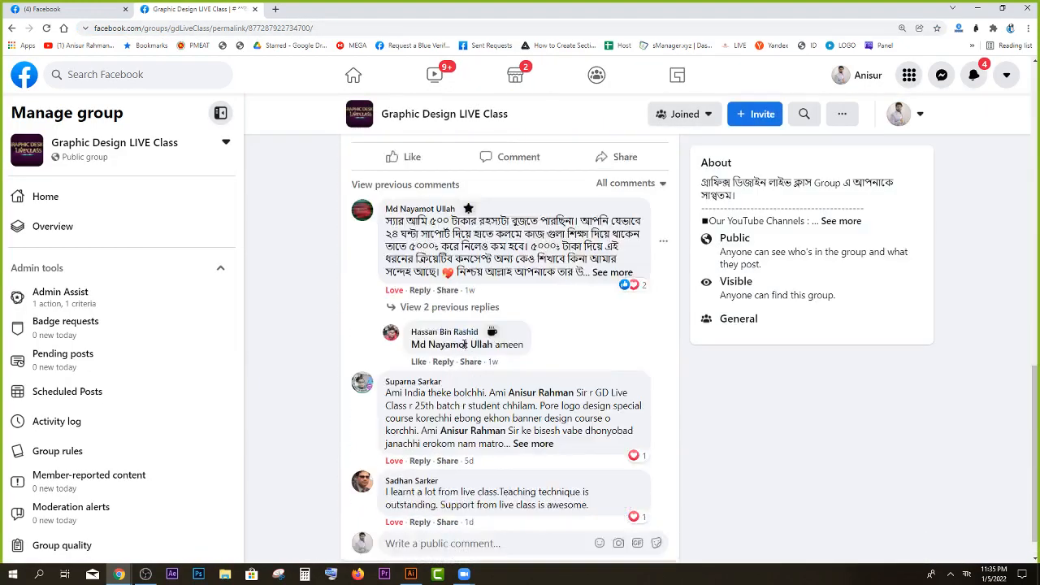
{"action": "scroll", "coordinate": [464, 342], "scroll_direction": "up", "scroll_amount": 8}
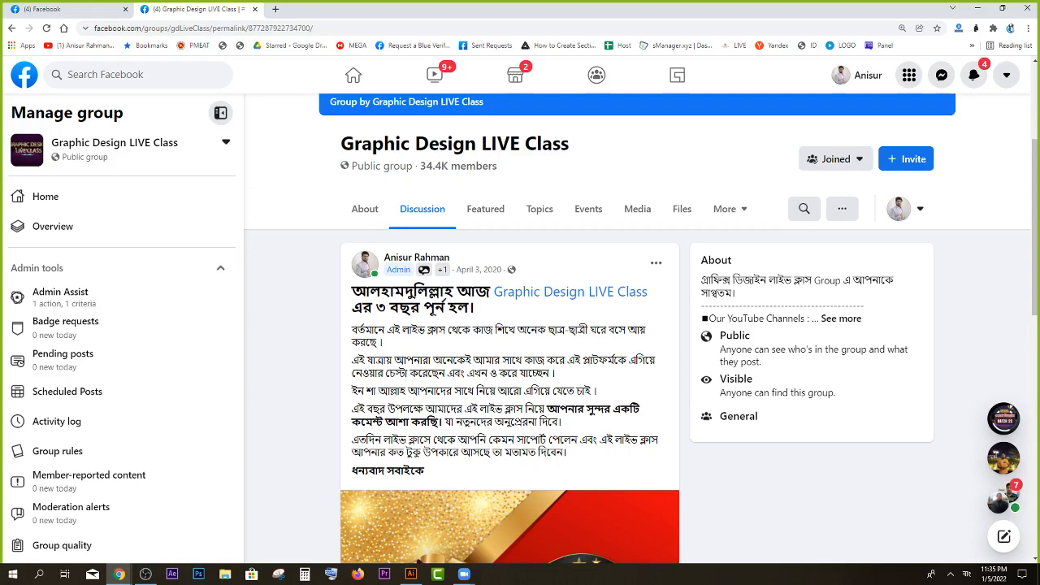
Step: Switch to Illustrator and draw a closed red leaf shape, about 171 by 153 px, near the artboard's upper-left corner with the Pen tool
{"action": "left_click", "coordinate": [977, 9]}
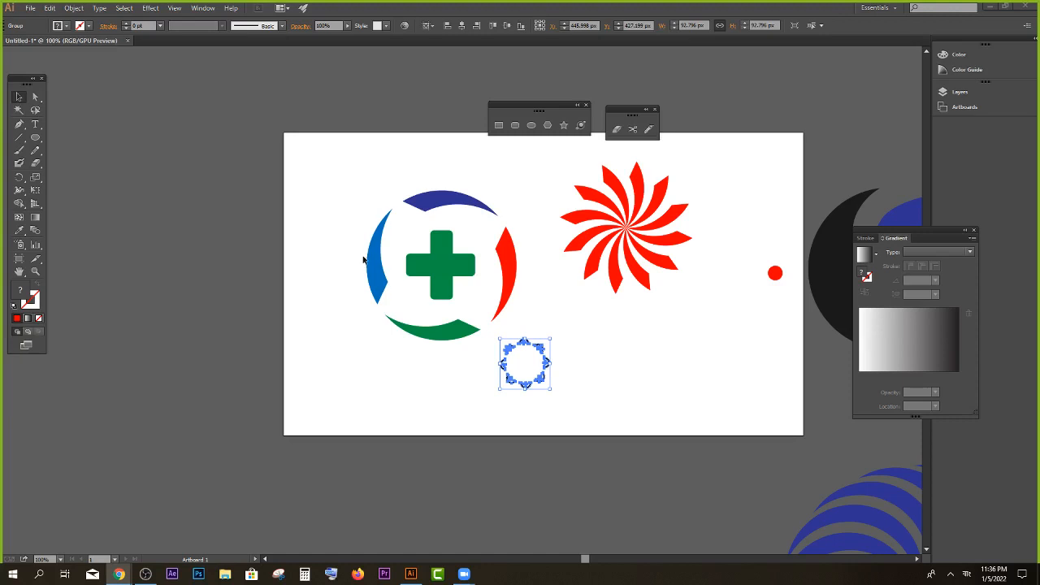
{"action": "left_click", "coordinate": [20, 125]}
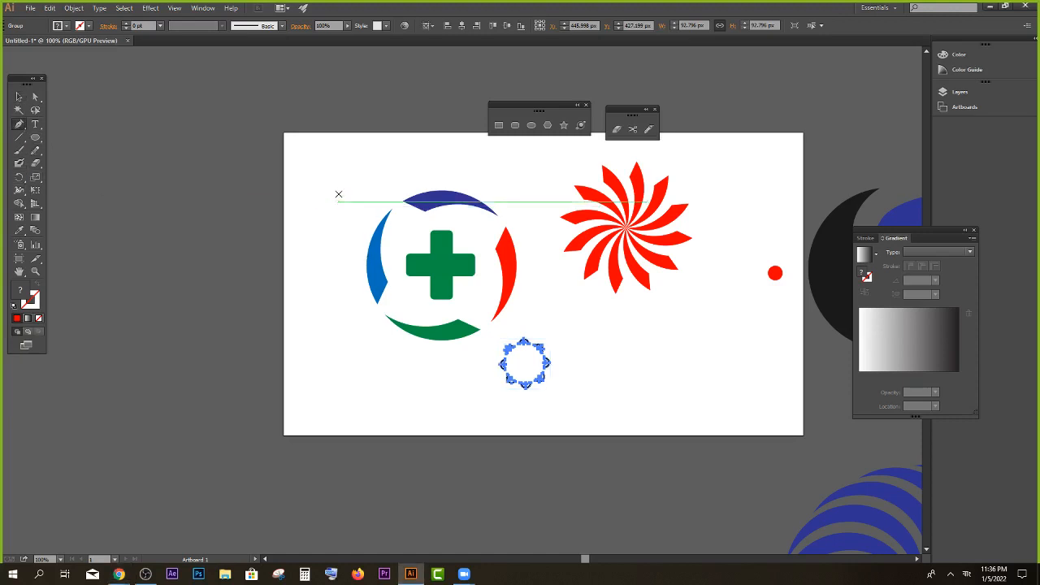
{"action": "left_click", "coordinate": [336, 171]}
{"action": "left_click_drag", "start_coordinate": [304, 238], "coordinate": [325, 246]}
{"action": "left_click_drag", "start_coordinate": [391, 161], "coordinate": [396, 146]}
{"action": "left_click", "coordinate": [335, 170]}
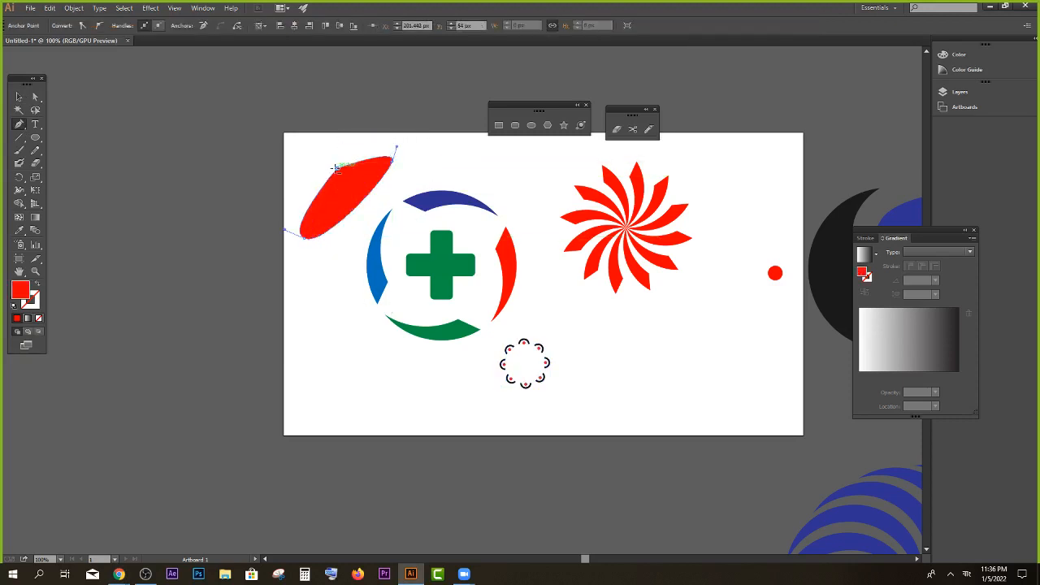
{"action": "key", "text": "v"}
{"action": "left_click", "coordinate": [299, 216]}
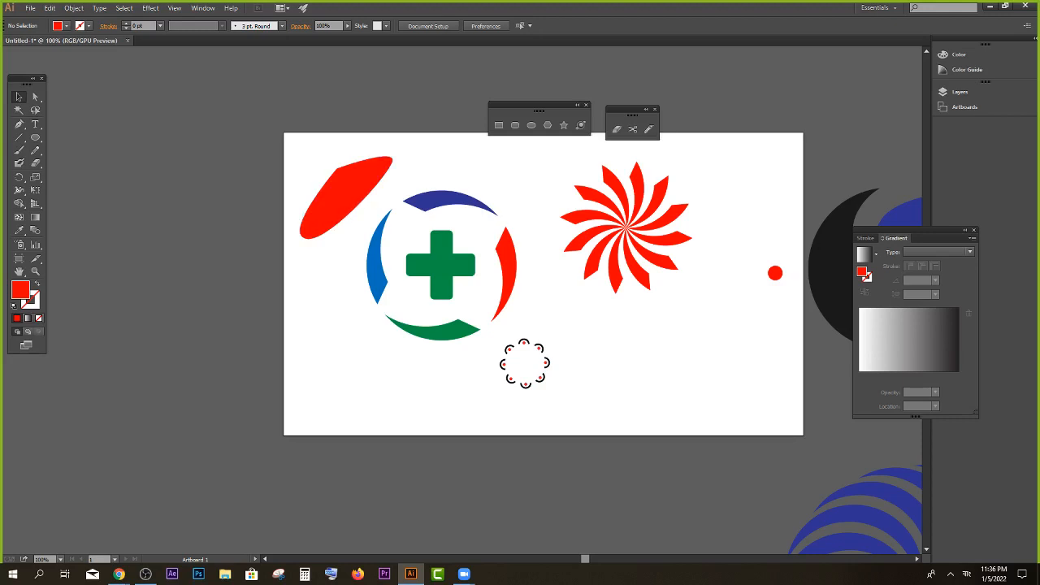
{"action": "left_click", "coordinate": [119, 574]}
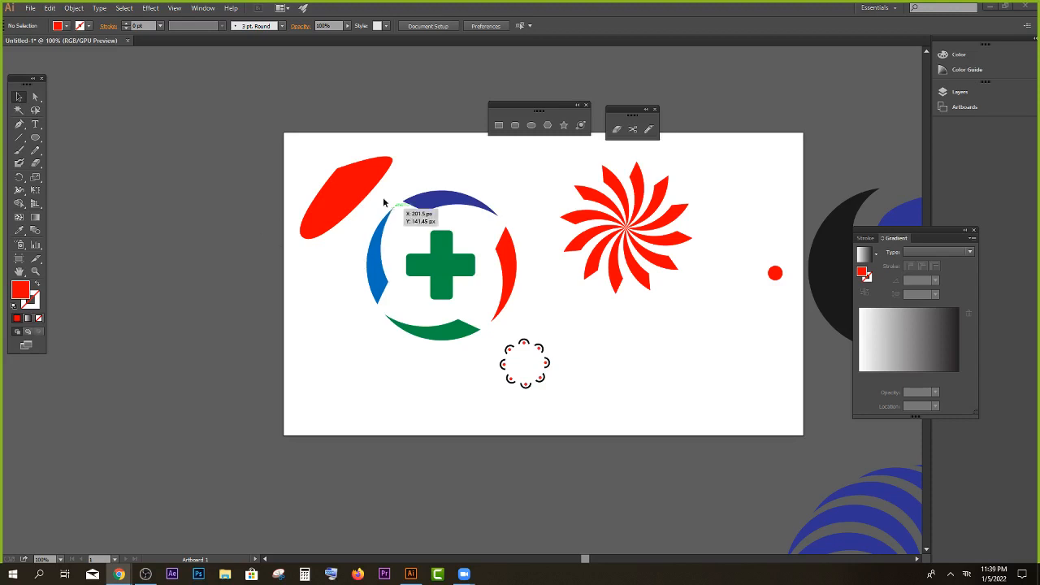
Step: Round the corners of the red leaf shape to about 173 px and move it past the artboard's left edge
{"action": "left_click_drag", "start_coordinate": [370, 184], "coordinate": [343, 162]}
{"action": "key", "text": "a"}
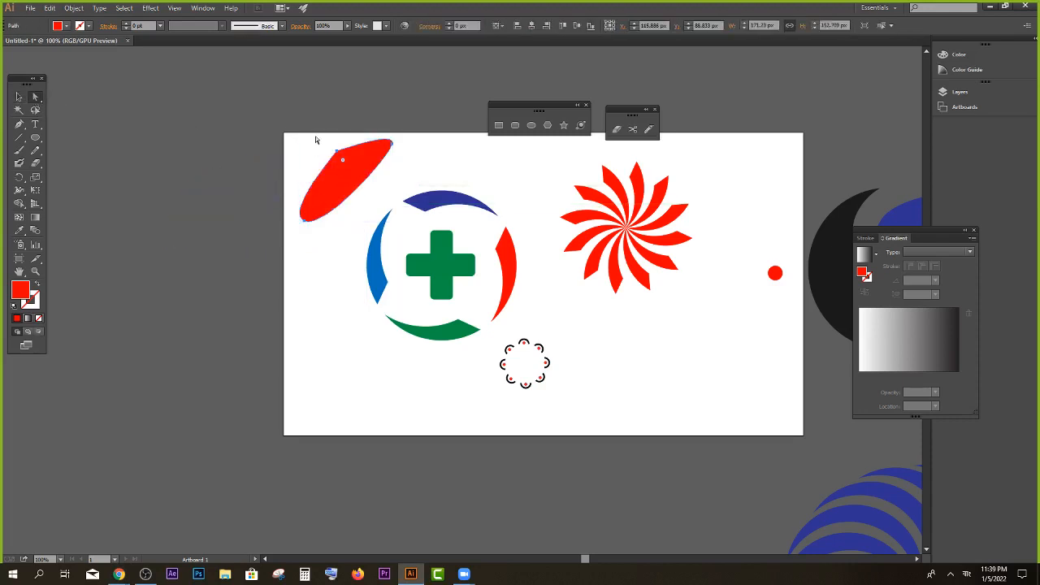
{"action": "left_click", "coordinate": [337, 150]}
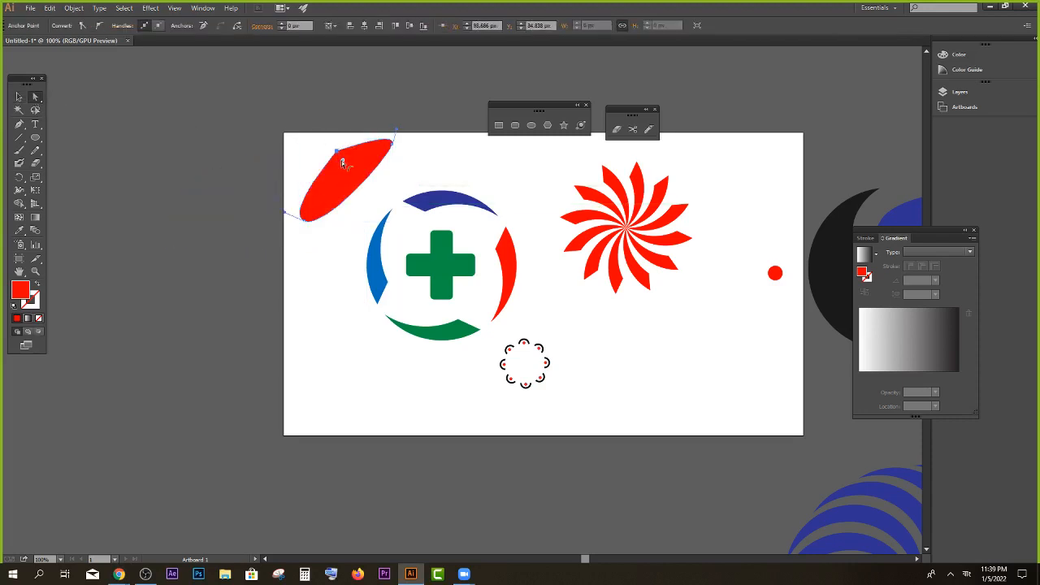
{"action": "left_click_drag", "start_coordinate": [341, 160], "coordinate": [254, 197]}
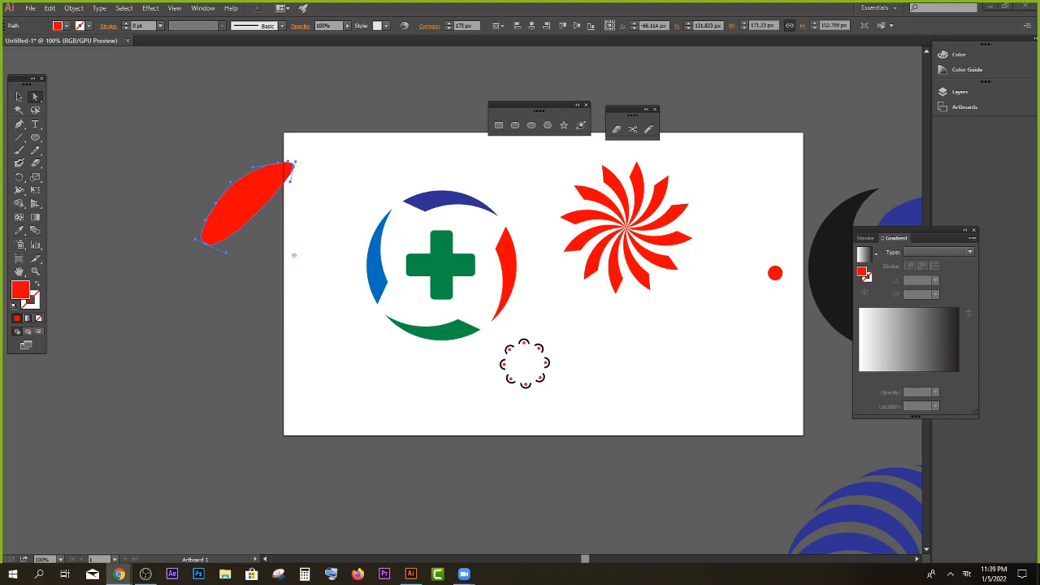
Step: Minimize Illustrator to return to the browser and open a new browser tab
{"action": "left_click", "coordinate": [989, 6]}
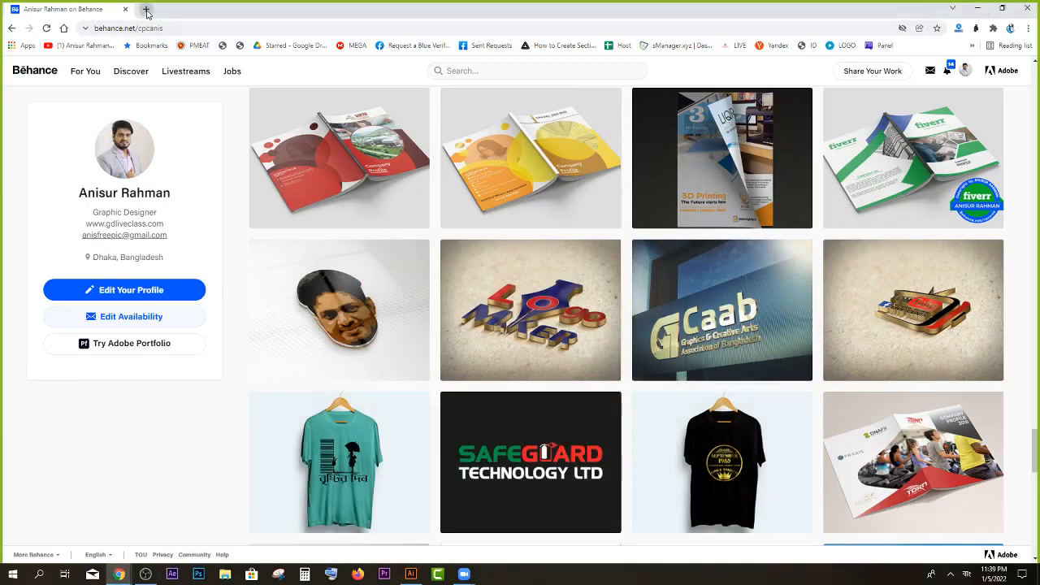
{"action": "left_click", "coordinate": [146, 9]}
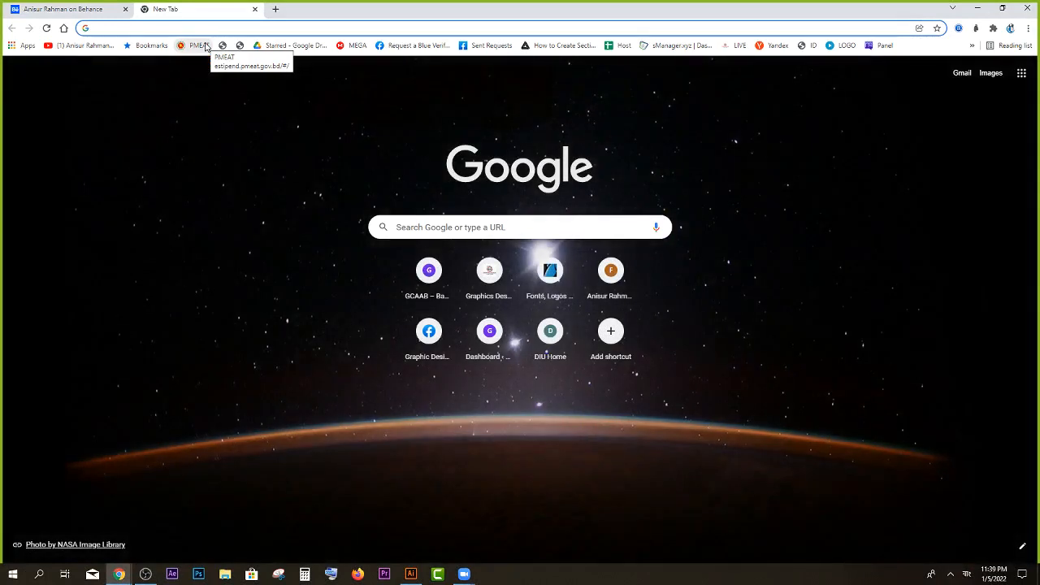
{"action": "type", "text": "Www.facebook.com/help/contact/342509036134712"}
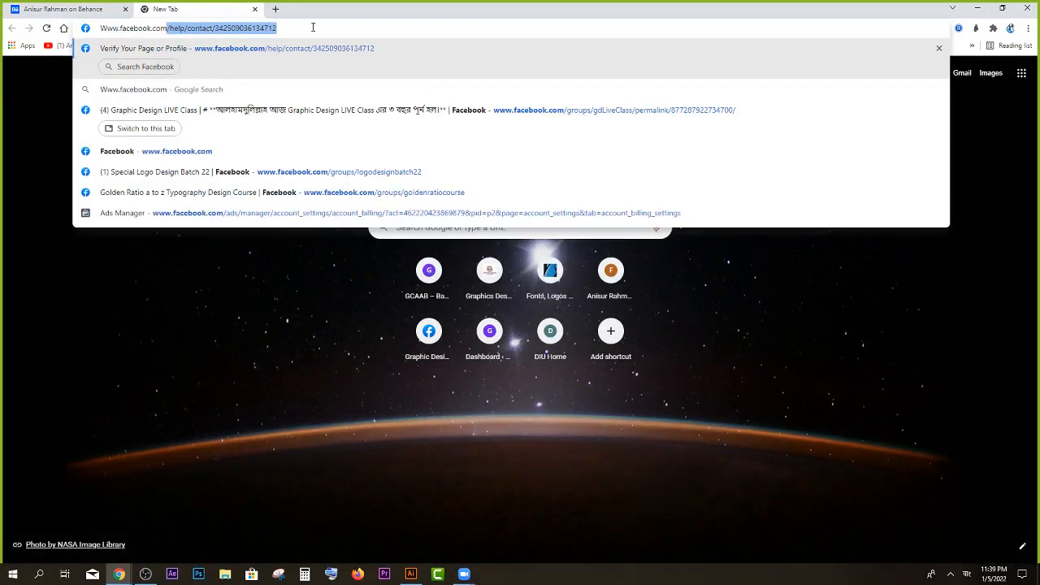
{"action": "left_click", "coordinate": [336, 27]}
{"action": "left_click_drag", "start_coordinate": [337, 28], "coordinate": [21, 38]}
Step: Open gdliveclass.com/Logodesign in the new browser tab
{"action": "type", "text": "G"}
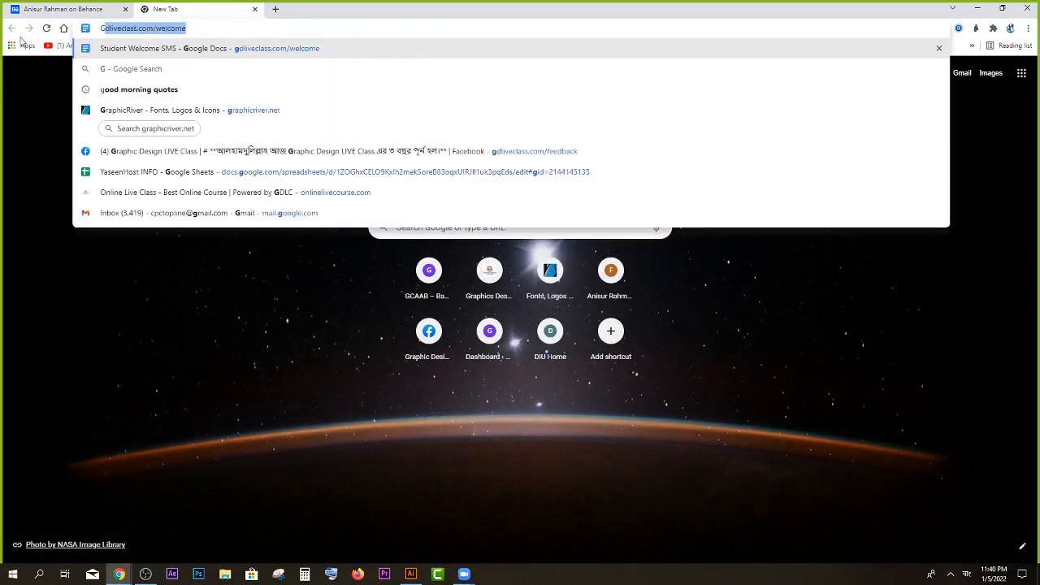
{"action": "type", "text": "D"}
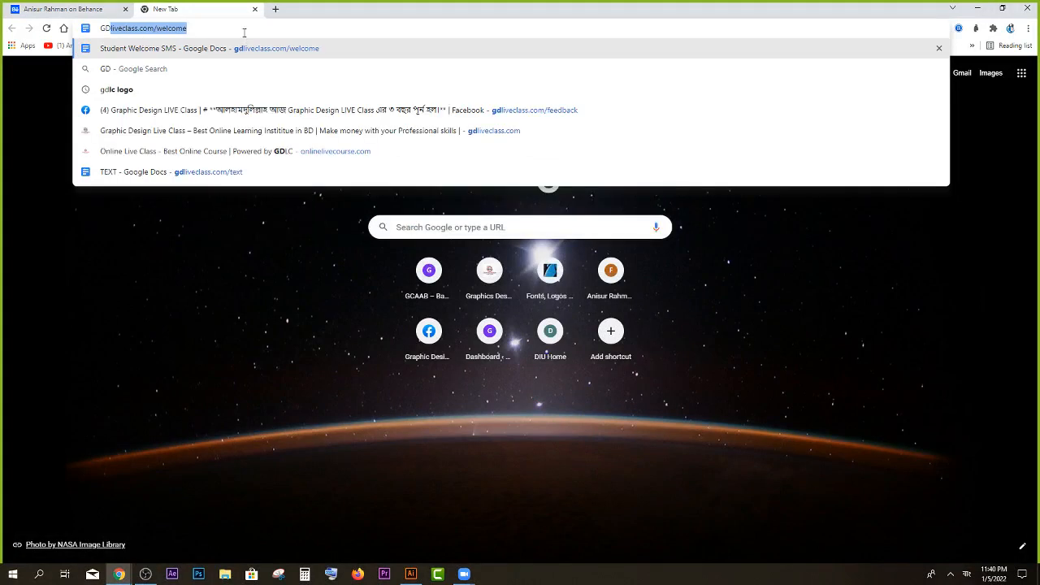
{"action": "left_click", "coordinate": [244, 29]}
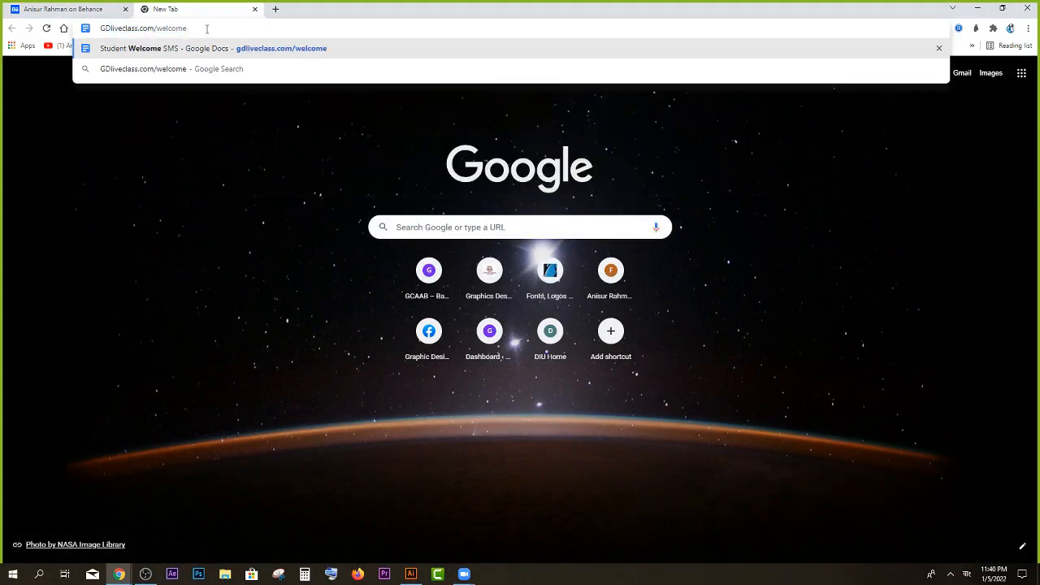
{"action": "double_click", "coordinate": [160, 30]}
{"action": "key", "text": "BackSpace"}
{"action": "type", "text": "l"}
{"action": "key", "text": "Delete"}
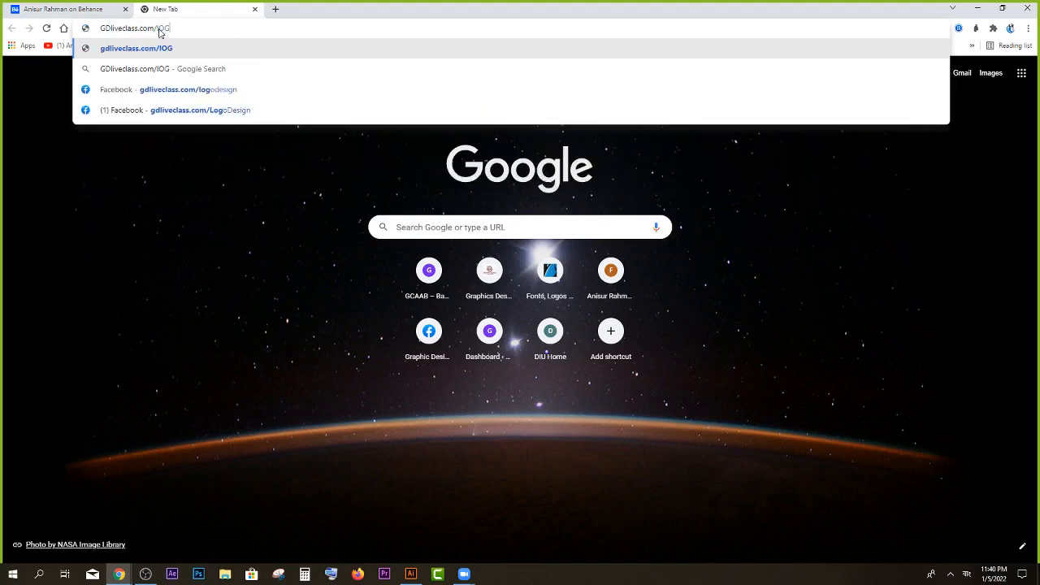
{"action": "key", "text": "BackSpace"}
{"action": "type", "text": "Logo e"}
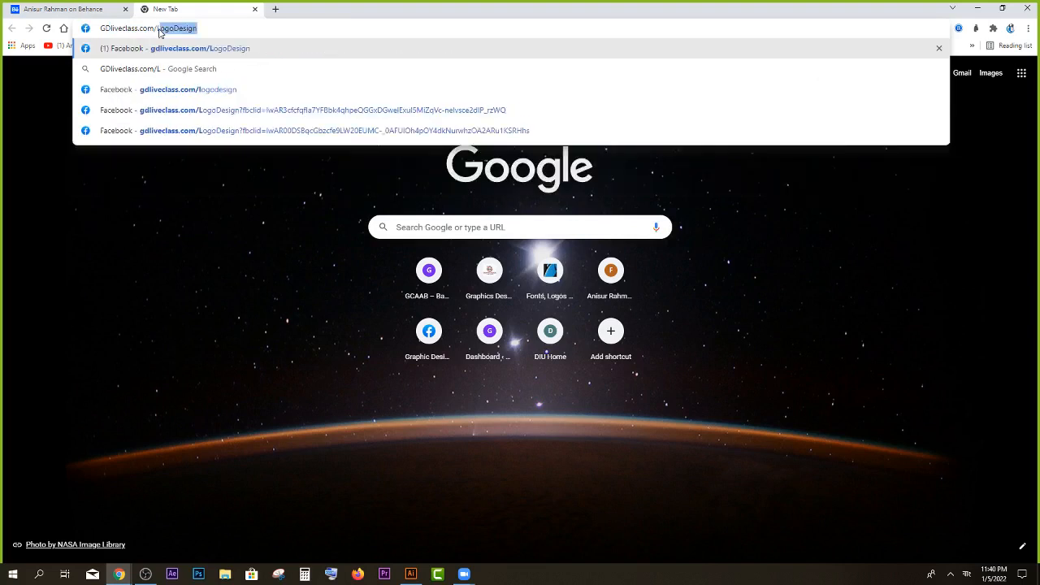
{"action": "key", "text": "BackSpace"}
{"action": "key", "text": "BackSpace"}
{"action": "type", "text": "design"}
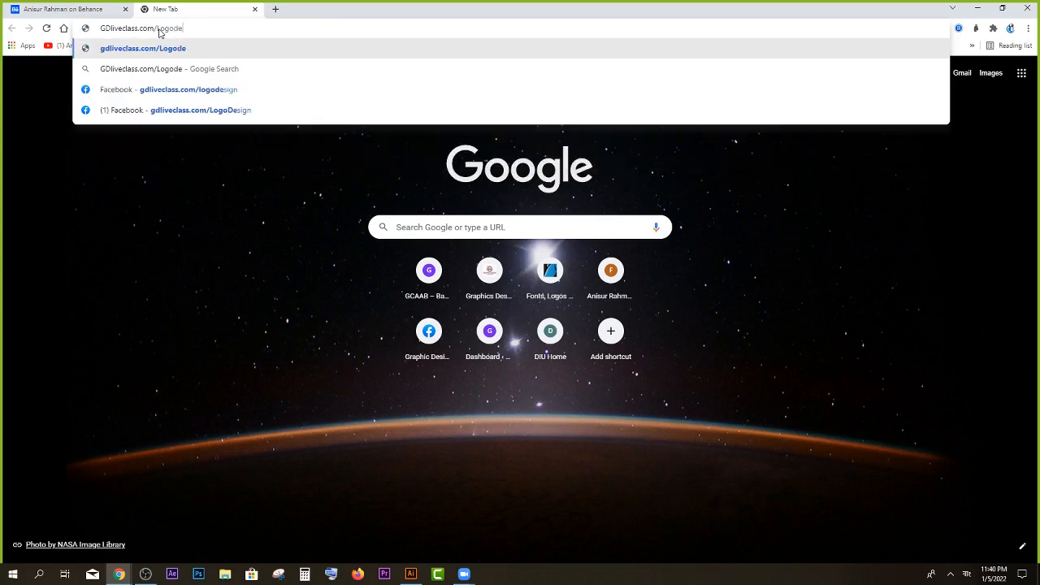
{"action": "key", "text": "Return"}
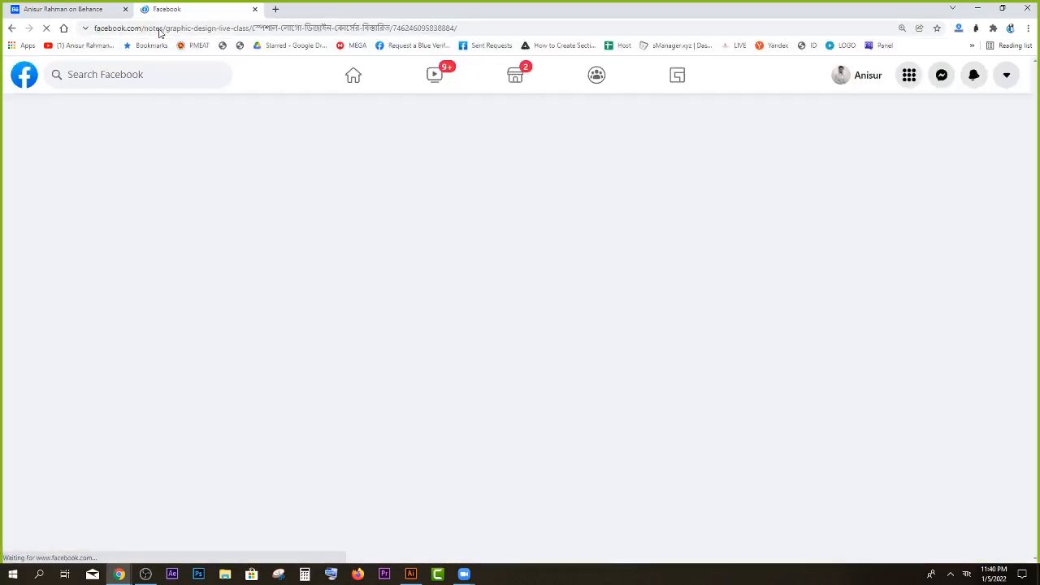
Step: Look through the special logo design course note, from the course content to the registration fee and payment rules
{"action": "scroll", "coordinate": [434, 309], "scroll_direction": "down", "scroll_amount": 4}
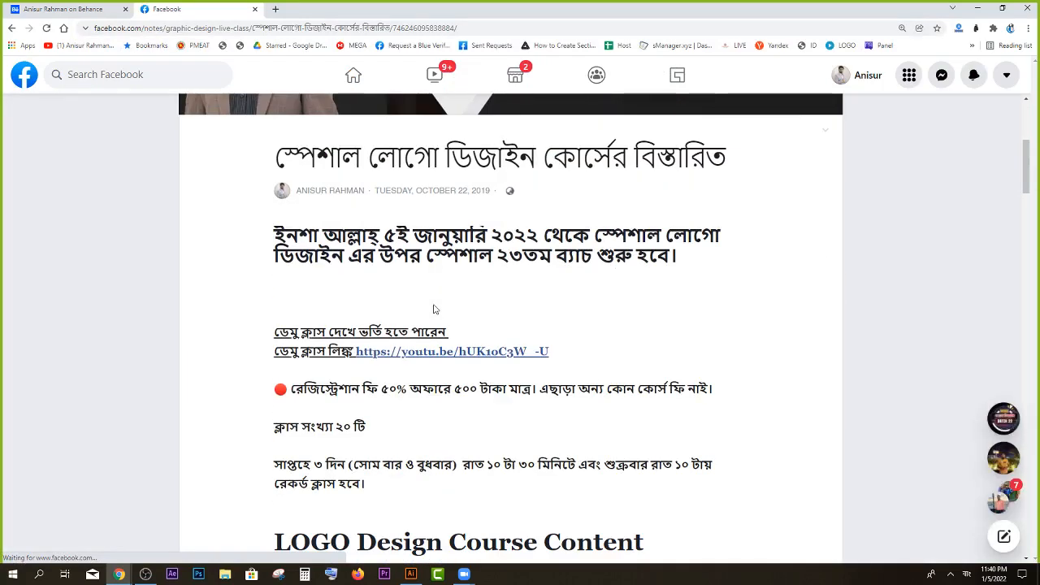
{"action": "scroll", "coordinate": [434, 309], "scroll_direction": "down", "scroll_amount": 15}
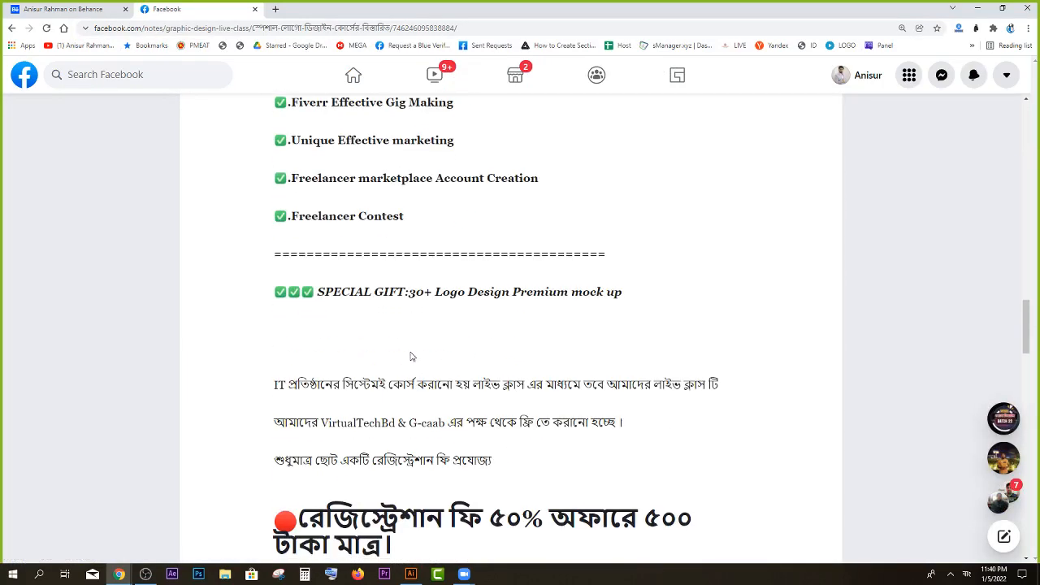
{"action": "scroll", "coordinate": [412, 356], "scroll_direction": "down", "scroll_amount": 6}
{"action": "scroll", "coordinate": [307, 221], "scroll_direction": "up", "scroll_amount": 1}
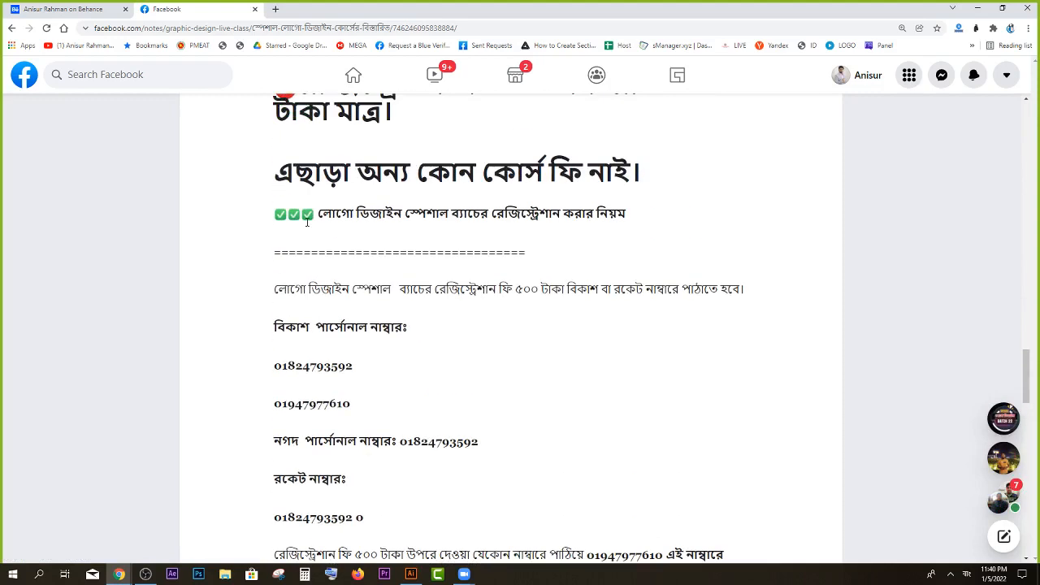
{"action": "scroll", "coordinate": [295, 194], "scroll_direction": "down", "scroll_amount": 1}
Step: Highlight the registration instructions and the first helpline number, and review the SMS registration format
{"action": "left_click_drag", "start_coordinate": [276, 159], "coordinate": [525, 307]}
{"action": "scroll", "coordinate": [490, 304], "scroll_direction": "down", "scroll_amount": 5}
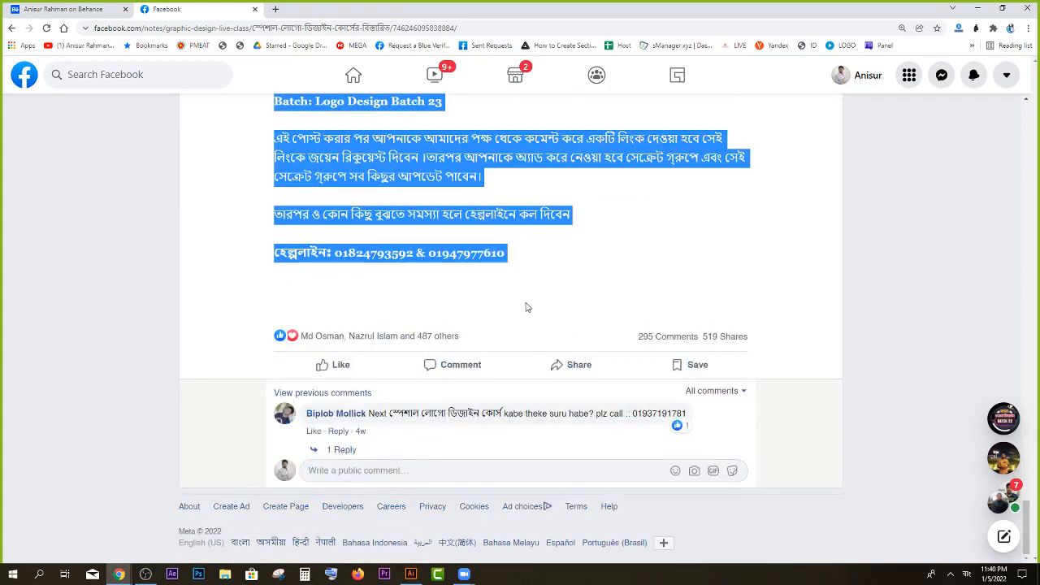
{"action": "left_click", "coordinate": [571, 270]}
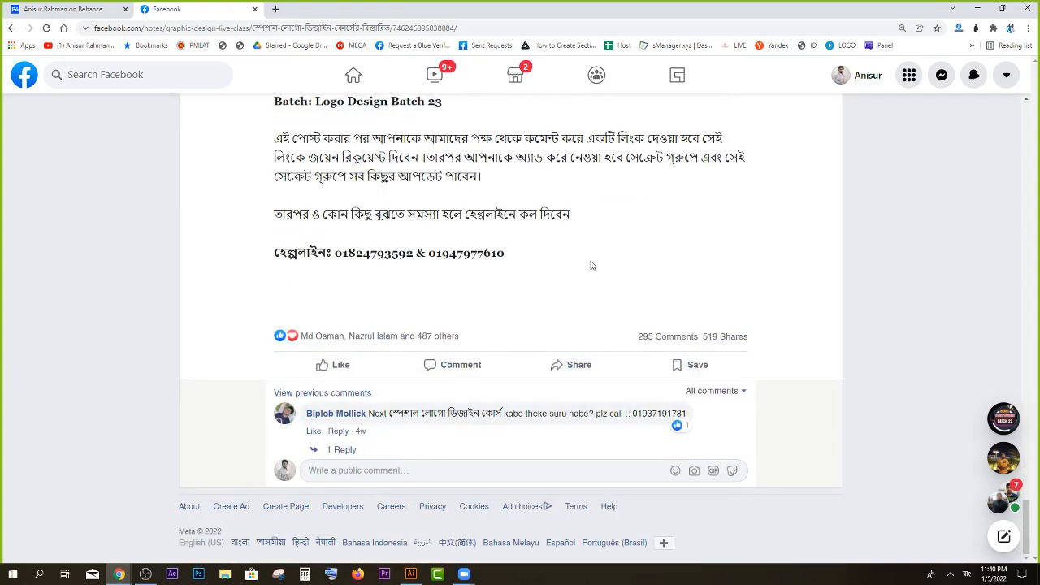
{"action": "left_click_drag", "start_coordinate": [412, 254], "coordinate": [336, 254]}
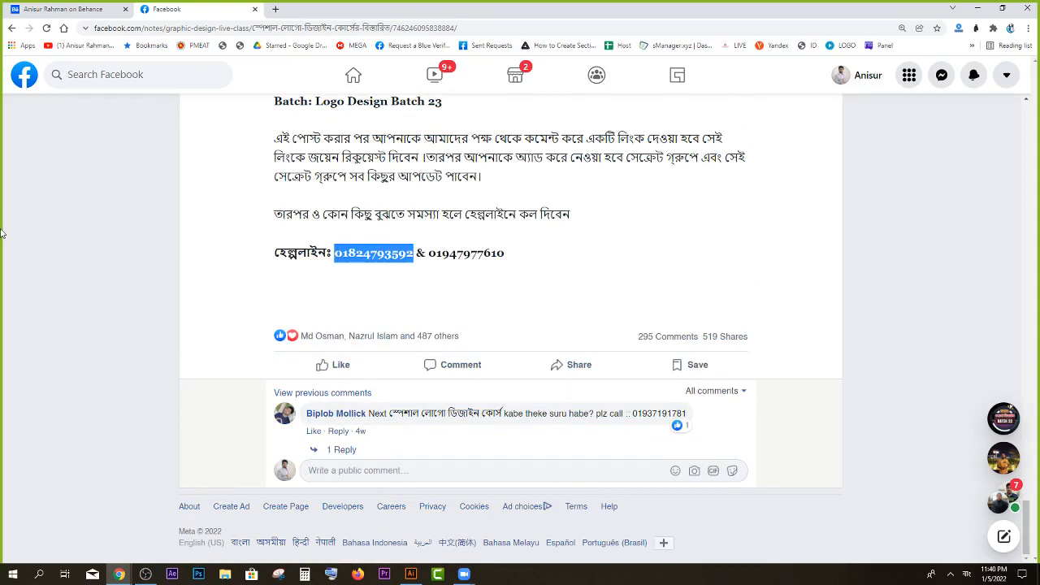
{"action": "scroll", "coordinate": [871, 213], "scroll_direction": "up", "scroll_amount": 1}
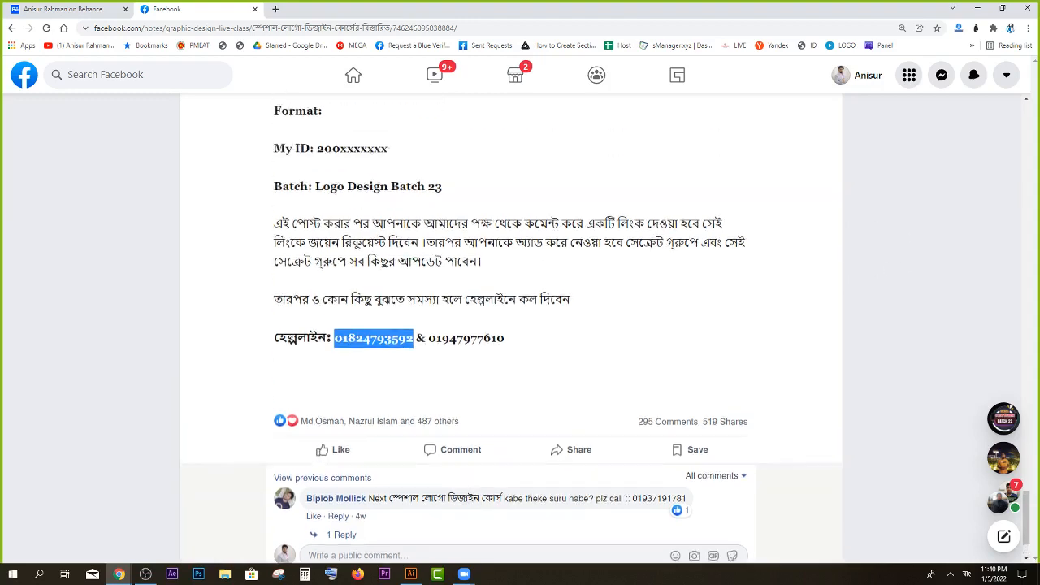
{"action": "scroll", "coordinate": [511, 328], "scroll_direction": "up", "scroll_amount": 1}
{"action": "scroll", "coordinate": [701, 195], "scroll_direction": "up", "scroll_amount": 5}
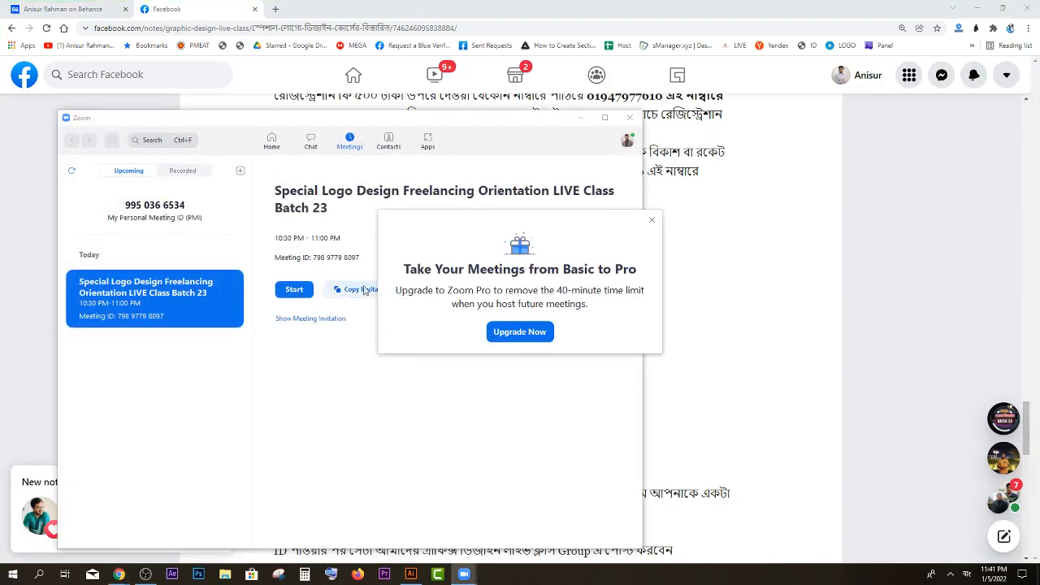
Step: Start the Special Logo Design Freelancing Orientation LIVE Class Batch 23 meeting in Zoom and dismiss the Pro upgrade offer
{"action": "left_click", "coordinate": [294, 290]}
{"action": "left_click", "coordinate": [652, 222]}
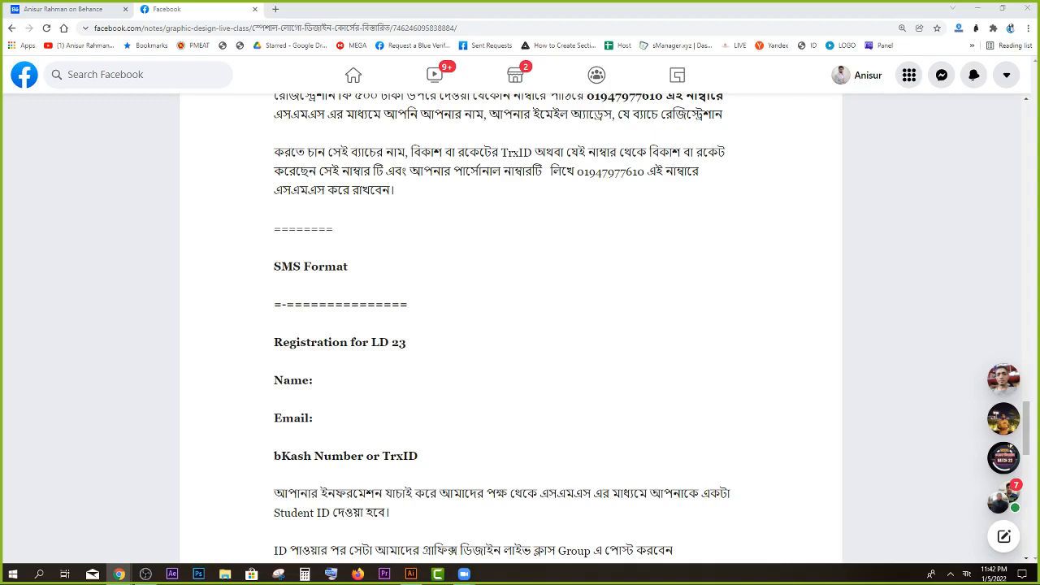
Step: Close the browser window and switch to OBS
{"action": "left_click", "coordinate": [1025, 8]}
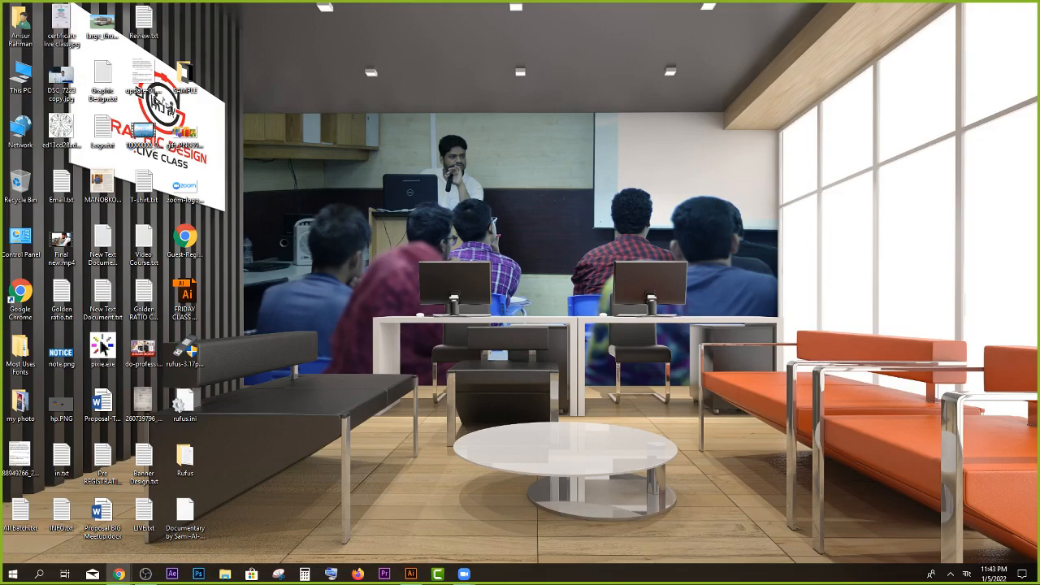
{"action": "left_click", "coordinate": [145, 574]}
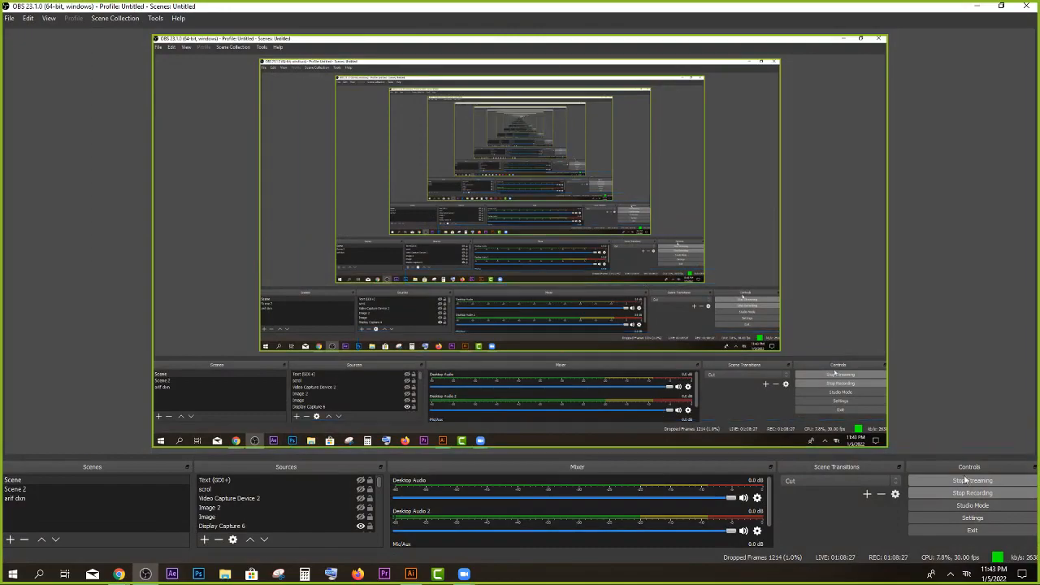